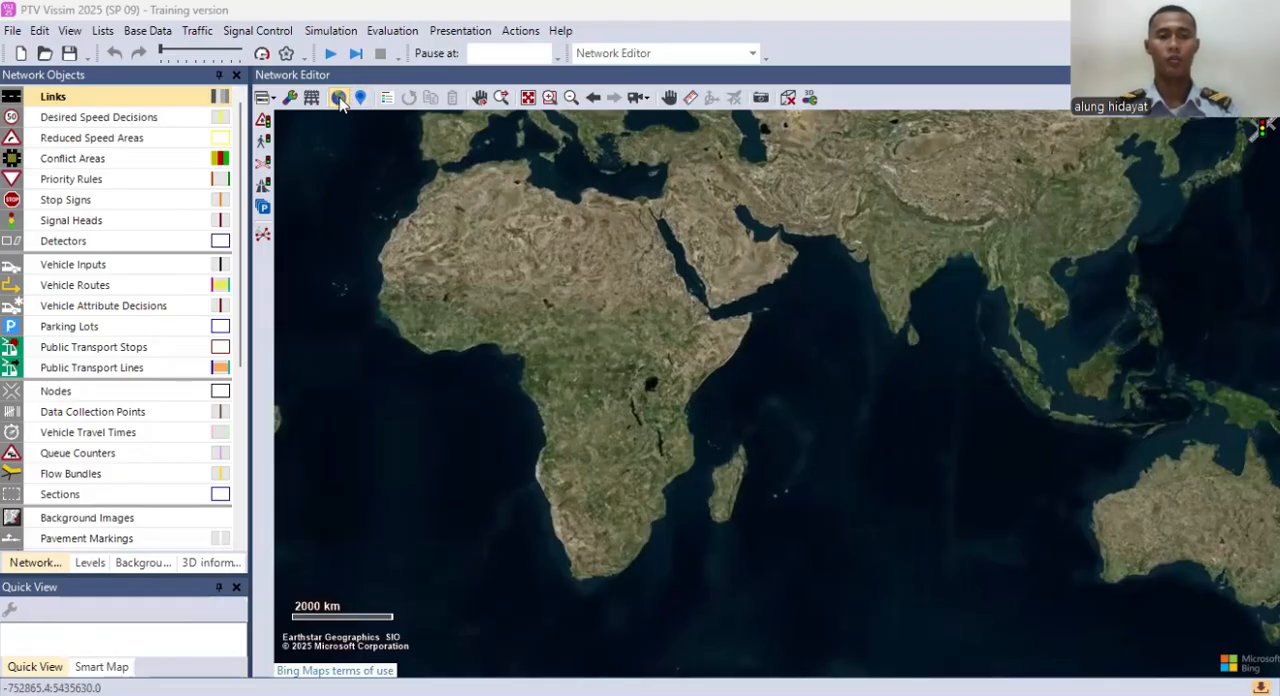
Step: Switch the satellite background map off and back on
{"action": "left_click_drag", "start_coordinate": [684, 303], "coordinate": [562, 270]}
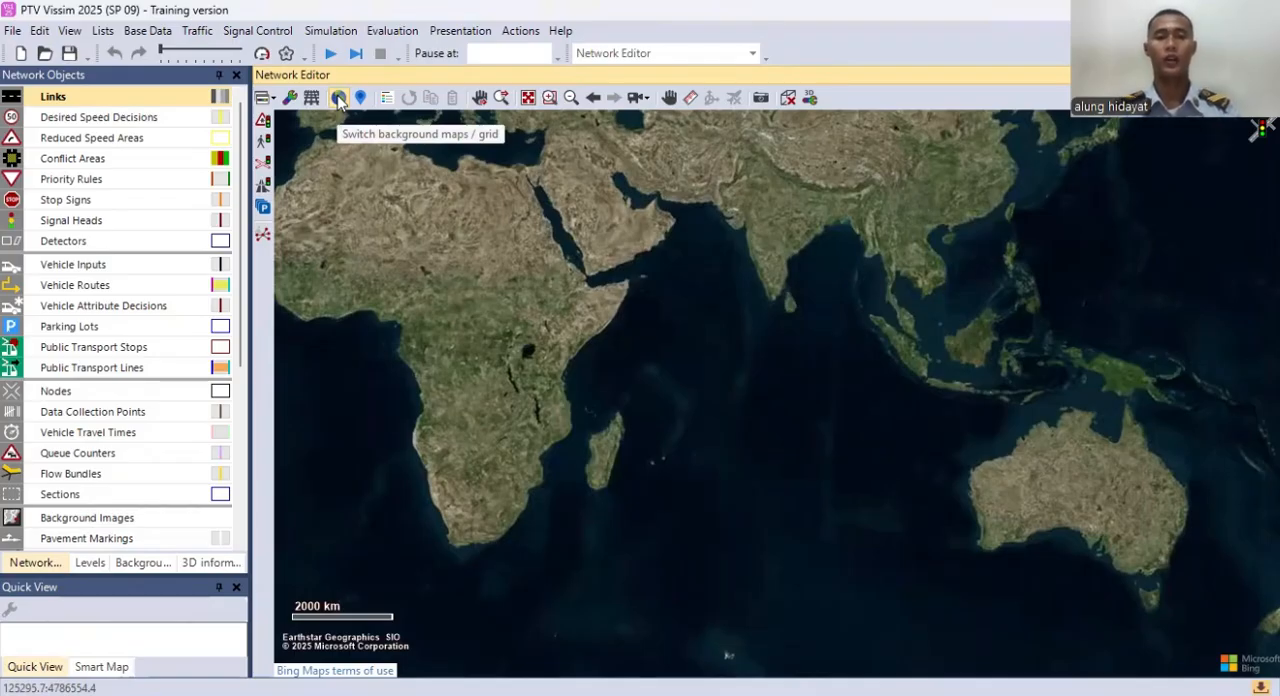
{"action": "left_click", "coordinate": [339, 98]}
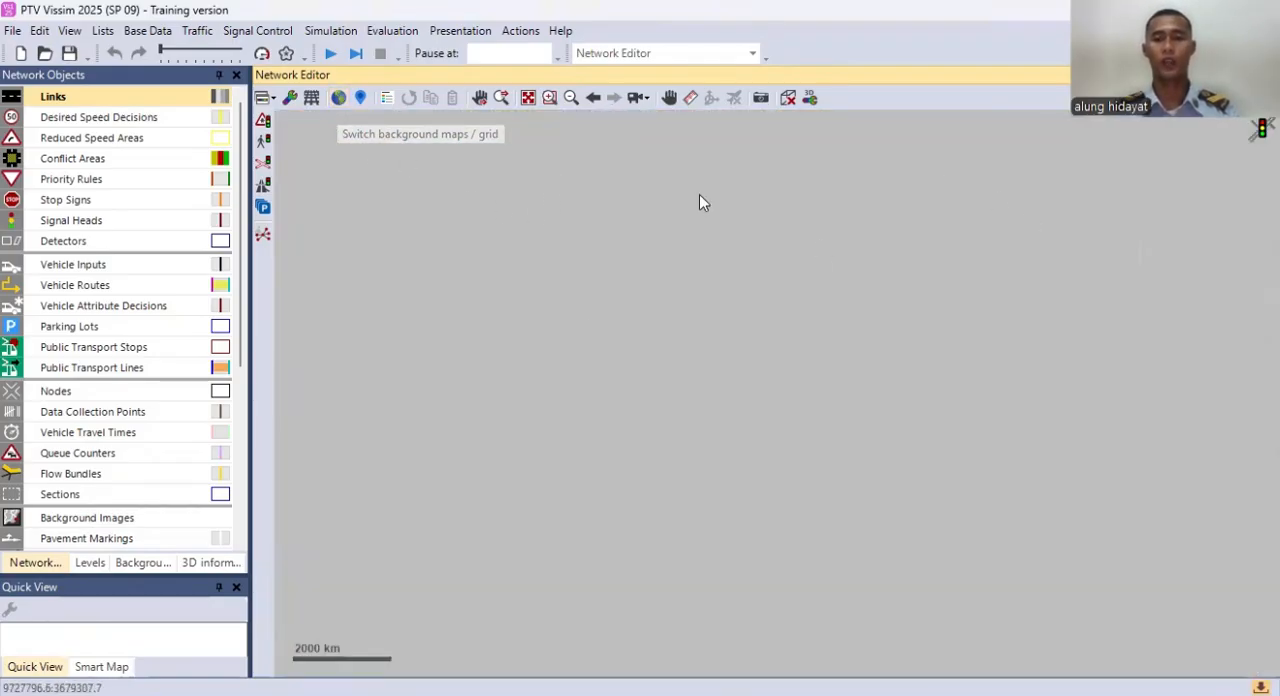
{"action": "left_click", "coordinate": [339, 98]}
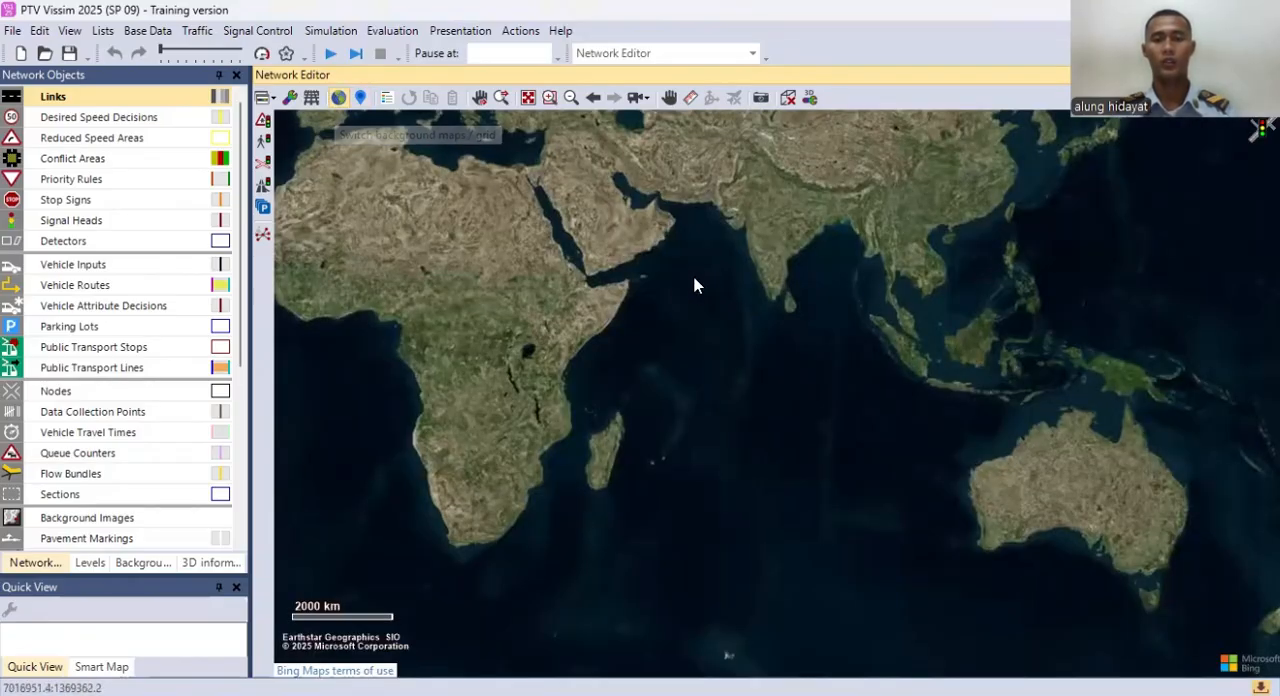
Step: Locate the small coastal town on Sumatra's west coast on the satellite map
{"action": "scroll", "coordinate": [829, 308], "scroll_direction": "up", "scroll_amount": 2}
{"action": "scroll", "coordinate": [823, 312], "scroll_direction": "up", "scroll_amount": 3}
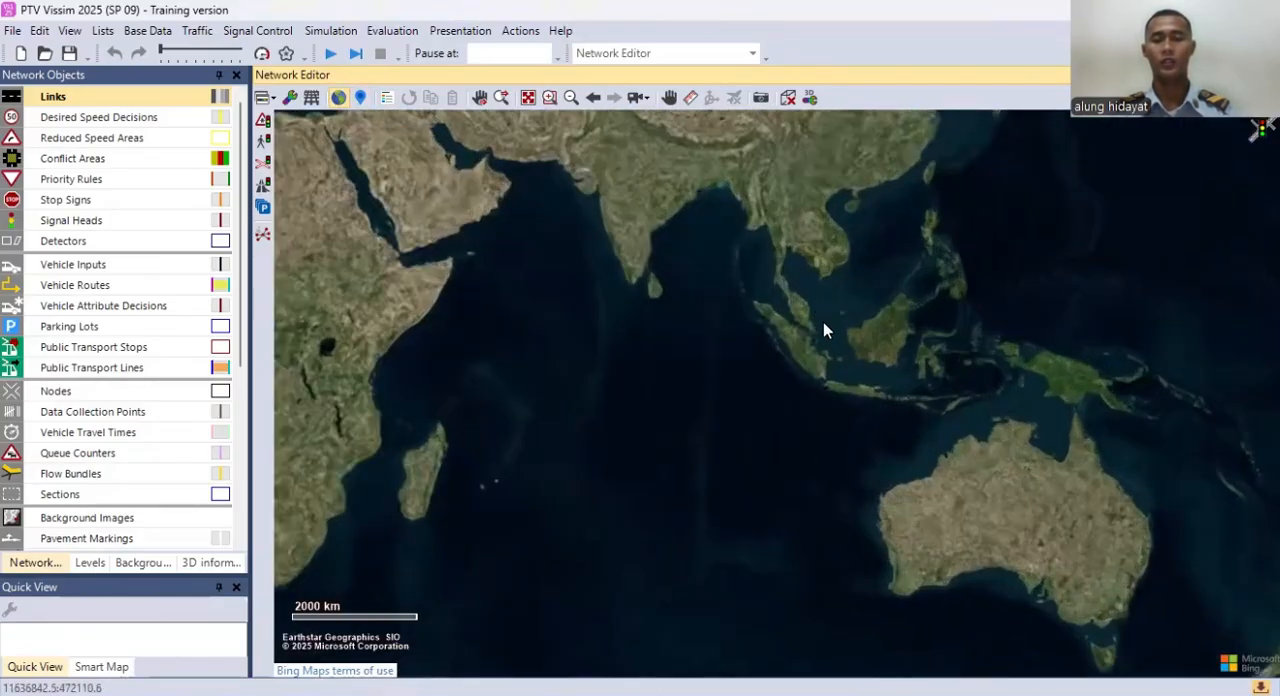
{"action": "scroll", "coordinate": [584, 313], "scroll_direction": "up", "scroll_amount": 5}
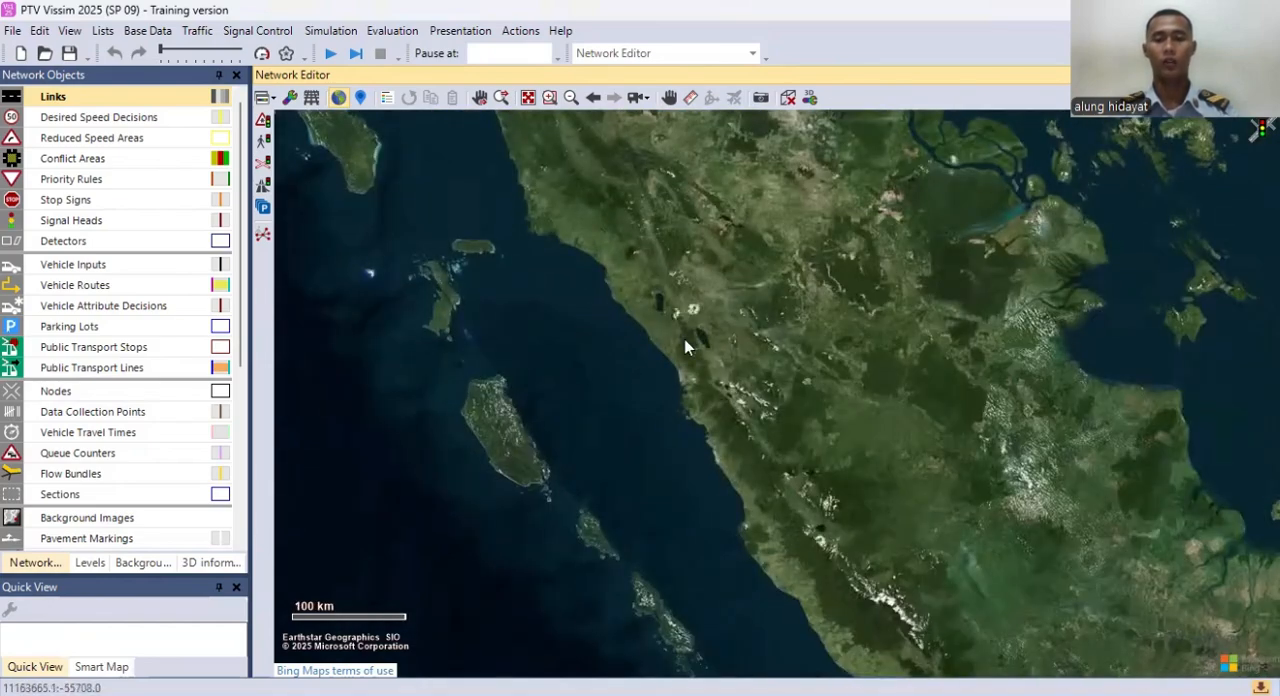
{"action": "scroll", "coordinate": [703, 421], "scroll_direction": "up", "scroll_amount": 1}
{"action": "left_click_drag", "start_coordinate": [676, 386], "coordinate": [669, 370]}
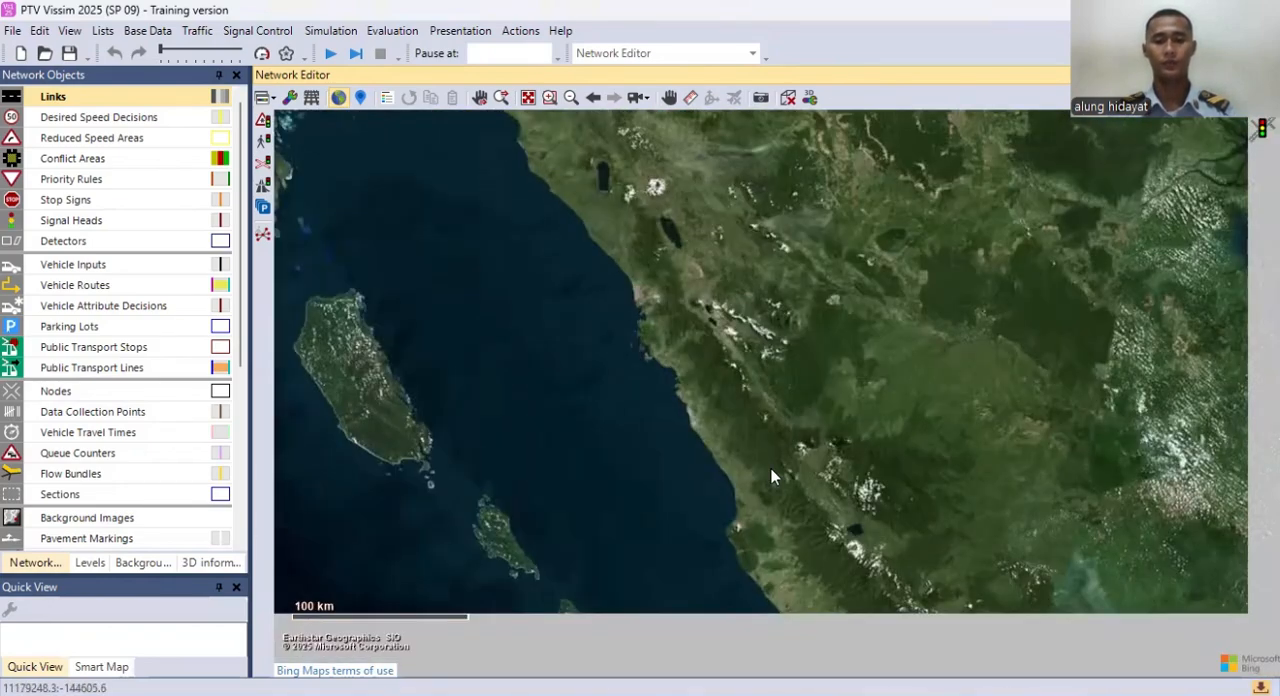
{"action": "left_click_drag", "start_coordinate": [799, 543], "coordinate": [746, 434]}
{"action": "scroll", "coordinate": [720, 466], "scroll_direction": "up", "scroll_amount": 3}
{"action": "scroll", "coordinate": [705, 416], "scroll_direction": "up", "scroll_amount": 1}
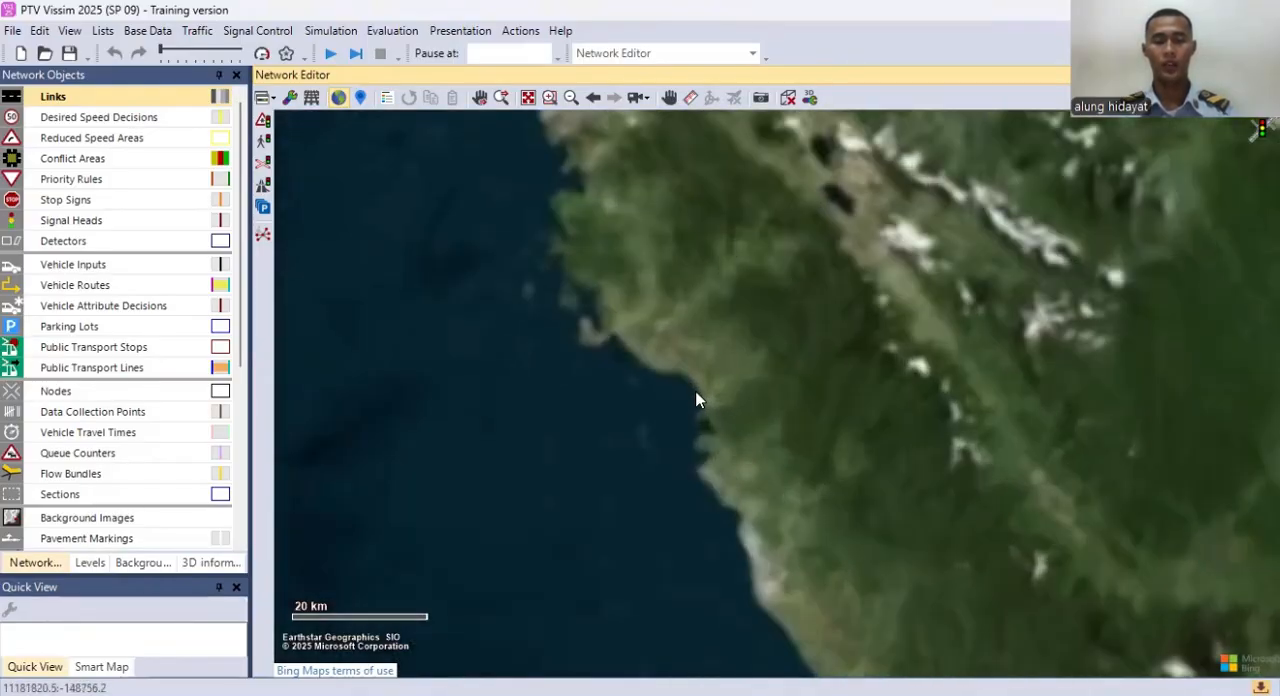
{"action": "scroll", "coordinate": [662, 369], "scroll_direction": "up", "scroll_amount": 3}
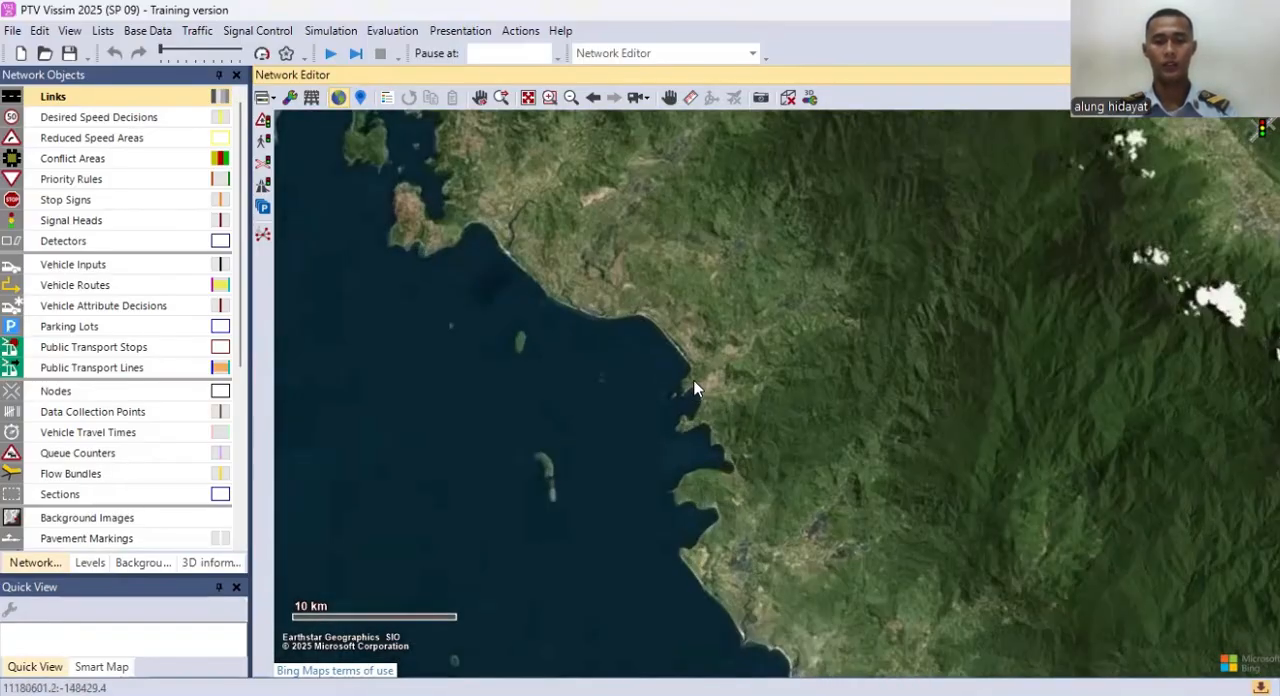
{"action": "scroll", "coordinate": [688, 320], "scroll_direction": "up", "scroll_amount": 2}
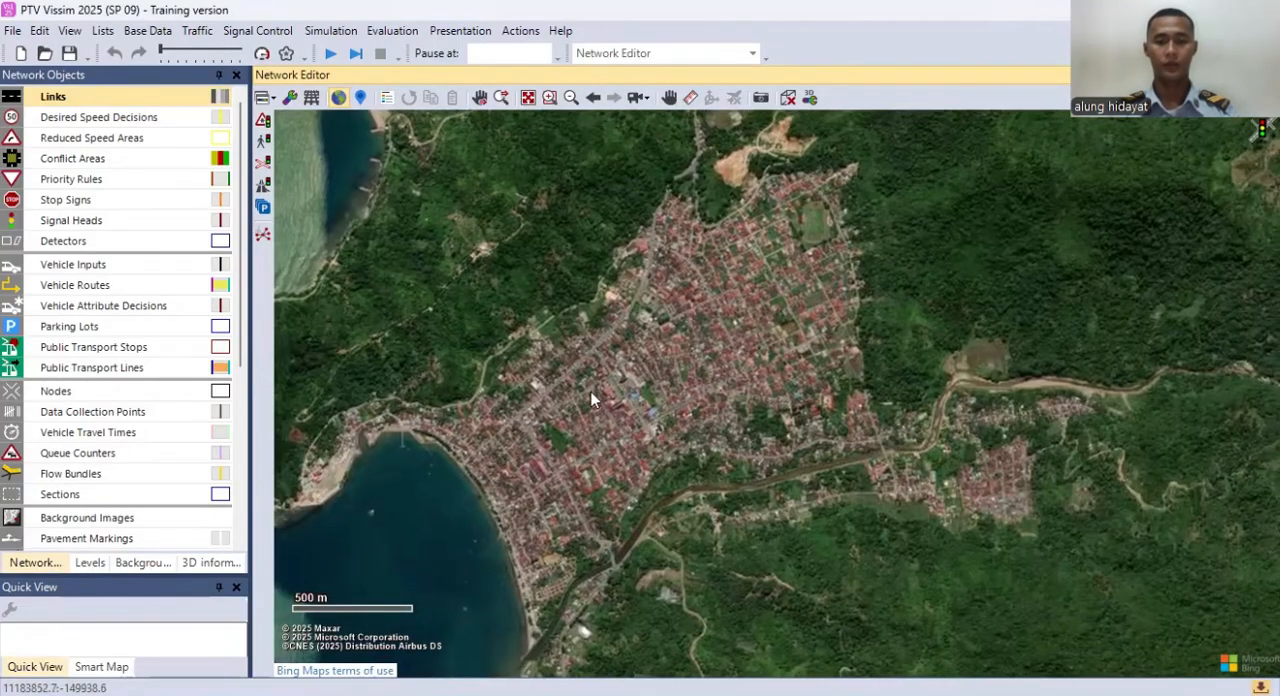
Step: Find the town-centre intersection next to the large red-roofed building and frame its approach roads
{"action": "scroll", "coordinate": [566, 357], "scroll_direction": "up", "scroll_amount": 3}
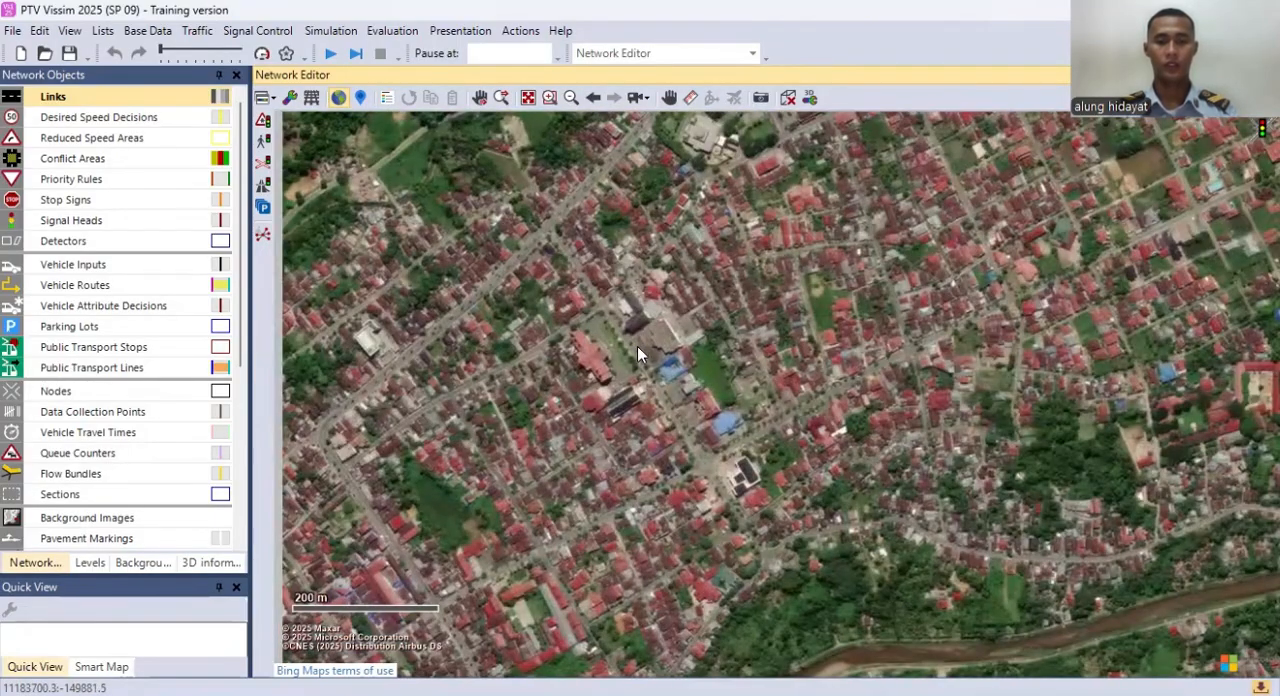
{"action": "scroll", "coordinate": [637, 344], "scroll_direction": "up", "scroll_amount": 3}
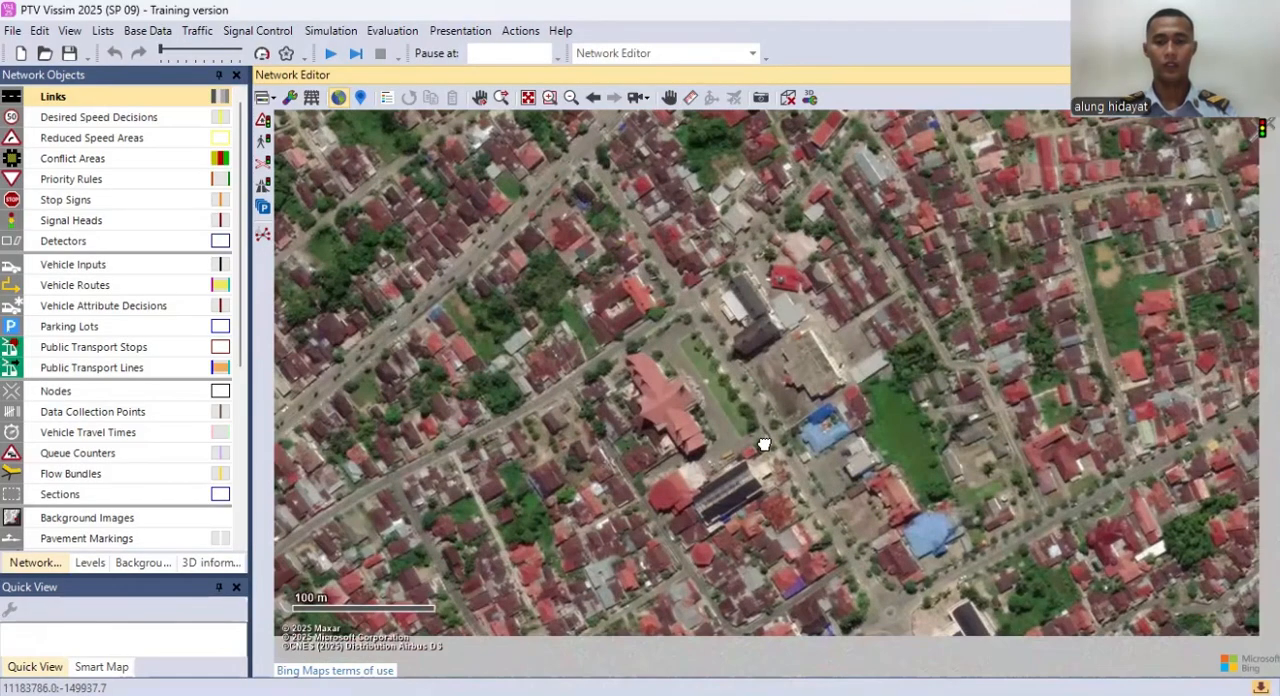
{"action": "left_click_drag", "start_coordinate": [764, 443], "coordinate": [722, 447]}
{"action": "scroll", "coordinate": [740, 400], "scroll_direction": "up", "scroll_amount": 2}
{"action": "left_click_drag", "start_coordinate": [767, 350], "coordinate": [726, 428]}
{"action": "scroll", "coordinate": [728, 427], "scroll_direction": "up", "scroll_amount": 1}
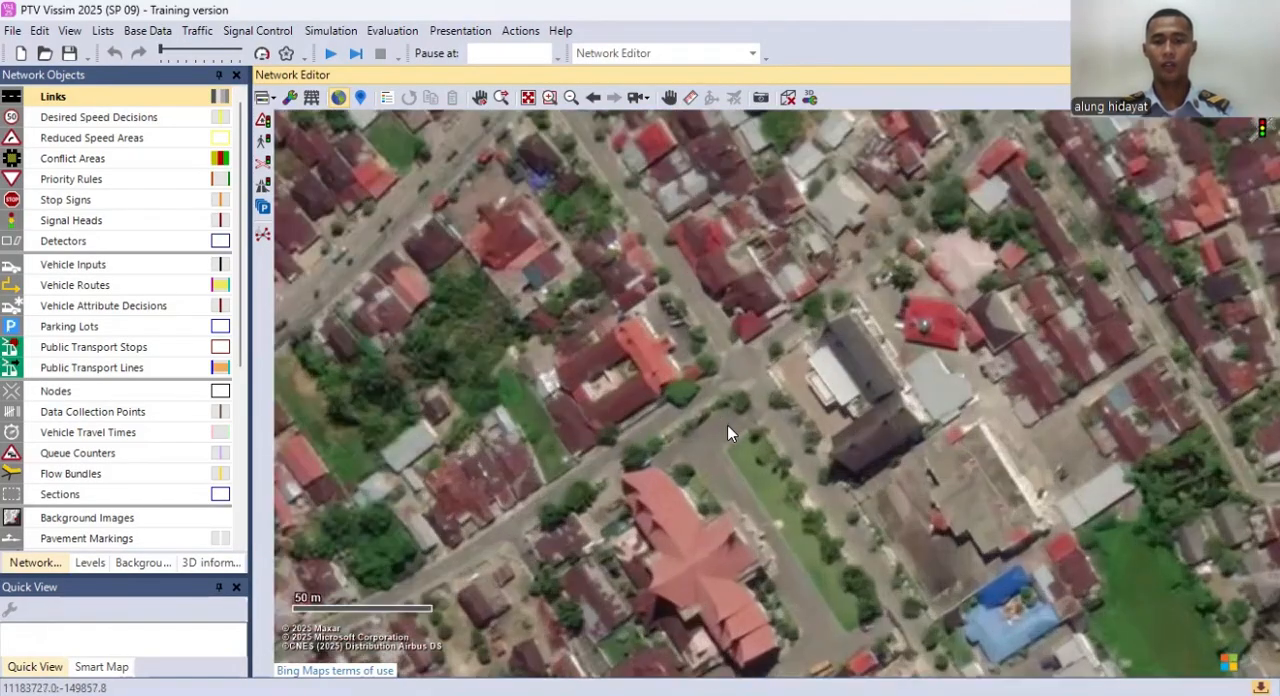
{"action": "left_click_drag", "start_coordinate": [775, 339], "coordinate": [831, 367]}
{"action": "scroll", "coordinate": [831, 367], "scroll_direction": "down", "scroll_amount": 1}
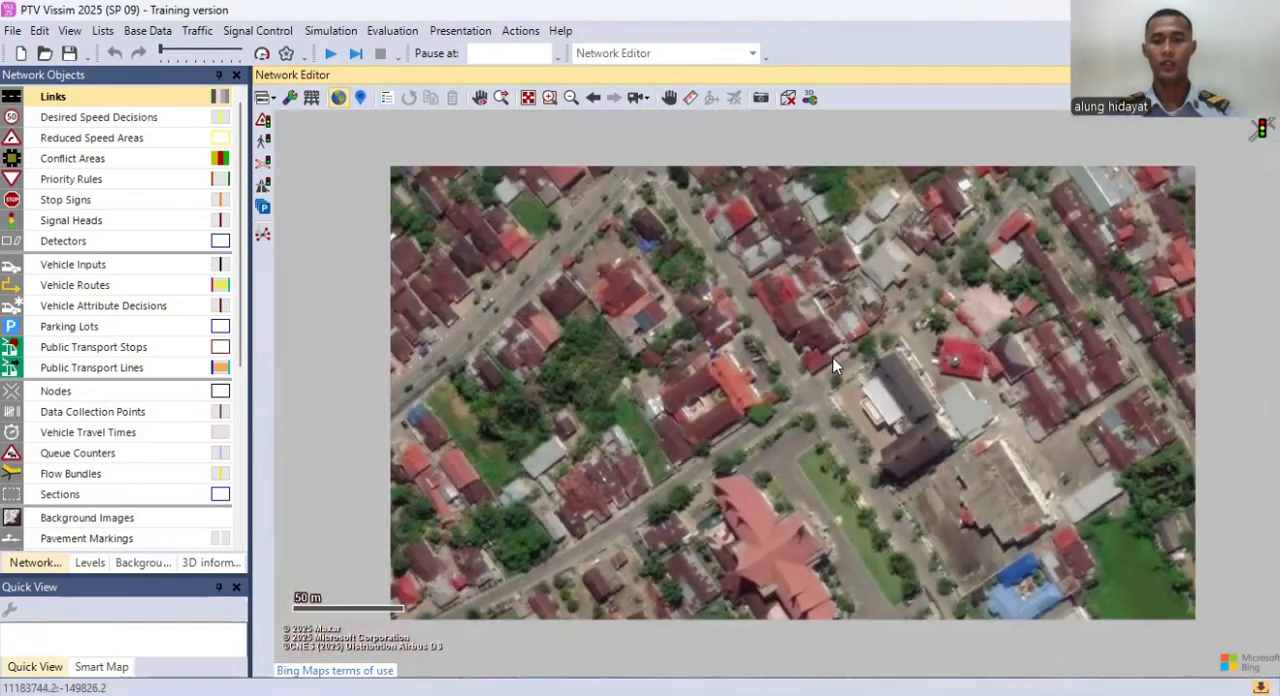
{"action": "left_click_drag", "start_coordinate": [812, 411], "coordinate": [784, 399]}
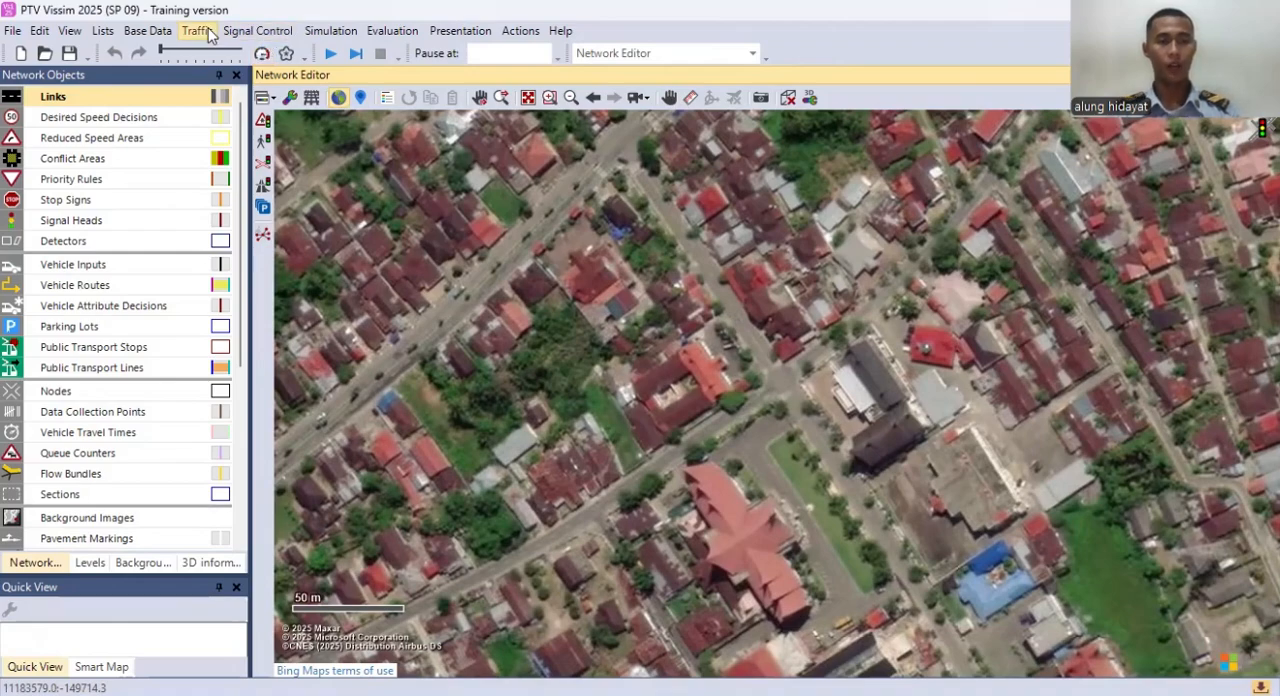
{"action": "left_click", "coordinate": [150, 30]}
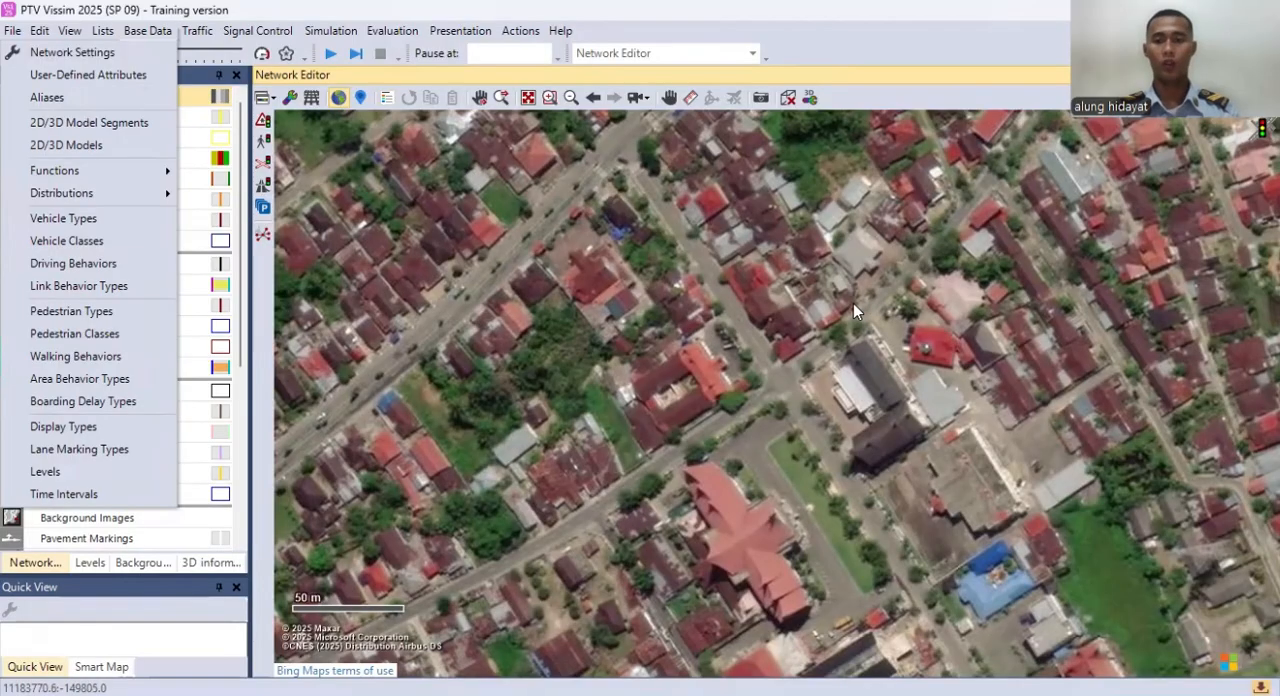
{"action": "left_click", "coordinate": [108, 56]}
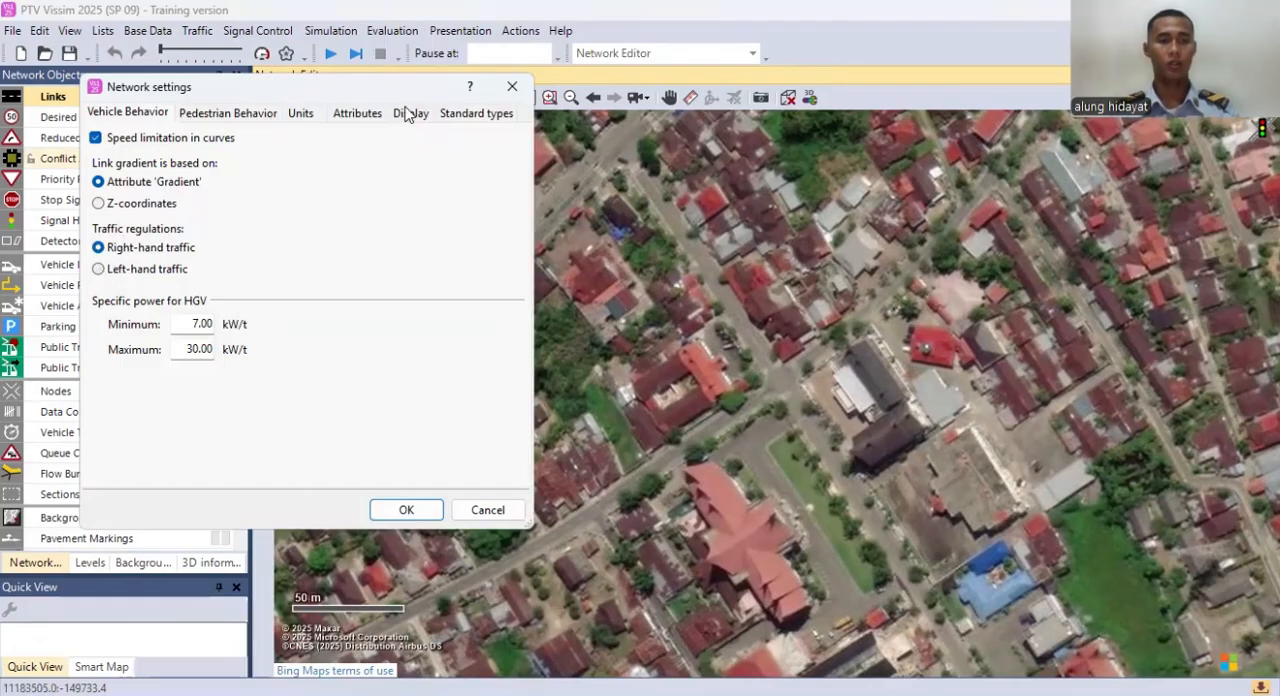
{"action": "left_click", "coordinate": [520, 89]}
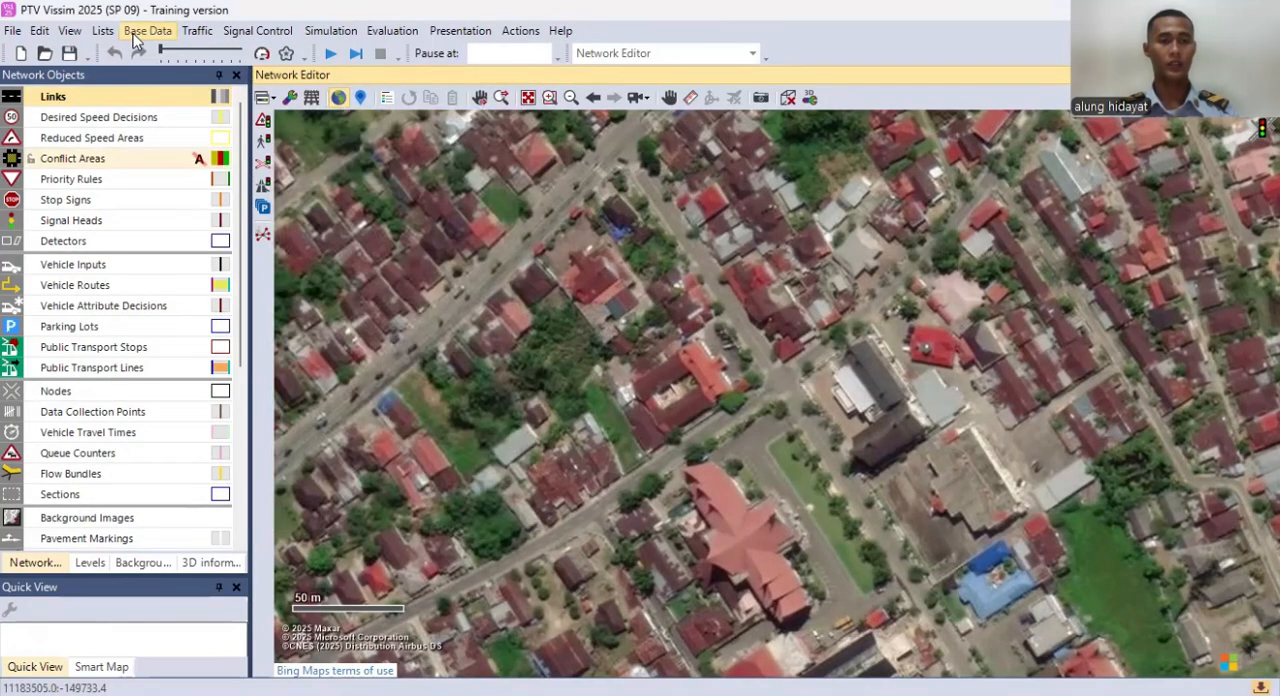
Step: Set the network's traffic regulations to left-hand traffic and accept the required driving behavior adjustment
{"action": "left_click", "coordinate": [134, 36]}
{"action": "left_click", "coordinate": [142, 34]}
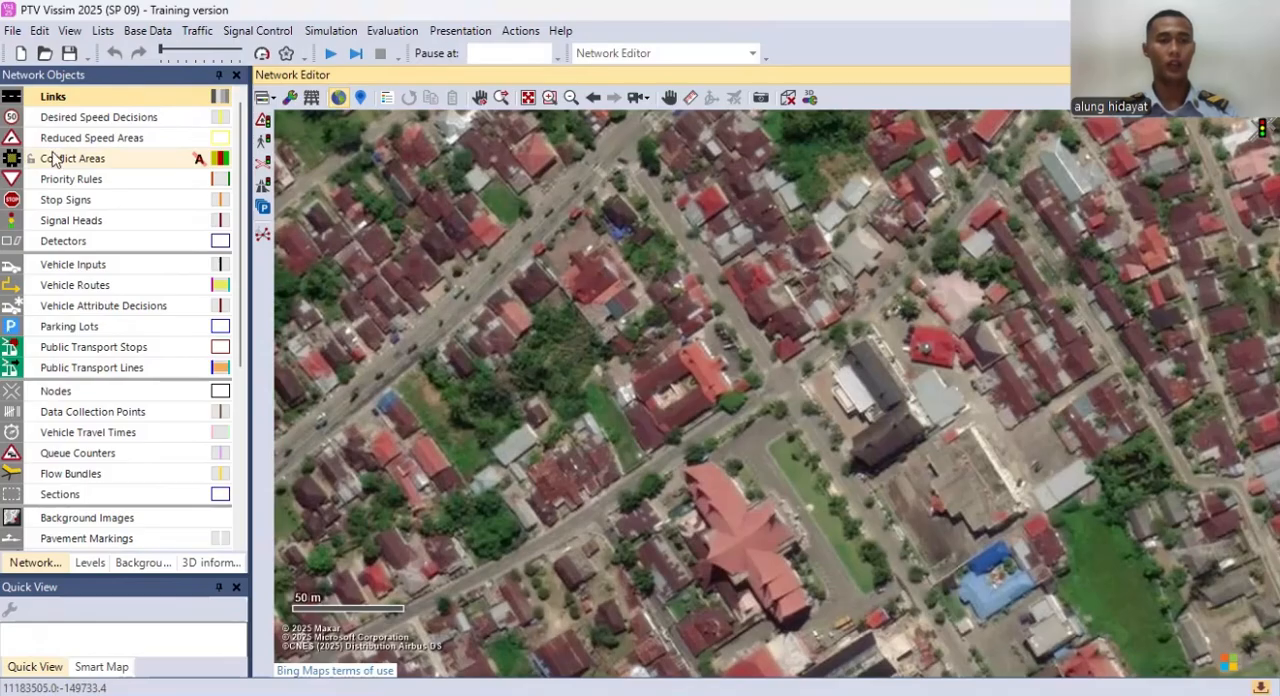
{"action": "left_click", "coordinate": [99, 270]}
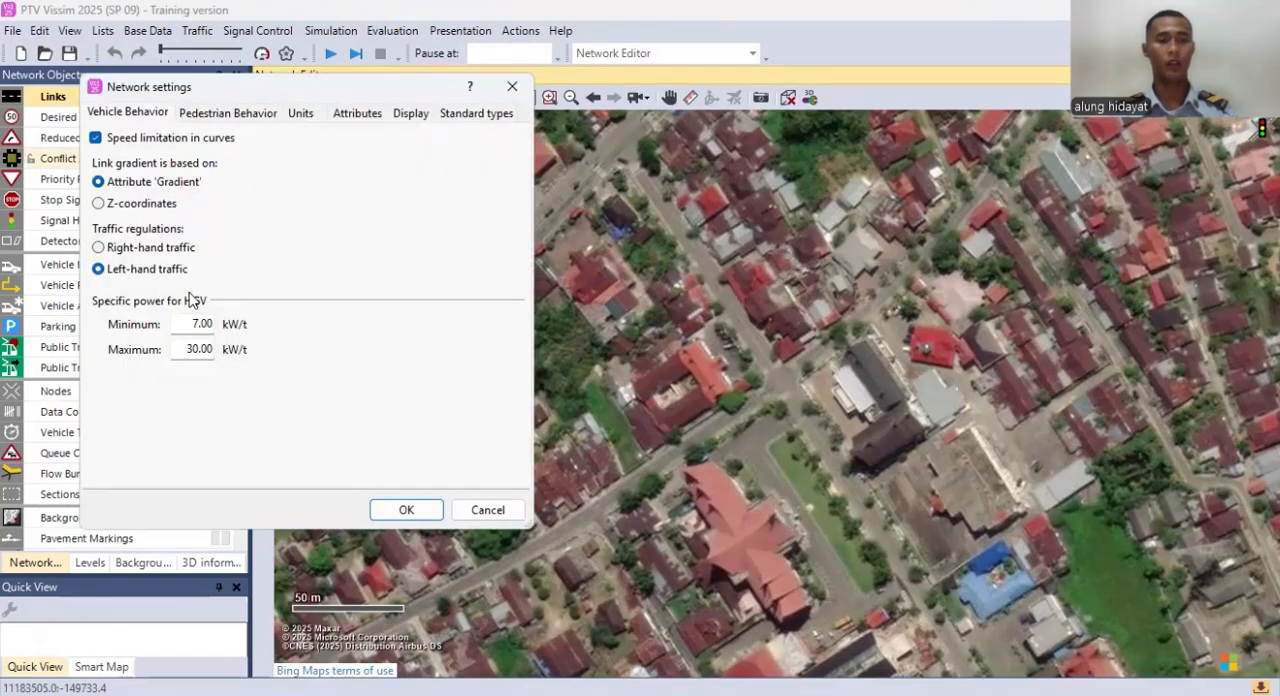
{"action": "left_click", "coordinate": [406, 512]}
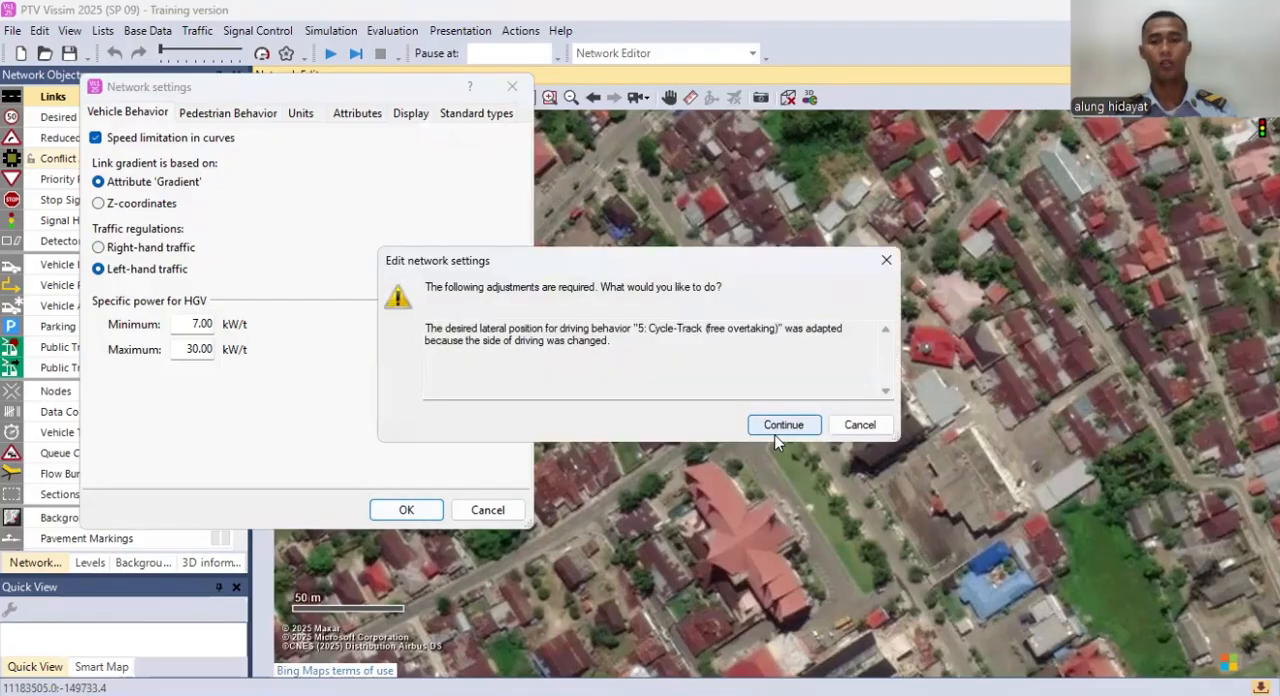
{"action": "left_click", "coordinate": [776, 432]}
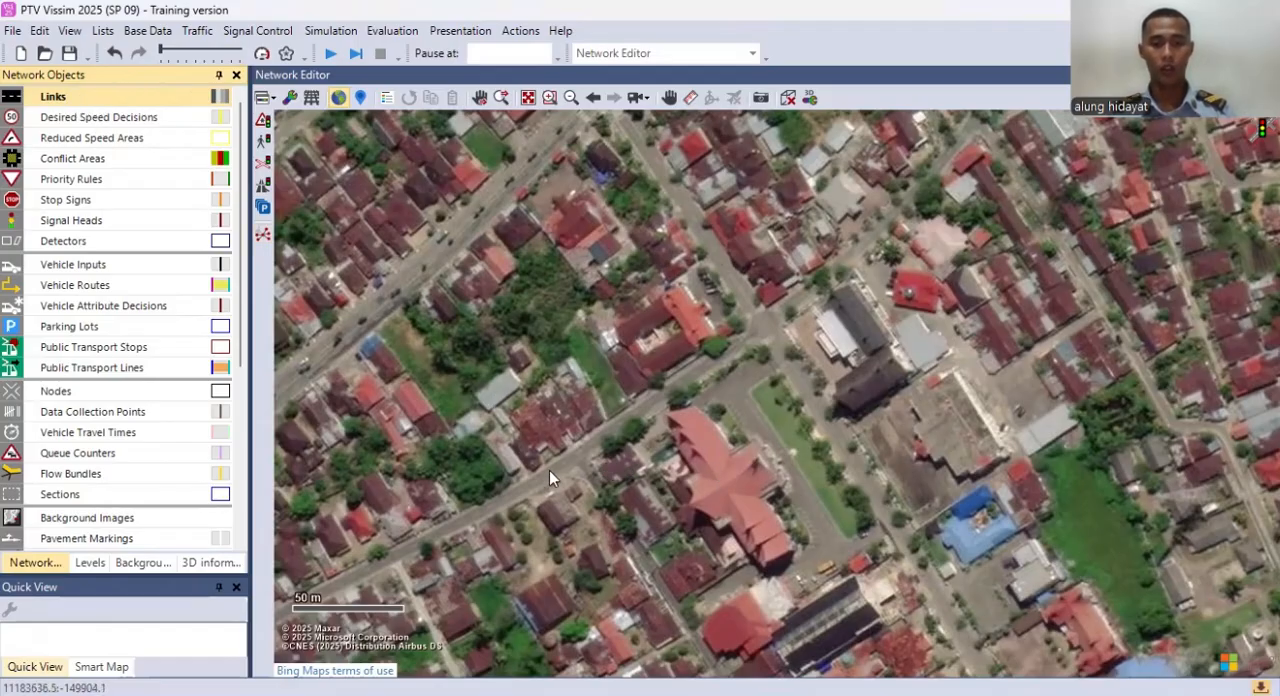
Step: Draw a one-lane link about 233 m long along the diagonal street through the intersection and name it Jalan 1
{"action": "left_click_drag", "start_coordinate": [538, 476], "coordinate": [941, 159]}
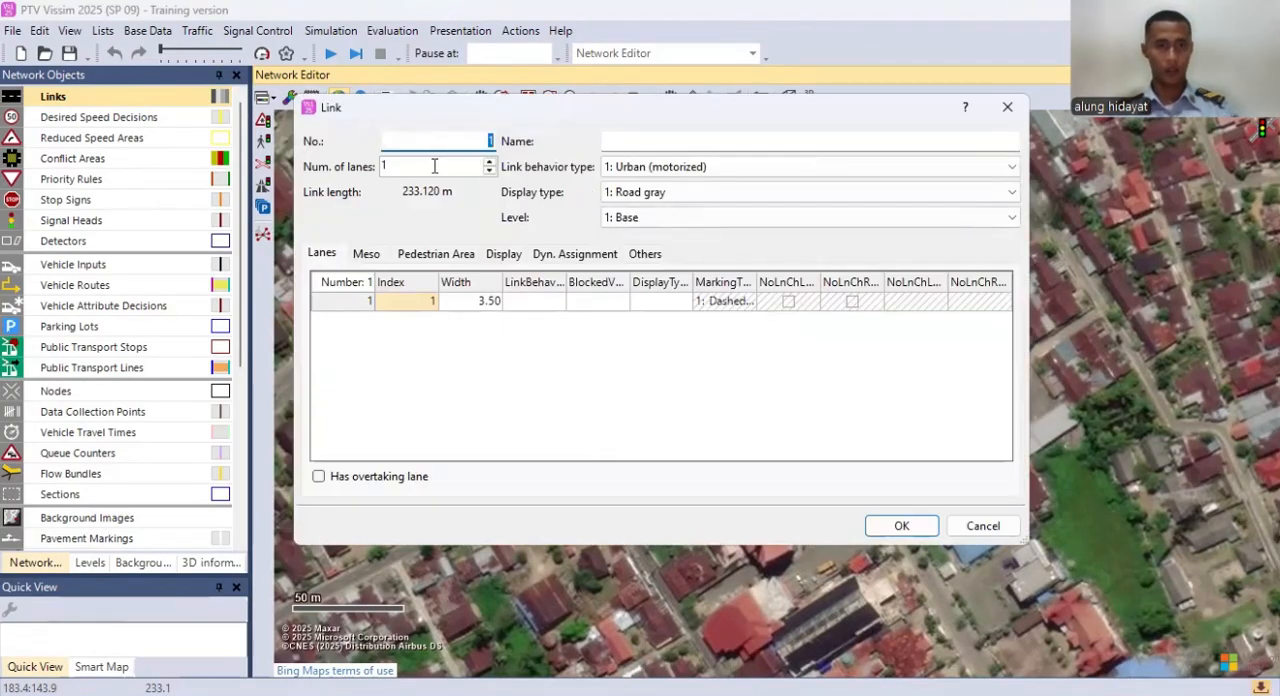
{"action": "left_click", "coordinate": [434, 166]}
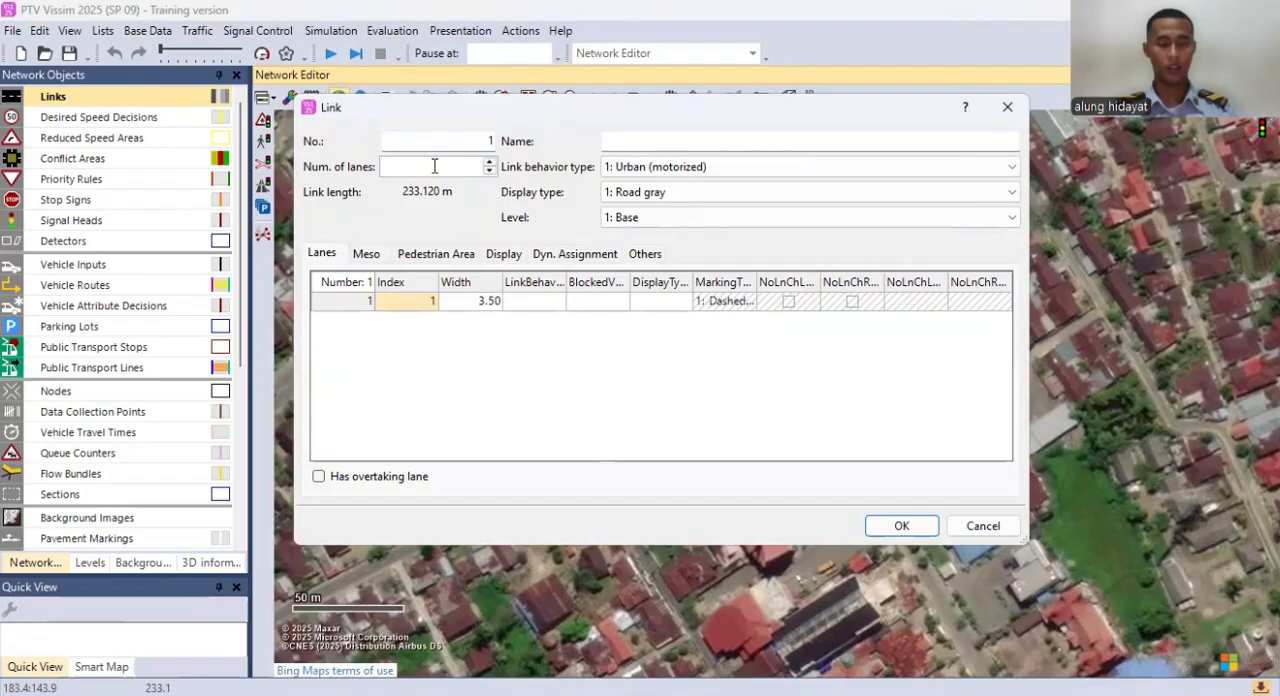
{"action": "left_click", "coordinate": [686, 137]}
{"action": "left_click", "coordinate": [428, 165]}
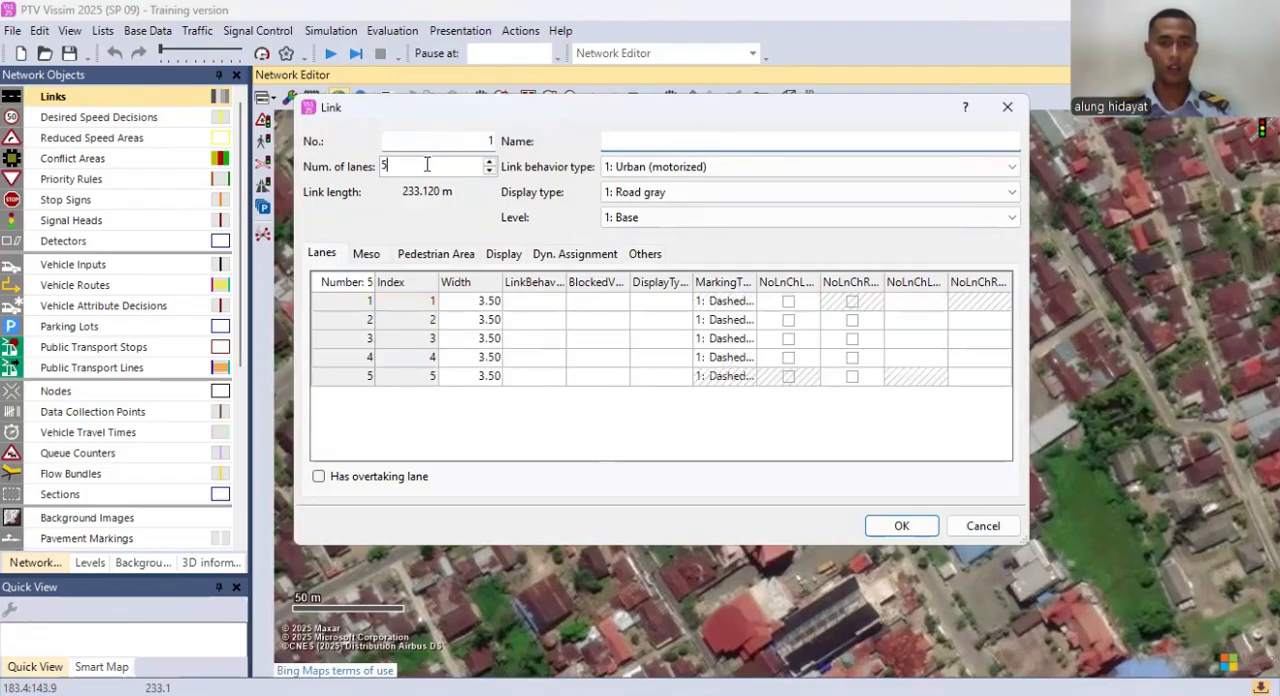
{"action": "type", "text": "1"}
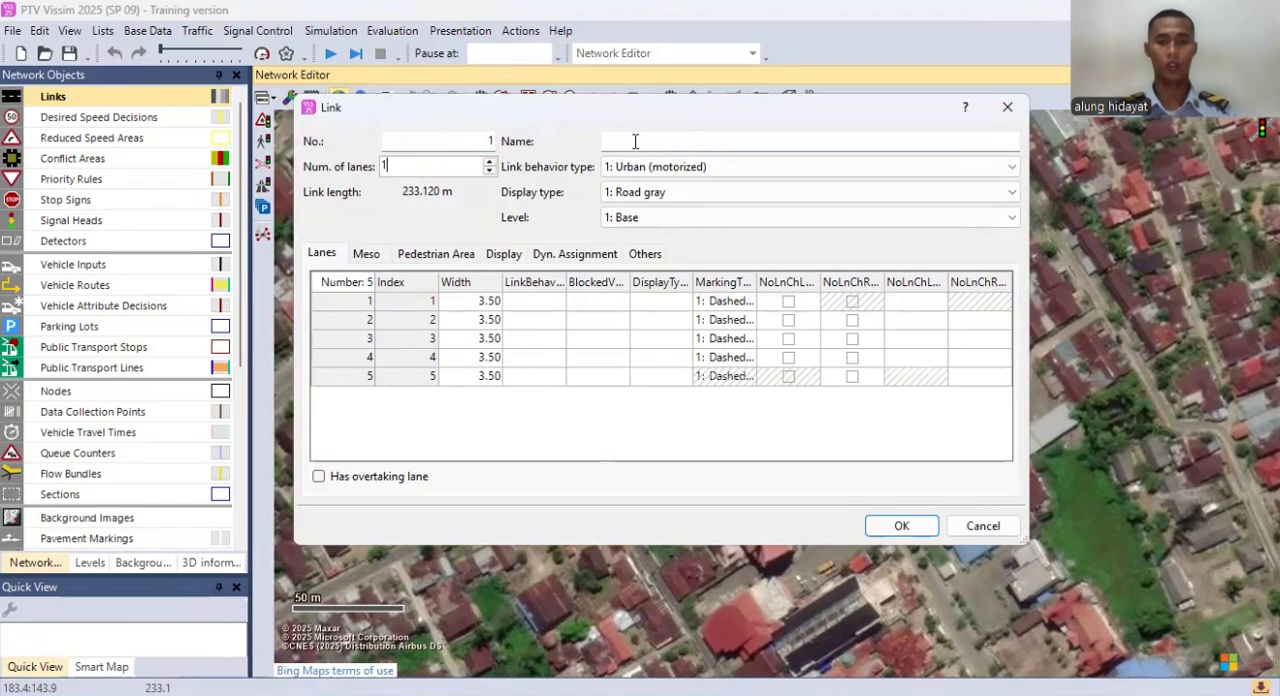
{"action": "left_click", "coordinate": [634, 141]}
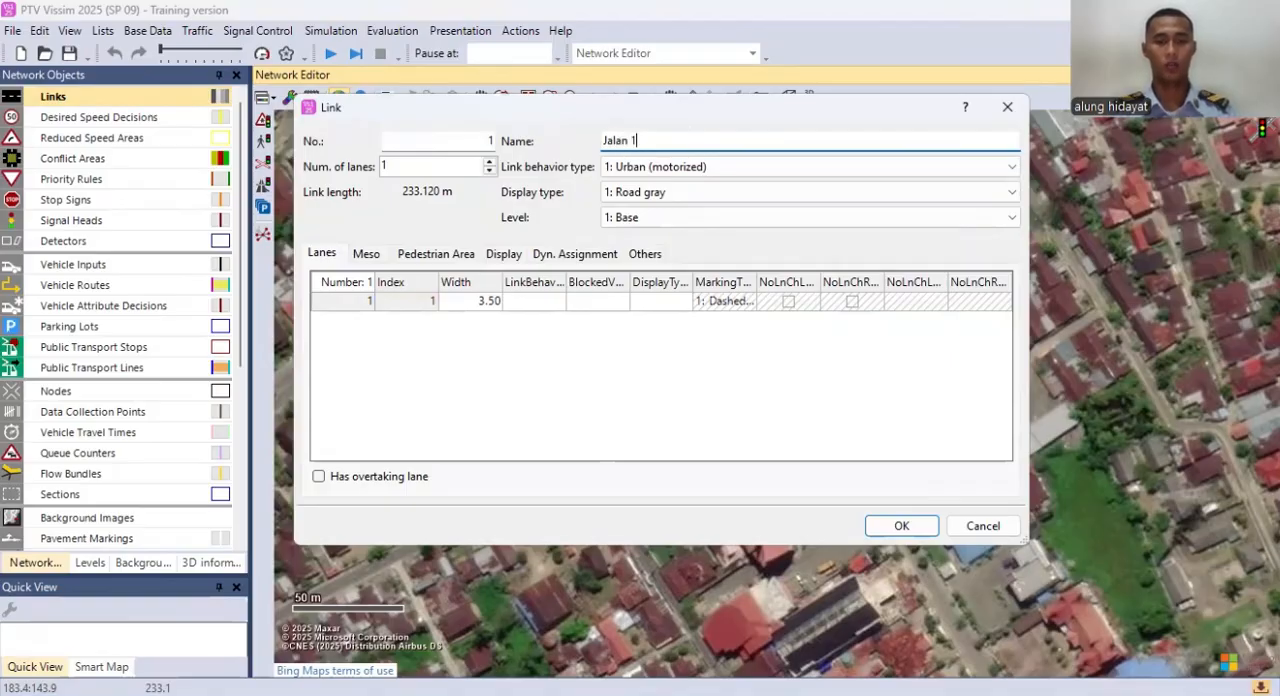
{"action": "left_click", "coordinate": [896, 527]}
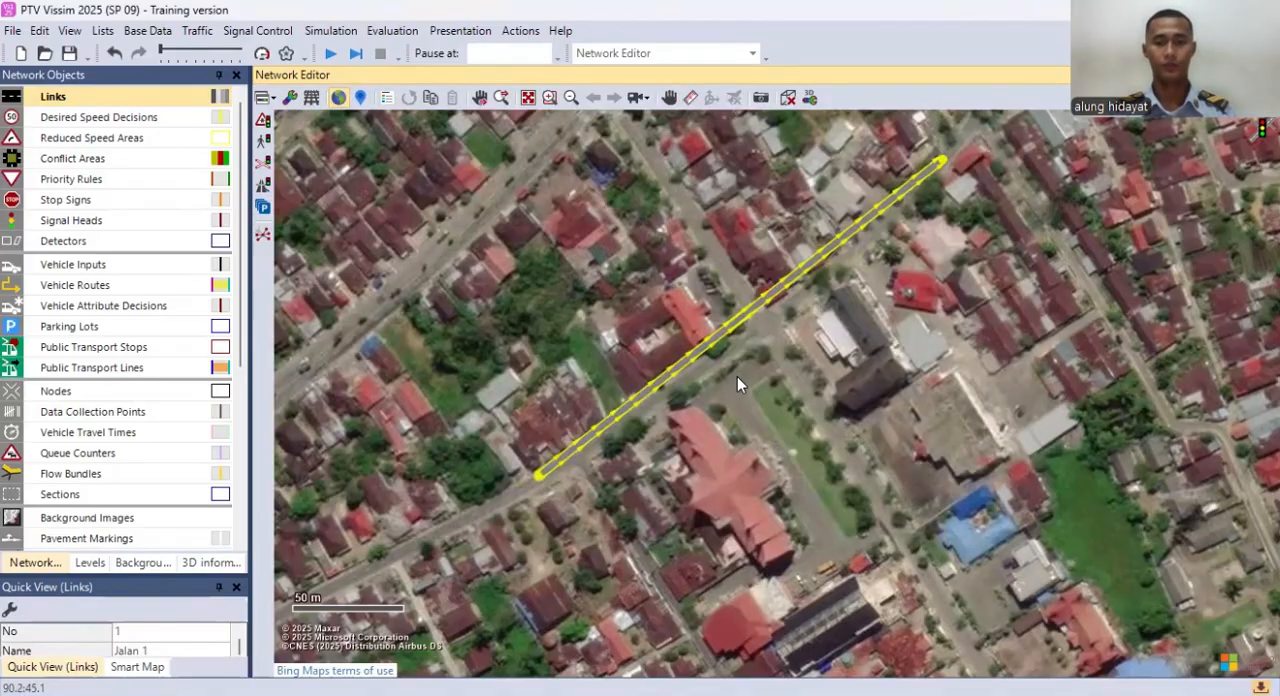
Step: Duplicate the Jalan 1 link, place the copy alongside the original, and delete that copy
{"action": "scroll", "coordinate": [733, 368], "scroll_direction": "up", "scroll_amount": 4}
{"action": "scroll", "coordinate": [733, 366], "scroll_direction": "up", "scroll_amount": 1}
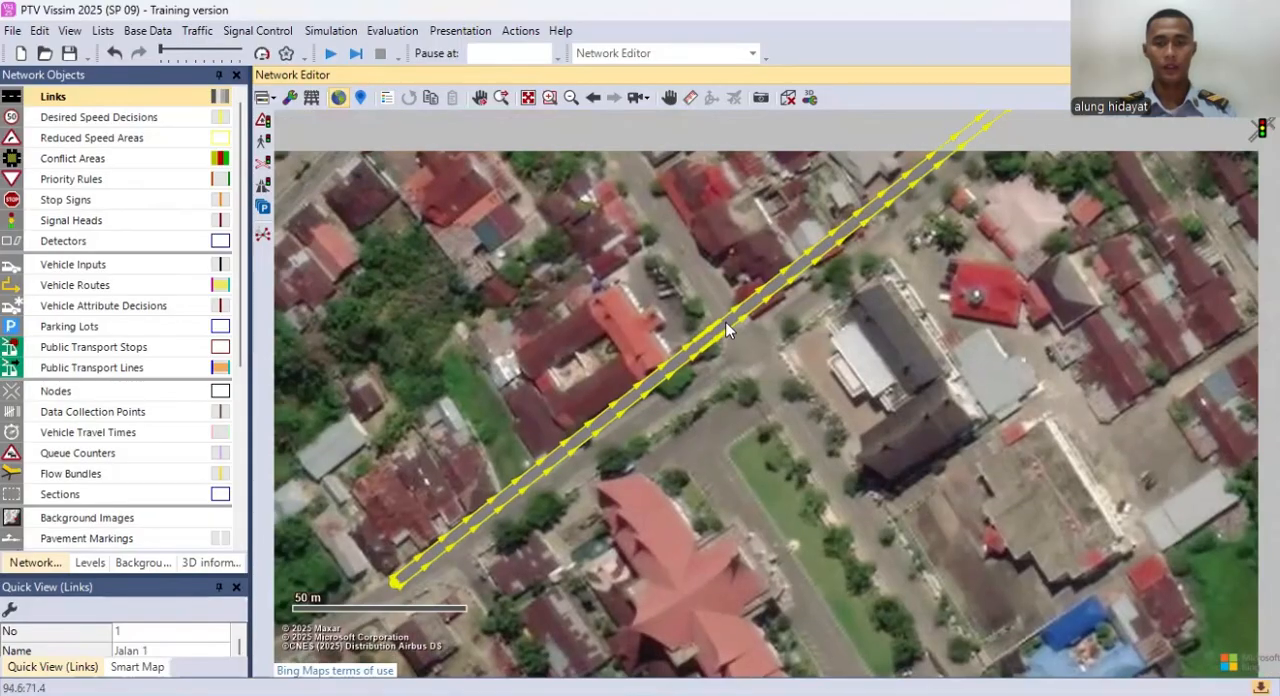
{"action": "right_click", "coordinate": [728, 330]}
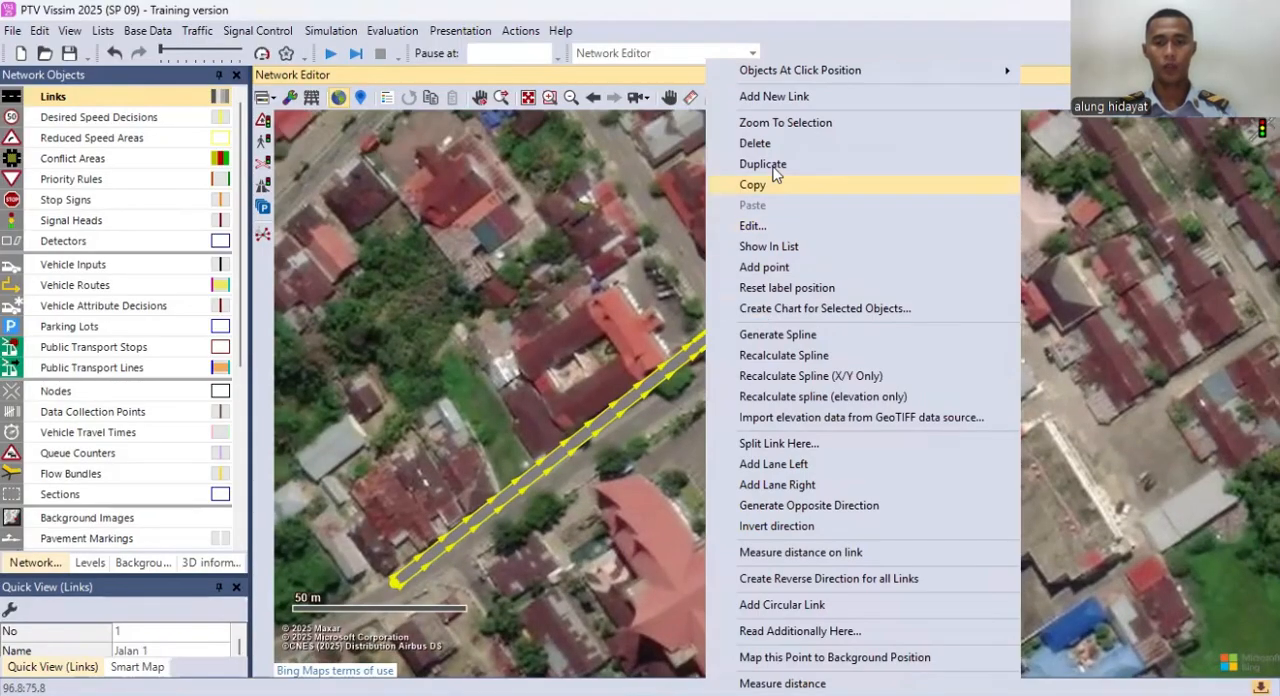
{"action": "left_click", "coordinate": [755, 164]}
{"action": "left_click_drag", "start_coordinate": [757, 314], "coordinate": [771, 321]}
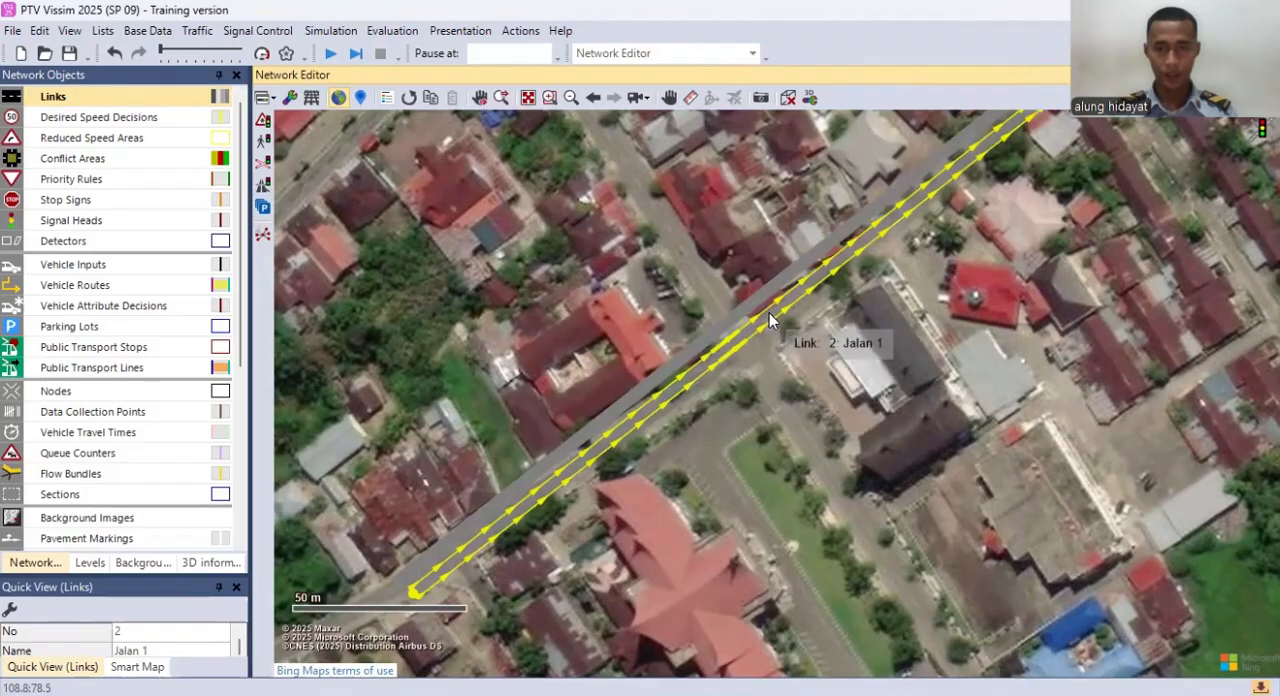
{"action": "right_click", "coordinate": [776, 303]}
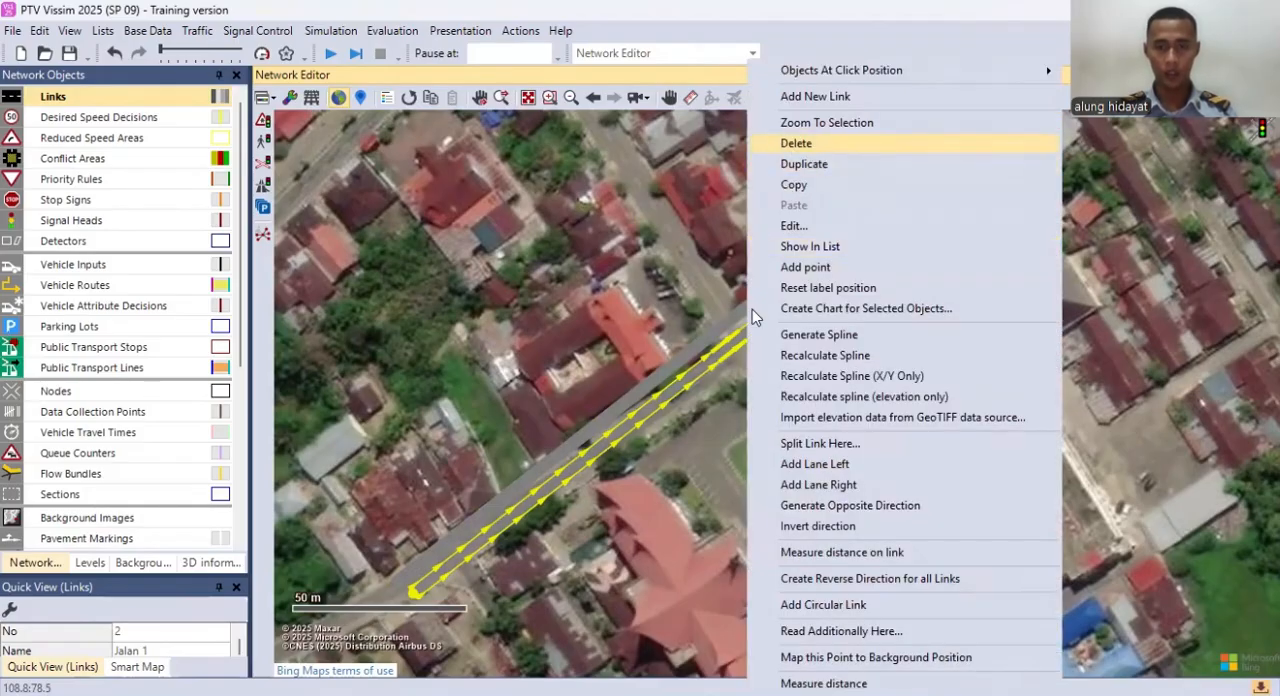
{"action": "left_click", "coordinate": [800, 143]}
Step: Generate a spline on the Jalan 1 link with 5 intermediate points per segment, keeping the current intermediate points
{"action": "right_click", "coordinate": [704, 323]}
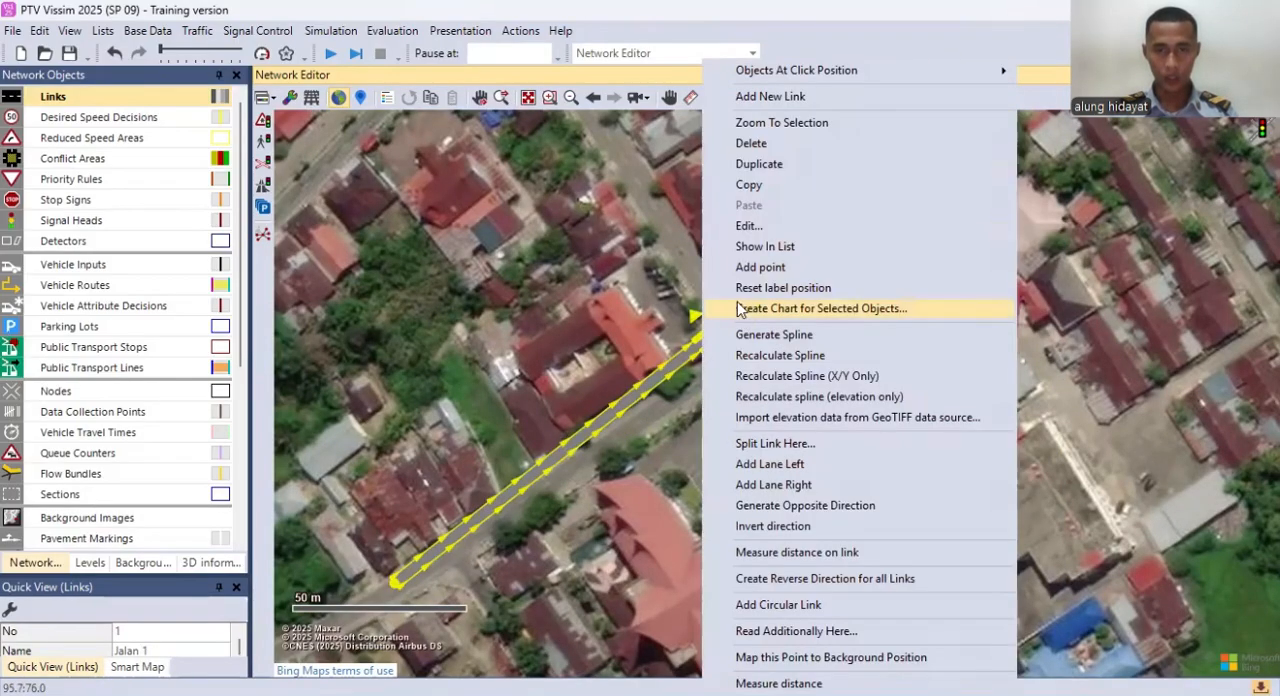
{"action": "left_click", "coordinate": [781, 336]}
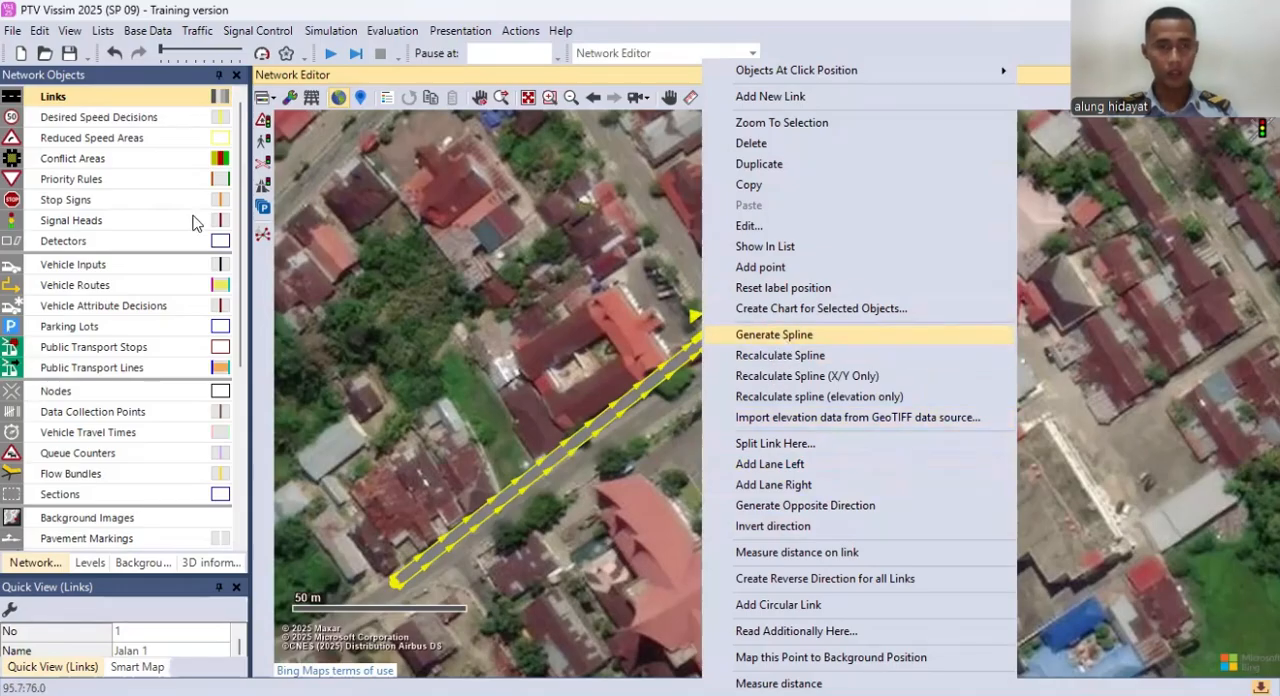
{"action": "type", "text": "5"}
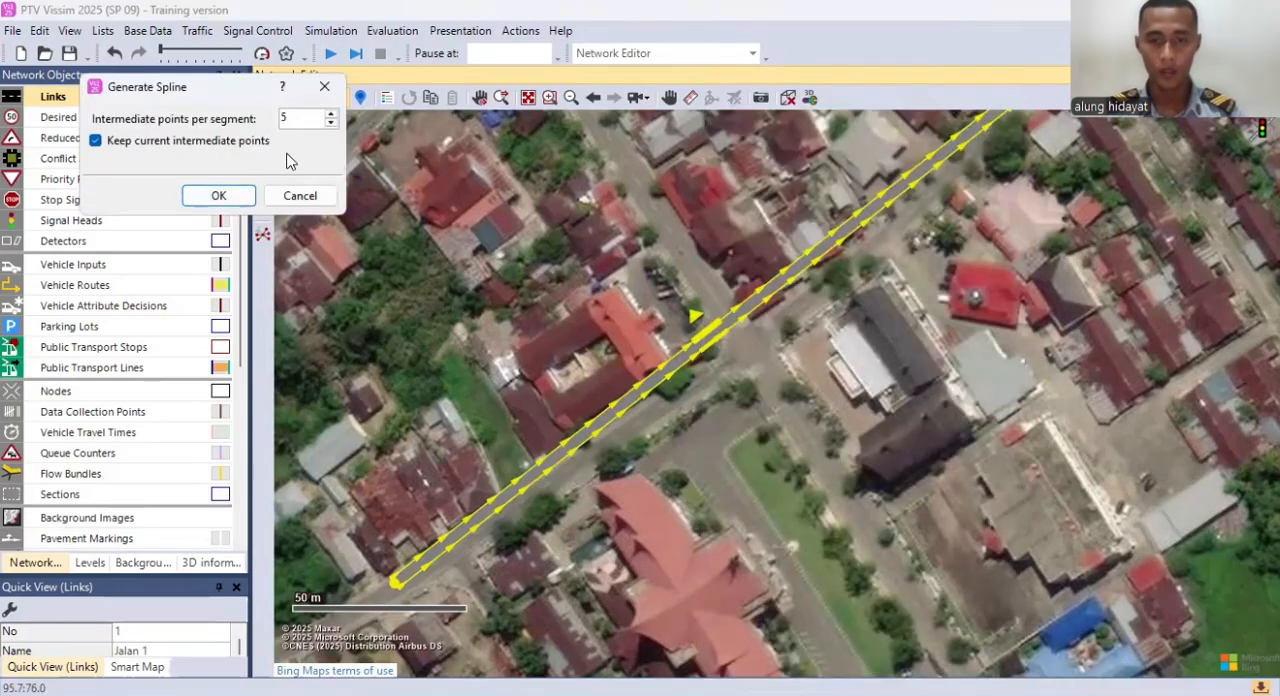
{"action": "key", "text": "Return"}
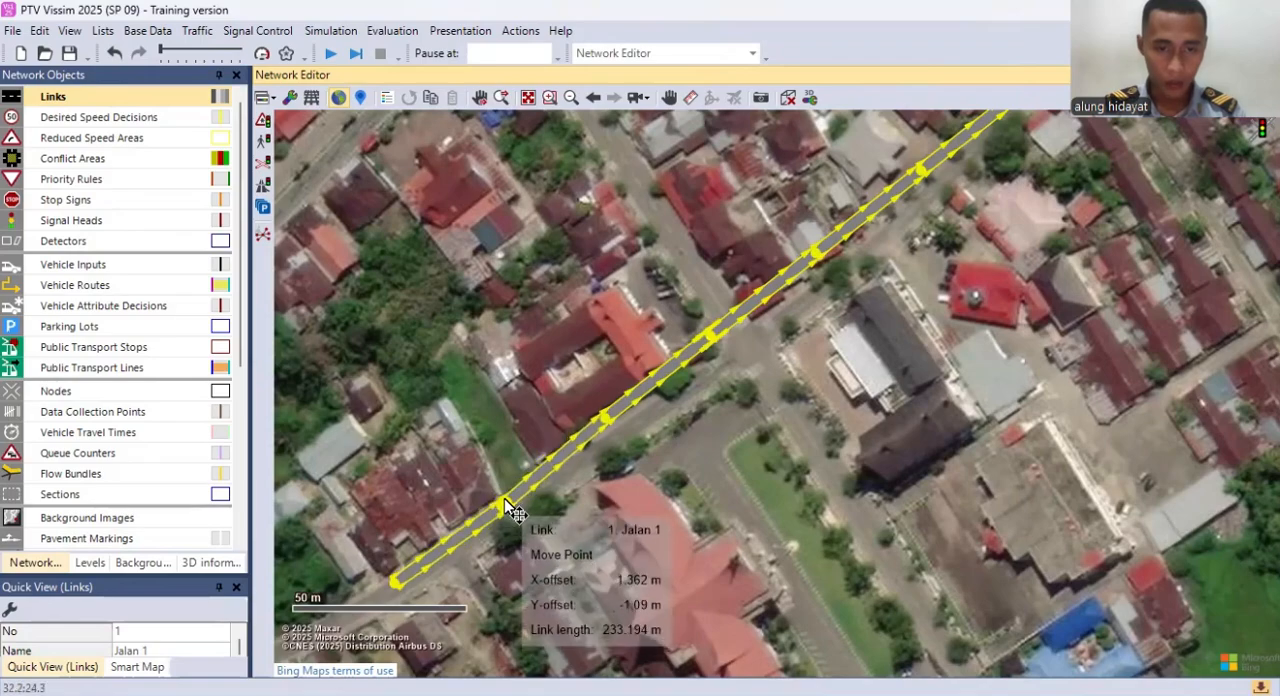
Step: Move the intermediate points of the Jalan 1 link so that it follows the bend of the diagonal street
{"action": "left_click_drag", "start_coordinate": [602, 418], "coordinate": [616, 423]}
{"action": "left_click_drag", "start_coordinate": [705, 335], "coordinate": [737, 348]}
{"action": "left_click_drag", "start_coordinate": [817, 254], "coordinate": [831, 274]}
{"action": "left_click_drag", "start_coordinate": [835, 282], "coordinate": [787, 332]}
{"action": "left_click_drag", "start_coordinate": [876, 228], "coordinate": [890, 229]}
{"action": "left_click_drag", "start_coordinate": [898, 338], "coordinate": [928, 283]}
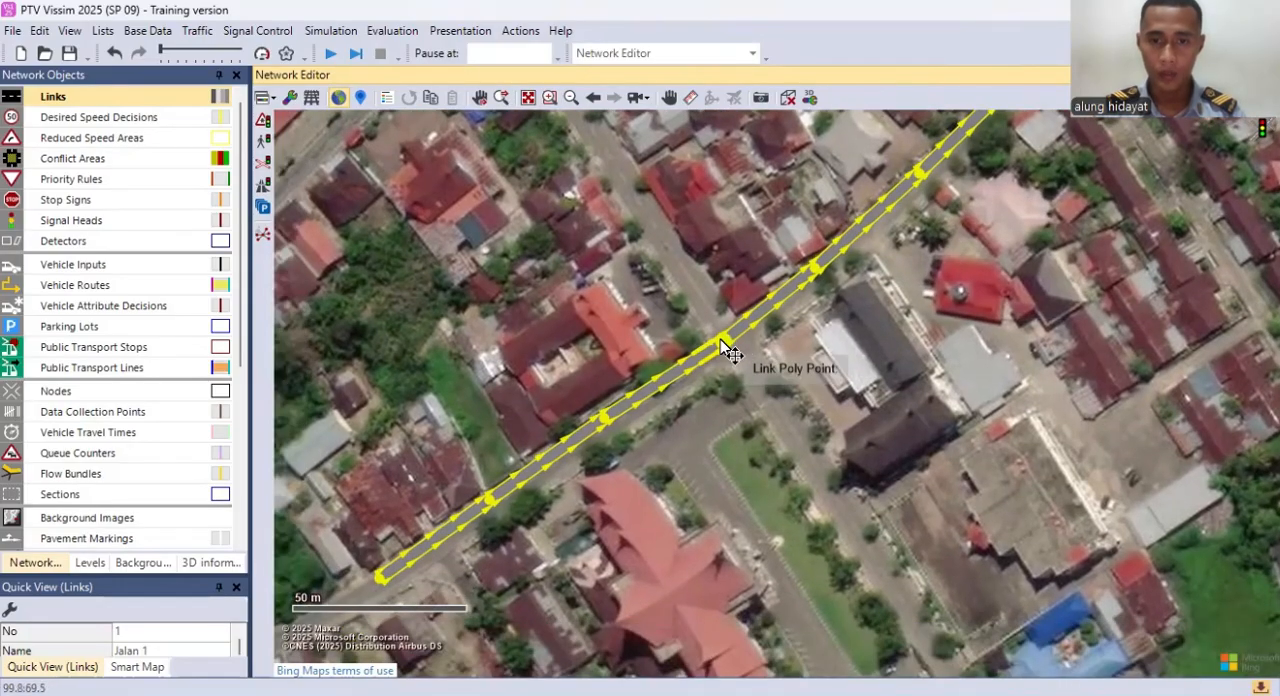
{"action": "left_click_drag", "start_coordinate": [720, 339], "coordinate": [724, 328]}
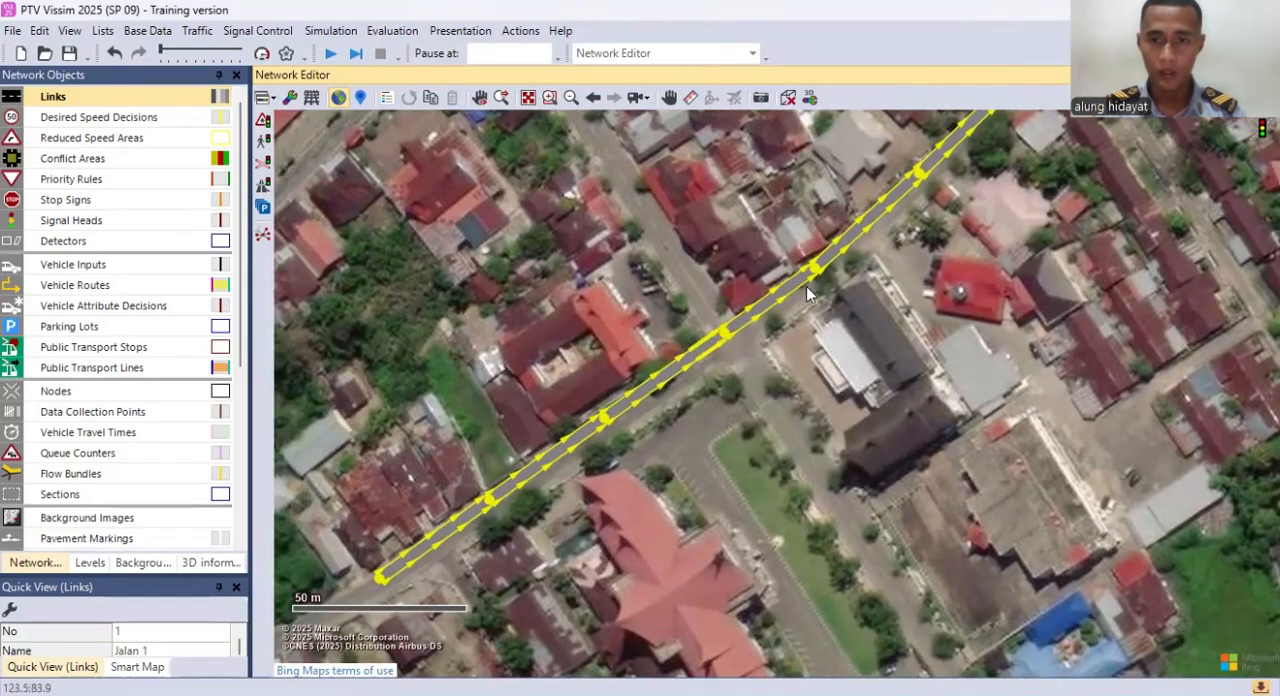
Step: Duplicate the Jalan 1 link, place the copy directly alongside the original, and invert the copy's direction
{"action": "right_click", "coordinate": [743, 318]}
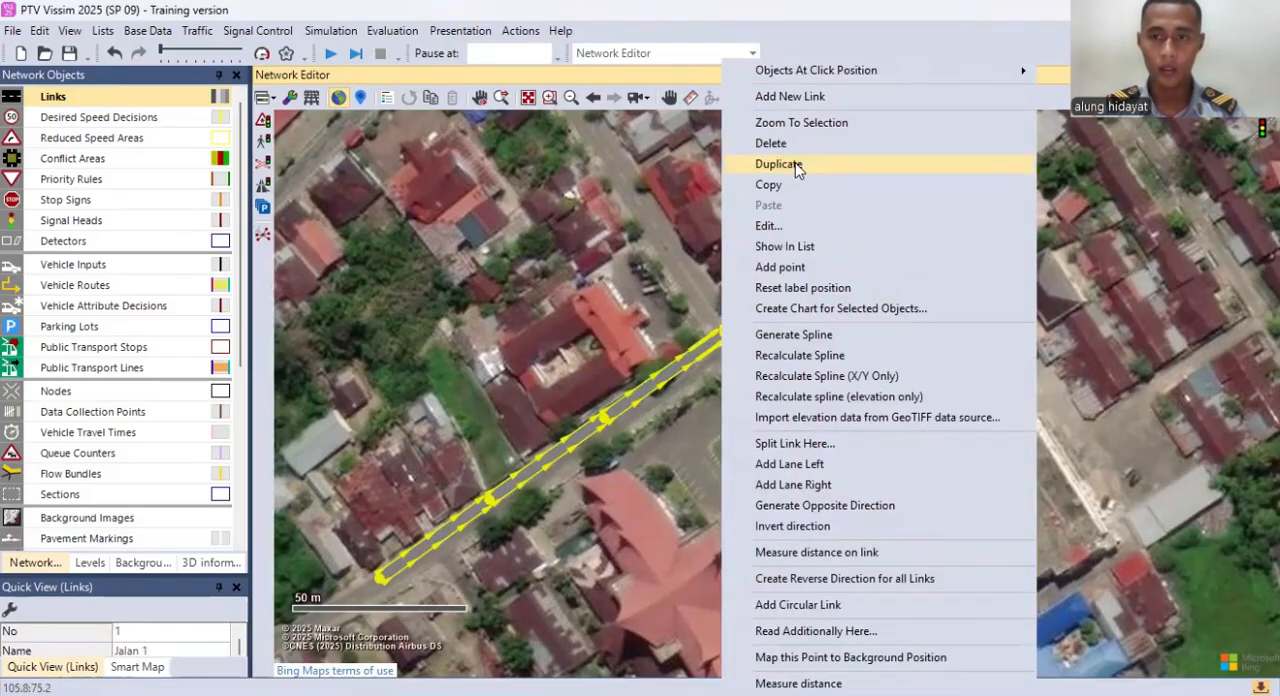
{"action": "left_click", "coordinate": [799, 167]}
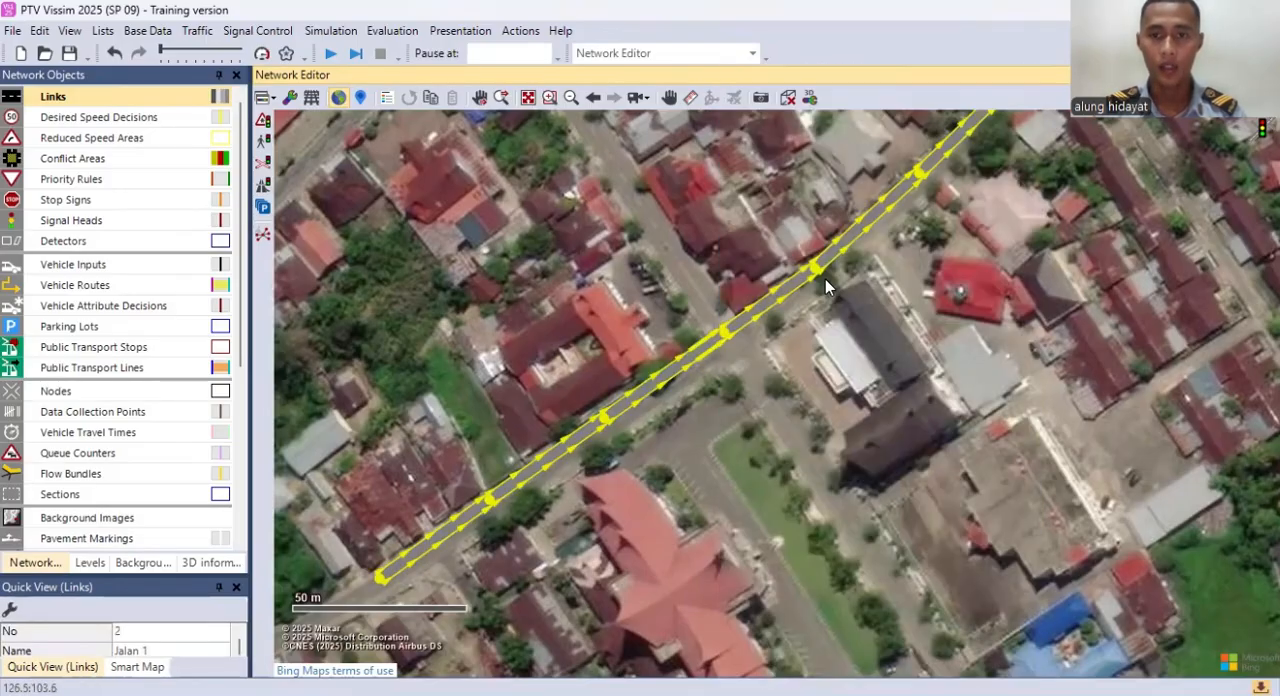
{"action": "left_click_drag", "start_coordinate": [765, 316], "coordinate": [766, 331]}
{"action": "right_click", "coordinate": [757, 327]}
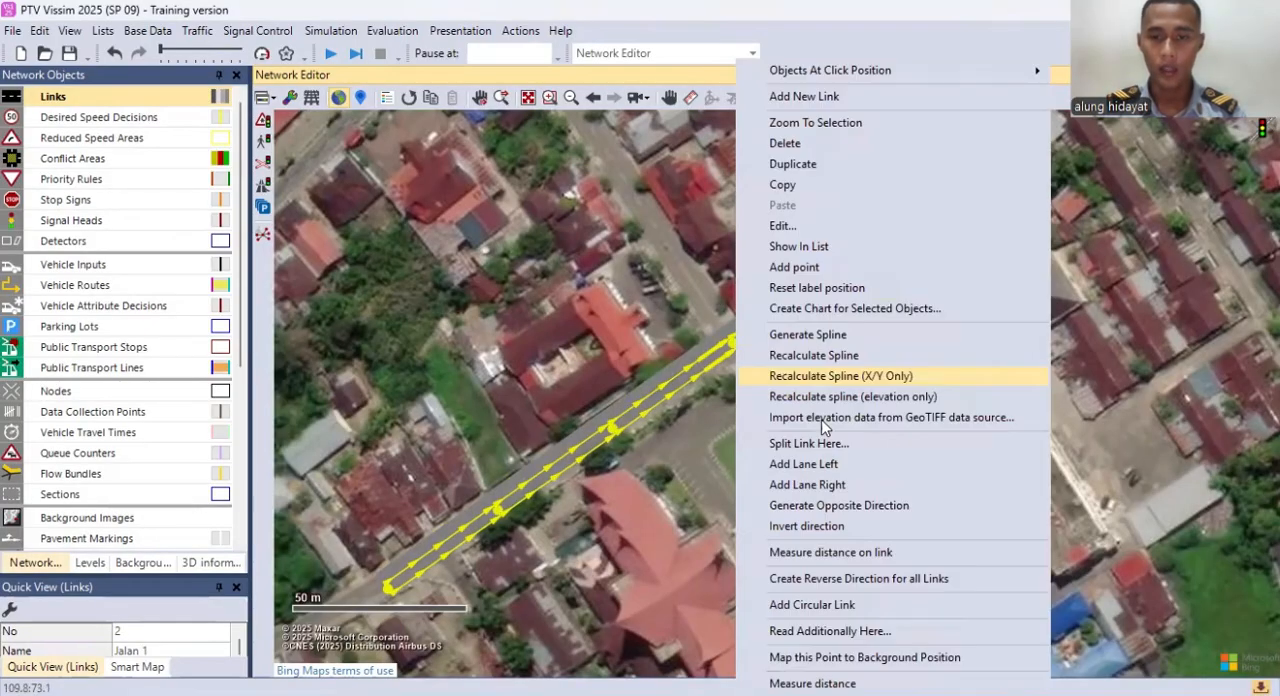
{"action": "left_click", "coordinate": [818, 528]}
{"action": "left_click", "coordinate": [780, 408]}
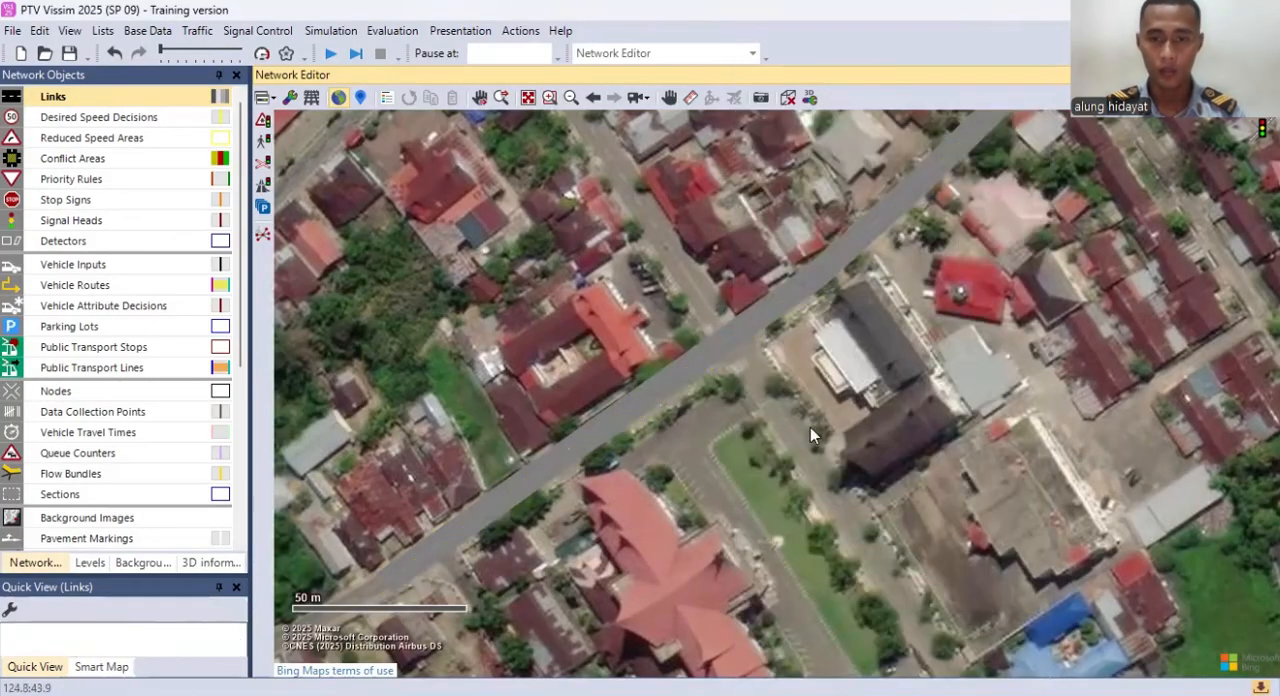
Step: Draw a one-lane link about 228 m long down the cross street through the intersection and name it Jalan 2
{"action": "left_click_drag", "start_coordinate": [692, 307], "coordinate": [706, 327]}
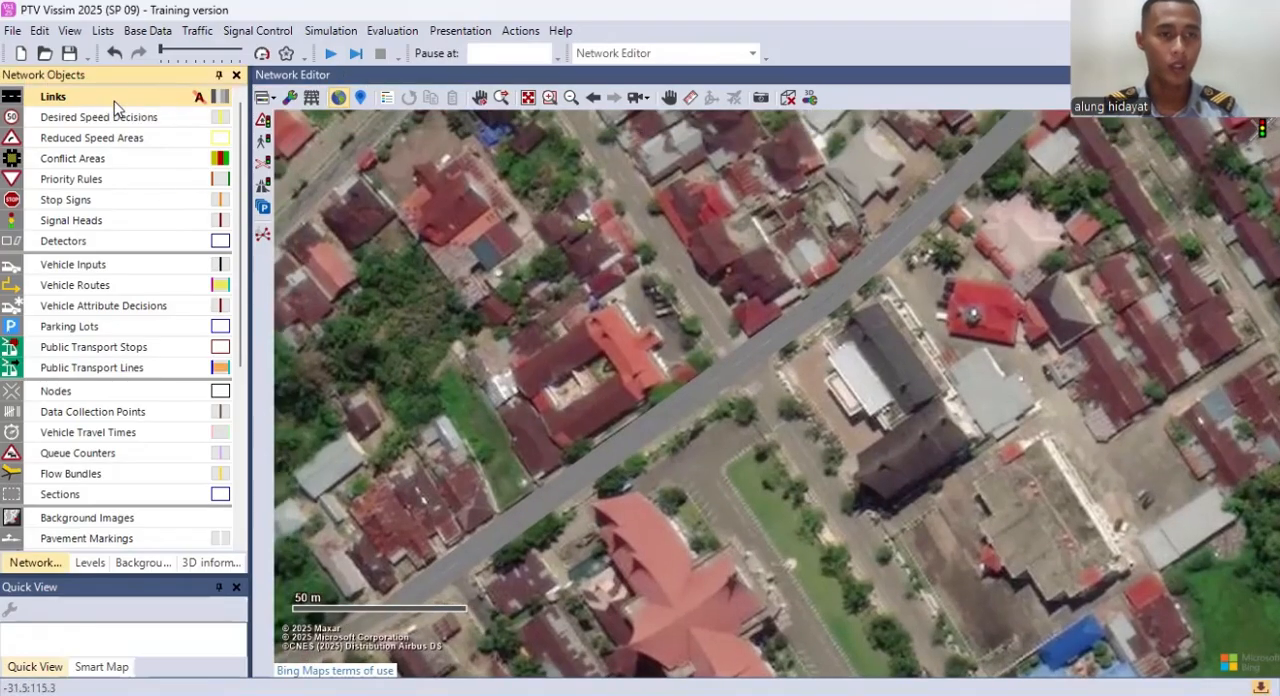
{"action": "left_click_drag", "start_coordinate": [627, 195], "coordinate": [675, 277]}
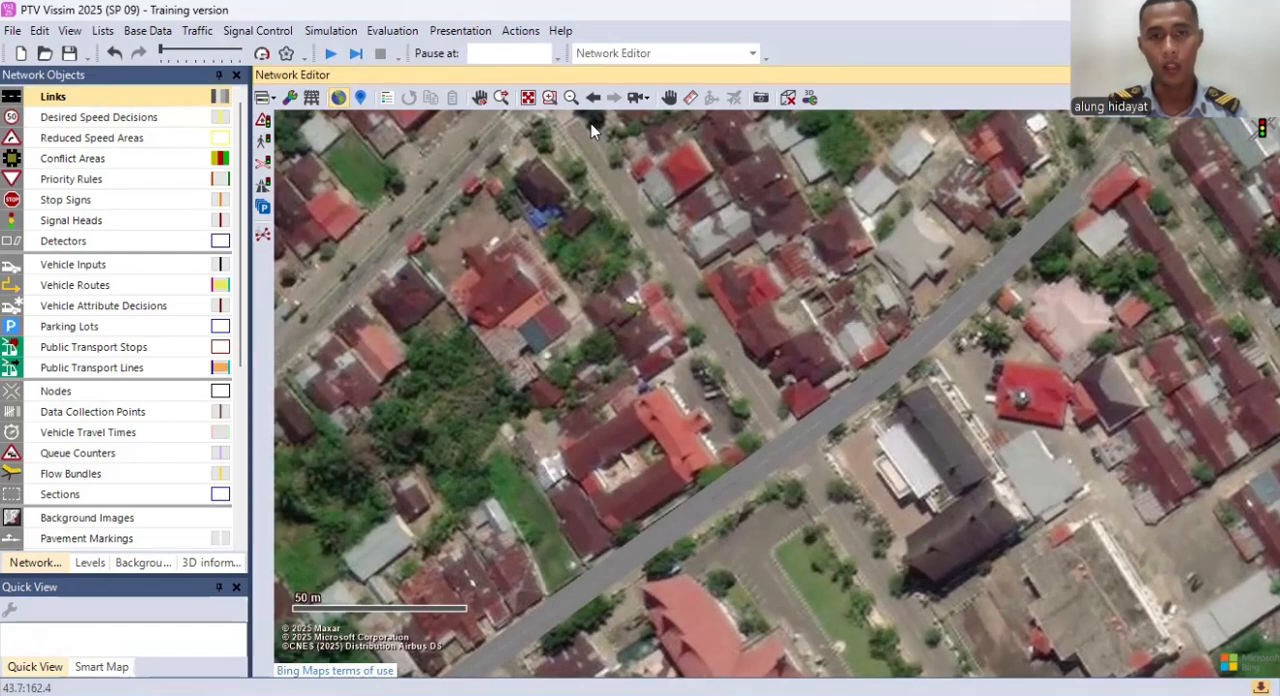
{"action": "left_click_drag", "start_coordinate": [593, 127], "coordinate": [913, 537]}
{"action": "left_click_drag", "start_coordinate": [905, 525], "coordinate": [990, 628]}
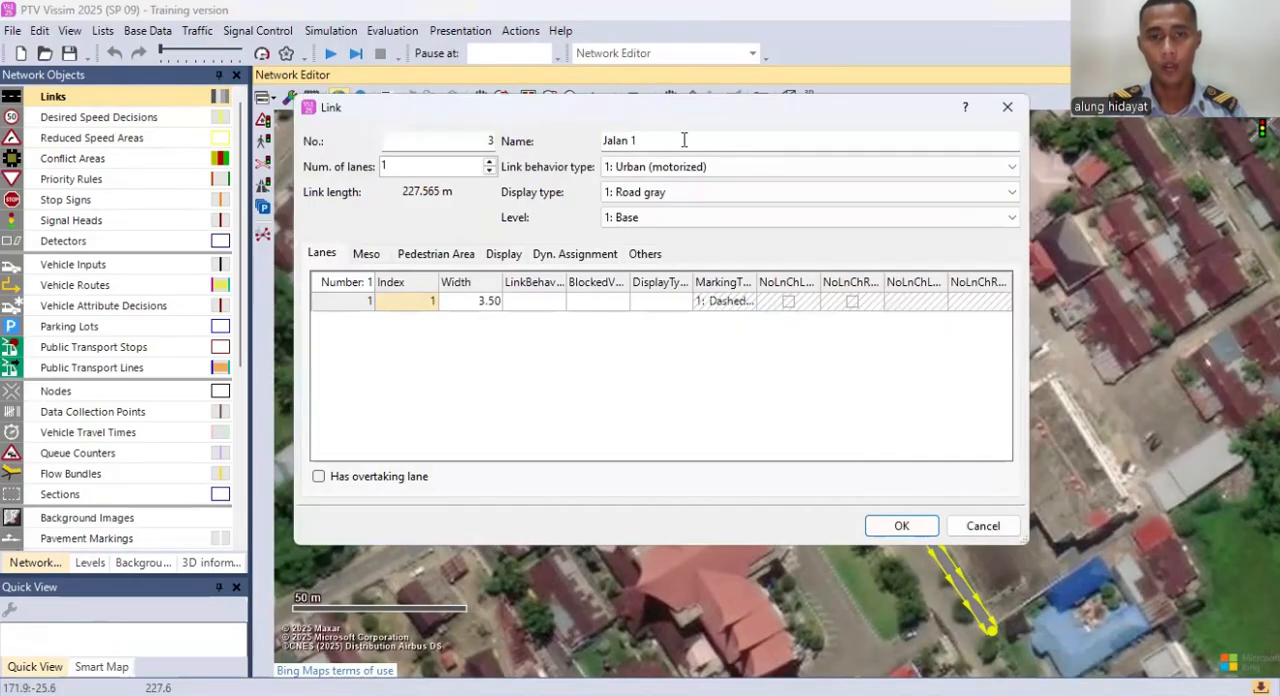
{"action": "left_click", "coordinate": [670, 139]}
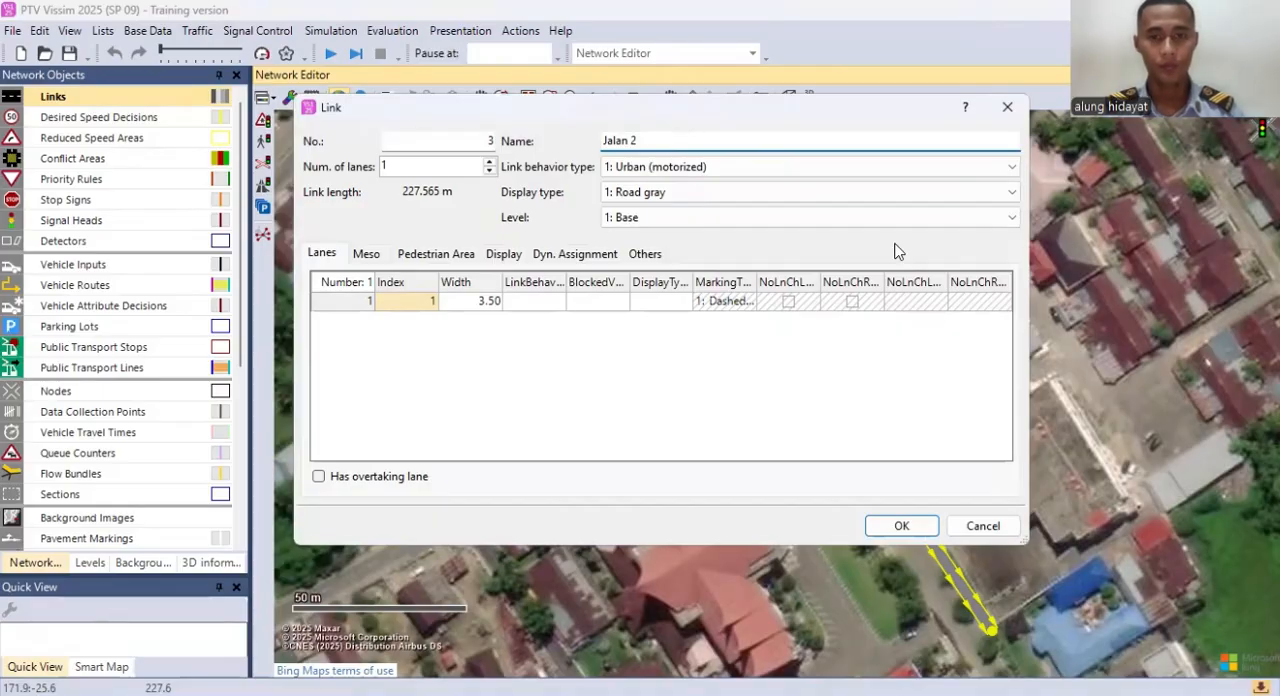
{"action": "key", "text": "Return"}
Step: Draw a one-lane link about 227 m long beside Jalan 2 in the opposite direction, also named Jalan 2
{"action": "scroll", "coordinate": [953, 335], "scroll_direction": "down", "scroll_amount": 2}
{"action": "left_click", "coordinate": [770, 208]}
{"action": "left_click_drag", "start_coordinate": [767, 175], "coordinate": [773, 217]}
{"action": "scroll", "coordinate": [773, 217], "scroll_direction": "up", "scroll_amount": 1}
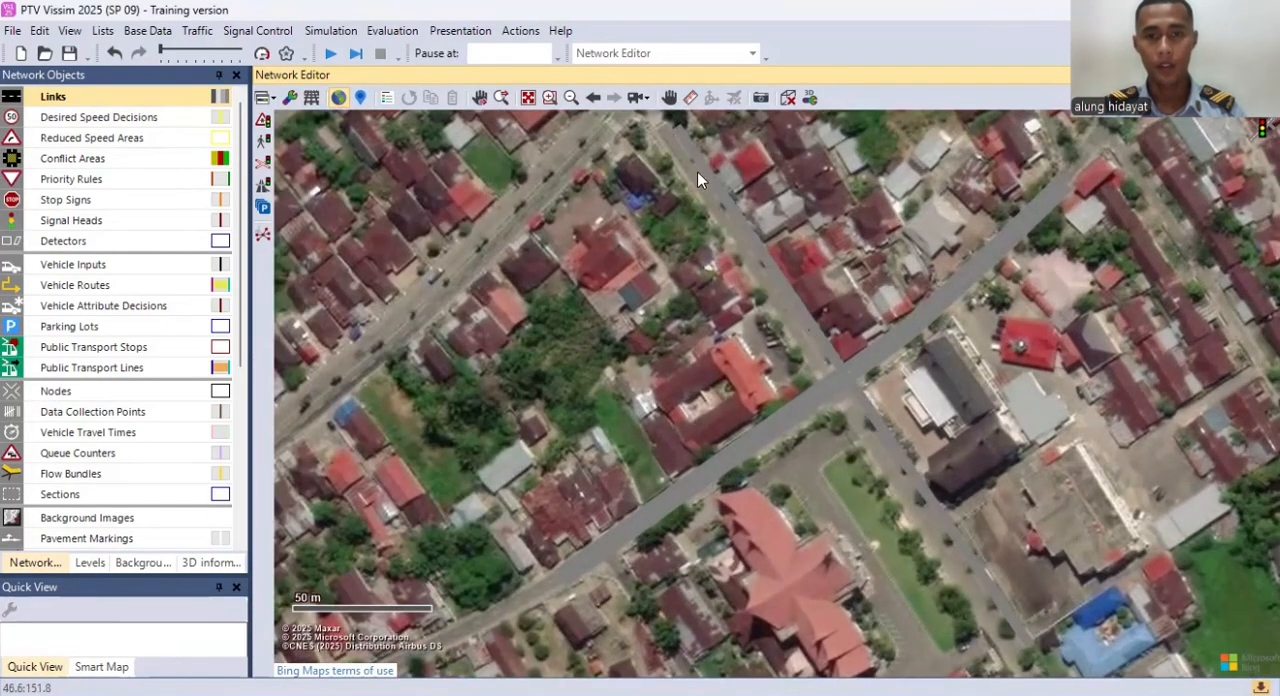
{"action": "left_click_drag", "start_coordinate": [1037, 648], "coordinate": [708, 190]}
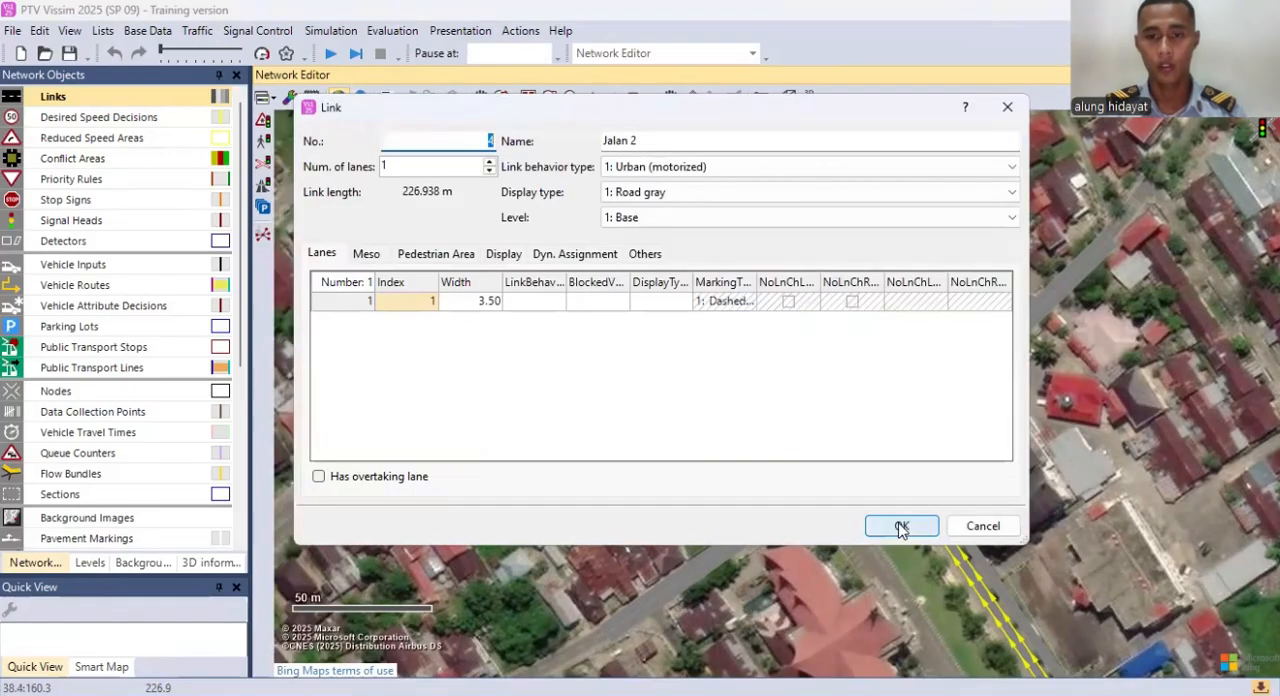
{"action": "left_click", "coordinate": [901, 528]}
Step: Shift link 3 of Jalan 2 slightly so that it lies side by side with the opposite-direction link 4
{"action": "left_click_drag", "start_coordinate": [824, 333], "coordinate": [812, 325]}
{"action": "scroll", "coordinate": [799, 275], "scroll_direction": "up", "scroll_amount": 2}
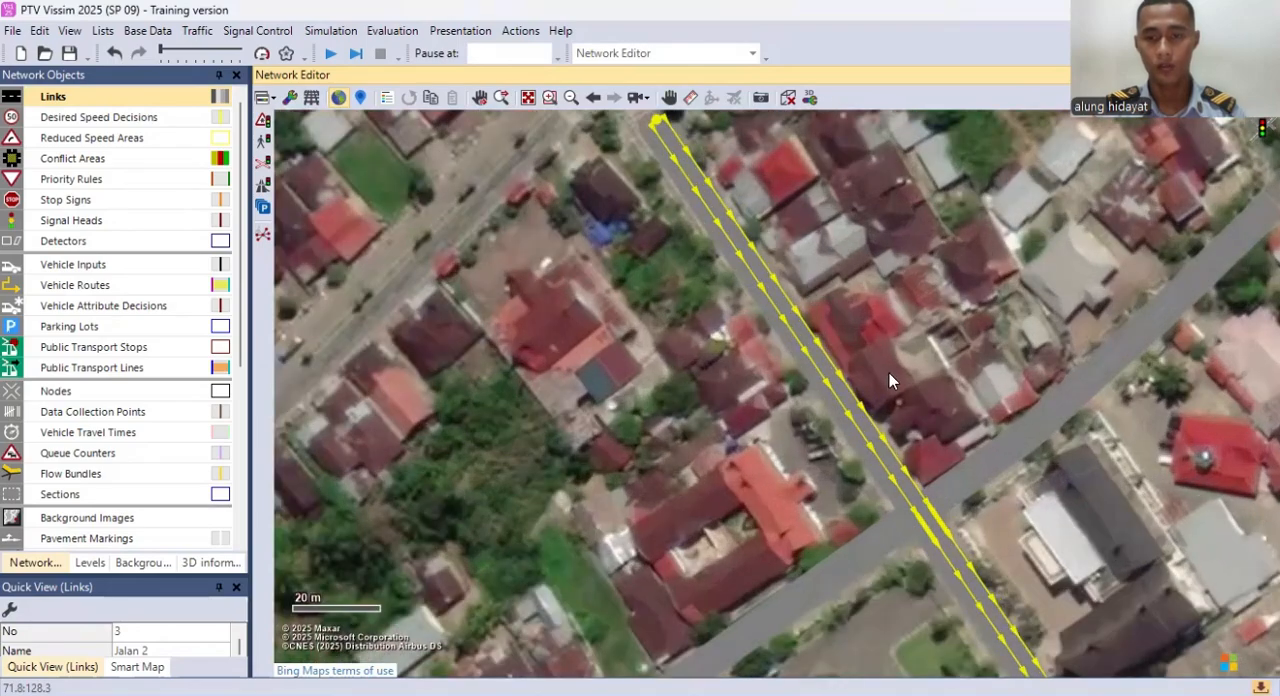
{"action": "scroll", "coordinate": [902, 403], "scroll_direction": "up", "scroll_amount": 1}
{"action": "left_click", "coordinate": [904, 405]}
{"action": "left_click_drag", "start_coordinate": [883, 456], "coordinate": [890, 457]}
{"action": "left_click", "coordinate": [950, 382]}
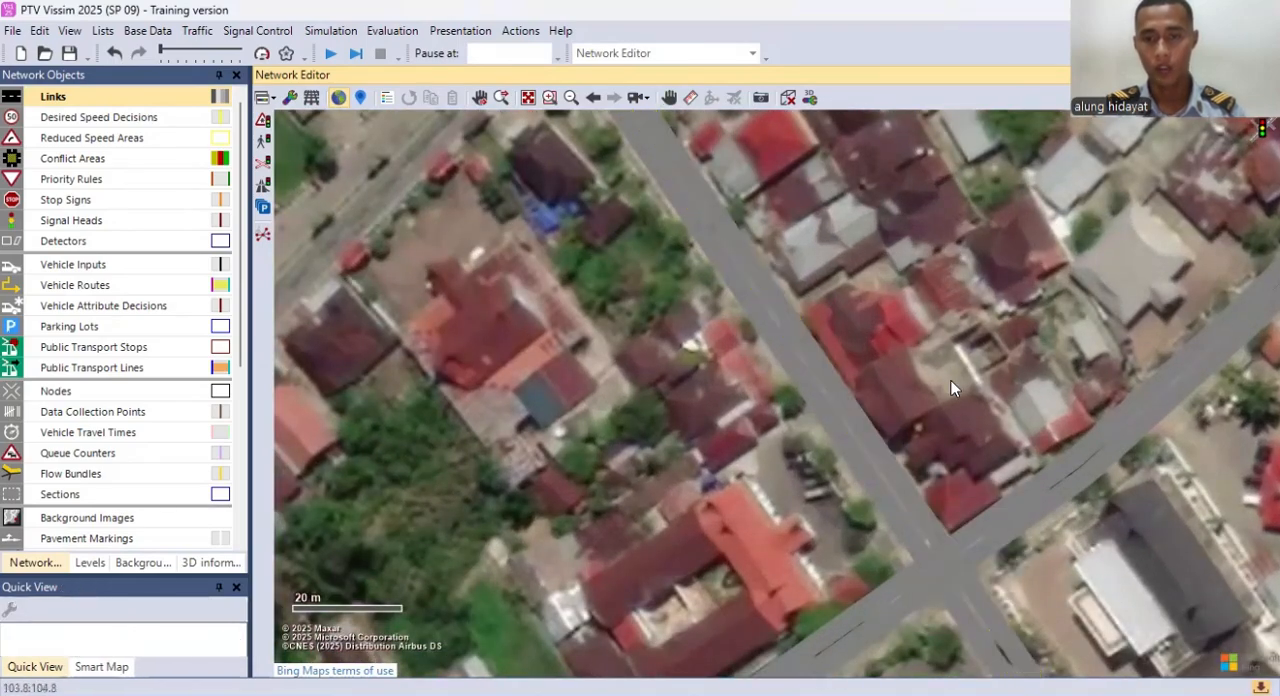
{"action": "left_click_drag", "start_coordinate": [950, 382], "coordinate": [900, 298]}
{"action": "left_click", "coordinate": [864, 421]}
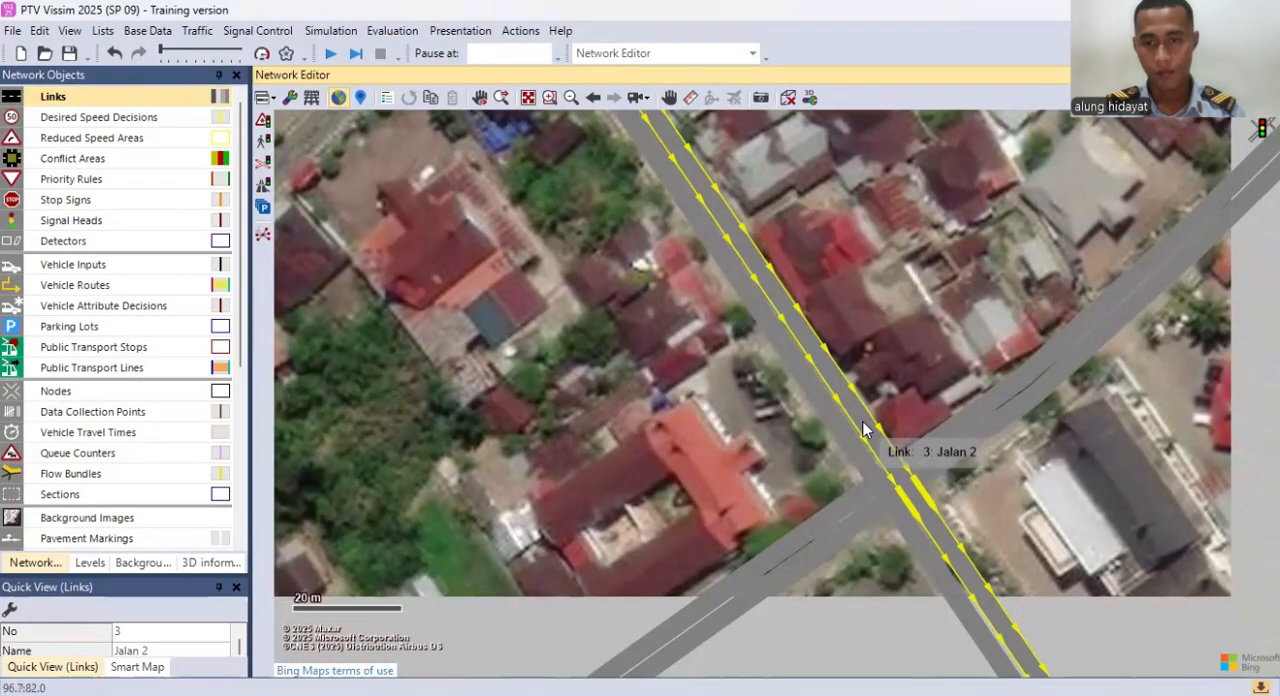
{"action": "left_click_drag", "start_coordinate": [863, 421], "coordinate": [812, 416]}
{"action": "left_click", "coordinate": [896, 364]}
{"action": "scroll", "coordinate": [972, 467], "scroll_direction": "up", "scroll_amount": 1}
{"action": "left_click", "coordinate": [940, 366]}
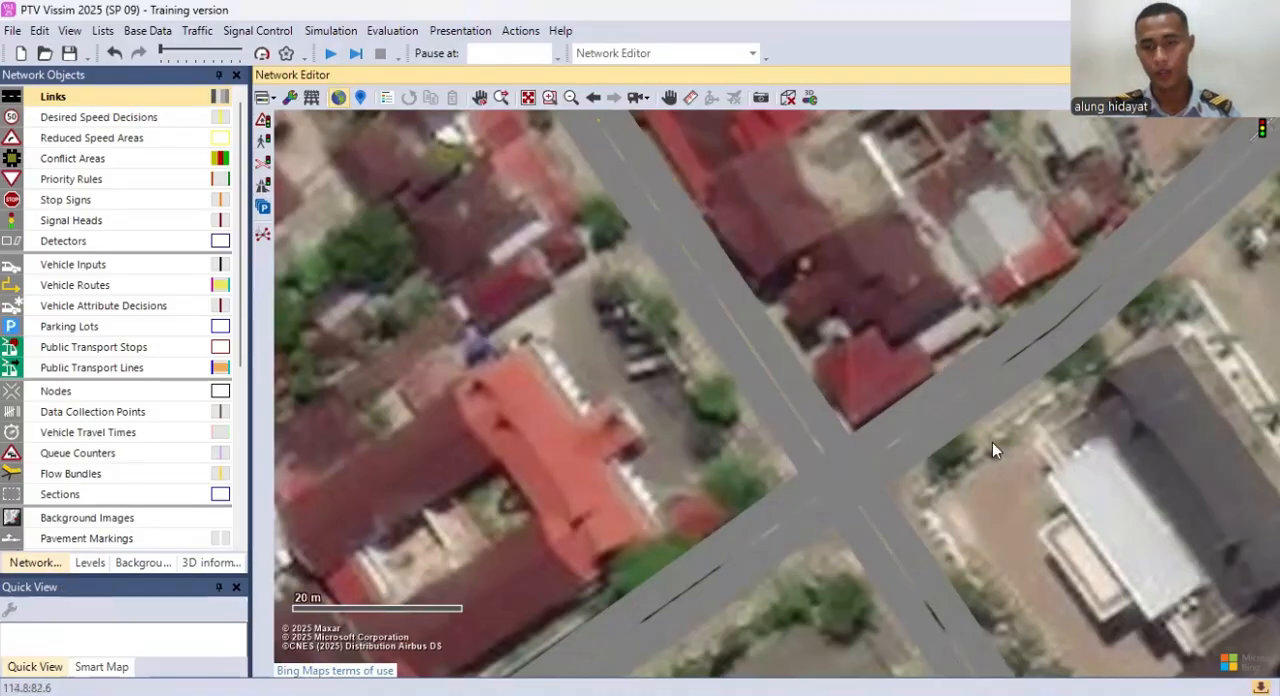
Step: Add turning connectors at the intersection from link 1 to links 4 and 3, using 10 intermediate points for the connector to link 4
{"action": "scroll", "coordinate": [994, 438], "scroll_direction": "down", "scroll_amount": 2}
{"action": "scroll", "coordinate": [840, 290], "scroll_direction": "down", "scroll_amount": 1}
{"action": "scroll", "coordinate": [833, 284], "scroll_direction": "down", "scroll_amount": 1}
{"action": "left_click_drag", "start_coordinate": [911, 295], "coordinate": [853, 284]}
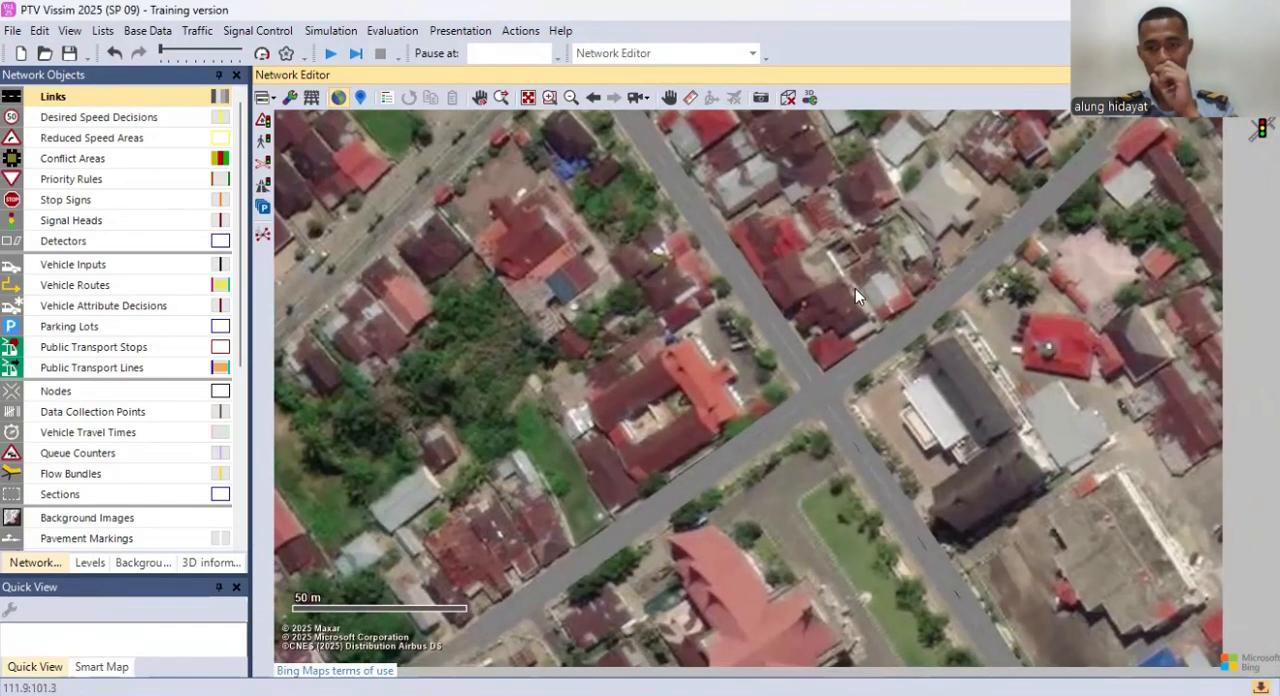
{"action": "scroll", "coordinate": [872, 419], "scroll_direction": "up", "scroll_amount": 1}
{"action": "scroll", "coordinate": [827, 395], "scroll_direction": "up", "scroll_amount": 3}
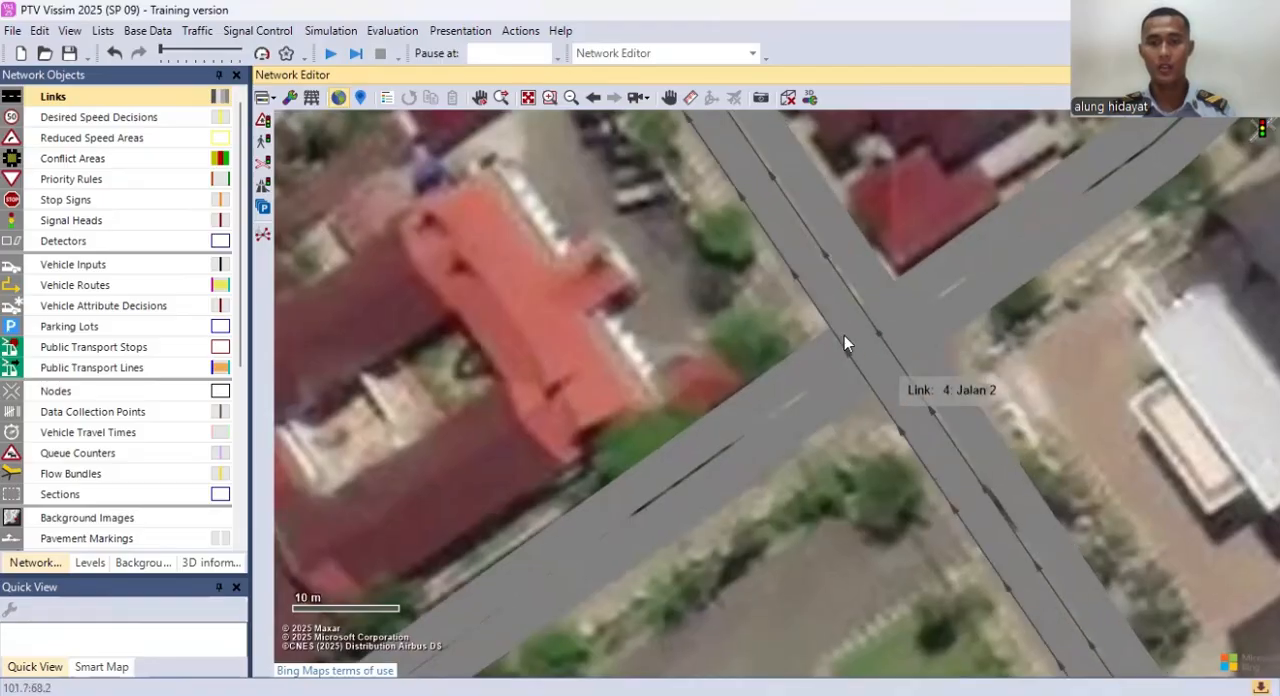
{"action": "left_click", "coordinate": [148, 96]}
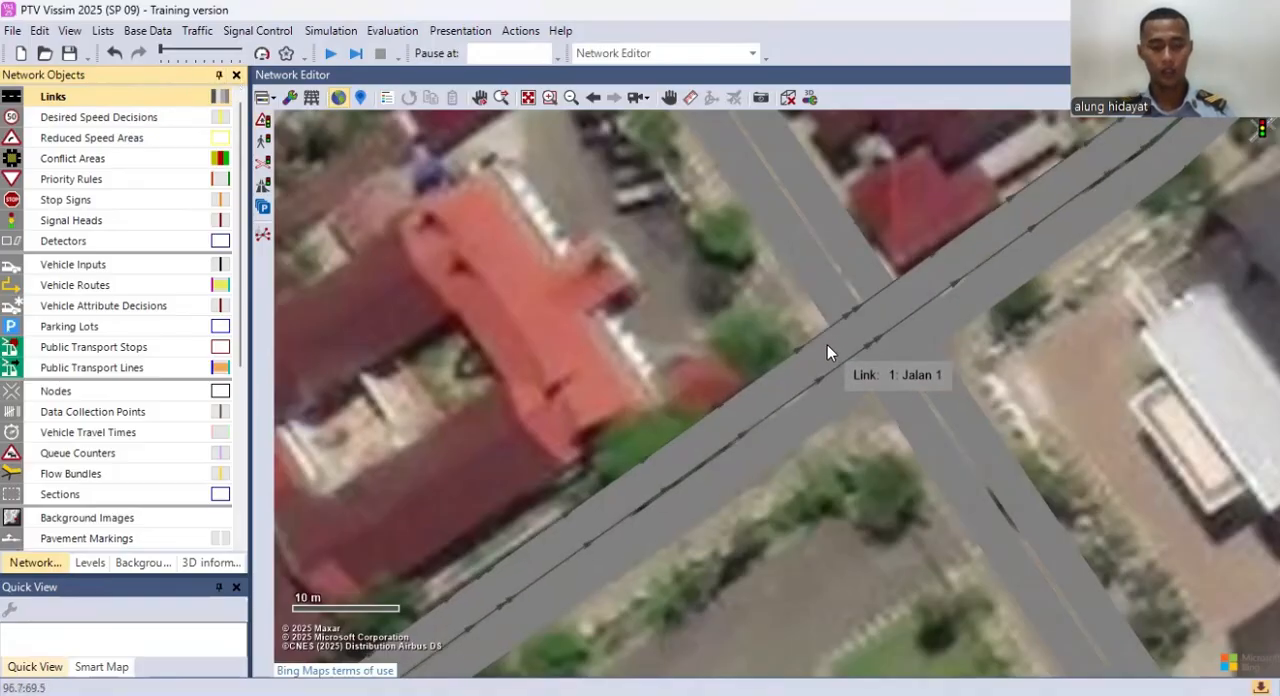
{"action": "left_click_drag", "start_coordinate": [827, 344], "coordinate": [931, 331]}
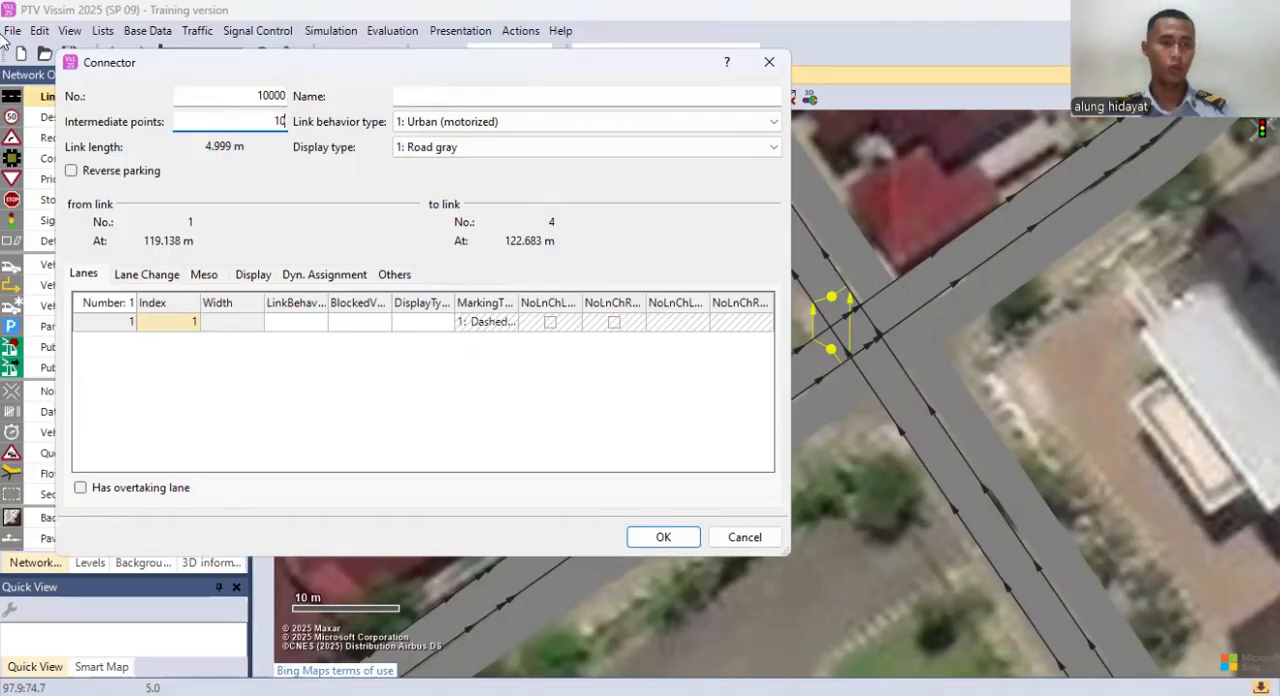
{"action": "left_click", "coordinate": [660, 540]}
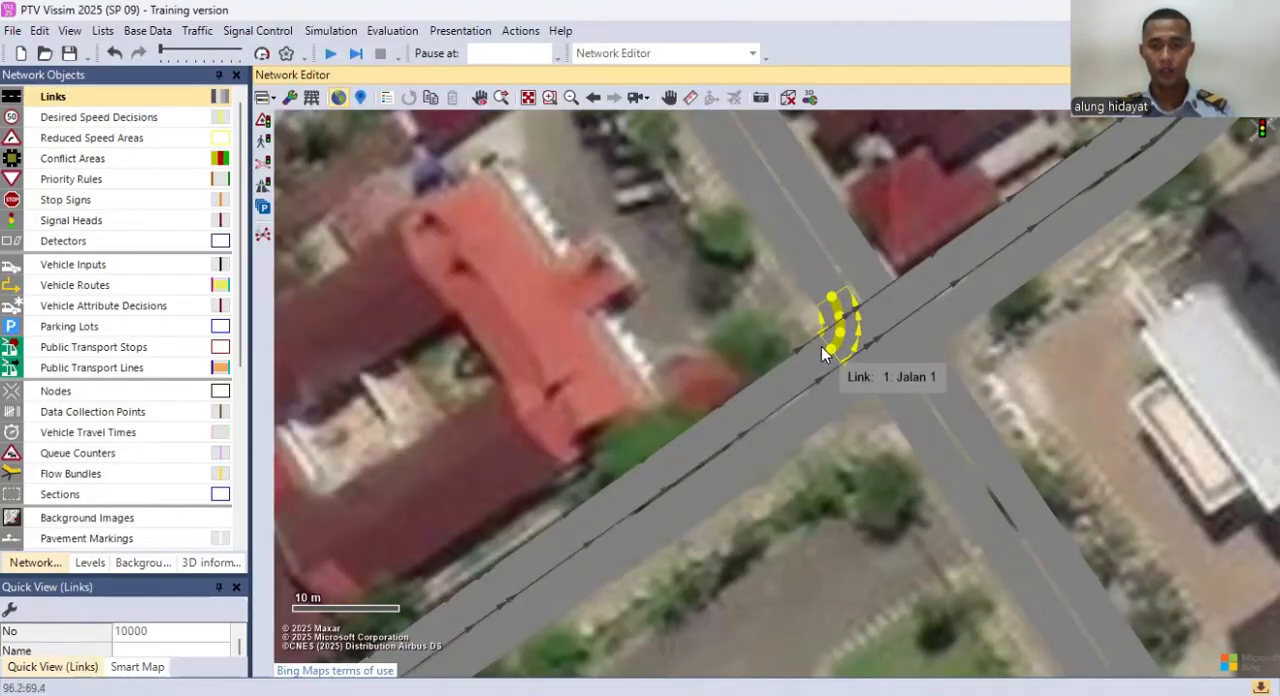
{"action": "left_click_drag", "start_coordinate": [821, 346], "coordinate": [942, 360]}
{"action": "key", "text": "Return"}
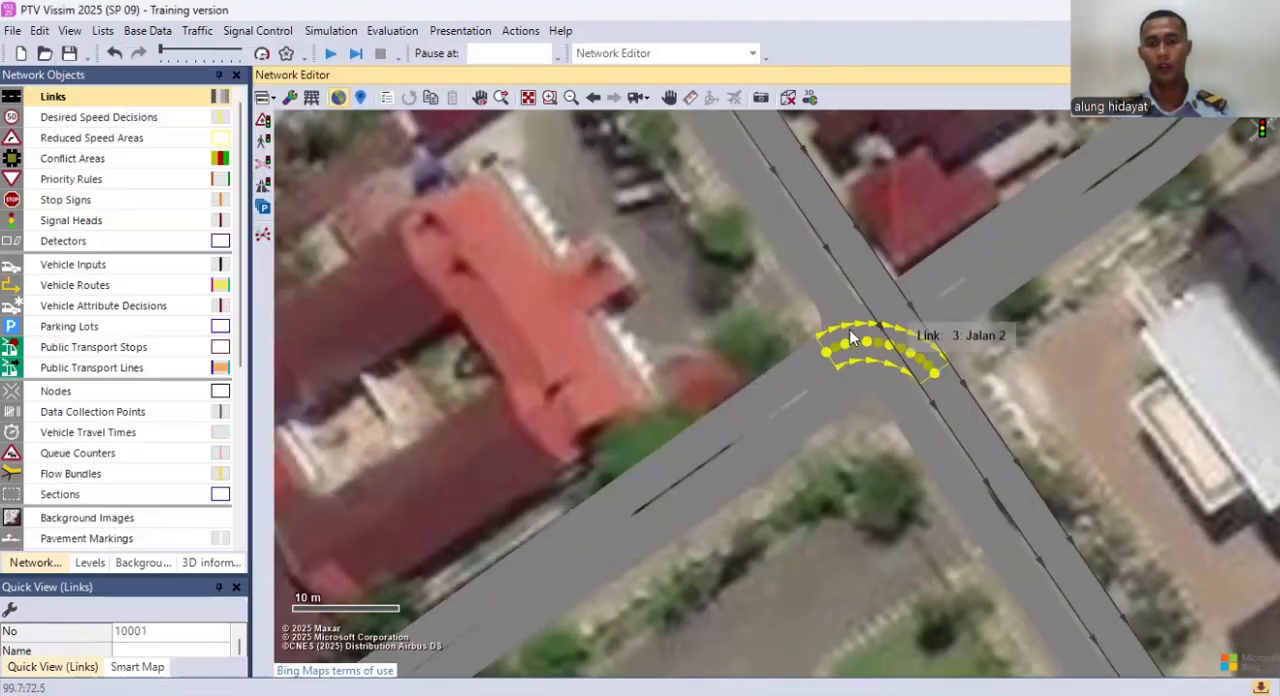
Step: Add connectors from link 3 to links 1 and 2 at the intersection, with 10 intermediate points for the connector to link 2
{"action": "left_click_drag", "start_coordinate": [874, 271], "coordinate": [899, 291]}
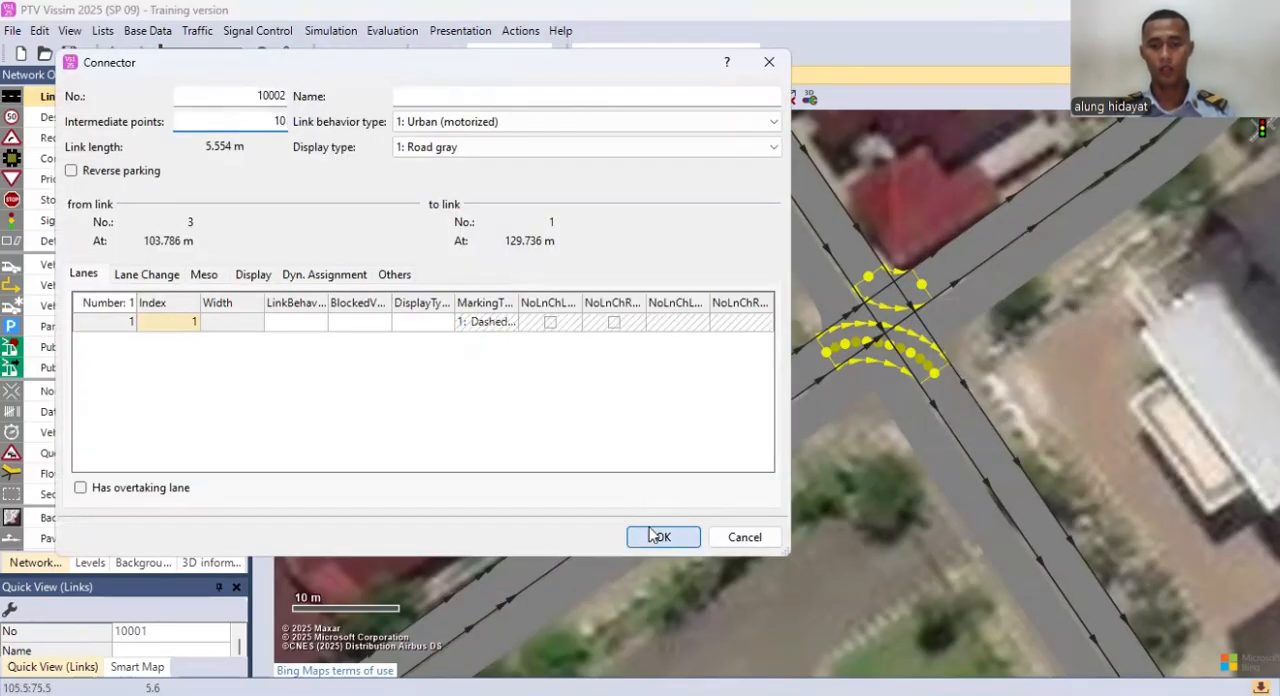
{"action": "left_click", "coordinate": [655, 536]}
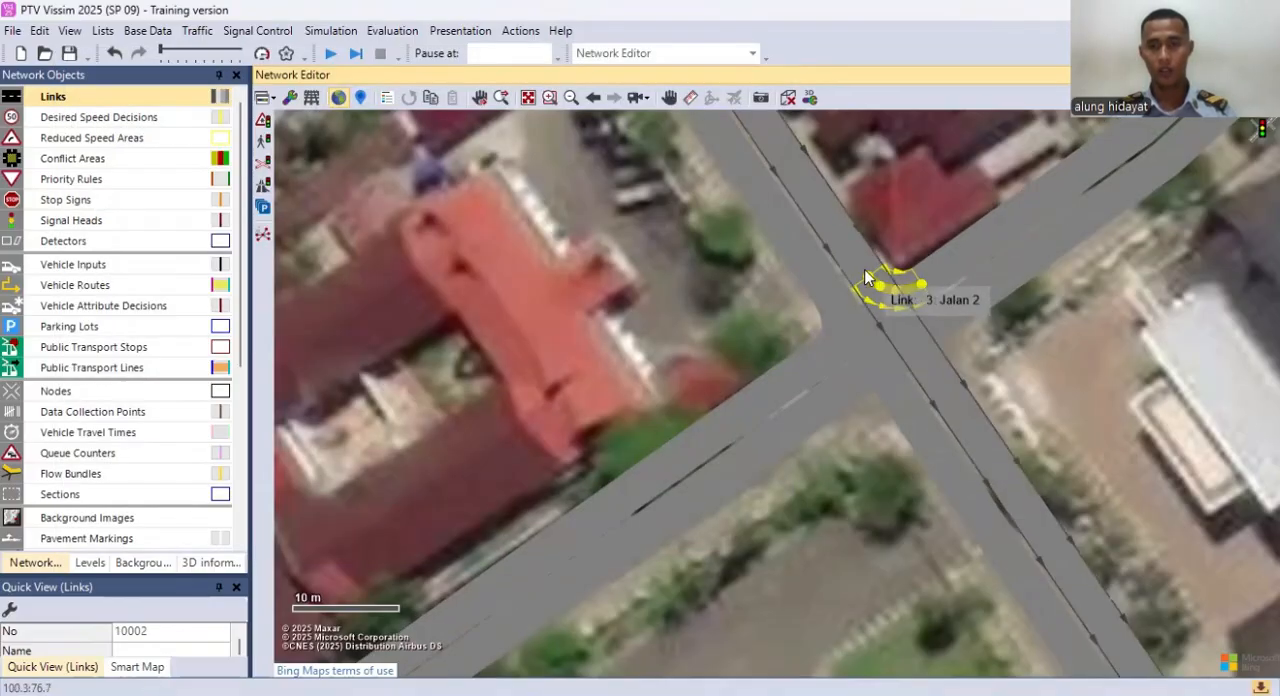
{"action": "left_click_drag", "start_coordinate": [858, 285], "coordinate": [859, 397]}
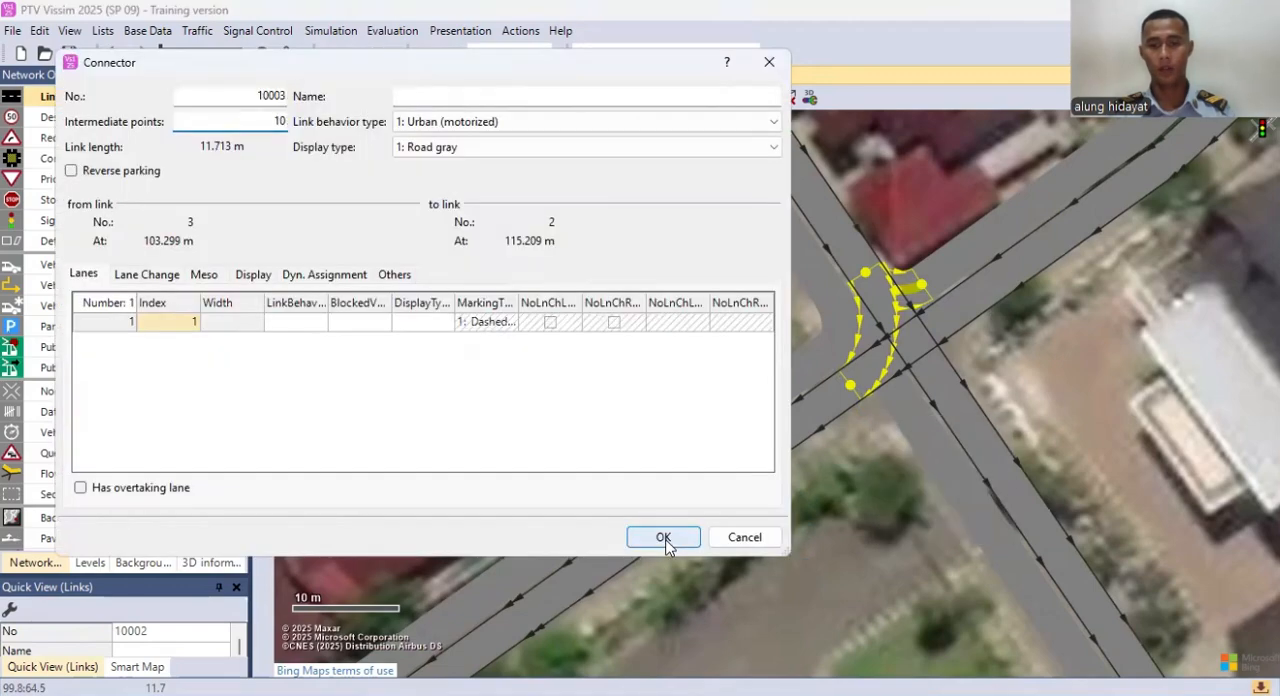
{"action": "left_click", "coordinate": [656, 537]}
Step: Add turning connectors from link 2 to links 3 and 4 at the intersection, each with 10 intermediate points
{"action": "left_click_drag", "start_coordinate": [941, 320], "coordinate": [932, 372]}
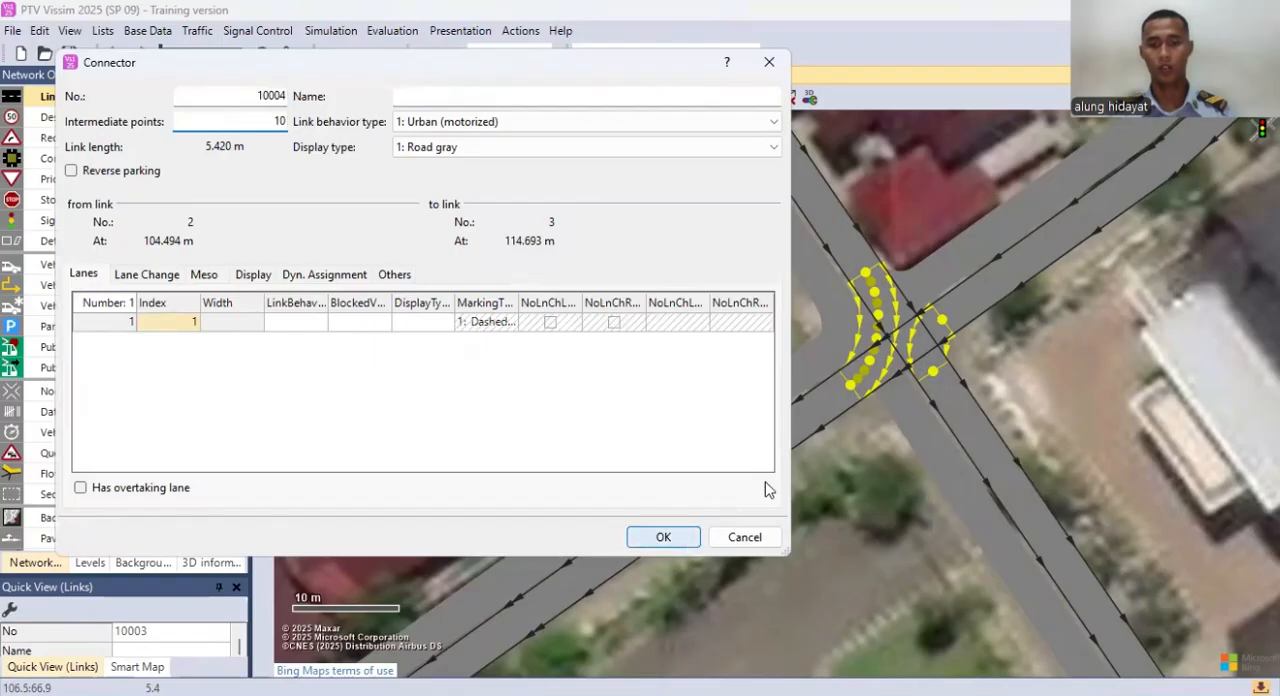
{"action": "key", "text": "Return"}
{"action": "left_click_drag", "start_coordinate": [940, 317], "coordinate": [830, 302]}
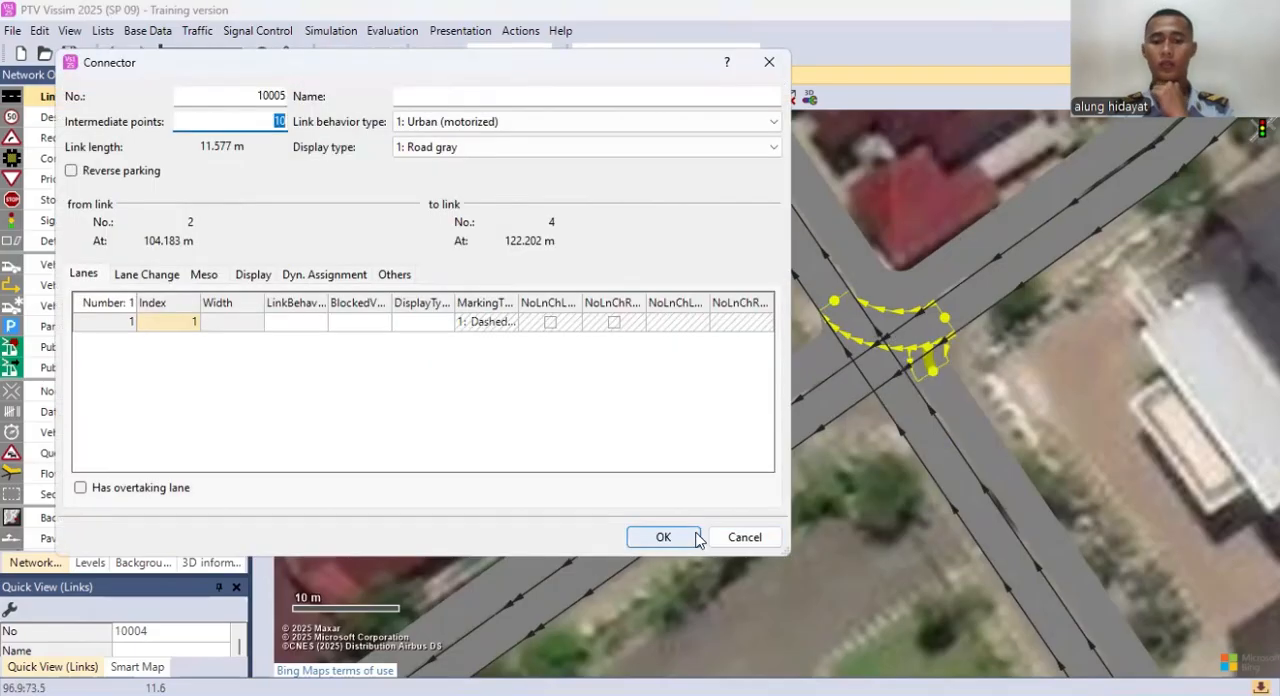
{"action": "left_click", "coordinate": [693, 537]}
Step: Add turning connectors from link 4 to links 1 and 2 at the intersection, each with 10 intermediate points
{"action": "left_click_drag", "start_coordinate": [896, 393], "coordinate": [941, 277]}
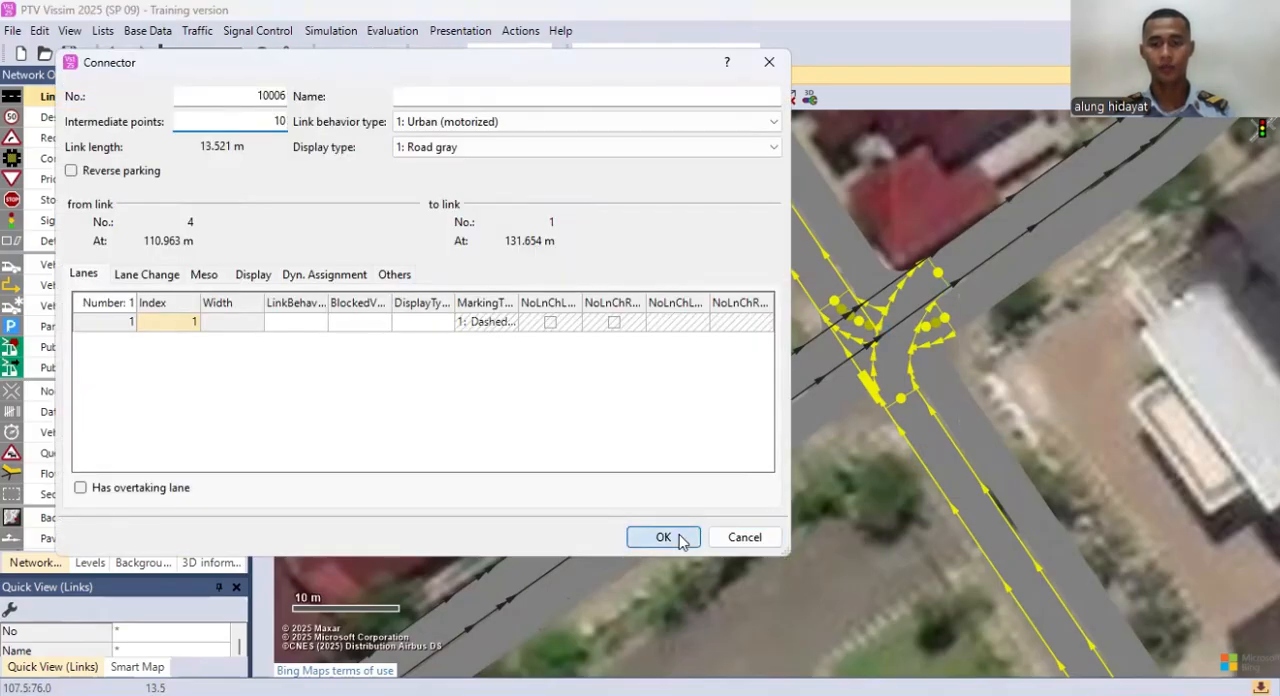
{"action": "left_click", "coordinate": [663, 537]}
{"action": "left_click_drag", "start_coordinate": [896, 404], "coordinate": [849, 383]}
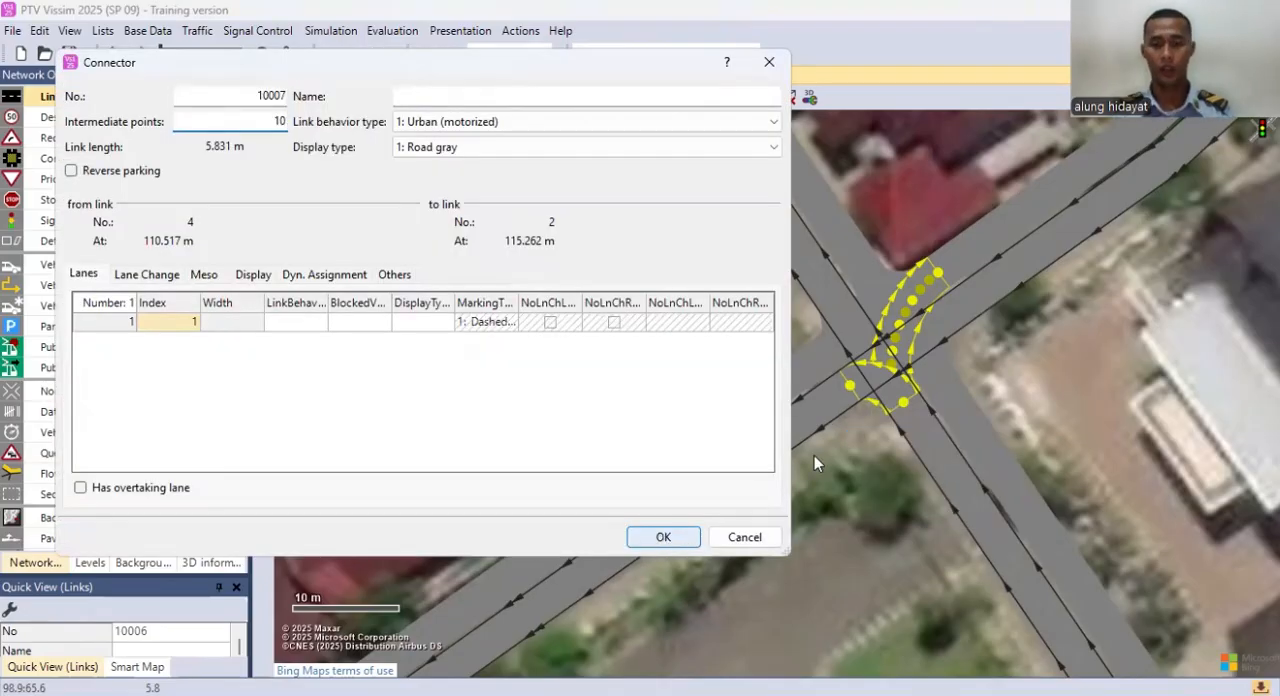
{"action": "key", "text": "Return"}
{"action": "left_click", "coordinate": [1056, 380]}
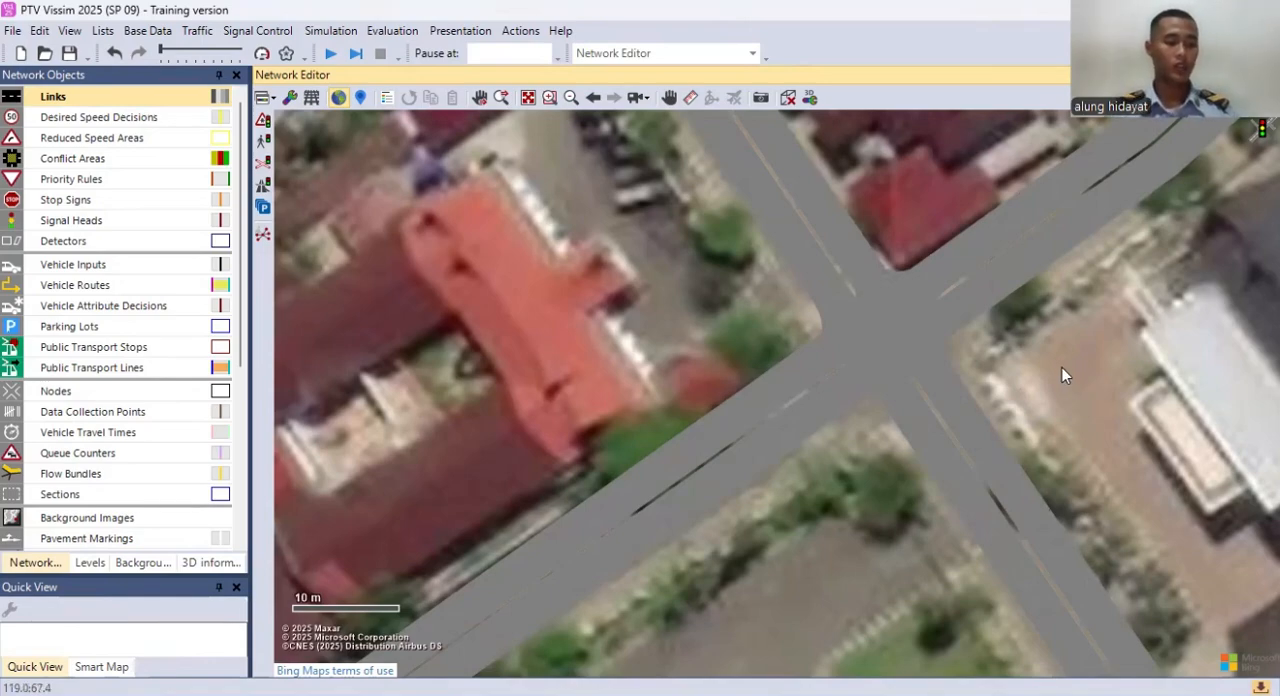
Step: Open the list of 2D/3D models and start adding a new model to it
{"action": "left_click", "coordinate": [147, 30]}
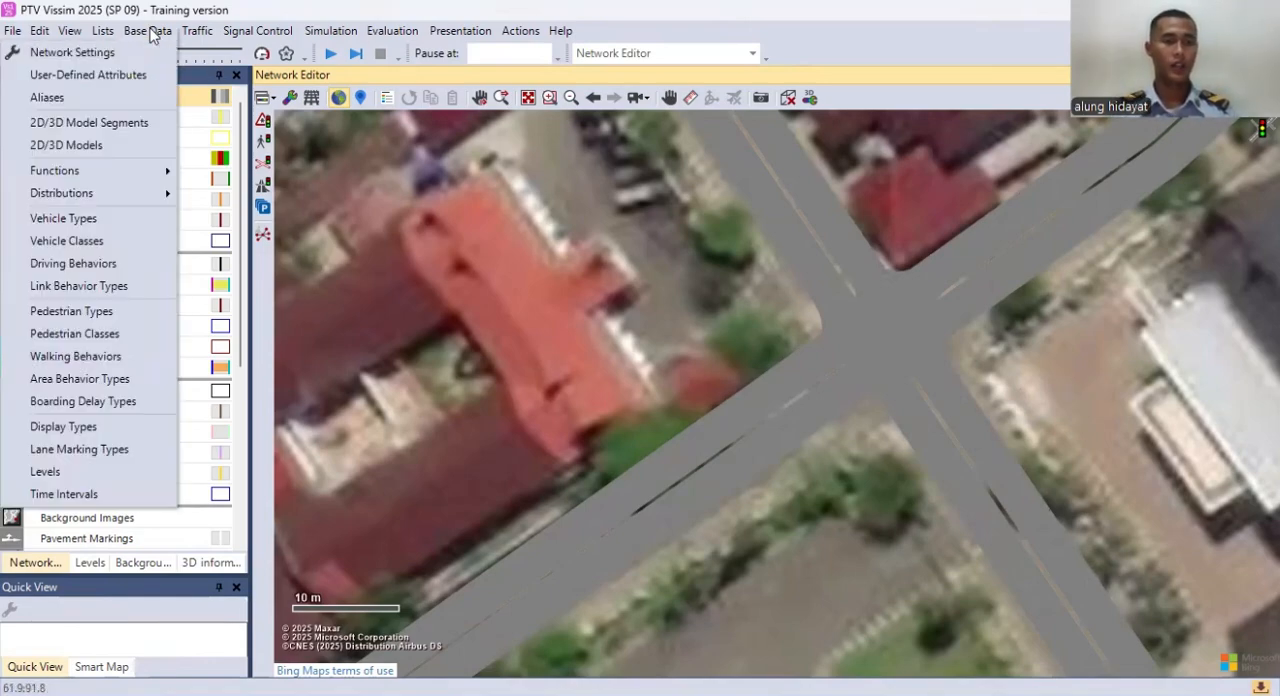
{"action": "left_click", "coordinate": [69, 149]}
{"action": "scroll", "coordinate": [558, 518], "scroll_direction": "down", "scroll_amount": 5}
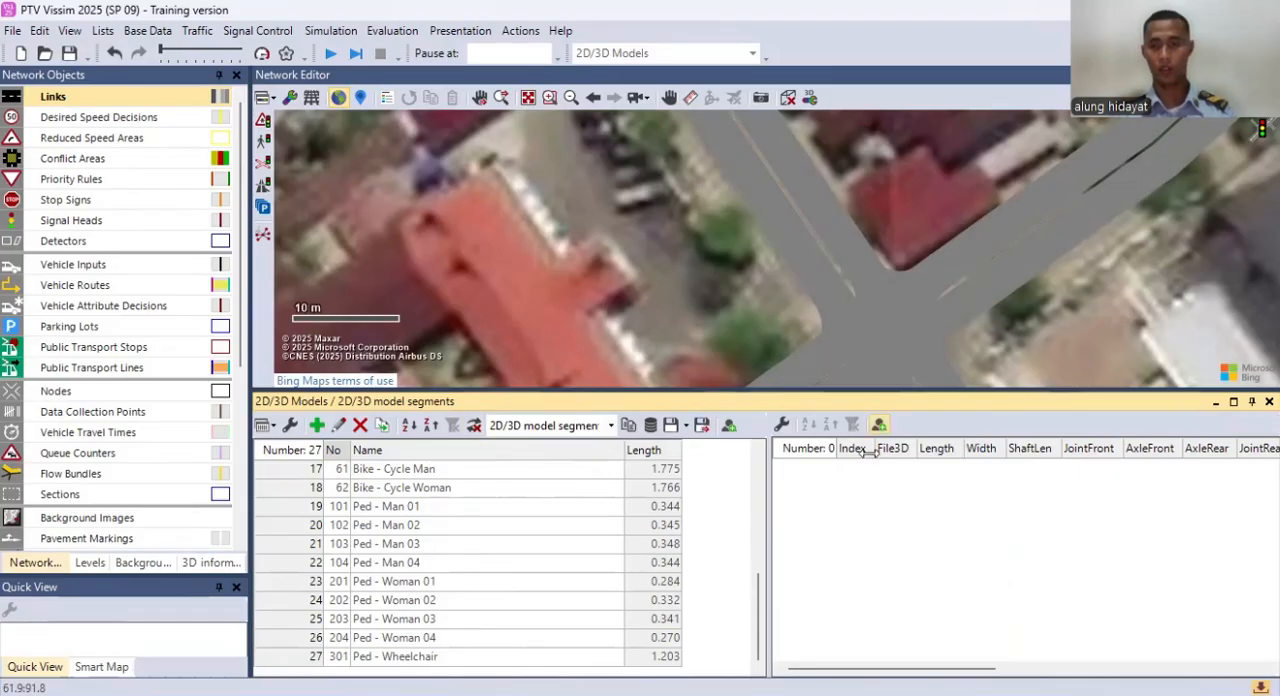
{"action": "right_click", "coordinate": [703, 553]}
{"action": "left_click", "coordinate": [750, 603]}
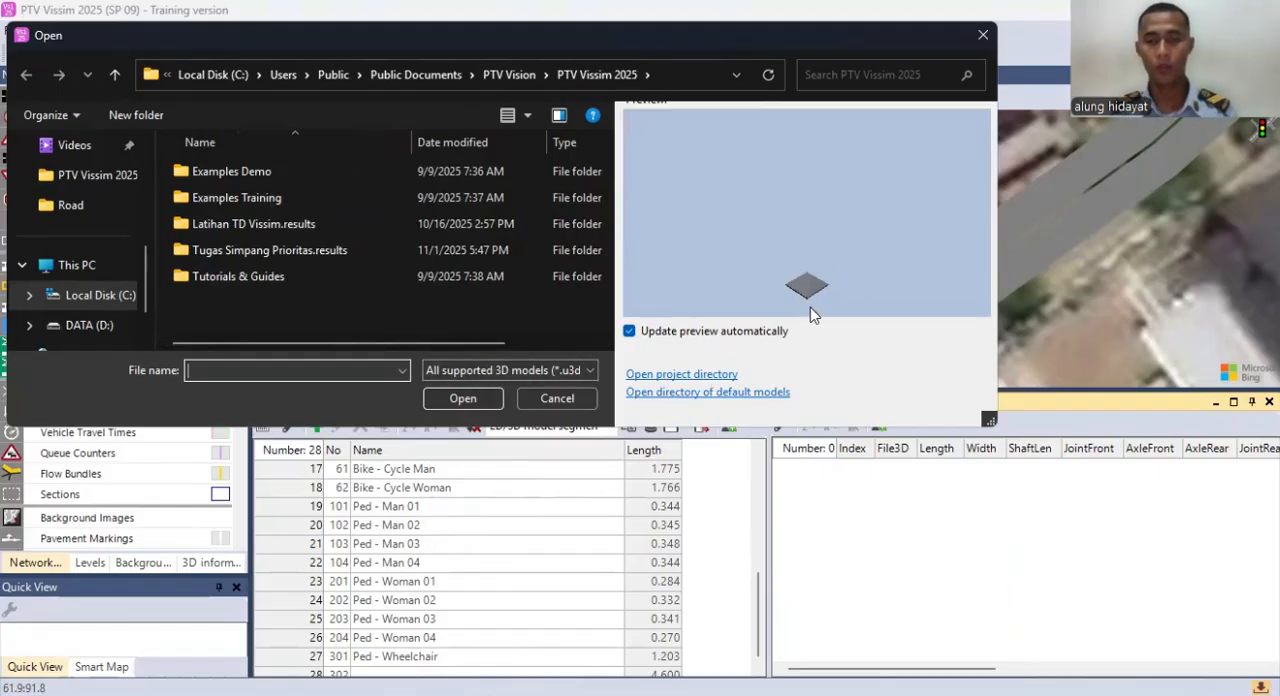
Step: Load the Bike - Motorbike Yamaha MT 07 (2022) file from the Vehicles/Road folder of the installed 3DModels directory
{"action": "left_click", "coordinate": [691, 390]}
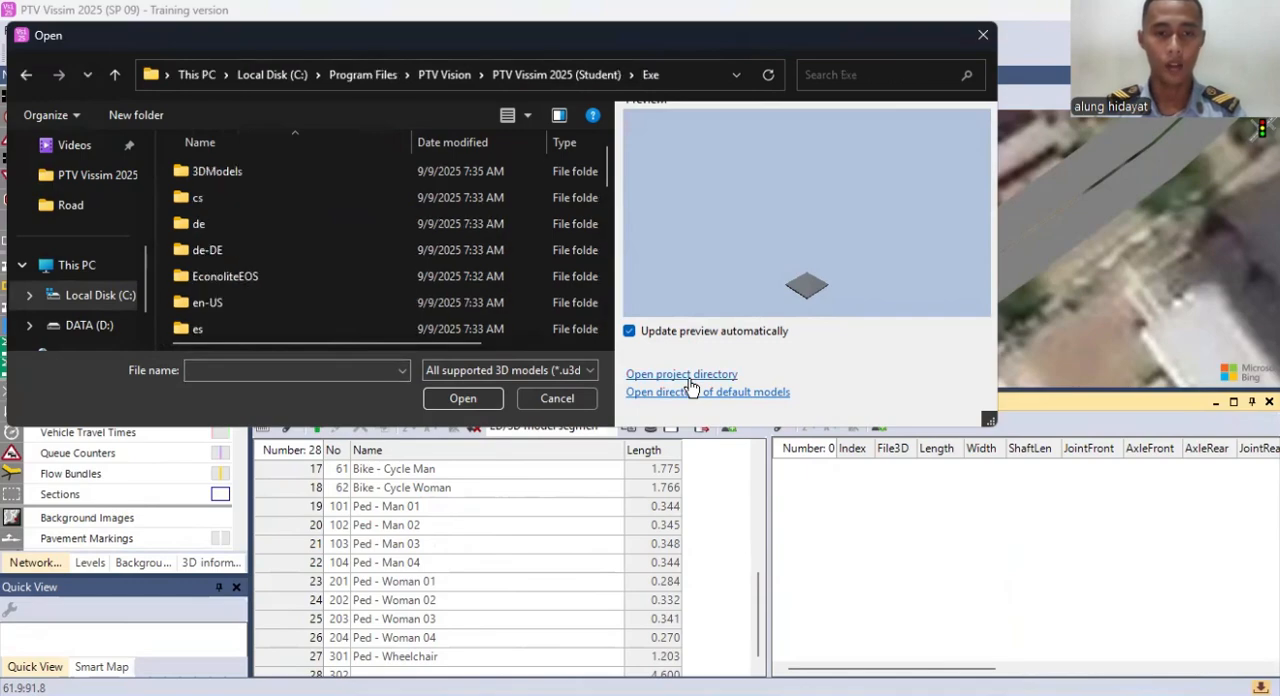
{"action": "scroll", "coordinate": [534, 273], "scroll_direction": "down", "scroll_amount": 2}
{"action": "scroll", "coordinate": [448, 250], "scroll_direction": "up", "scroll_amount": 2}
{"action": "double_click", "coordinate": [352, 171]}
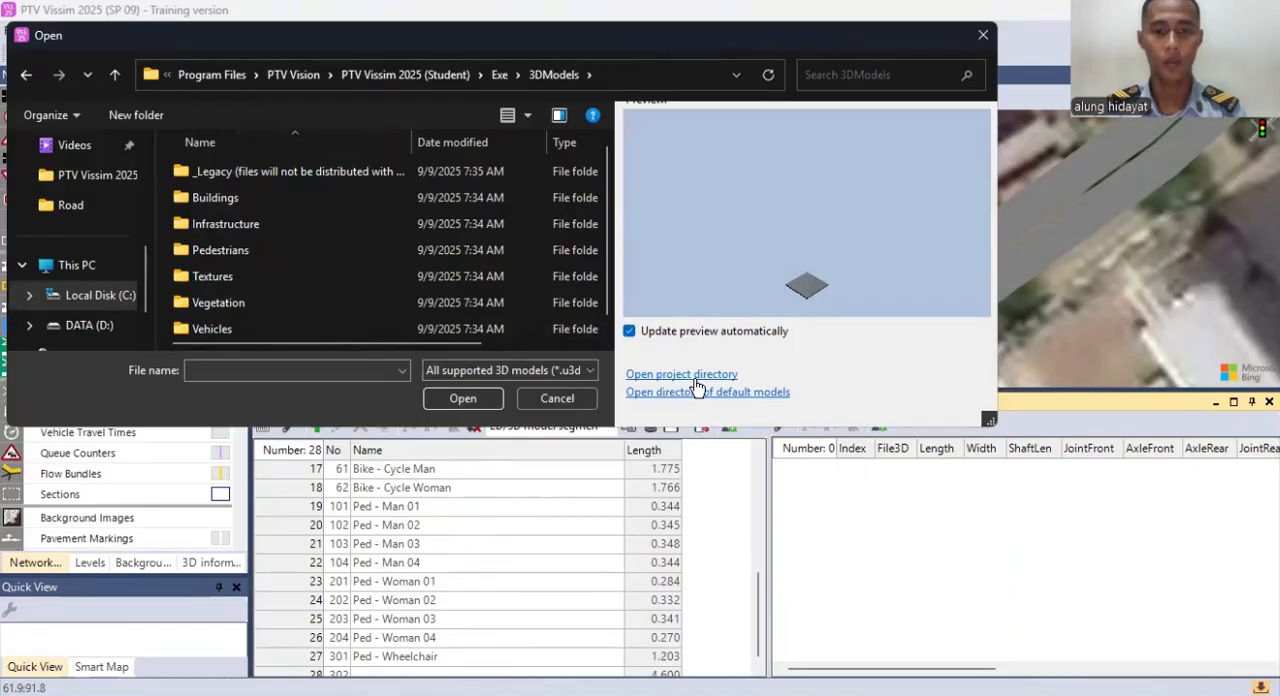
{"action": "double_click", "coordinate": [259, 333]}
{"action": "double_click", "coordinate": [241, 208]}
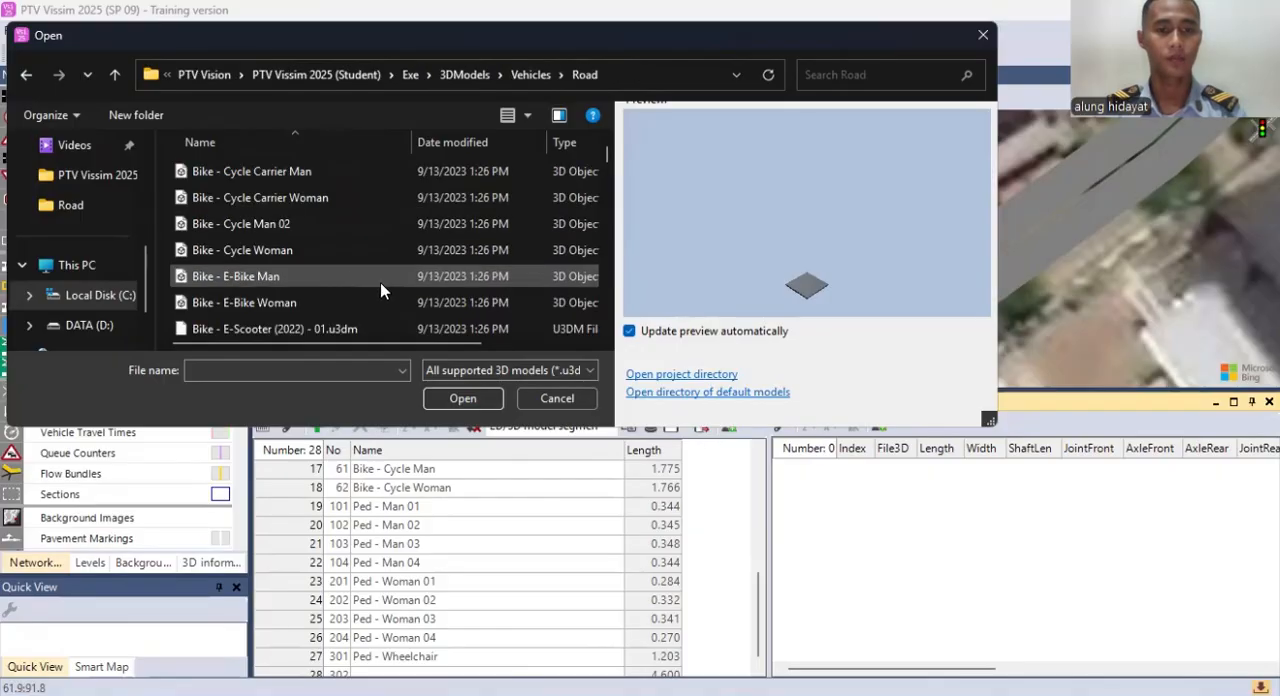
{"action": "scroll", "coordinate": [328, 262], "scroll_direction": "down", "scroll_amount": 1}
{"action": "double_click", "coordinate": [314, 297]}
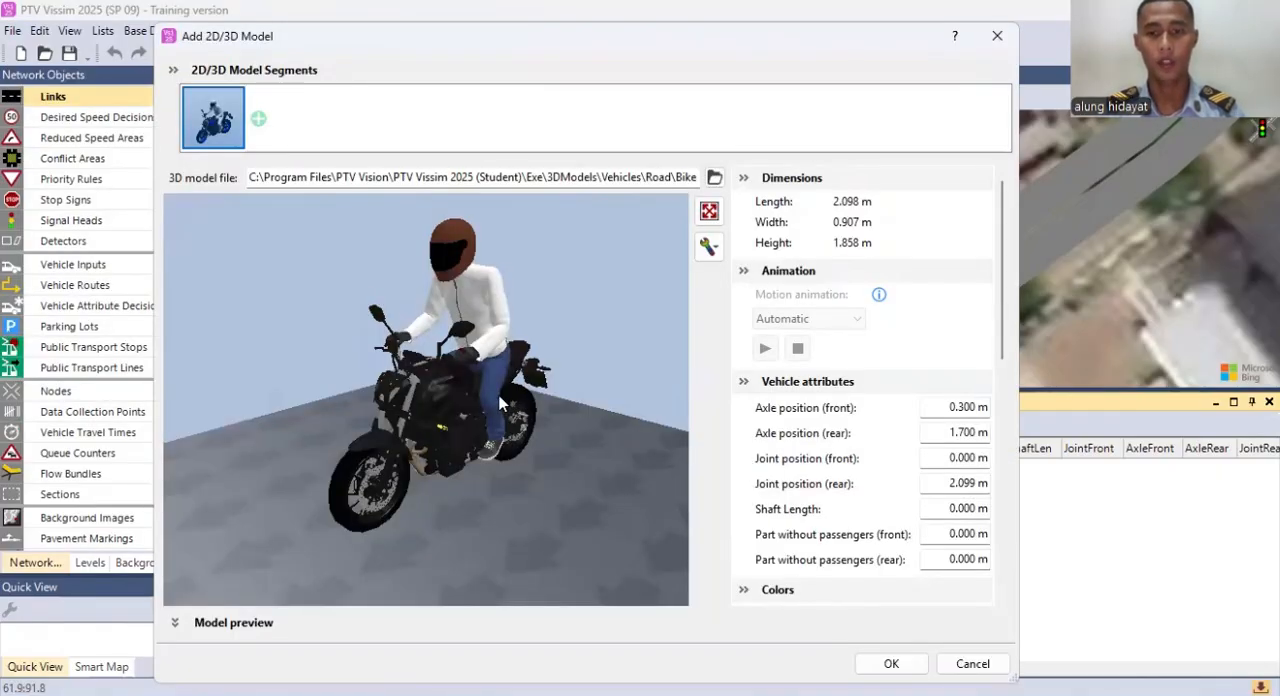
Step: Accept the motorbike as a new 2D/3D model and name it Motor Besar
{"action": "left_click_drag", "start_coordinate": [503, 403], "coordinate": [443, 390]}
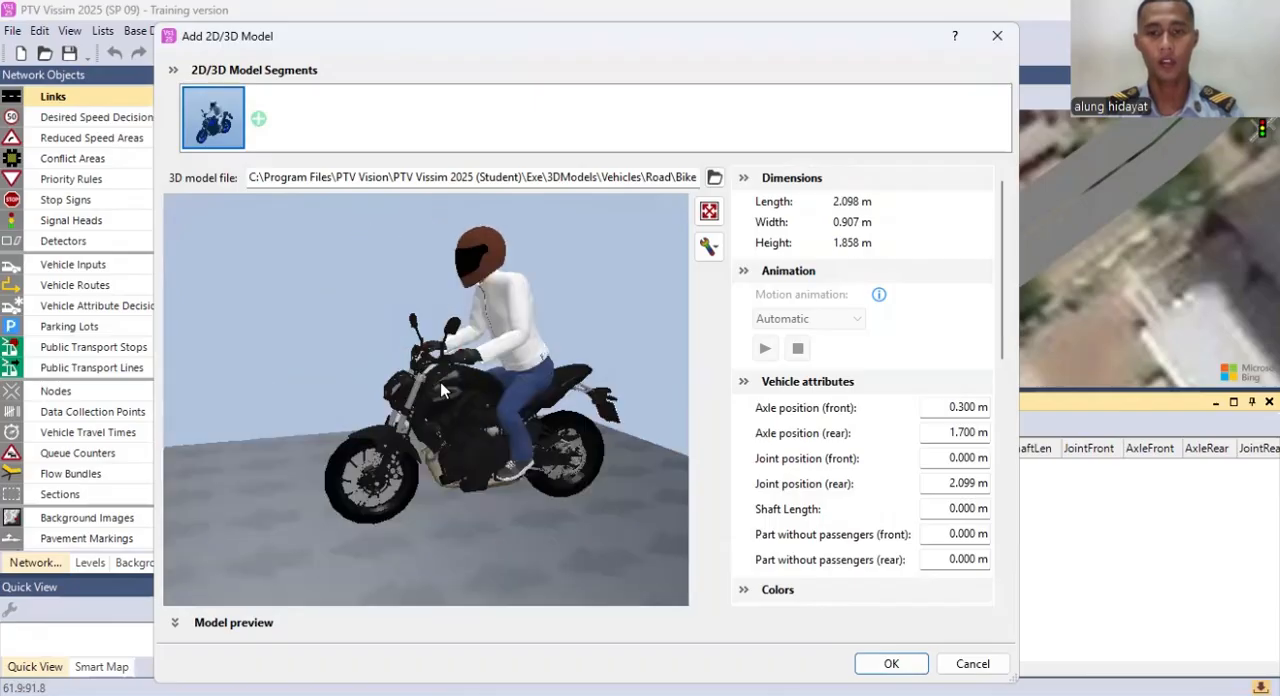
{"action": "scroll", "coordinate": [880, 450], "scroll_direction": "down", "scroll_amount": 3}
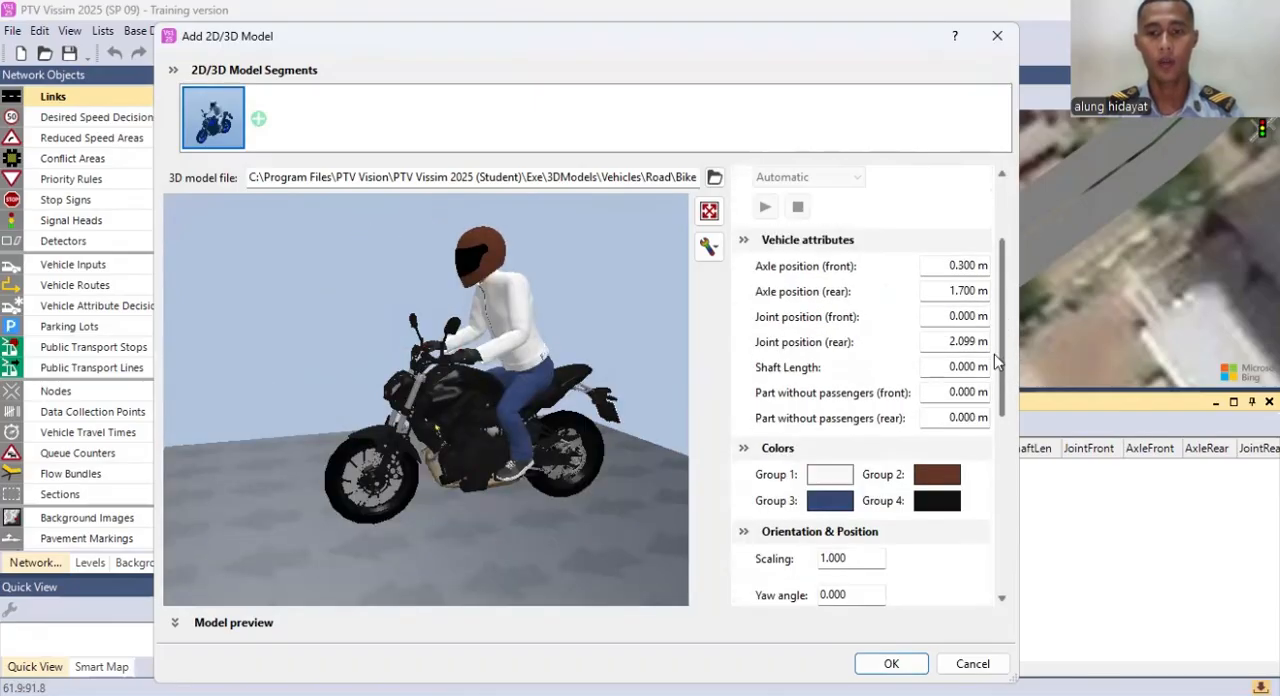
{"action": "left_click", "coordinate": [891, 664]}
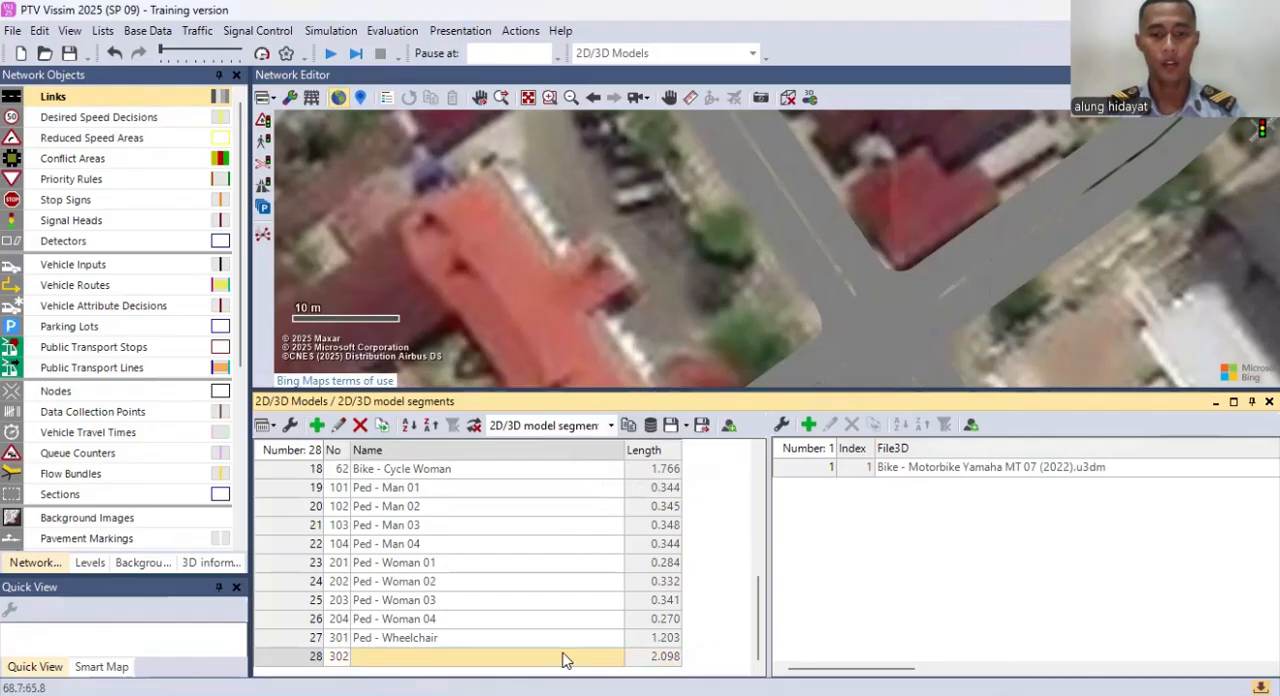
{"action": "left_click", "coordinate": [563, 657]}
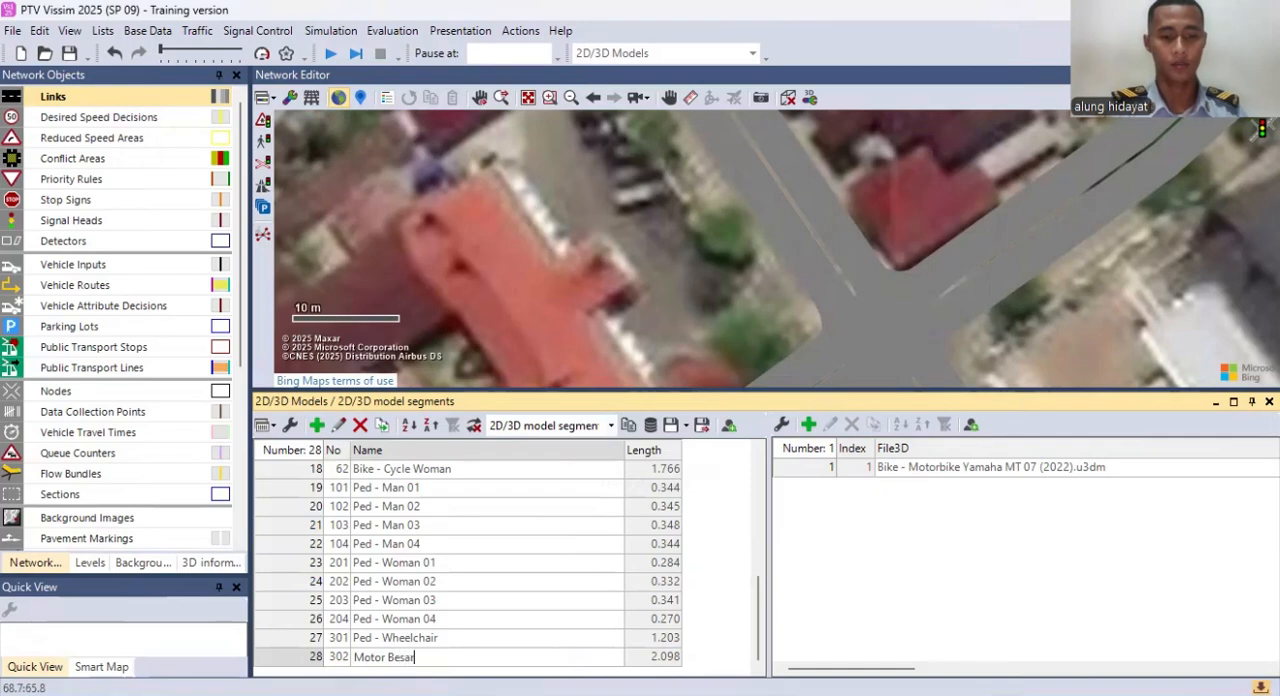
{"action": "key", "text": "Return"}
Step: Add another 2D/3D model from the Bike - Scooter electric NIU NQi (2023) - 01 file in the Road vehicles folder
{"action": "right_click", "coordinate": [717, 596]}
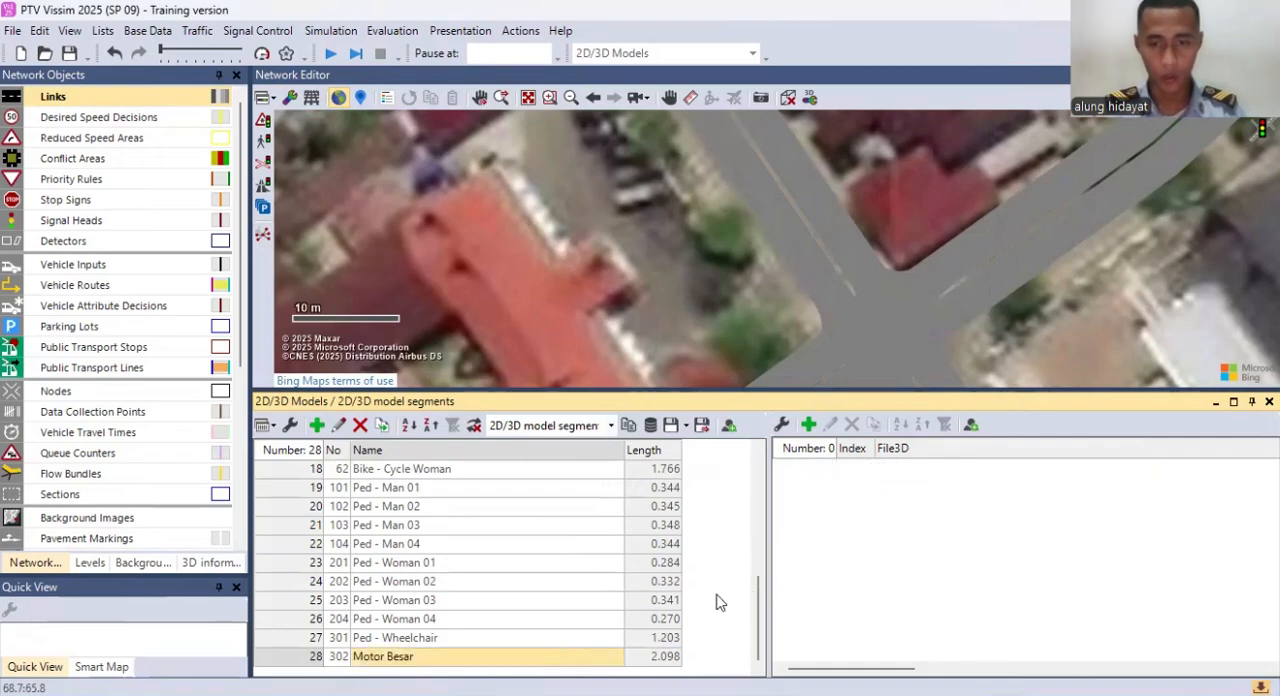
{"action": "left_click", "coordinate": [791, 640]}
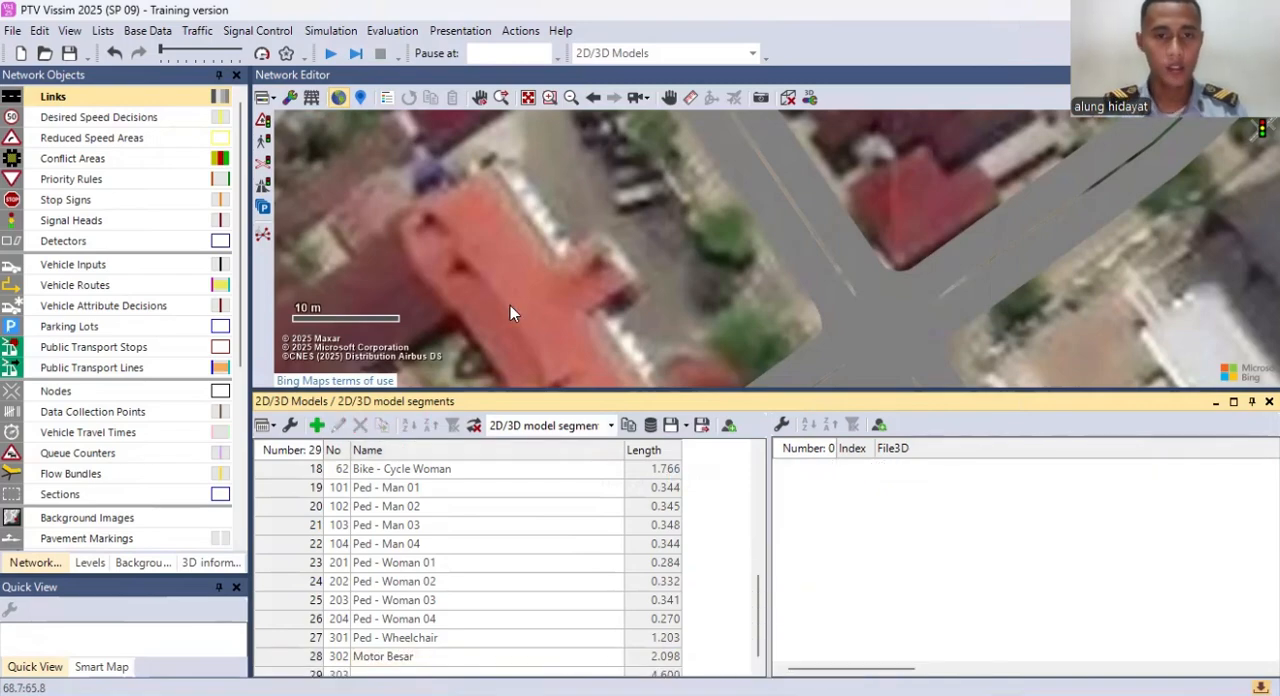
{"action": "scroll", "coordinate": [283, 272], "scroll_direction": "down", "scroll_amount": 2}
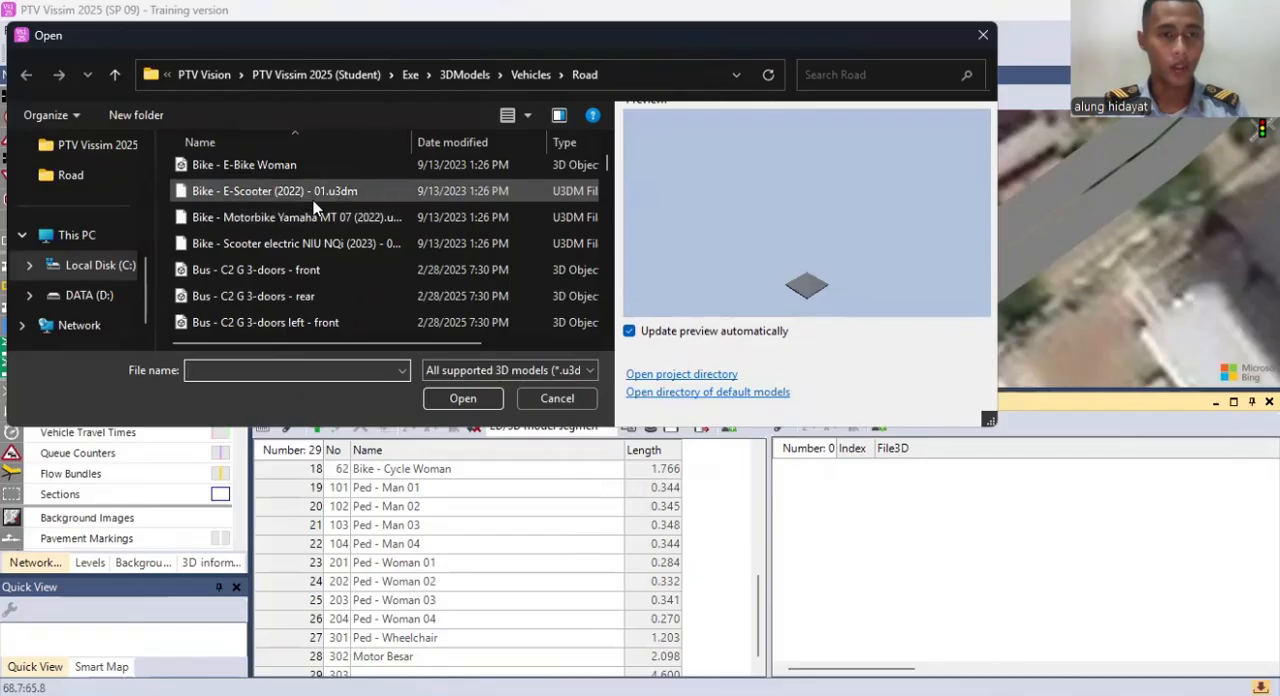
{"action": "left_click", "coordinate": [318, 248]}
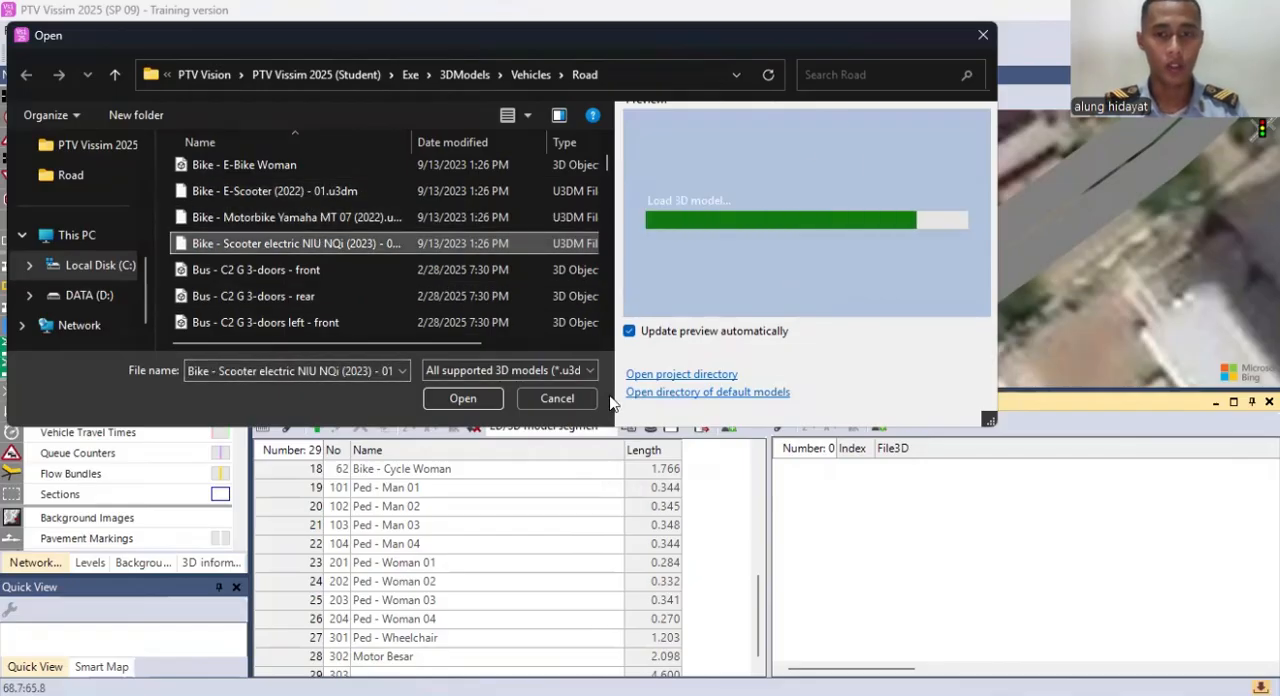
{"action": "left_click", "coordinate": [452, 397]}
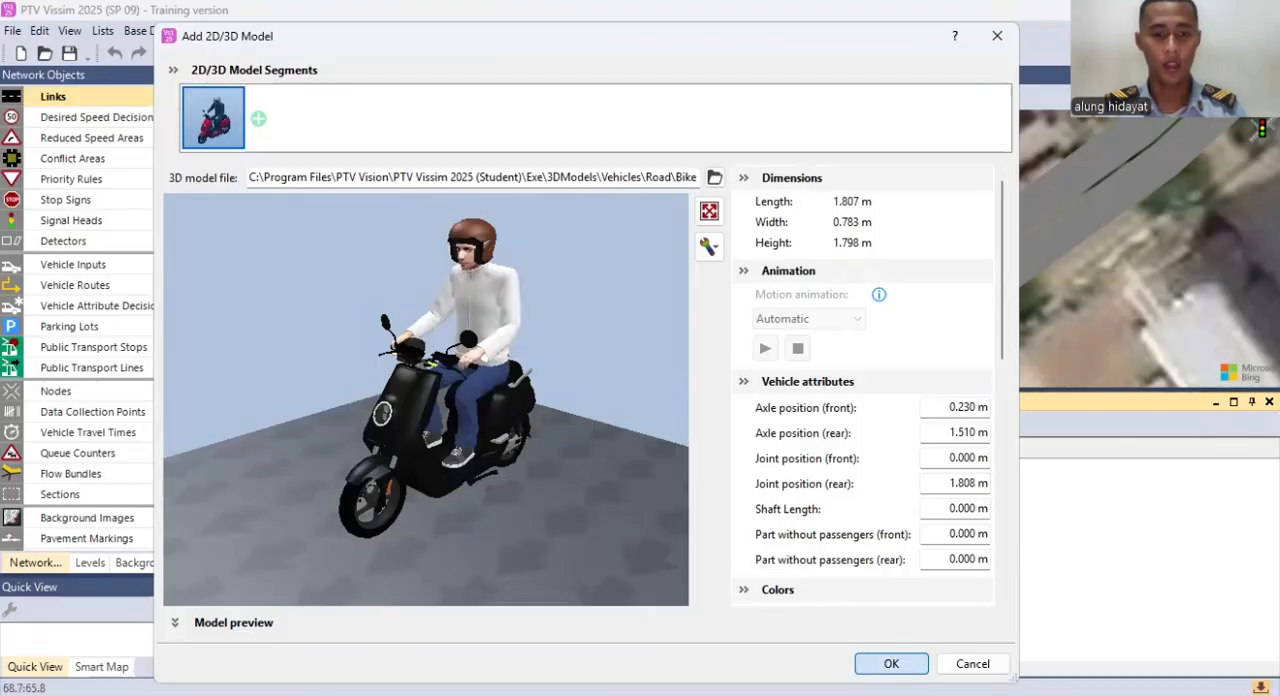
{"action": "left_click", "coordinate": [900, 662]}
Step: Name the new scooter model Motor Keci
{"action": "left_click", "coordinate": [464, 656]}
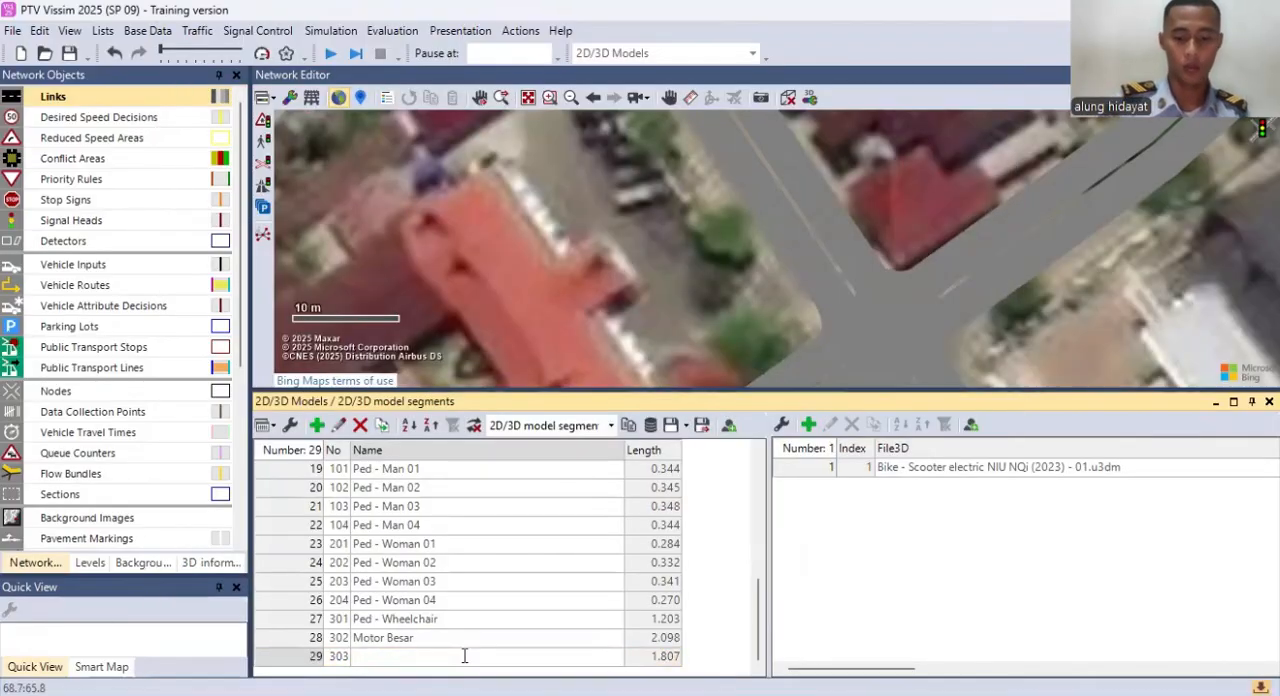
{"action": "type", "text": "Motor Keci"}
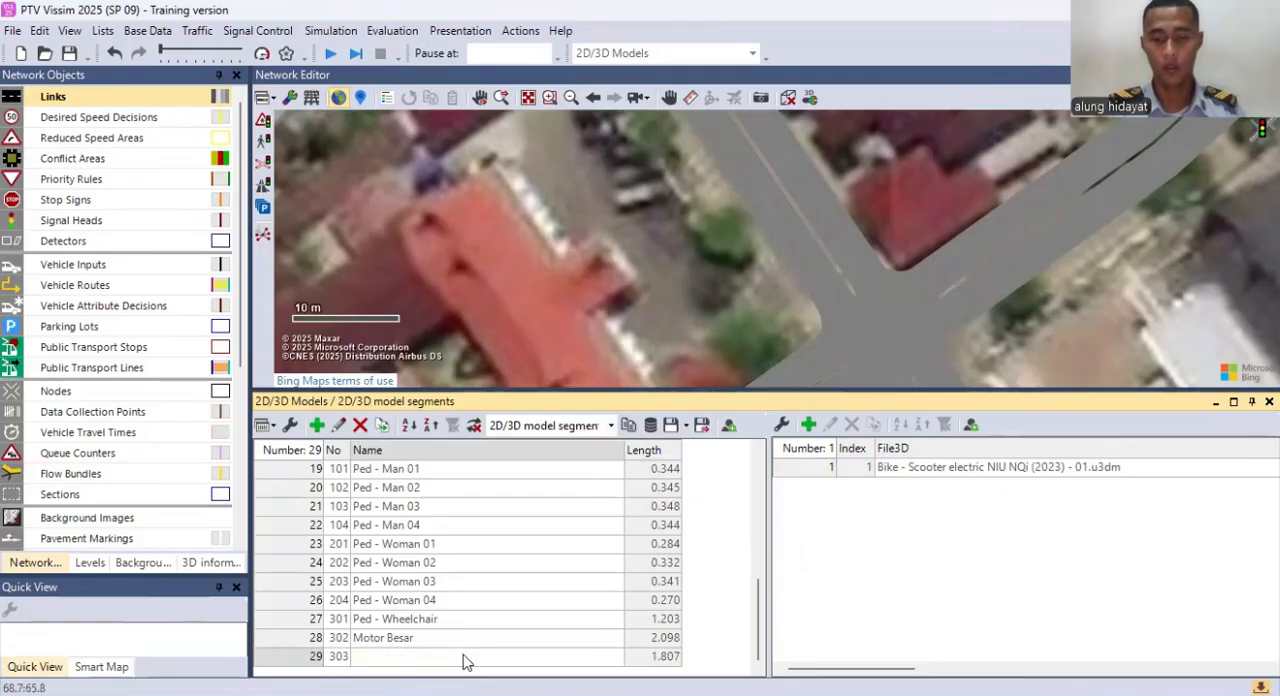
{"action": "key", "text": "Return"}
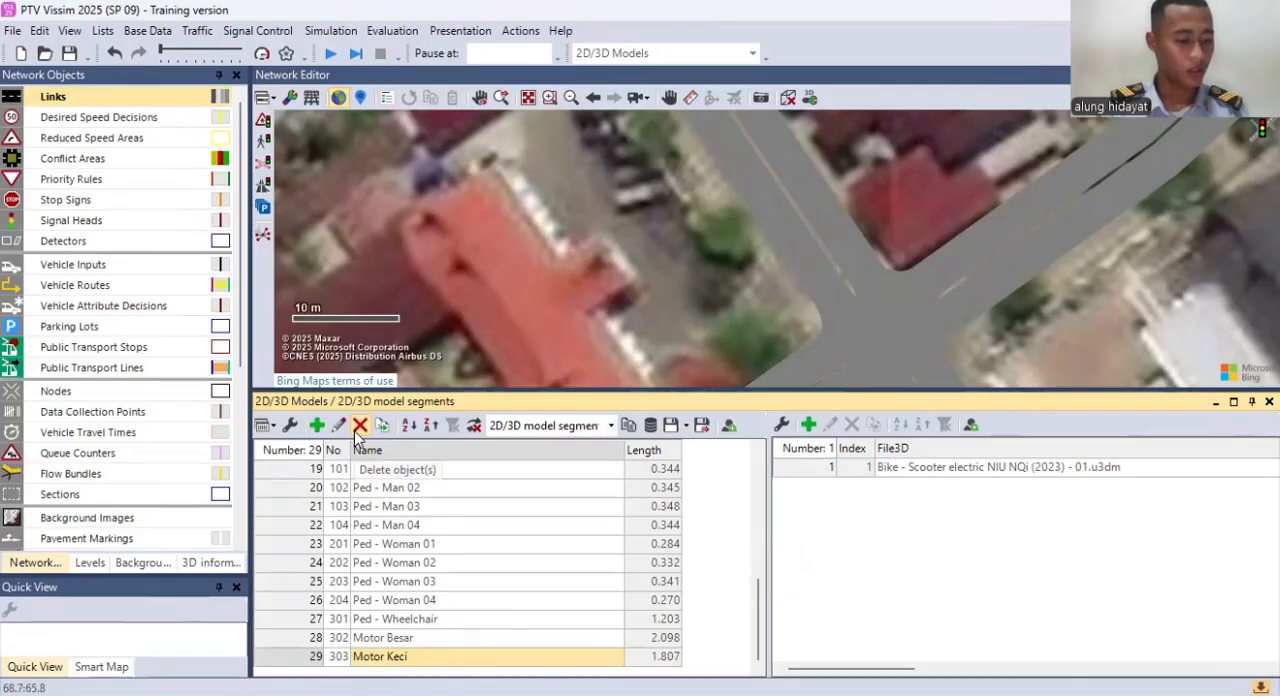
Step: Open the list of 2D/3D model distributions and add a new distribution to it
{"action": "left_click", "coordinate": [147, 31]}
{"action": "left_click", "coordinate": [147, 31]}
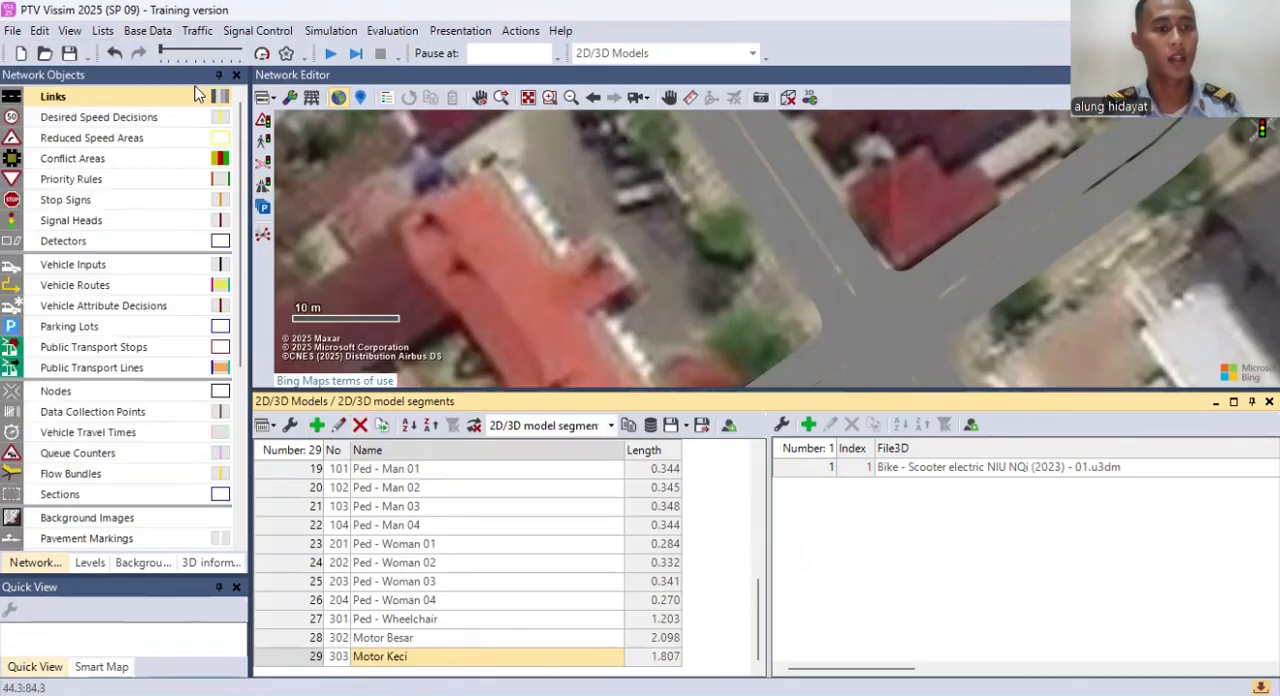
{"action": "left_click", "coordinate": [147, 31]}
{"action": "mouse_move", "coordinate": [125, 193]}
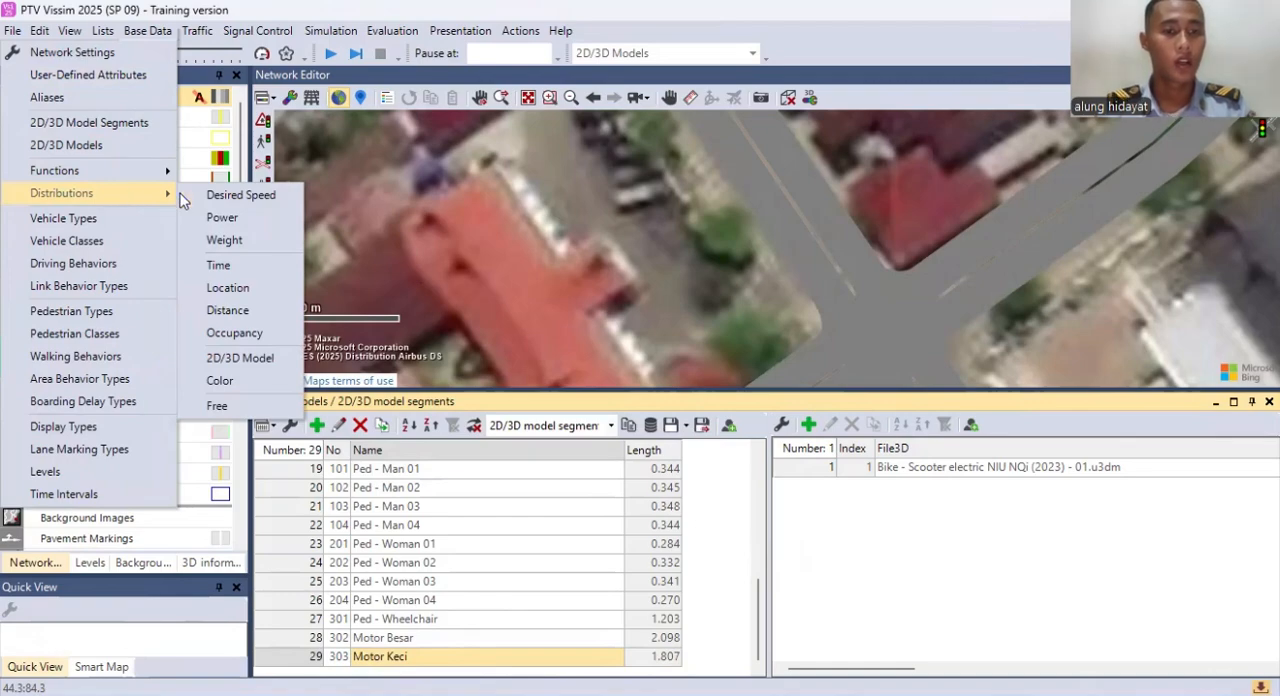
{"action": "left_click", "coordinate": [240, 358]}
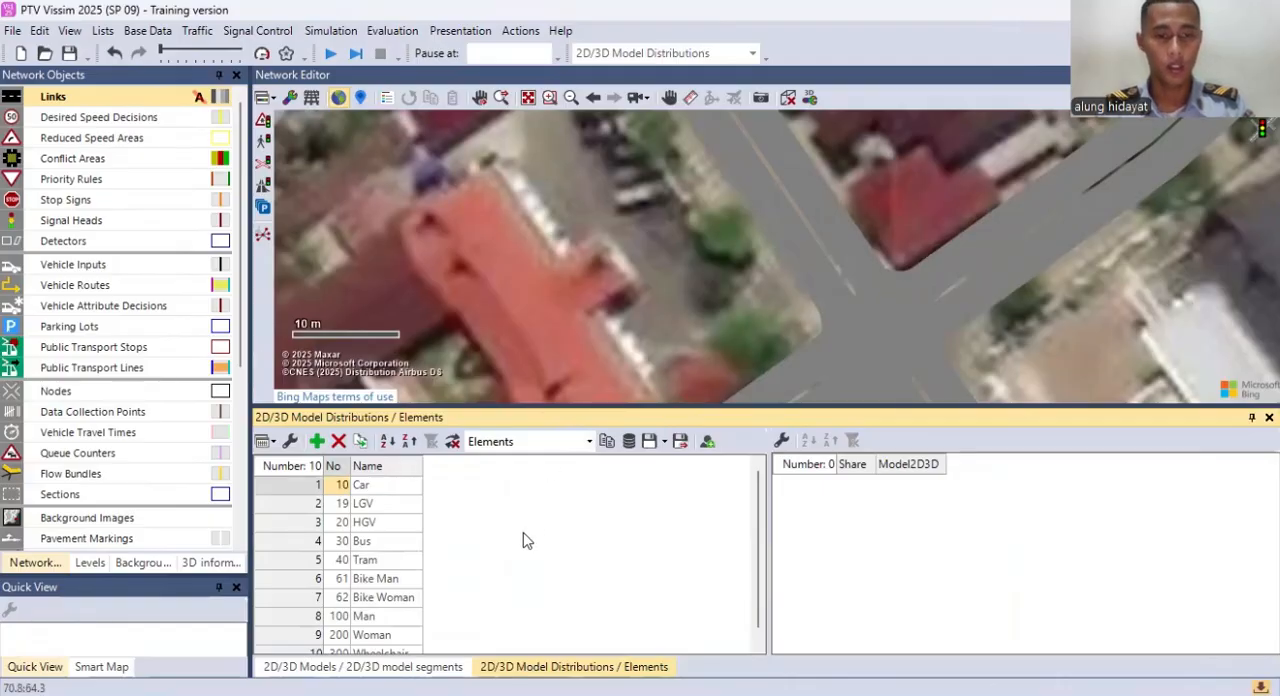
{"action": "scroll", "coordinate": [527, 540], "scroll_direction": "down", "scroll_amount": 1}
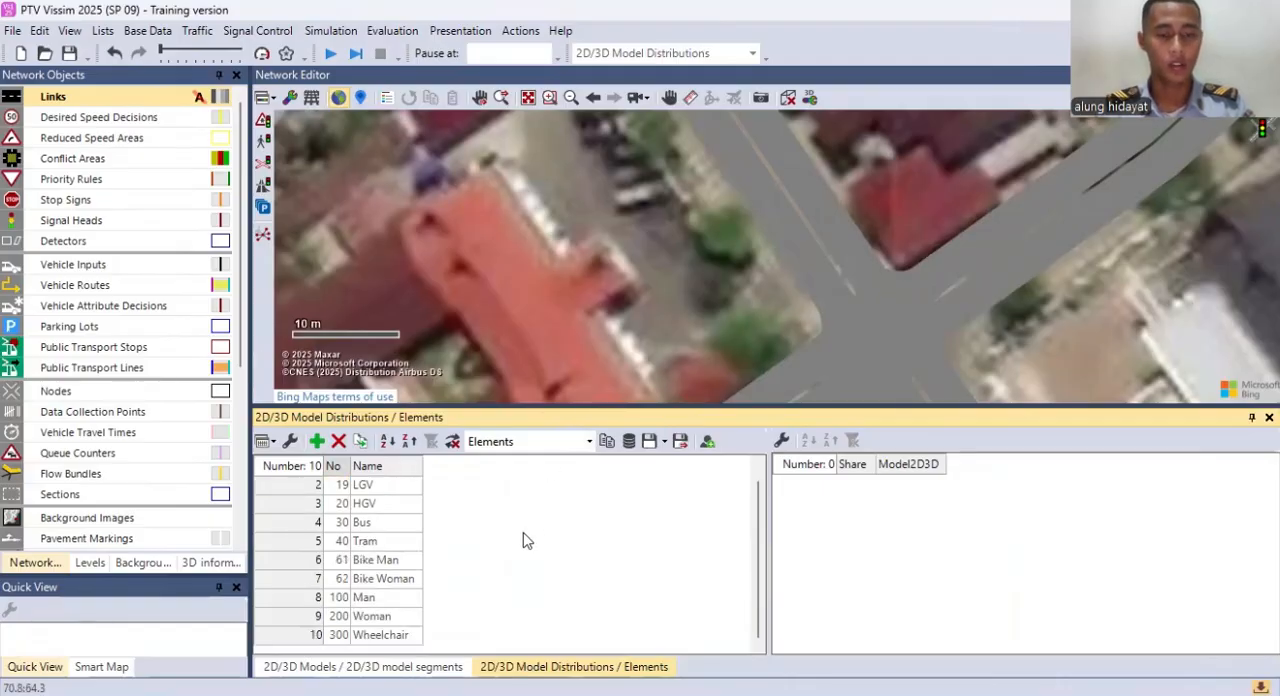
{"action": "right_click", "coordinate": [523, 533]}
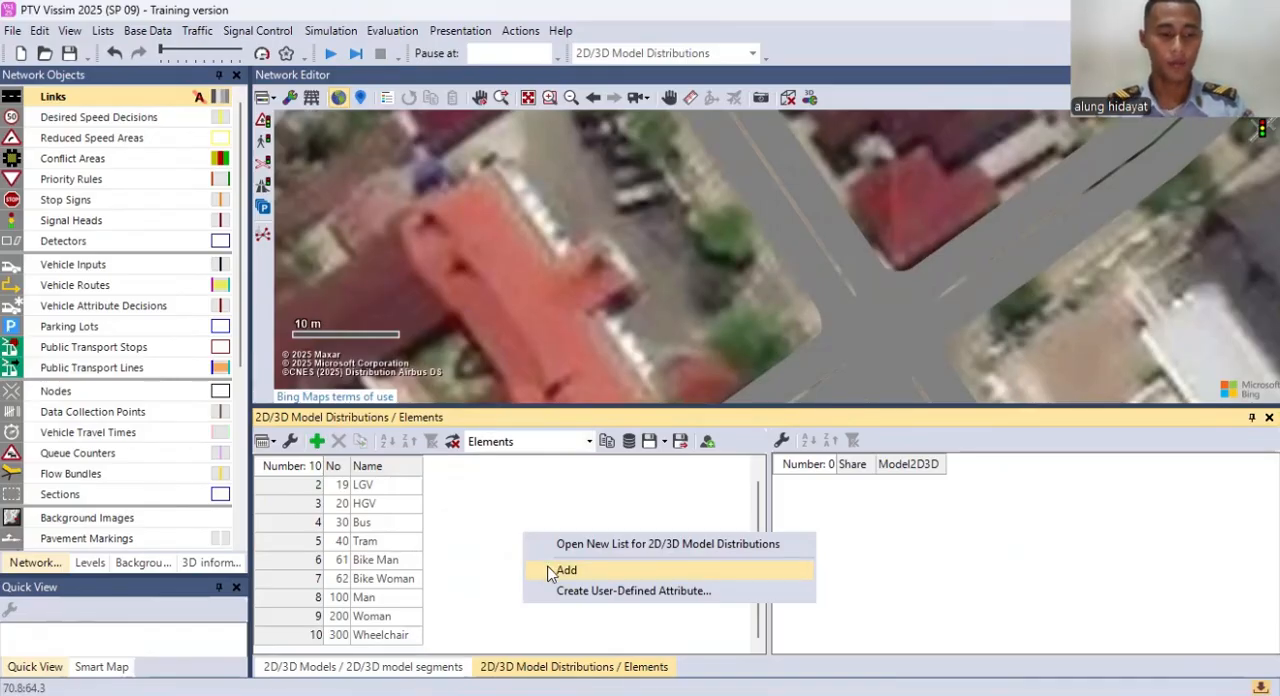
{"action": "left_click", "coordinate": [549, 571]}
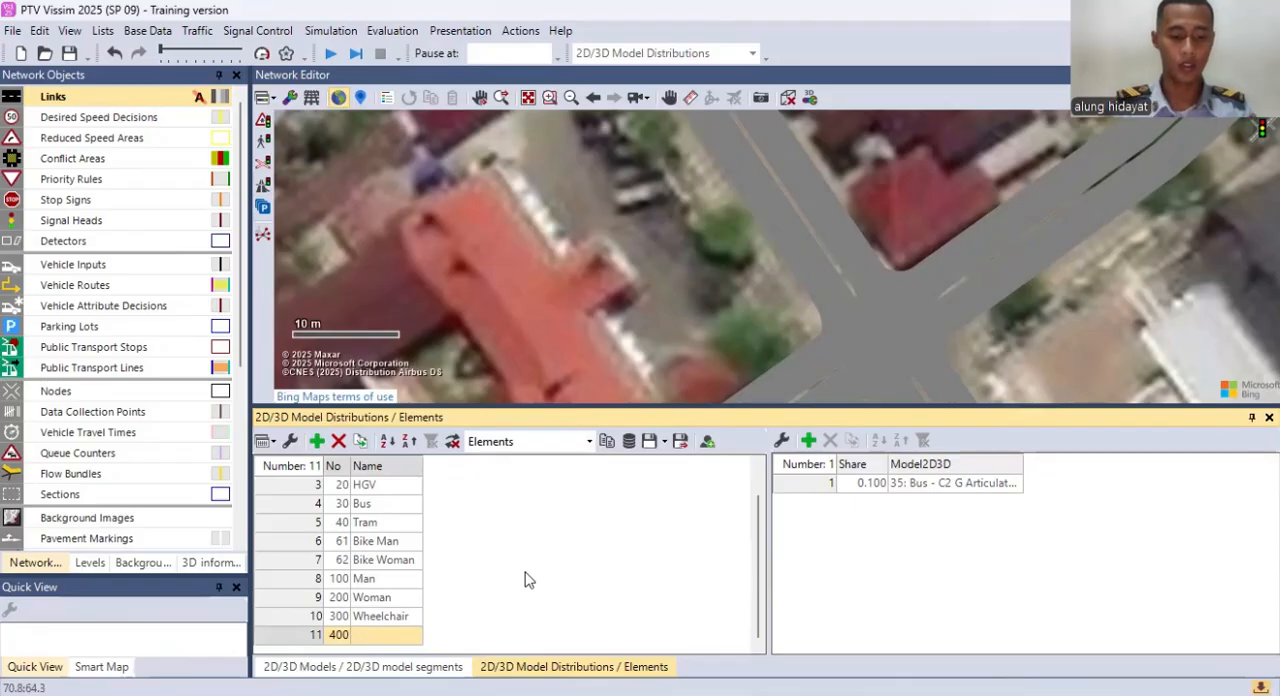
{"action": "type", "text": "M"}
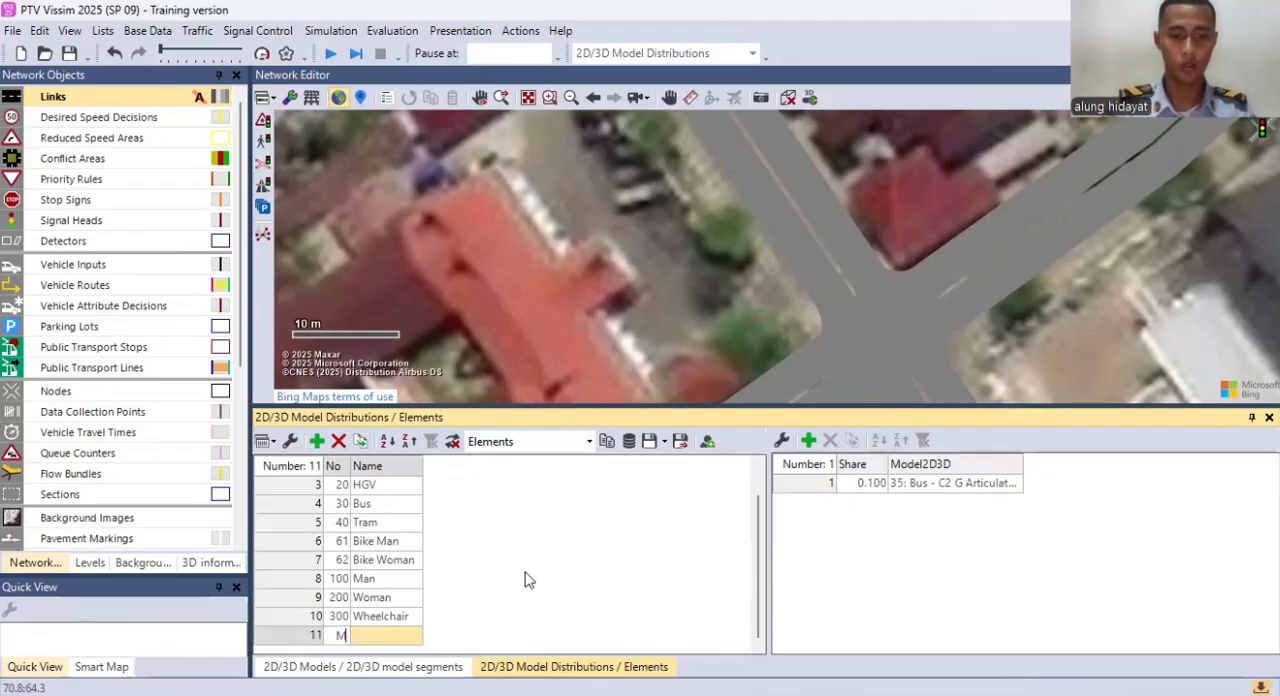
{"action": "left_click", "coordinate": [945, 385]}
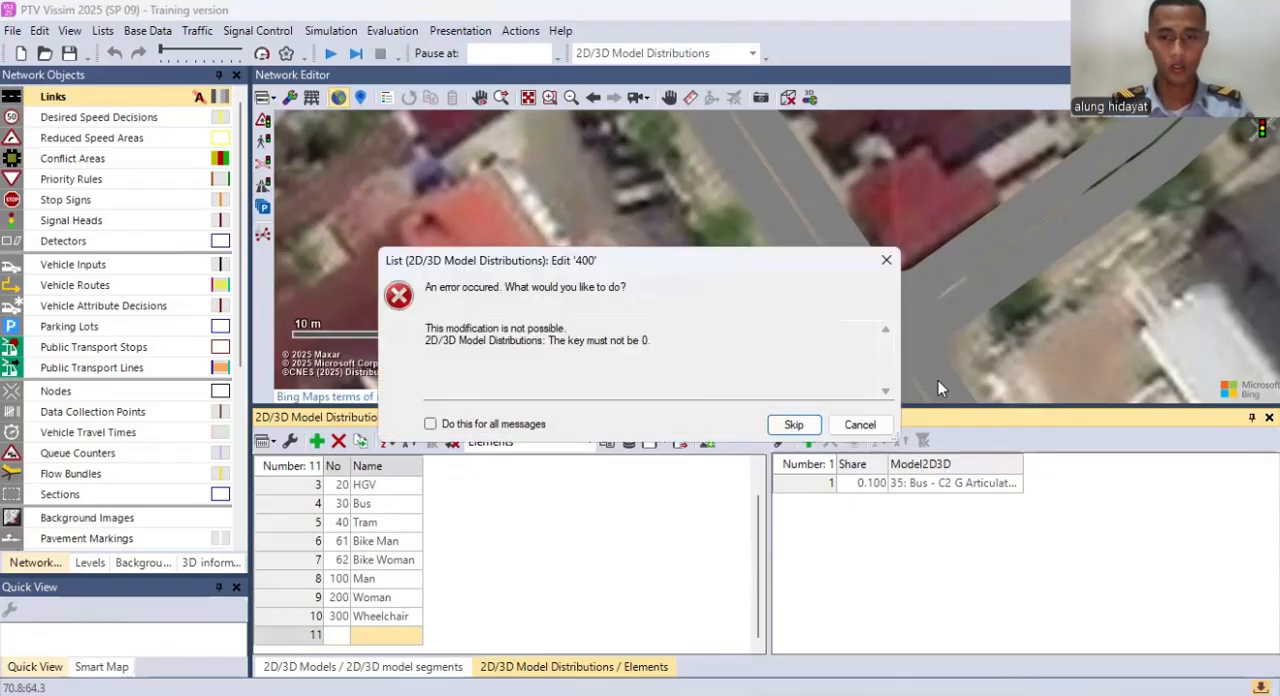
{"action": "left_click", "coordinate": [860, 424]}
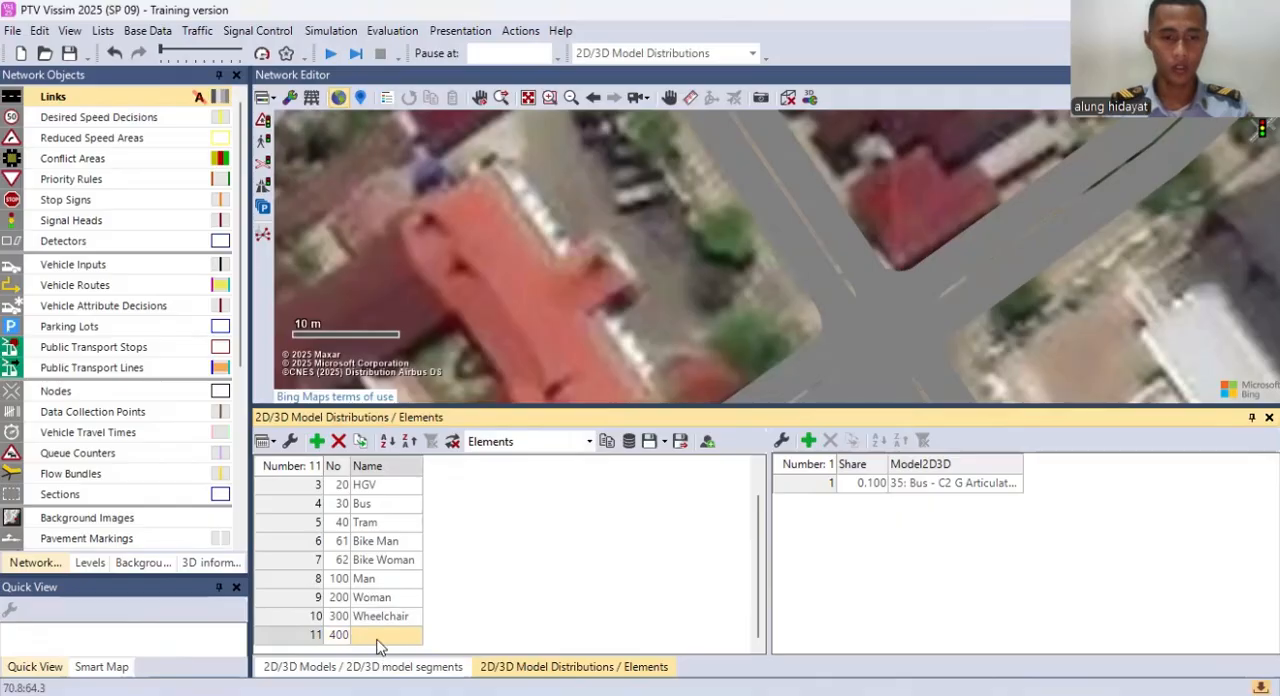
Step: Name the new 2D/3D model distribution Motor
{"action": "type", "text": "mot"}
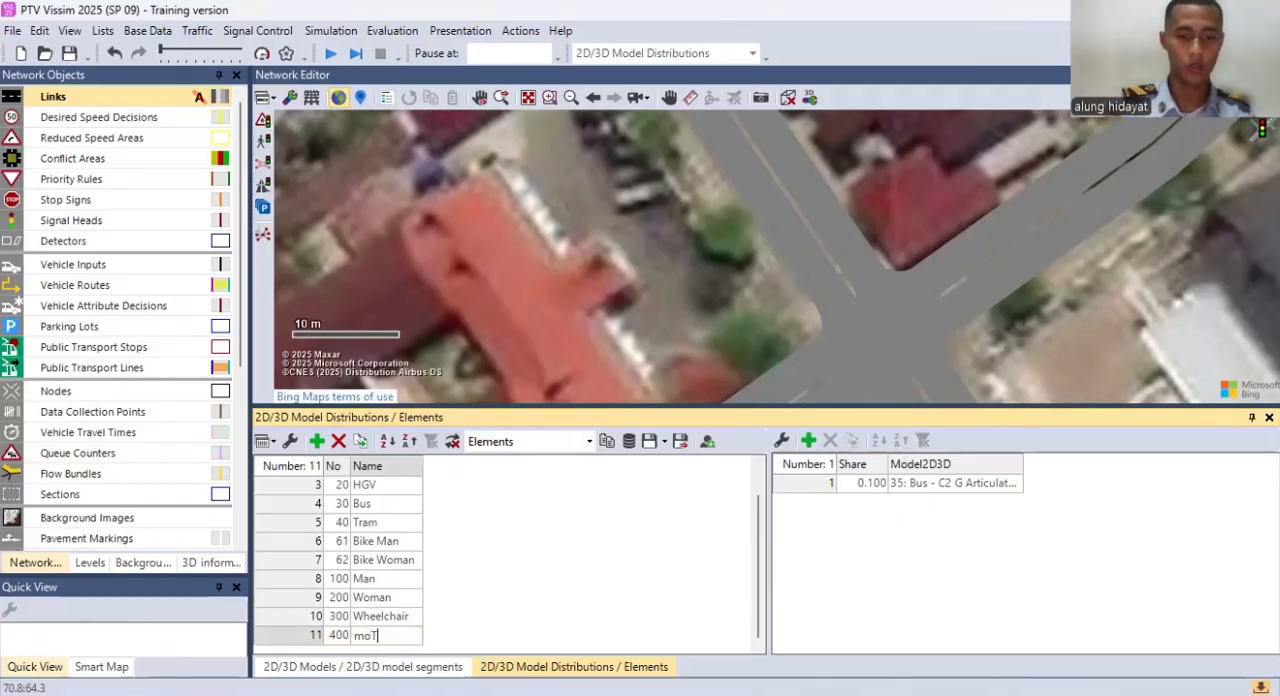
{"action": "key", "text": "BackSpace"}
{"action": "key", "text": "BackSpace"}
{"action": "type", "text": "Motor"}
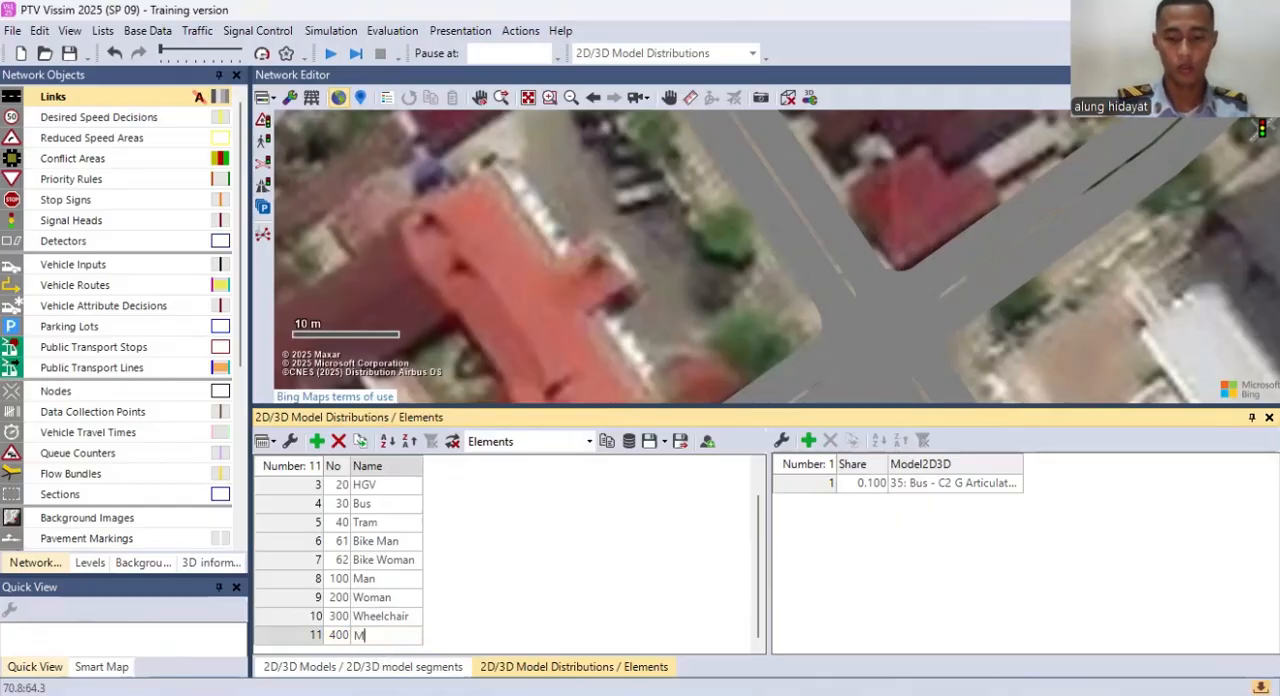
Step: Set the Motor distribution's first element to 302: Motor Besar and add a second element using 303: Motor Keci
{"action": "left_click", "coordinate": [1003, 483]}
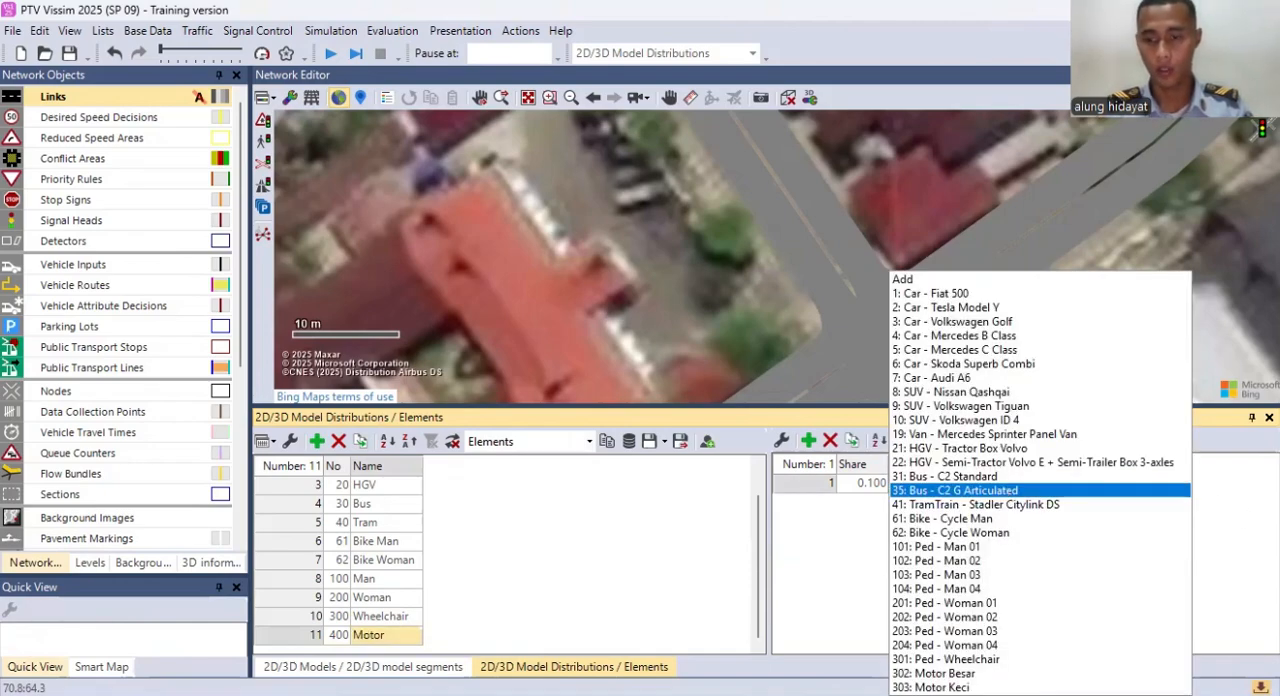
{"action": "left_click", "coordinate": [944, 674]}
{"action": "right_click", "coordinate": [870, 522]}
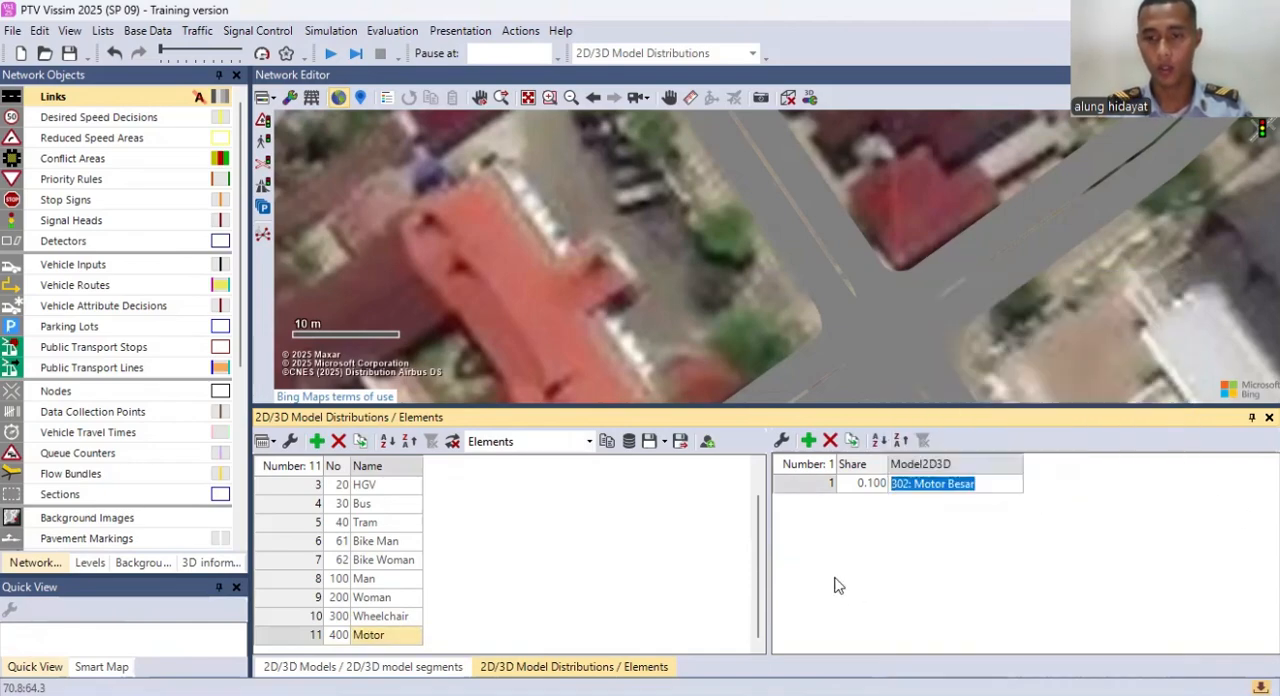
{"action": "left_click", "coordinate": [912, 538]}
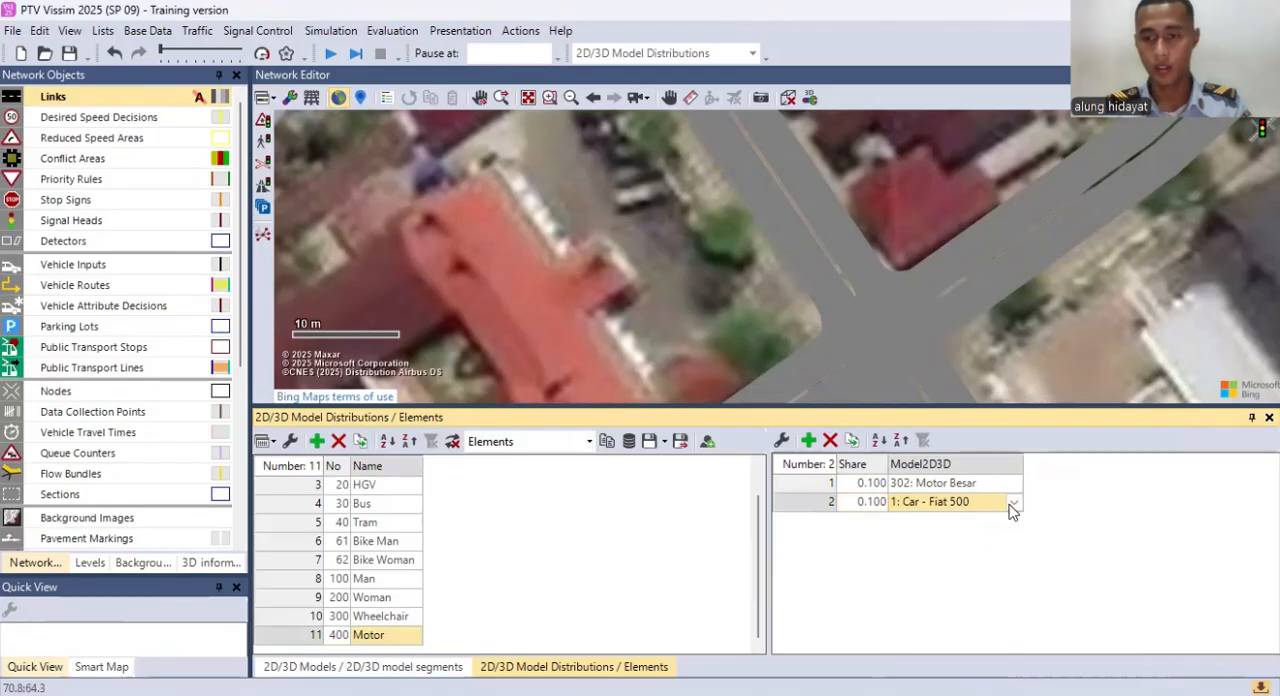
{"action": "left_click", "coordinate": [1012, 502]}
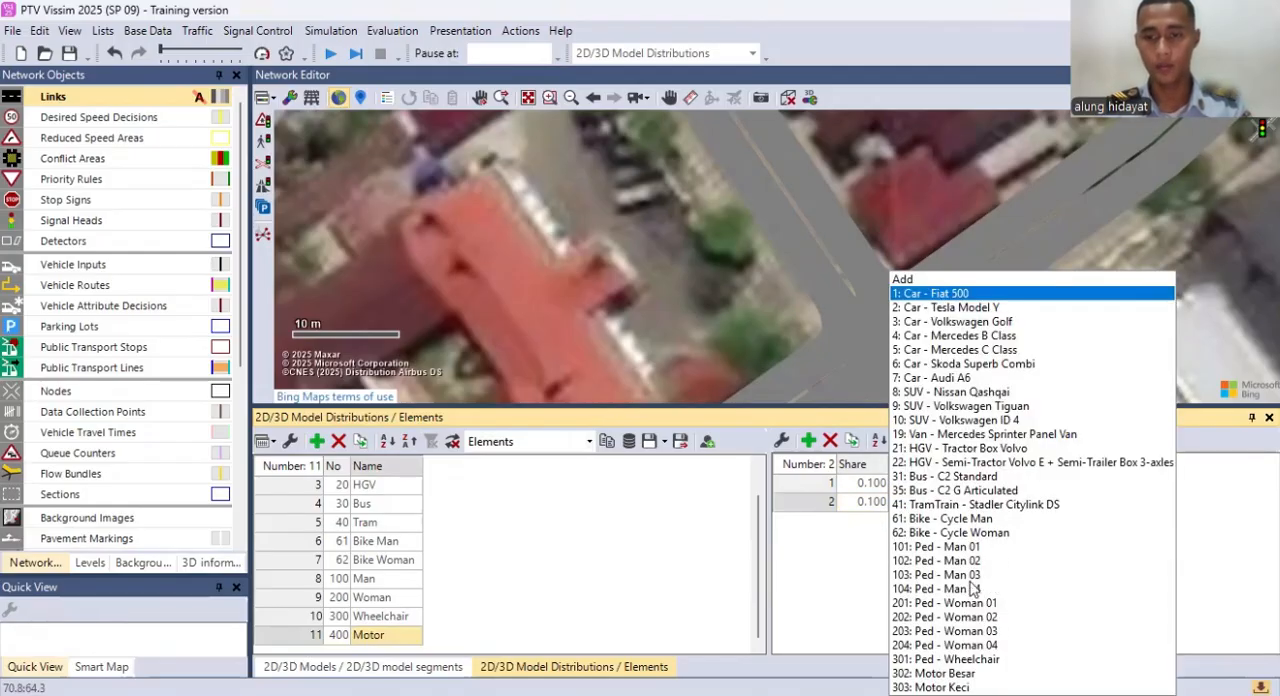
{"action": "left_click", "coordinate": [940, 687]}
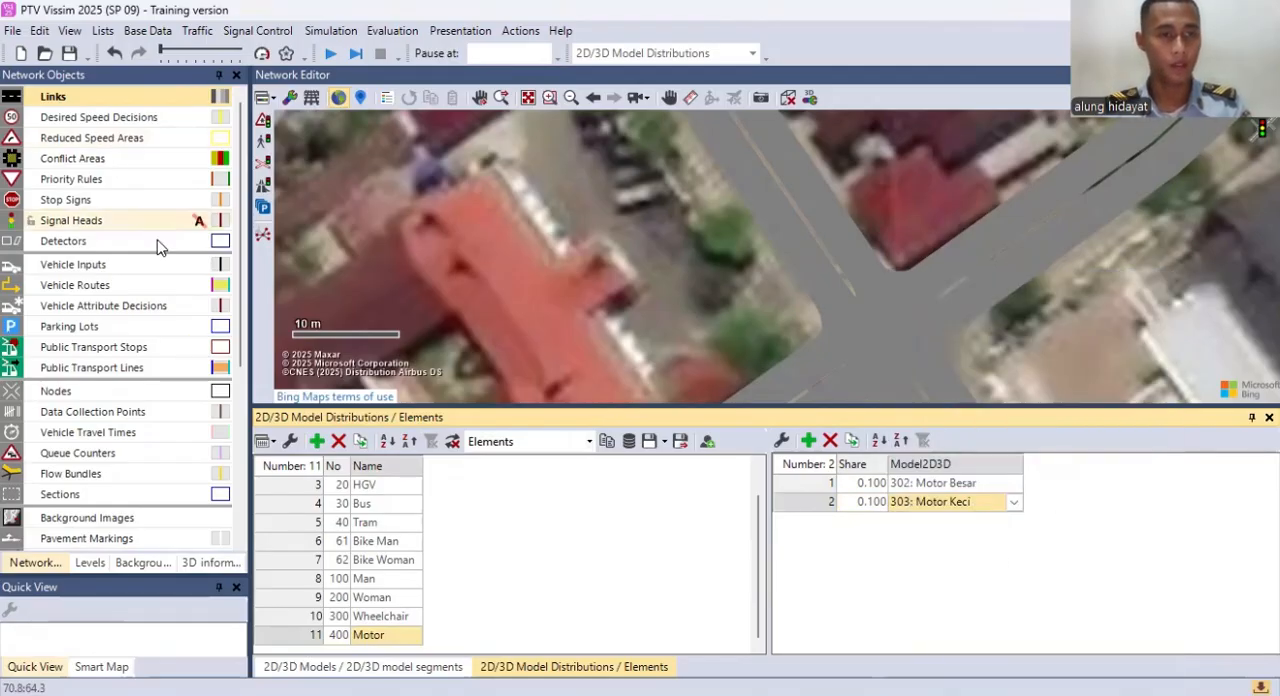
Step: Return to the list of 2D/3D models and correct the name of model 303 to Motor Kecil
{"action": "left_click", "coordinate": [148, 30]}
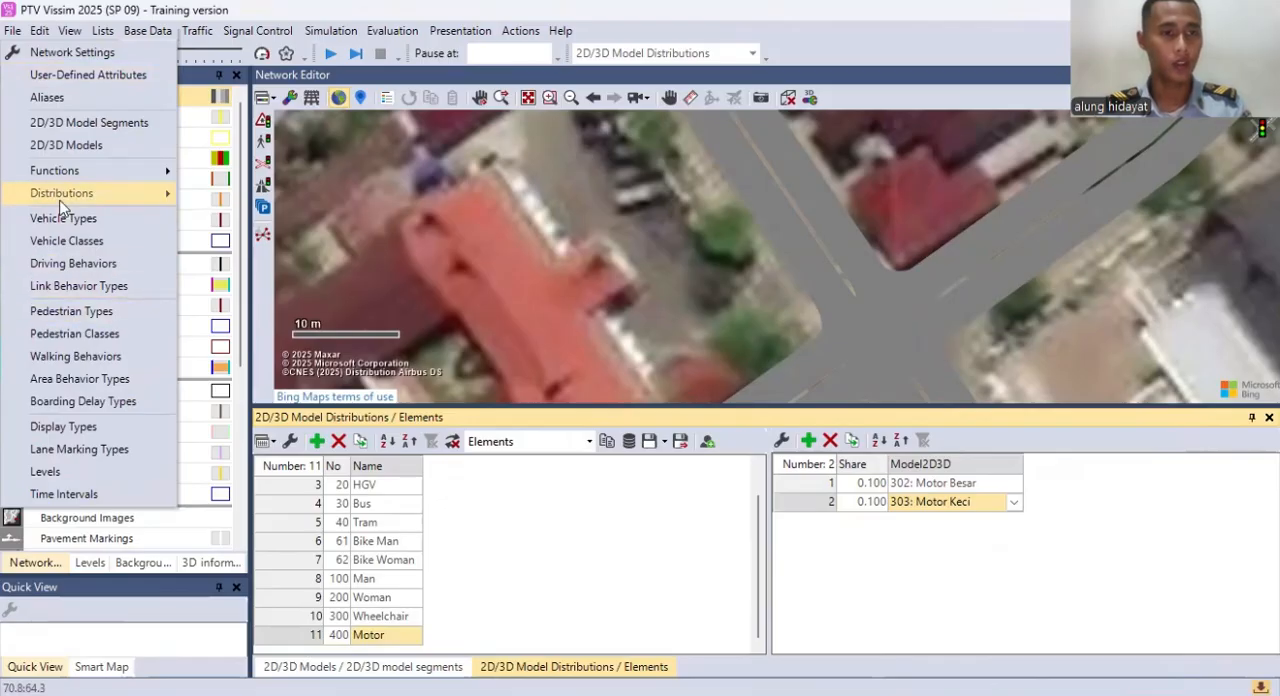
{"action": "left_click", "coordinate": [68, 146]}
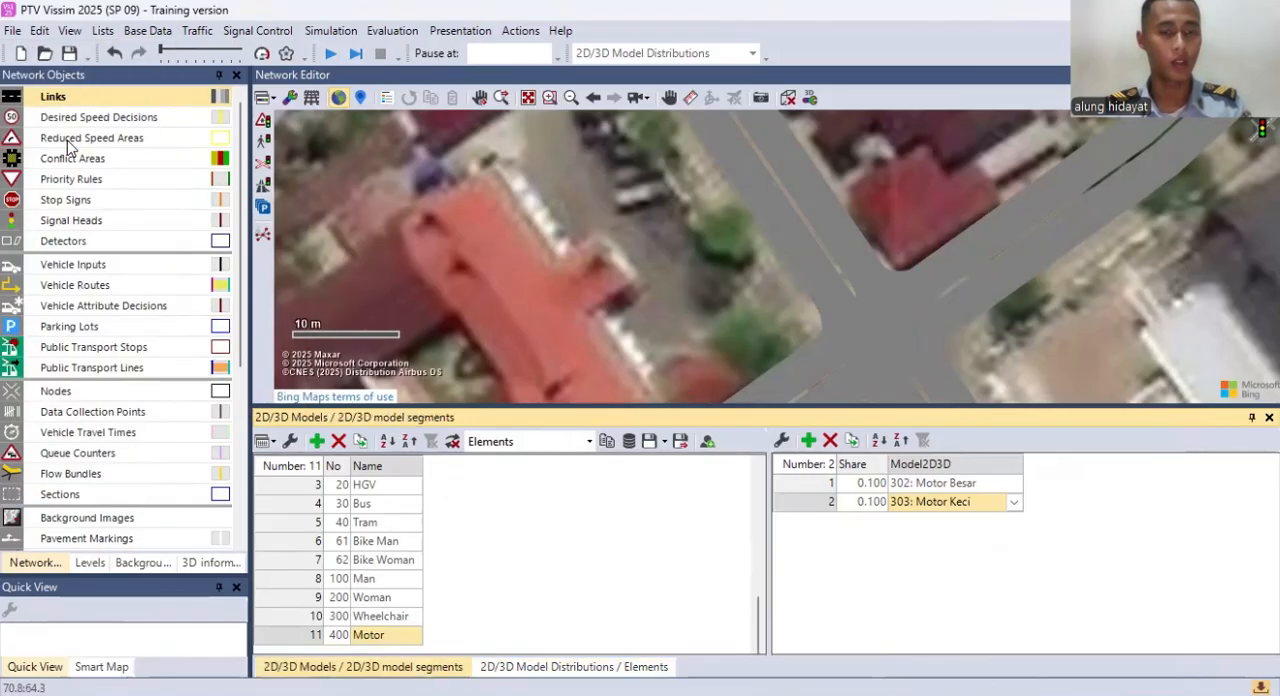
{"action": "left_click", "coordinate": [445, 632]}
{"action": "double_click", "coordinate": [434, 635]}
{"action": "left_click", "coordinate": [435, 633]}
{"action": "type", "text": "l"}
{"action": "key", "text": "Return"}
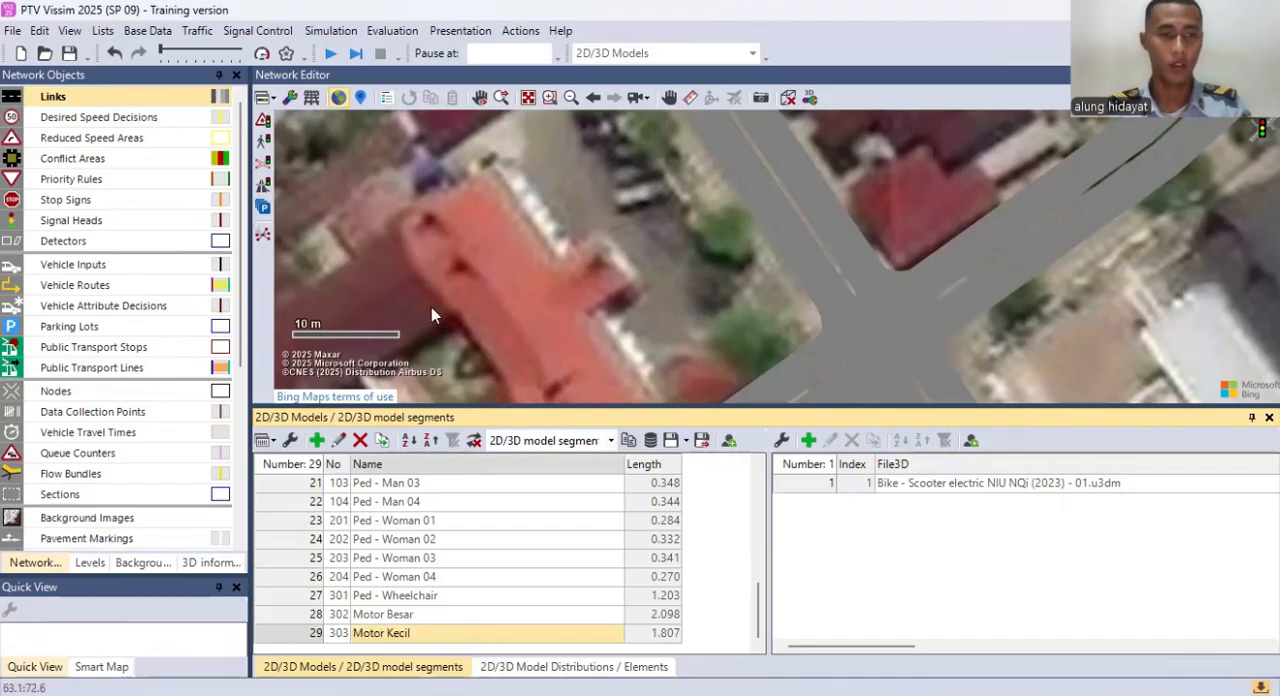
Step: Return to the list of 2D/3D model distributions to check the elements of the Motor distribution
{"action": "left_click", "coordinate": [147, 30]}
{"action": "mouse_move", "coordinate": [94, 194]}
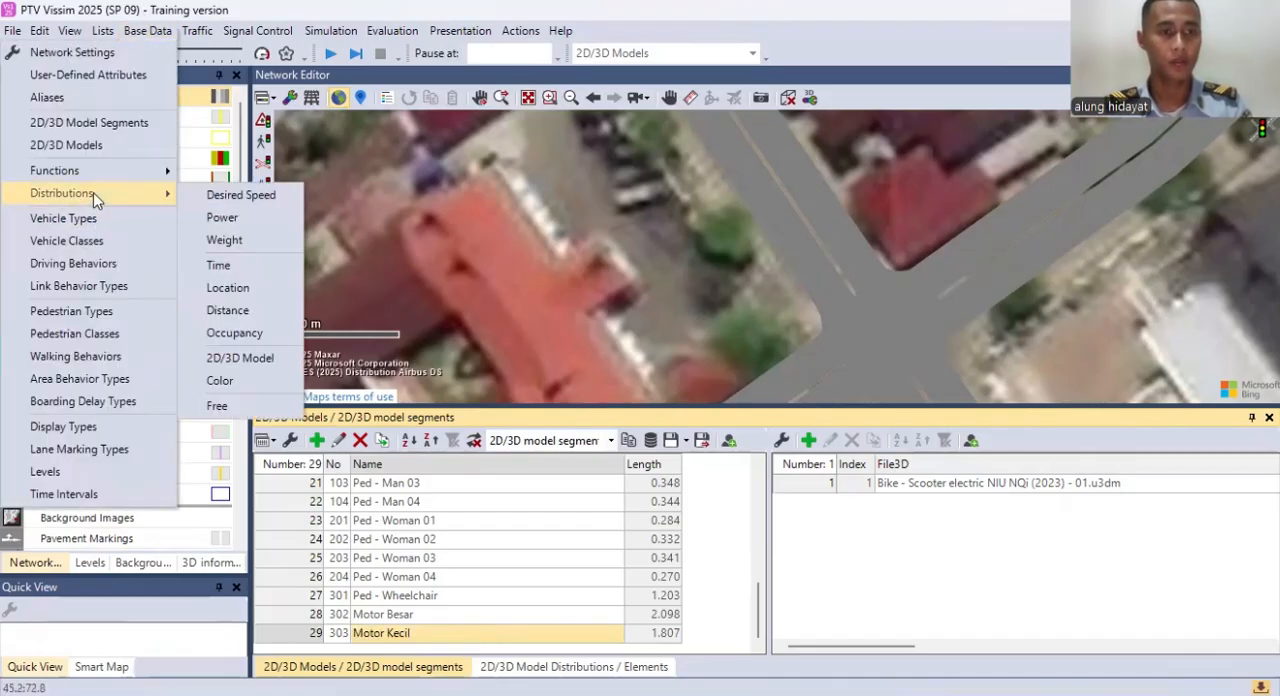
{"action": "left_click", "coordinate": [230, 361]}
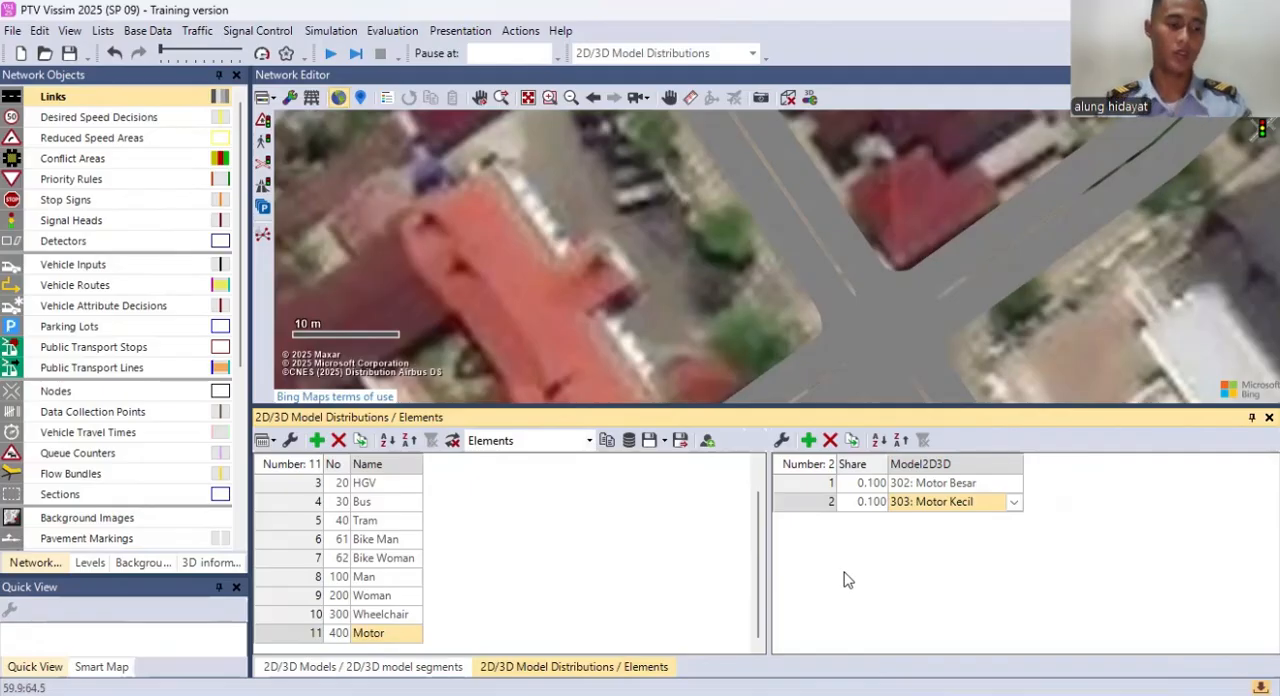
Step: Open the list of vehicle types and add a new vehicle type to it
{"action": "left_click", "coordinate": [168, 30]}
{"action": "left_click", "coordinate": [80, 222]}
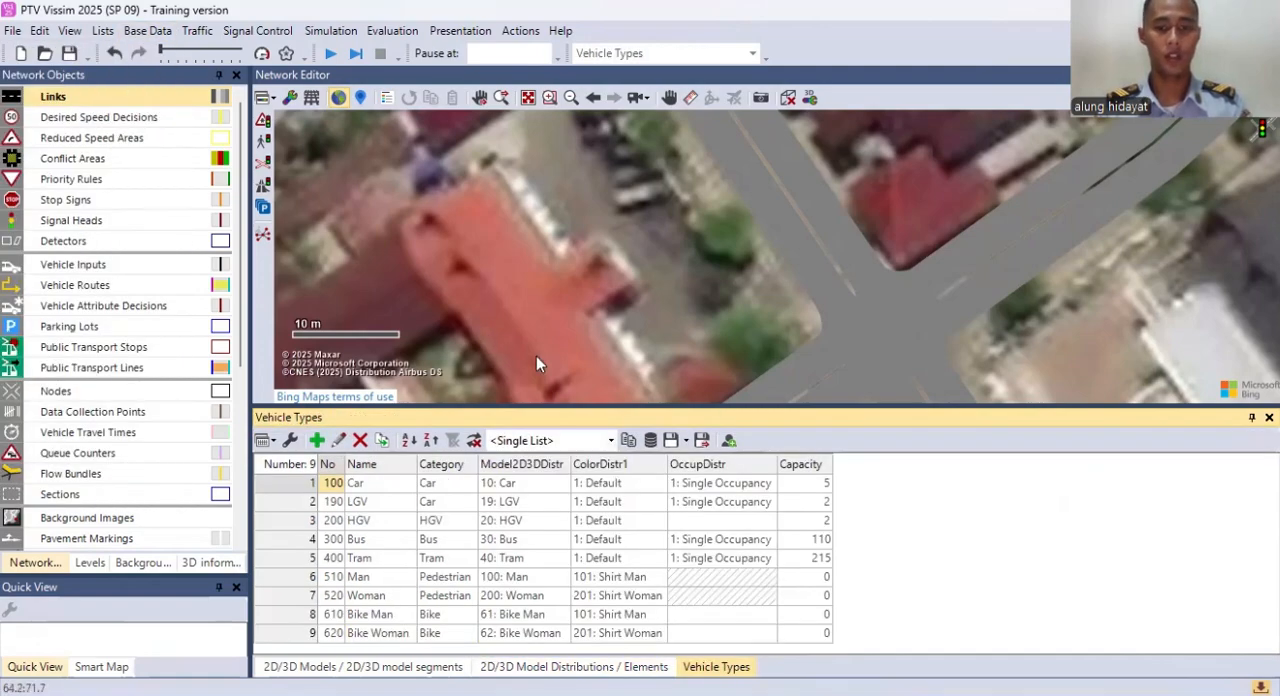
{"action": "right_click", "coordinate": [910, 593]}
{"action": "left_click", "coordinate": [946, 620]}
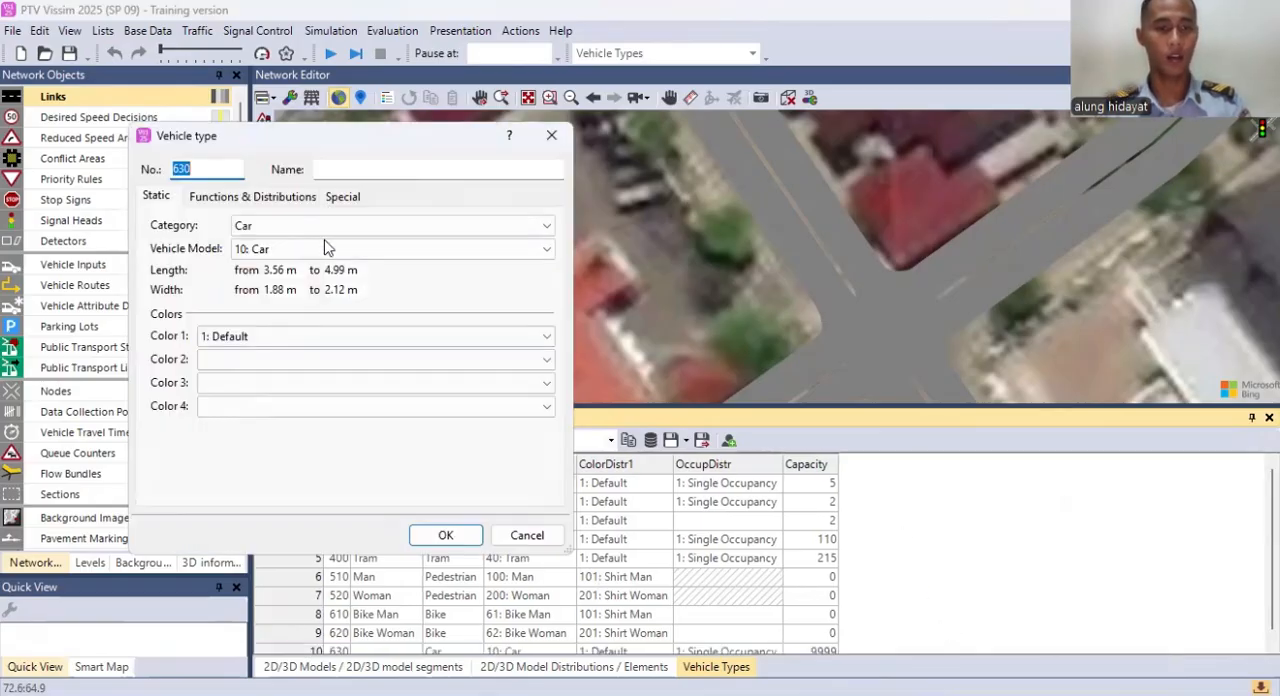
Step: Name the new vehicle type Motor
{"action": "left_click", "coordinate": [388, 169]}
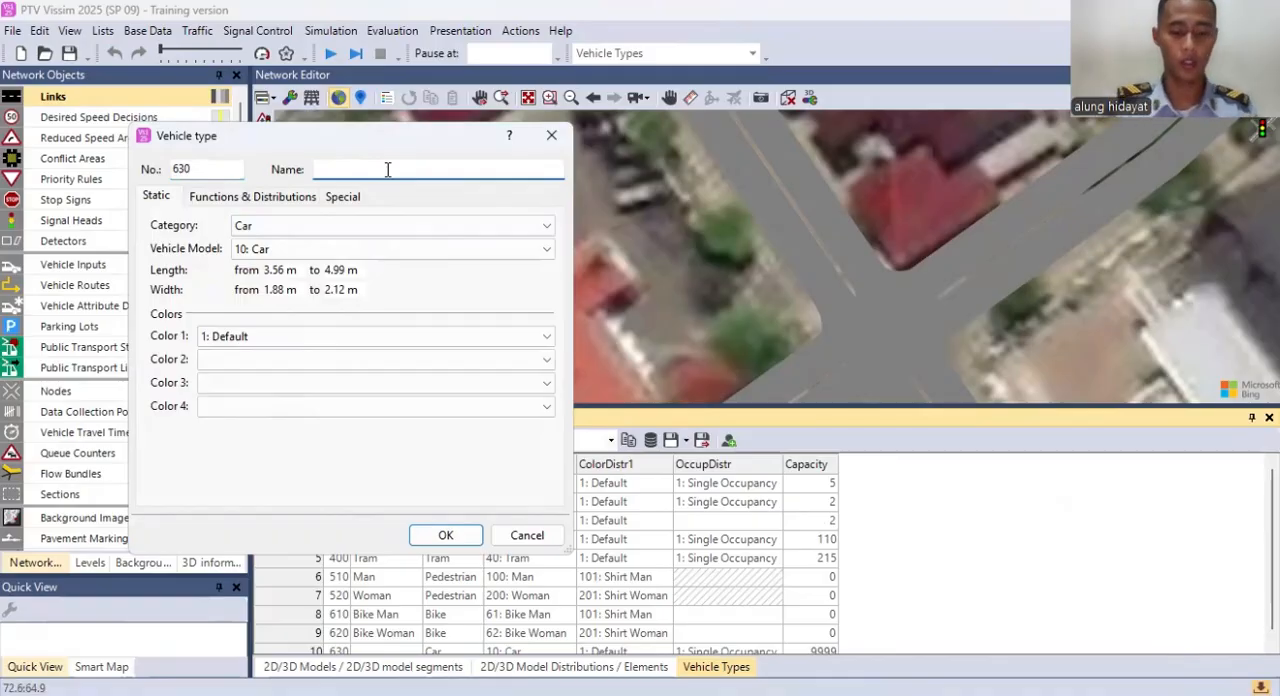
{"action": "type", "text": "m"}
{"action": "key", "text": "BackSpace"}
{"action": "type", "text": "Mot"}
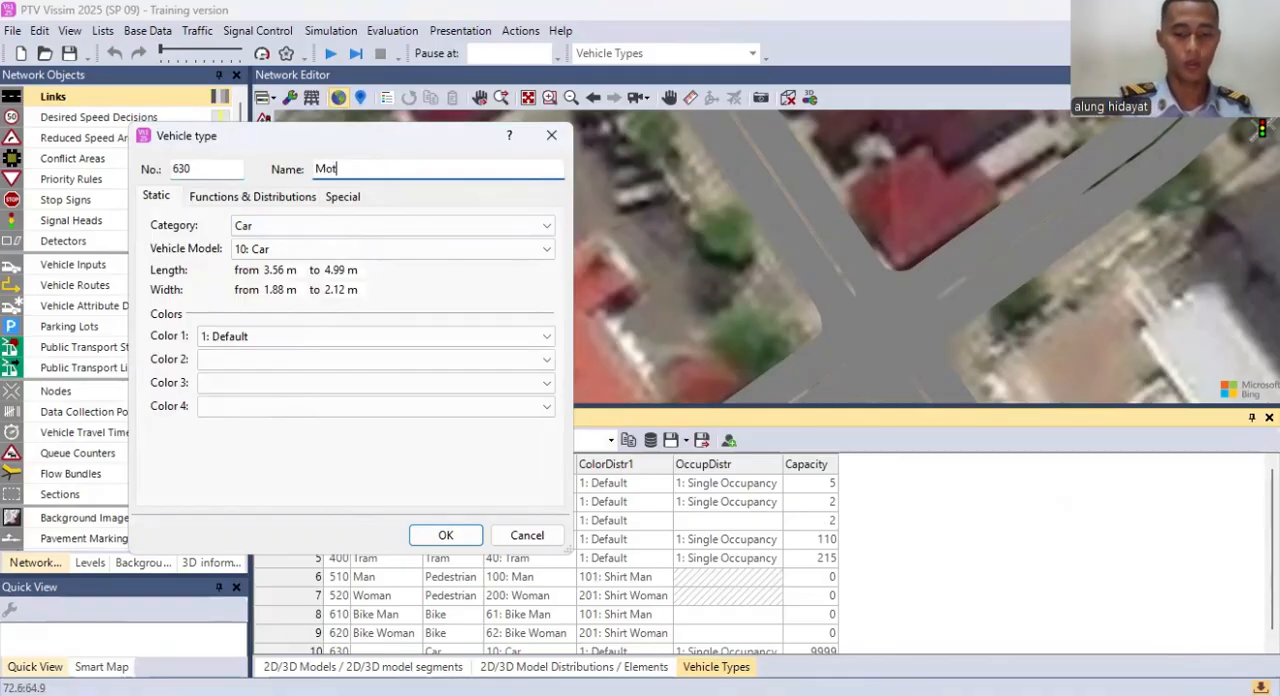
{"action": "type", "text": "or"}
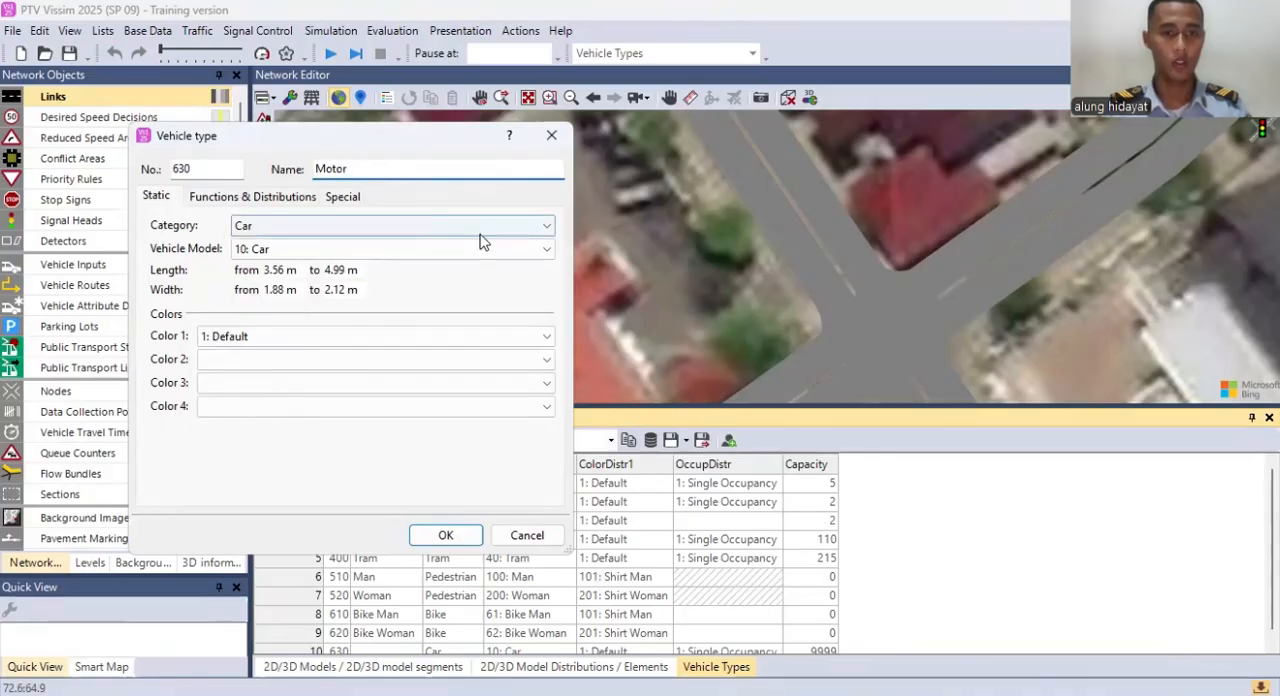
Step: Set the Motor vehicle type's category to Bike and its vehicle model to 400: Motor, and accept the definition
{"action": "left_click", "coordinate": [475, 228]}
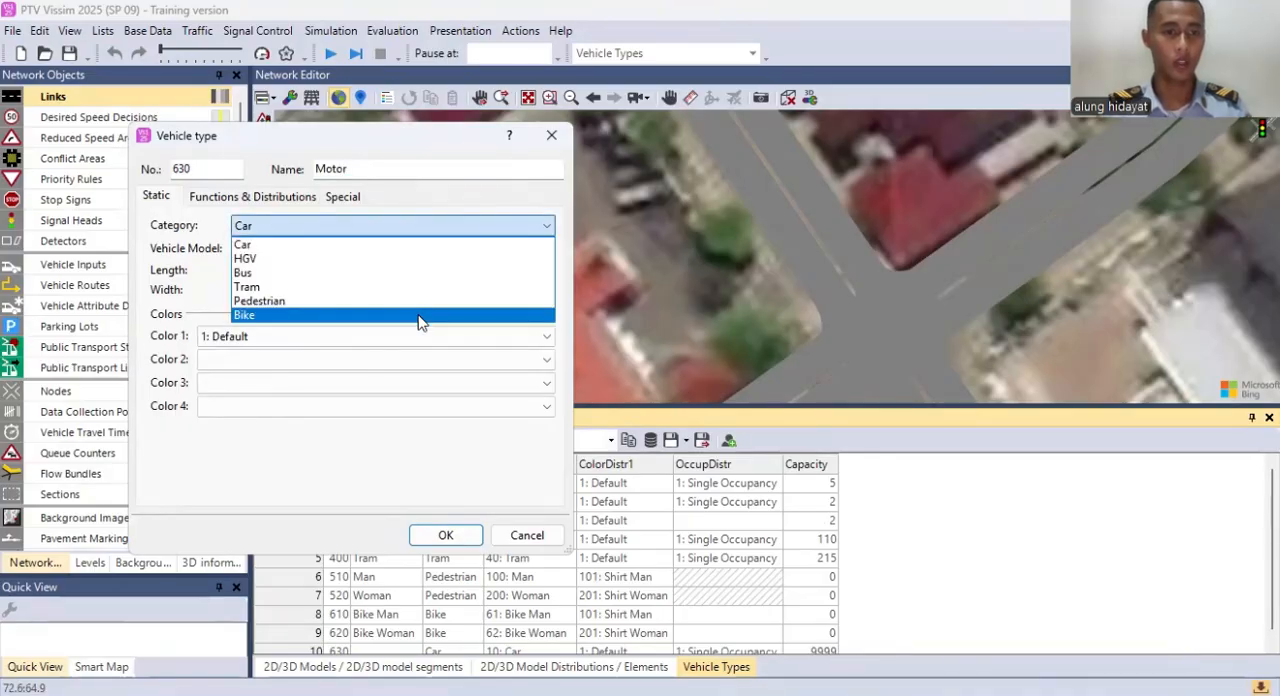
{"action": "left_click", "coordinate": [353, 317]}
{"action": "left_click", "coordinate": [337, 250]}
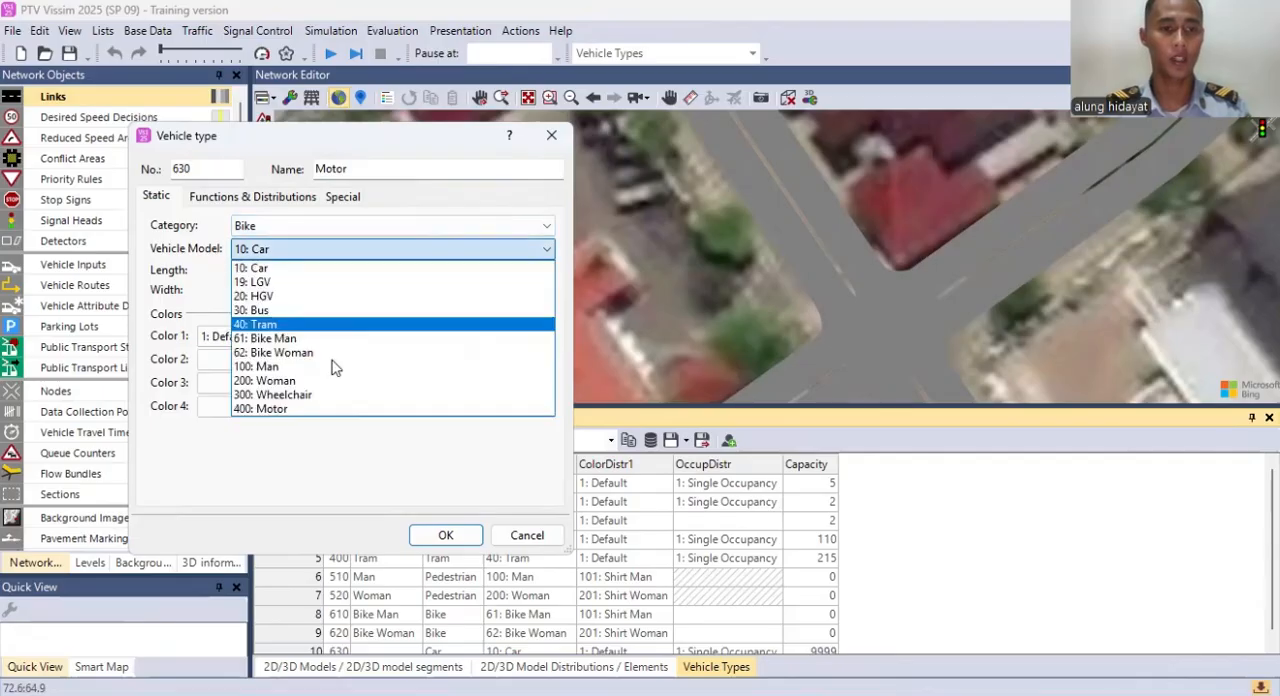
{"action": "left_click", "coordinate": [327, 410]}
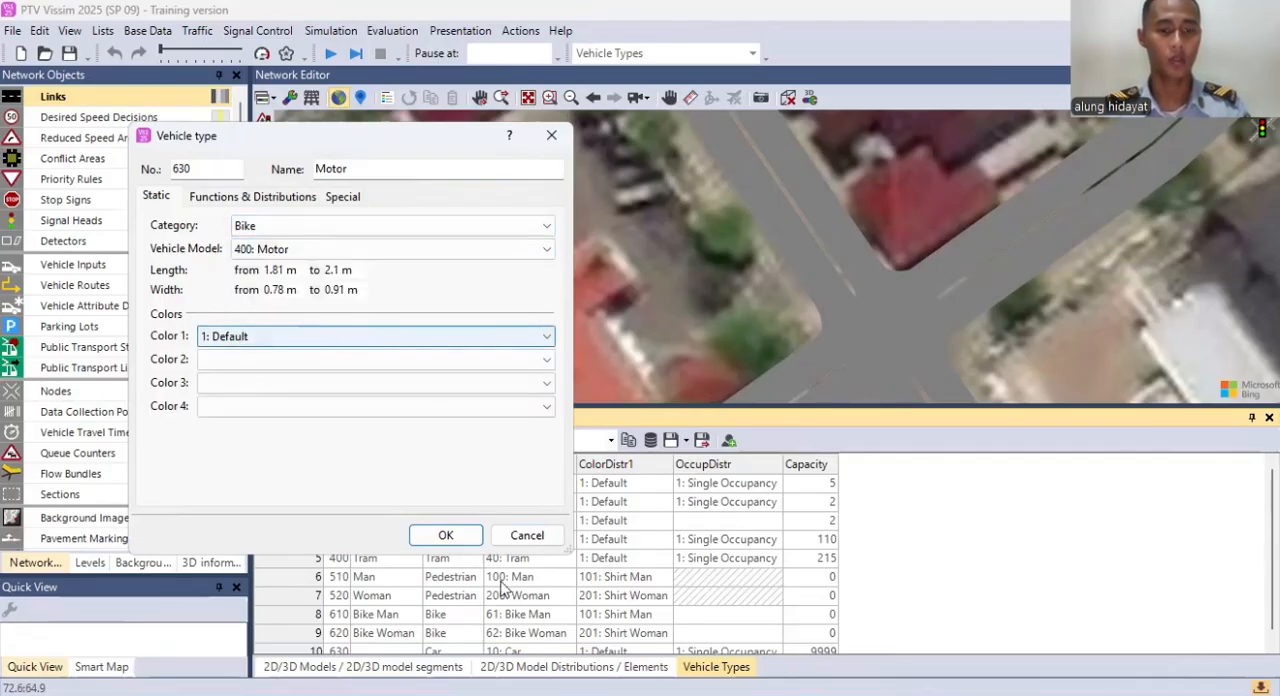
{"action": "left_click", "coordinate": [446, 535]}
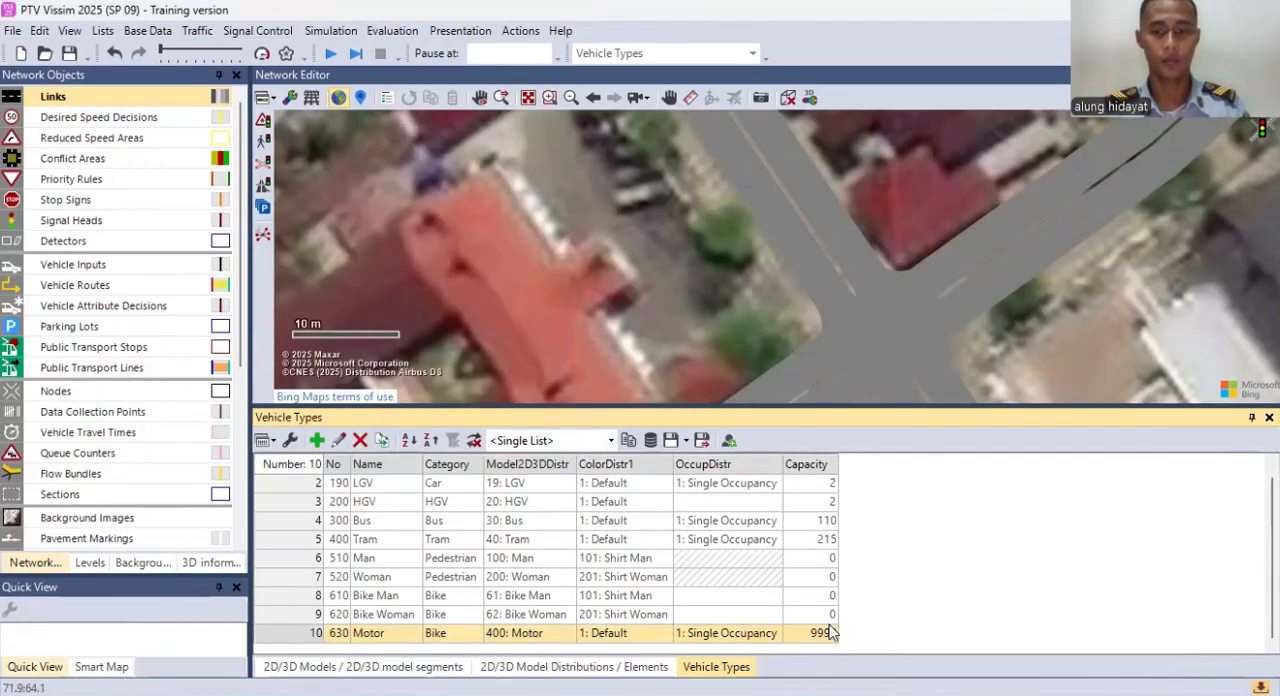
Step: Set the capacity of the Motor vehicle type to 2
{"action": "left_click", "coordinate": [816, 635]}
{"action": "left_click", "coordinate": [814, 634]}
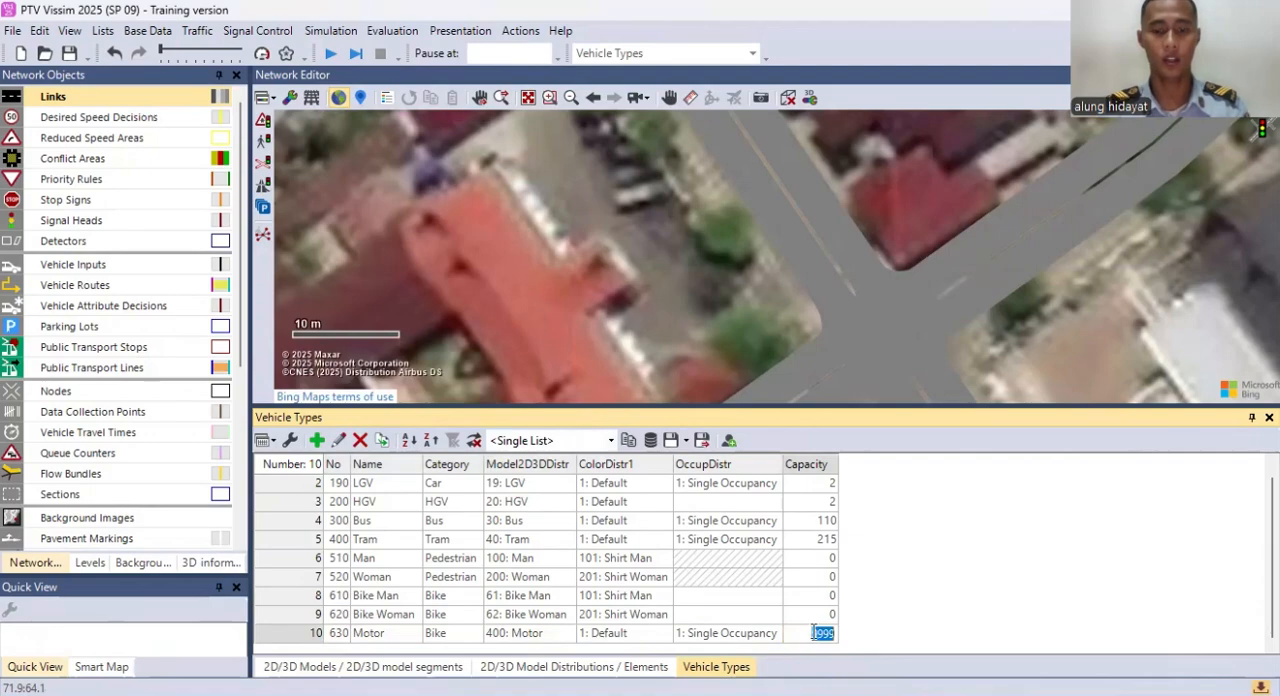
{"action": "type", "text": "2"}
{"action": "key", "text": "Return"}
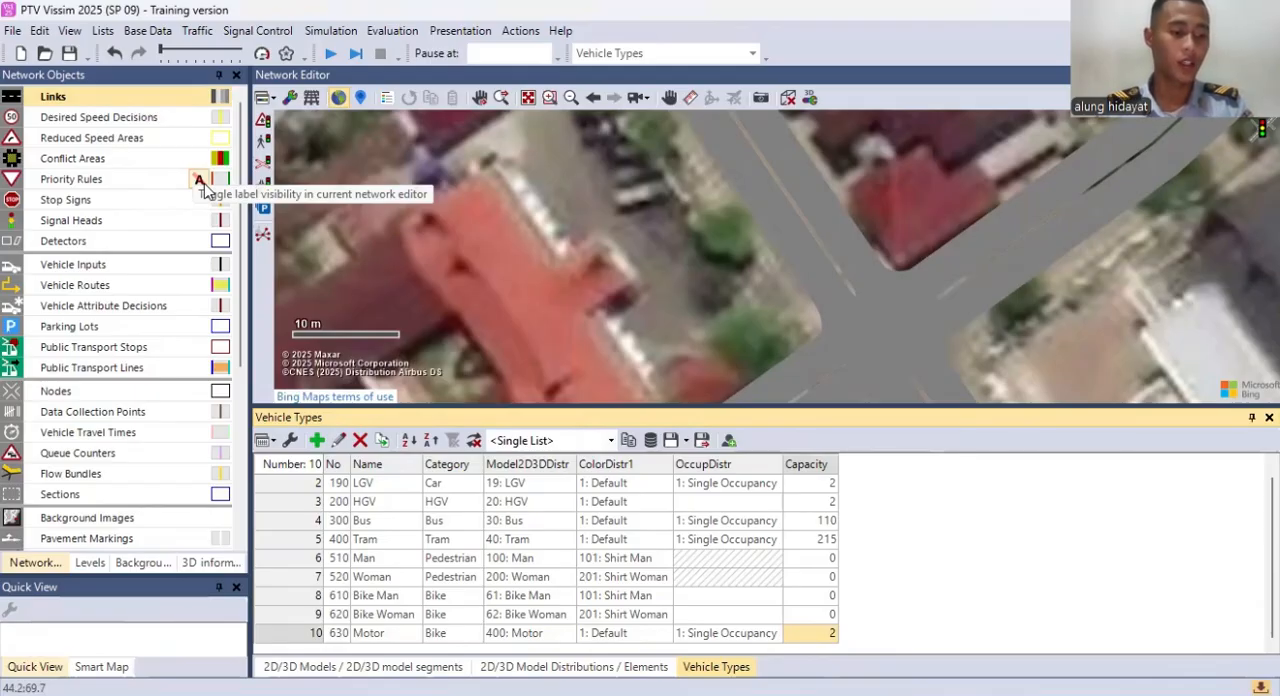
Step: Open the list of vehicle classes and add a new class below Bike
{"action": "left_click", "coordinate": [150, 32]}
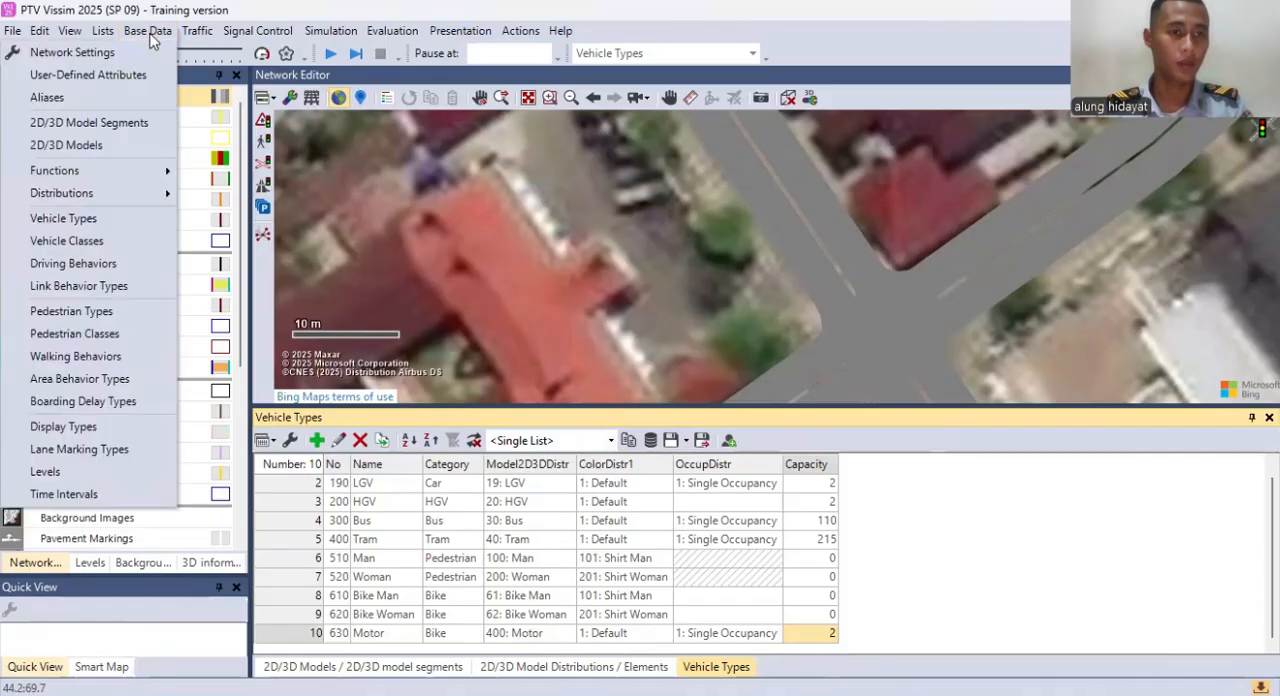
{"action": "left_click", "coordinate": [110, 243]}
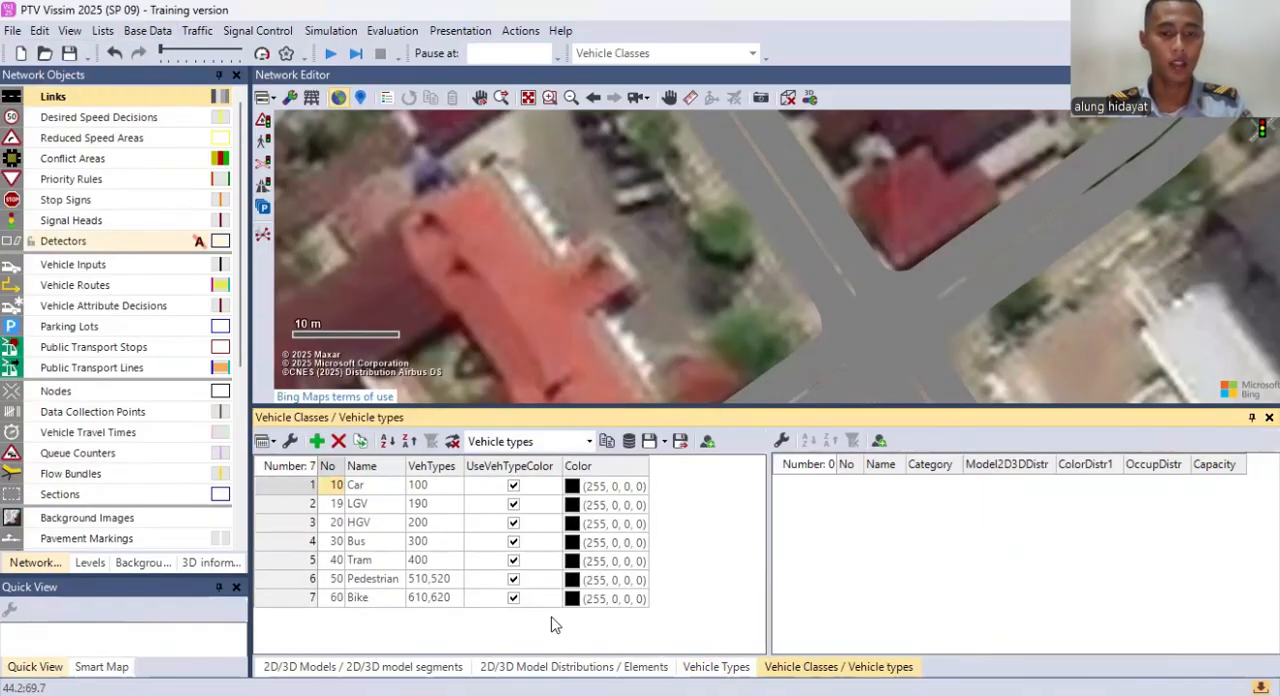
{"action": "right_click", "coordinate": [403, 618]}
{"action": "left_click", "coordinate": [460, 652]}
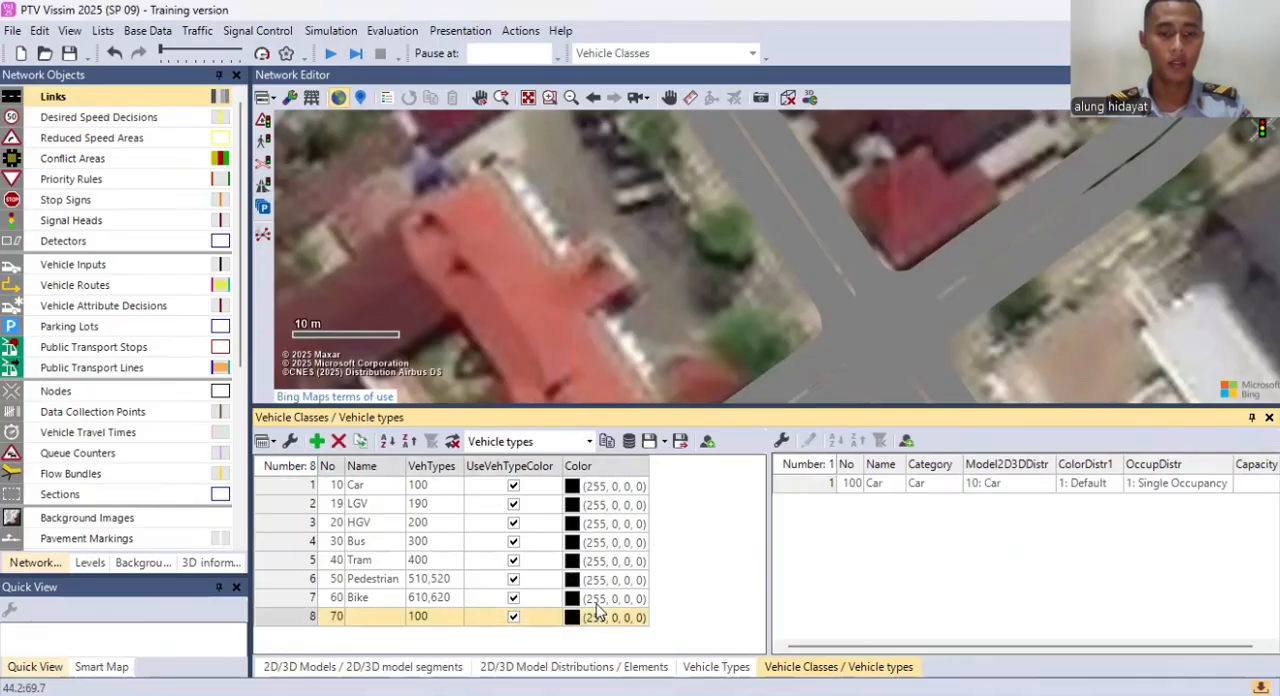
Step: Name the new vehicle class Motor
{"action": "left_click", "coordinate": [371, 617]}
{"action": "left_click", "coordinate": [372, 618]}
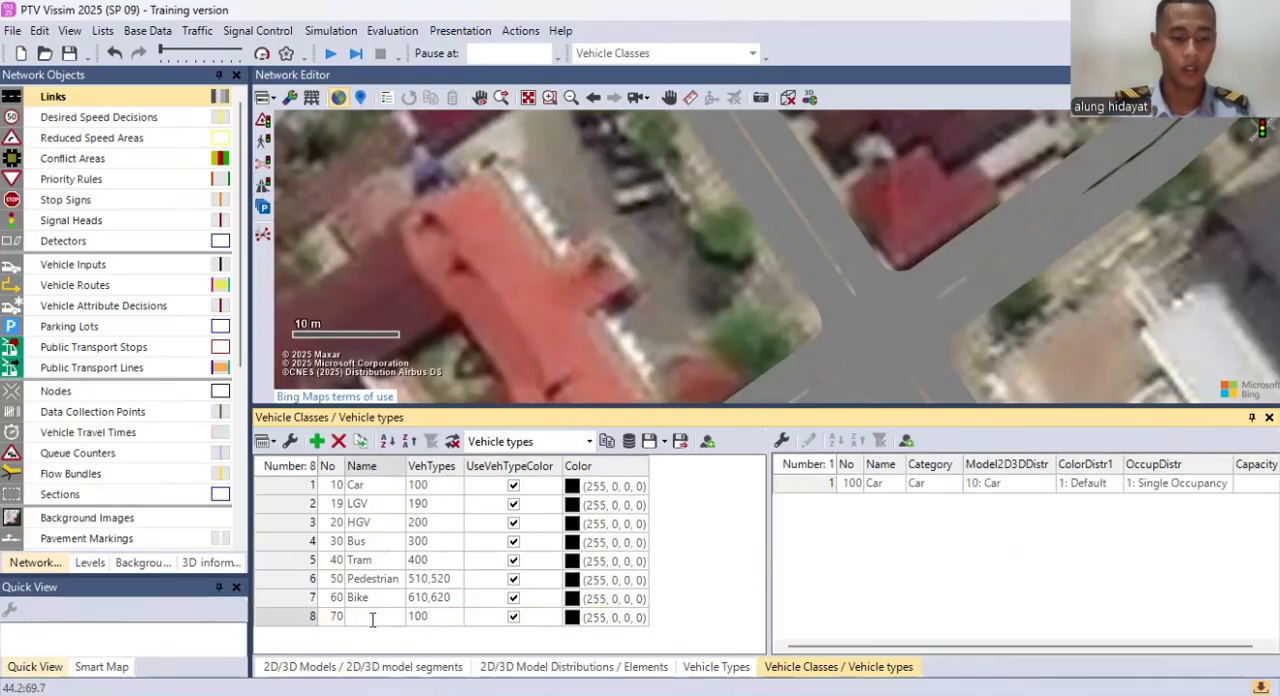
{"action": "type", "text": "Motor"}
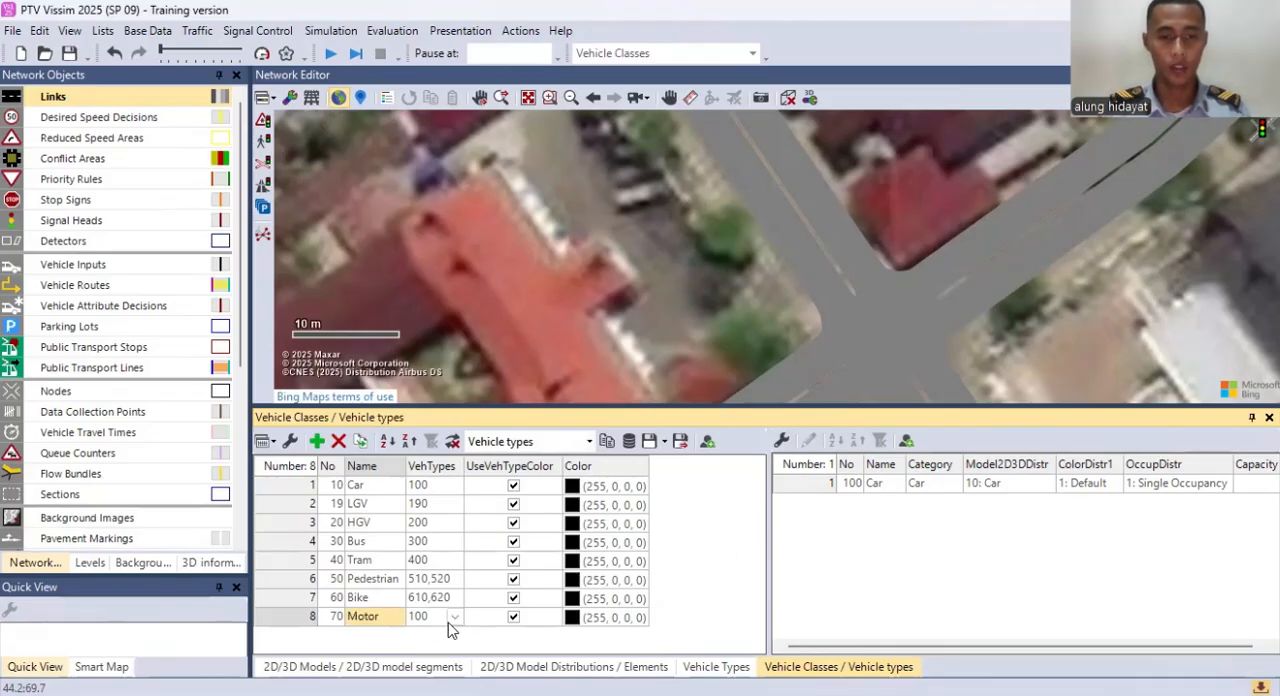
Step: Assign vehicle type 630: Motor to the Motor class in place of 100: Car
{"action": "left_click", "coordinate": [449, 619]}
{"action": "left_click", "coordinate": [455, 617]}
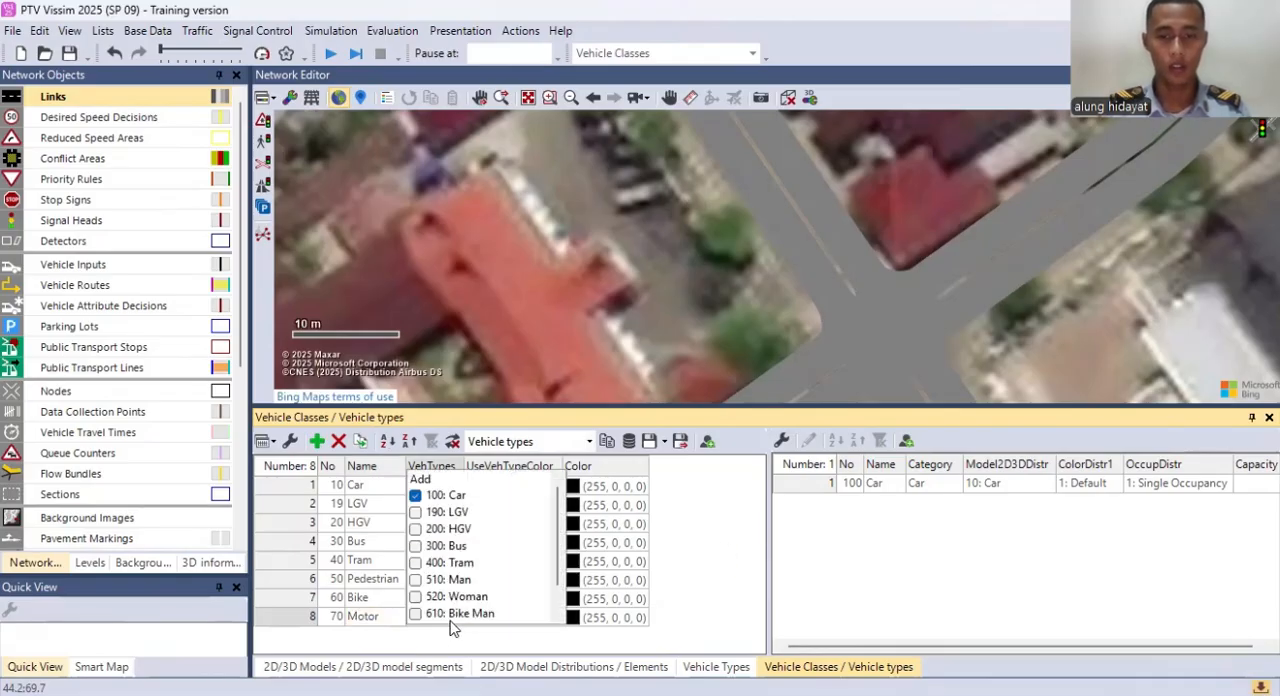
{"action": "left_click", "coordinate": [416, 496]}
{"action": "scroll", "coordinate": [422, 585], "scroll_direction": "down", "scroll_amount": 1}
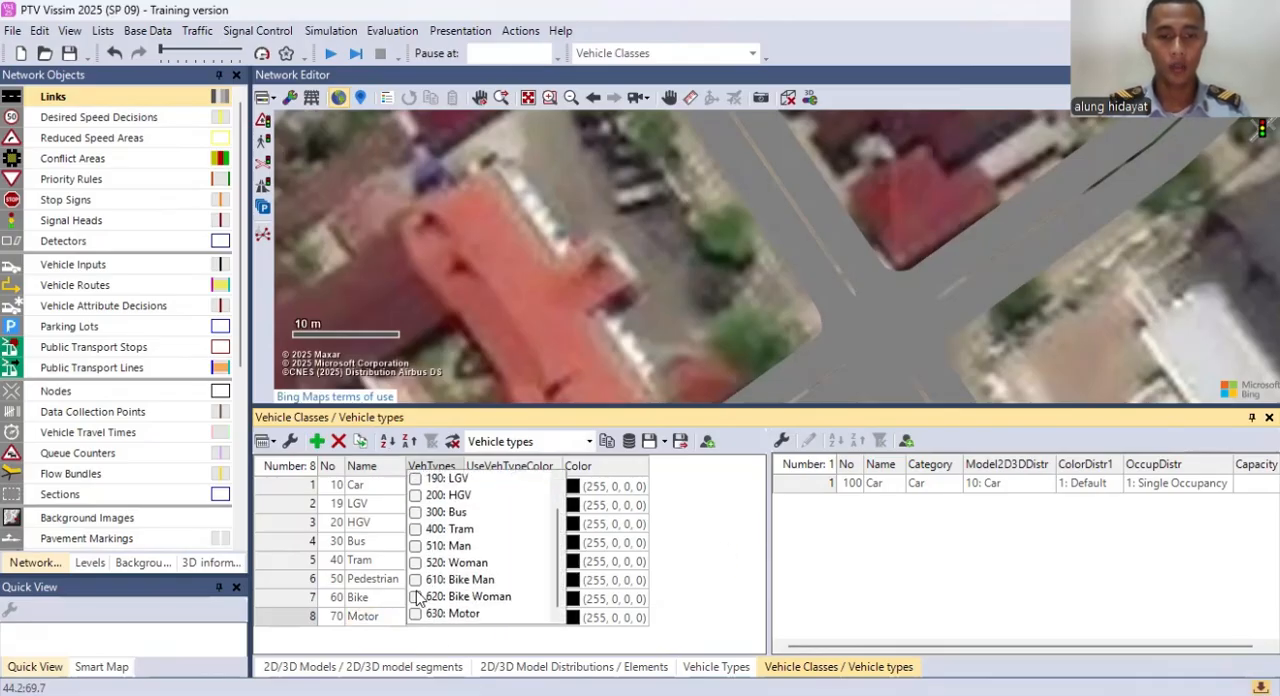
{"action": "left_click", "coordinate": [416, 614]}
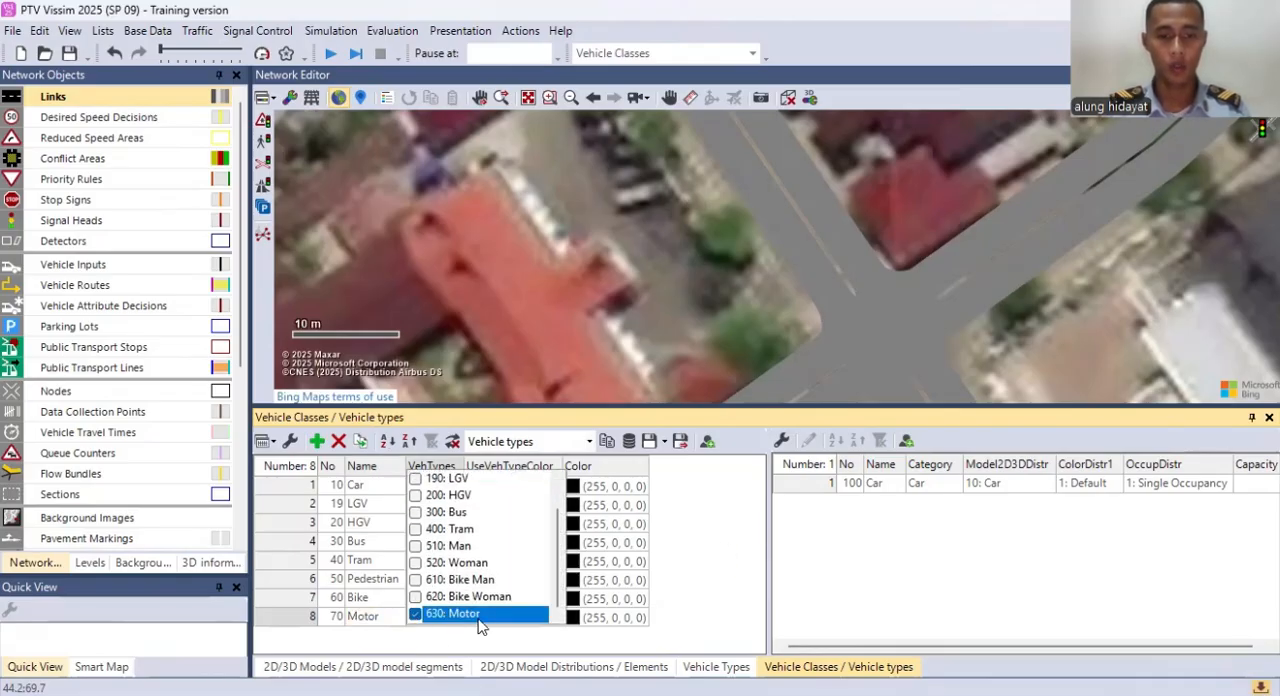
{"action": "left_click", "coordinate": [704, 578]}
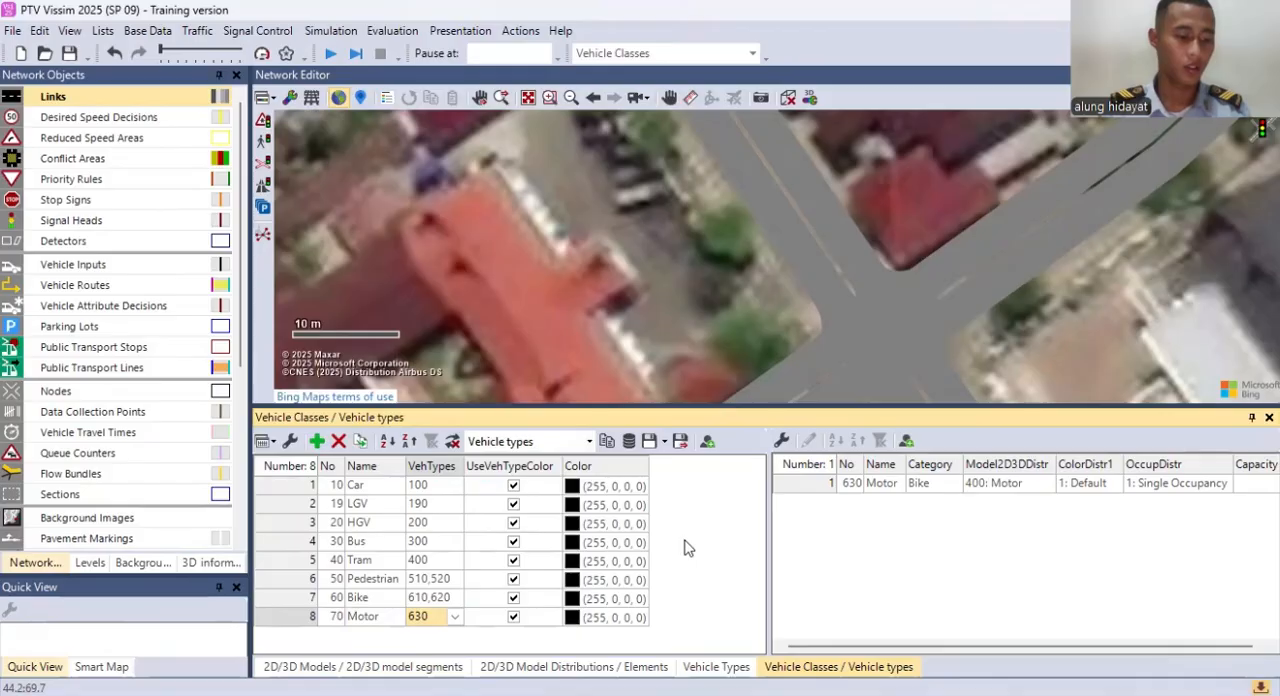
Step: Activate Vehicle Inputs as the network object type and open its list
{"action": "left_click", "coordinate": [115, 271]}
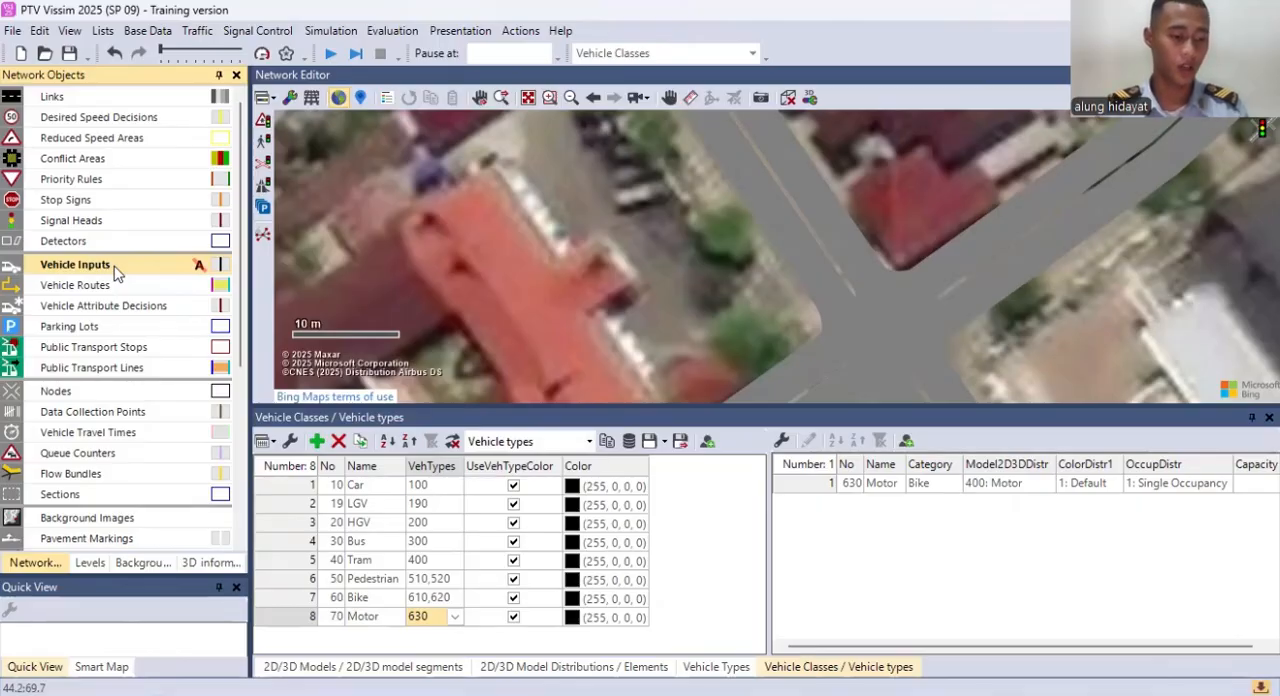
{"action": "right_click", "coordinate": [115, 272]}
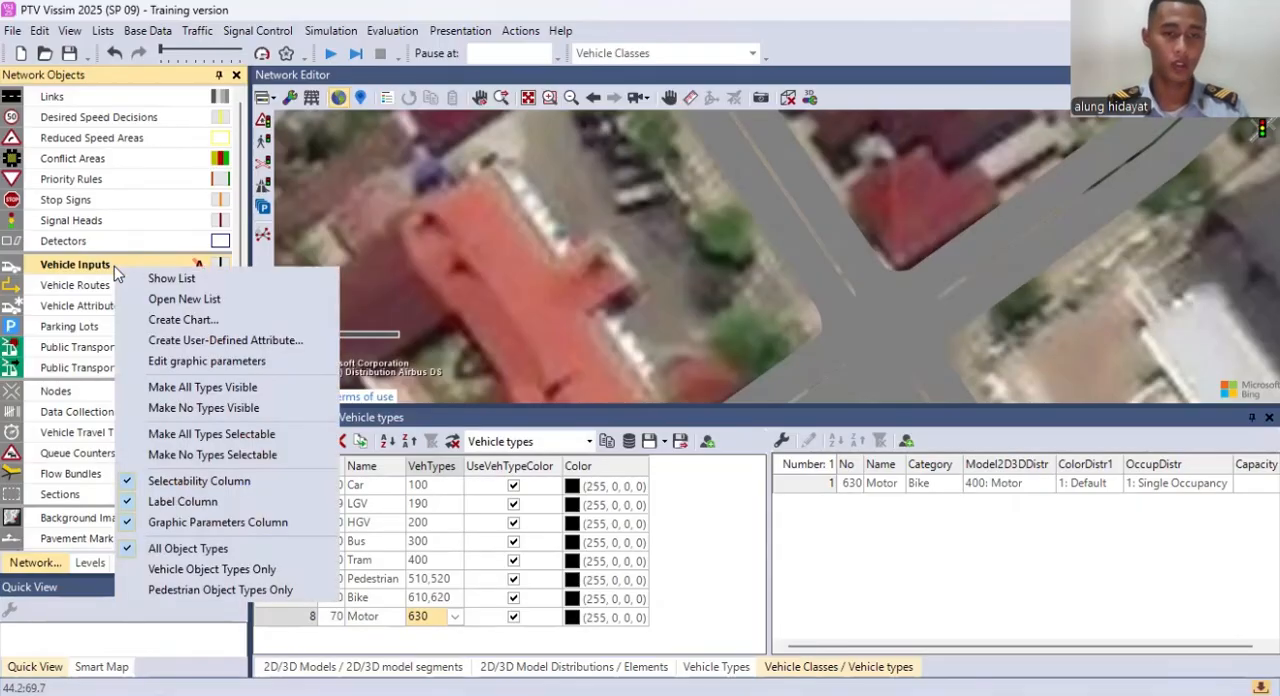
{"action": "left_click", "coordinate": [186, 297]}
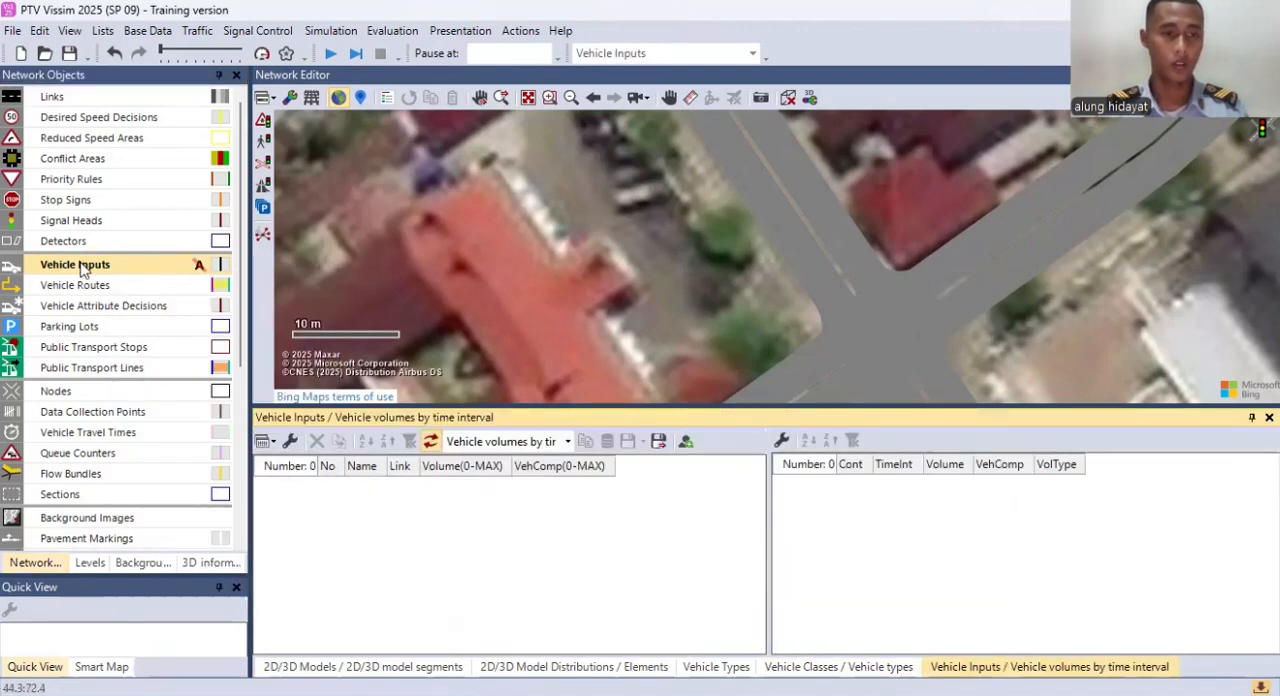
{"action": "right_click", "coordinate": [120, 266]}
{"action": "left_click", "coordinate": [160, 276]}
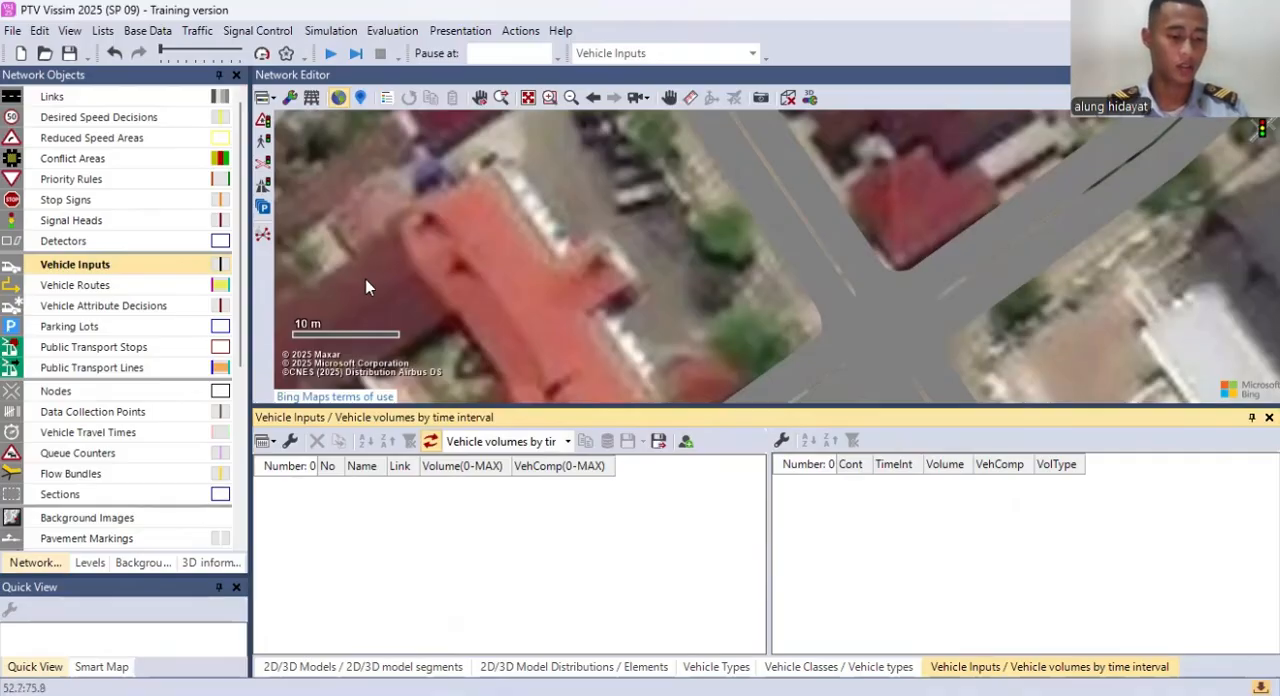
Step: Add a vehicle input on link 1: Jalan 1 at the southwestern arm of the intersection
{"action": "left_click", "coordinate": [451, 223]}
{"action": "scroll", "coordinate": [455, 215], "scroll_direction": "down", "scroll_amount": 2}
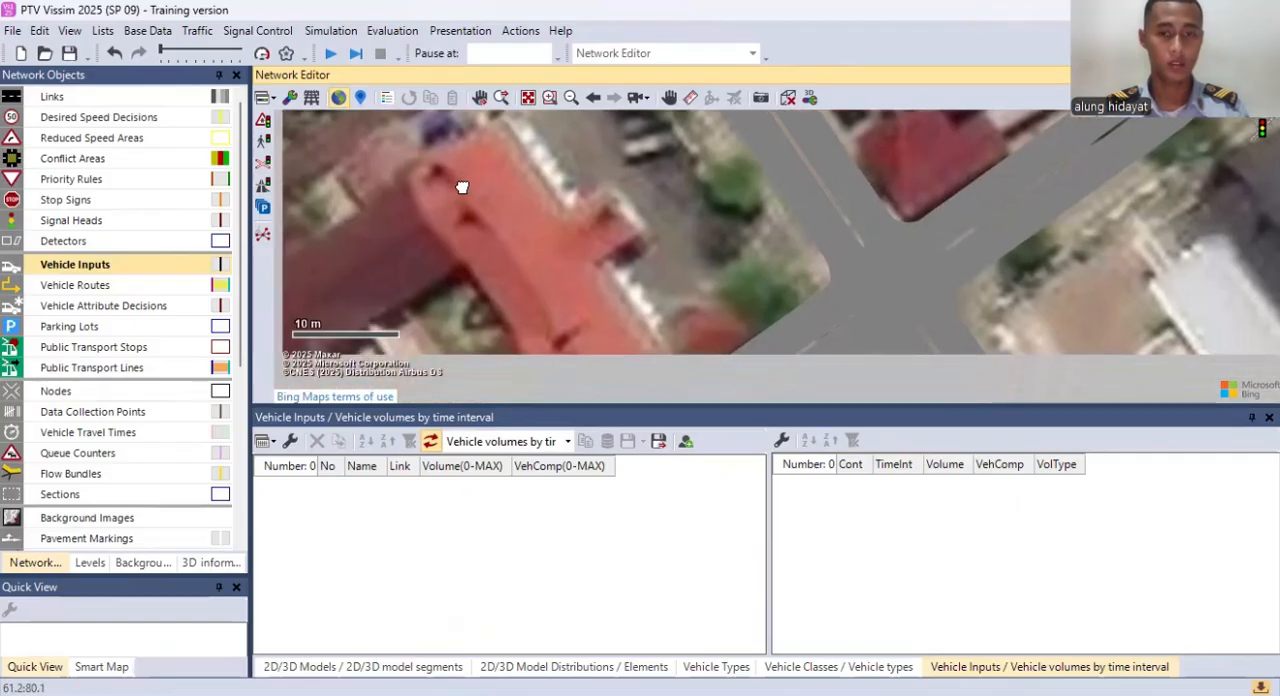
{"action": "scroll", "coordinate": [752, 238], "scroll_direction": "down", "scroll_amount": 1}
{"action": "left_click_drag", "start_coordinate": [786, 175], "coordinate": [816, 130]}
{"action": "left_click_drag", "start_coordinate": [716, 248], "coordinate": [746, 200]}
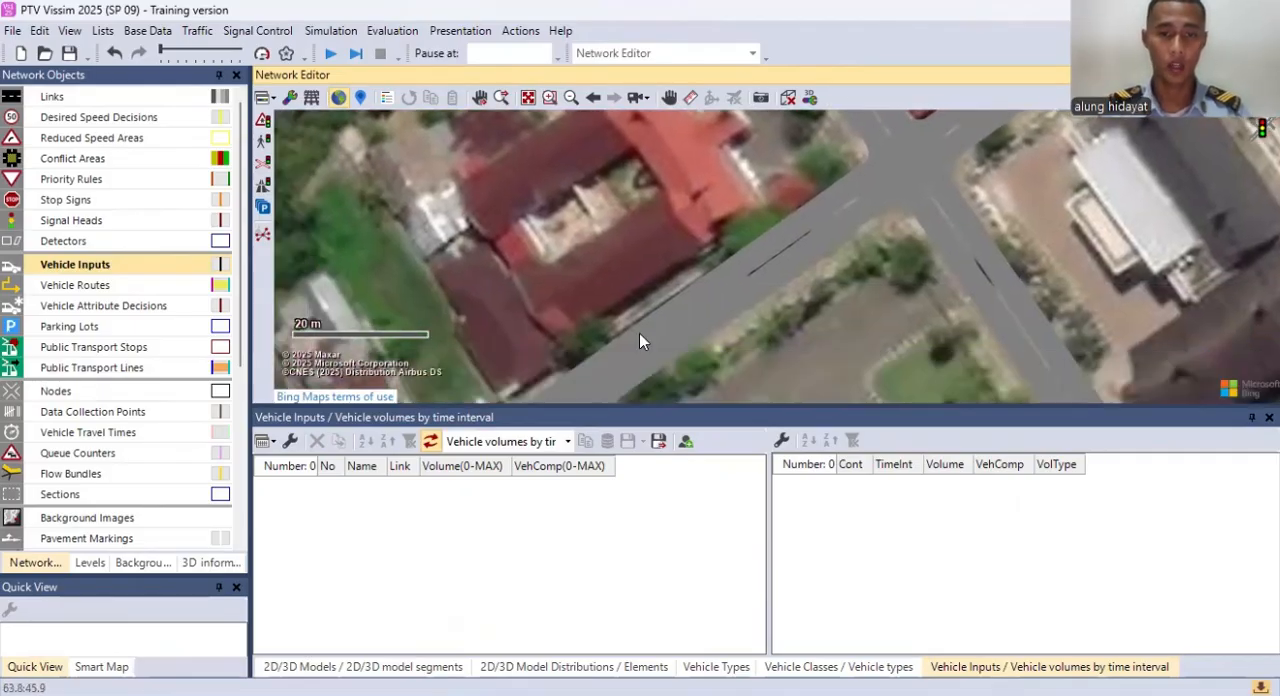
{"action": "left_click_drag", "start_coordinate": [663, 292], "coordinate": [701, 246]}
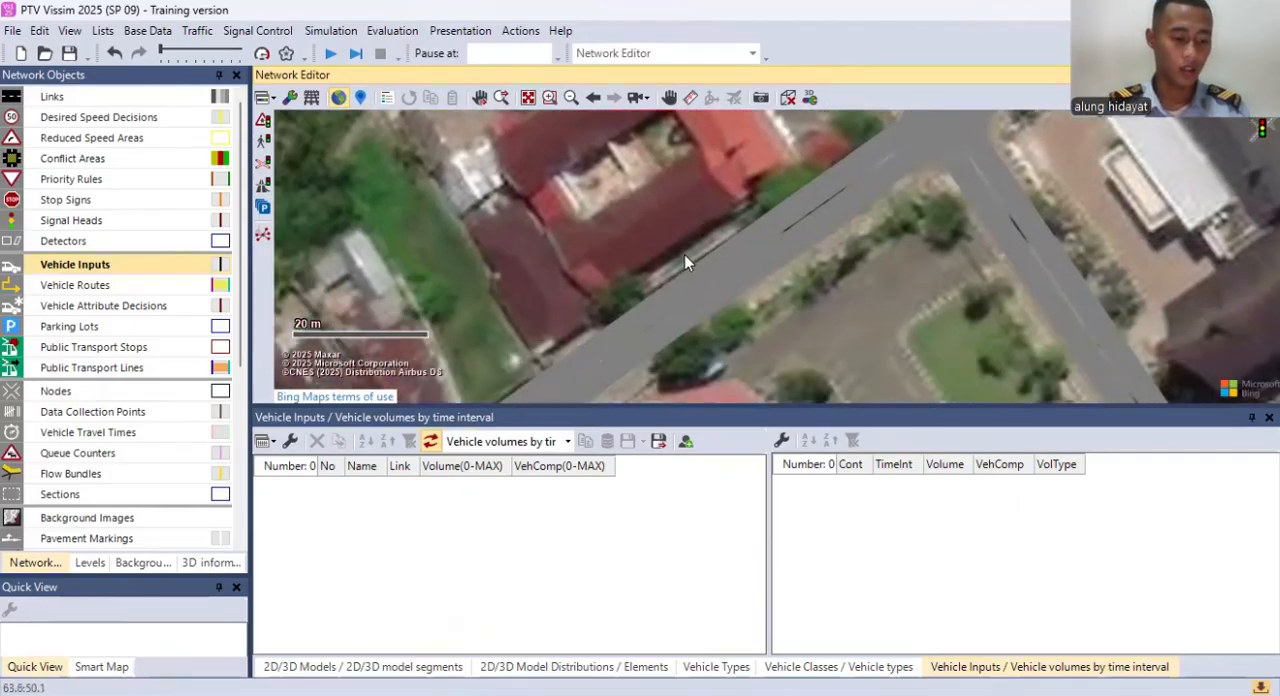
{"action": "left_click_drag", "start_coordinate": [685, 255], "coordinate": [740, 210]}
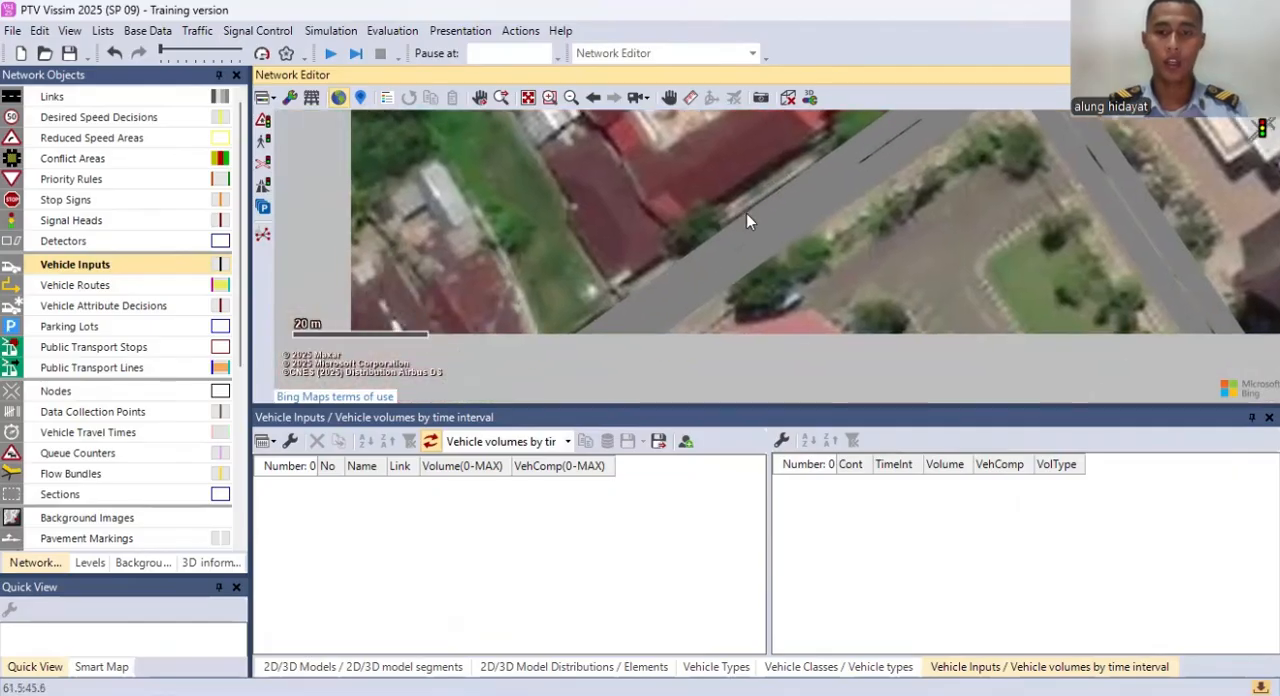
{"action": "left_click_drag", "start_coordinate": [681, 275], "coordinate": [836, 178]}
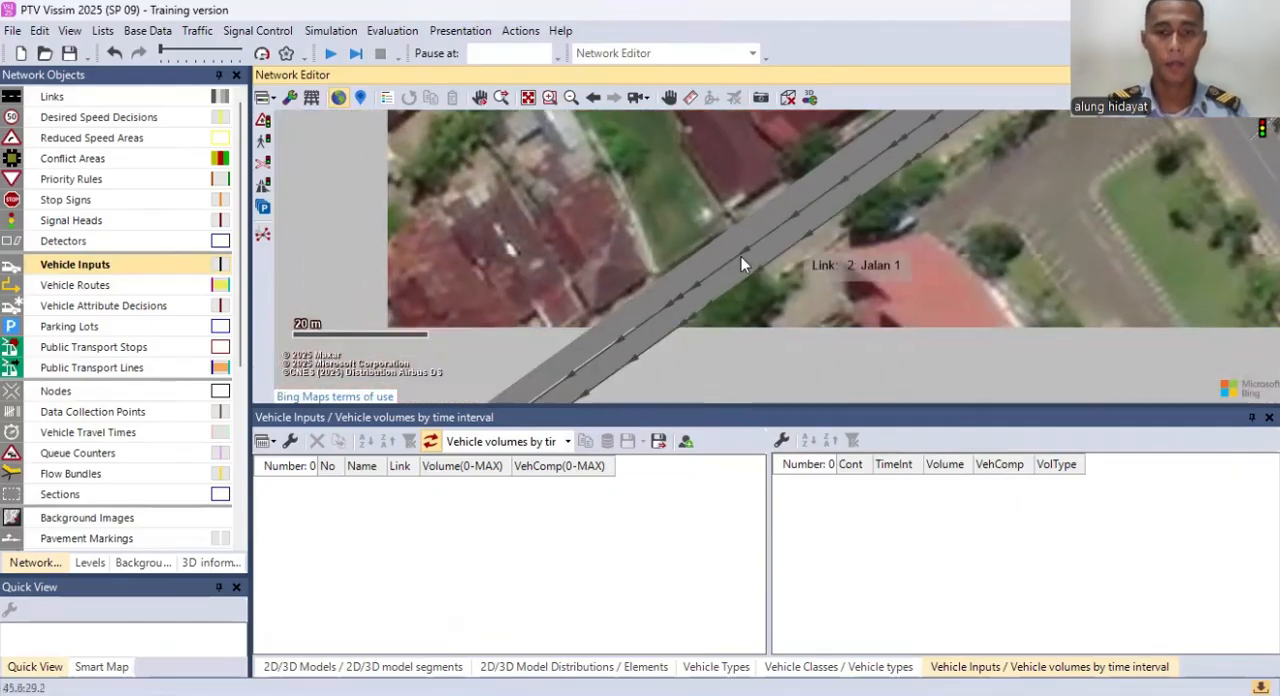
{"action": "scroll", "coordinate": [767, 259], "scroll_direction": "down", "scroll_amount": 1}
{"action": "right_click", "coordinate": [606, 337]}
Step: Add a vehicle input on link 3: Jalan 2 at the northwestern arm of the intersection
{"action": "left_click_drag", "start_coordinate": [804, 262], "coordinate": [526, 323]}
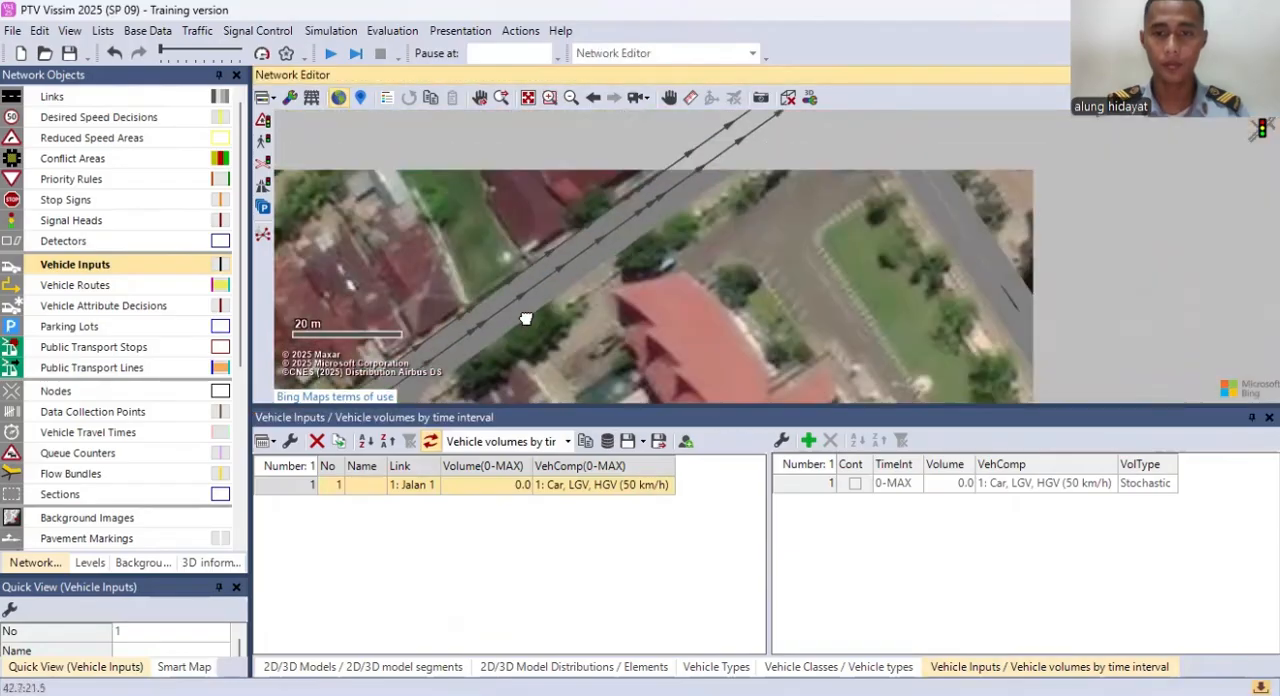
{"action": "scroll", "coordinate": [737, 161], "scroll_direction": "down", "scroll_amount": 2}
{"action": "left_click_drag", "start_coordinate": [802, 168], "coordinate": [777, 296]}
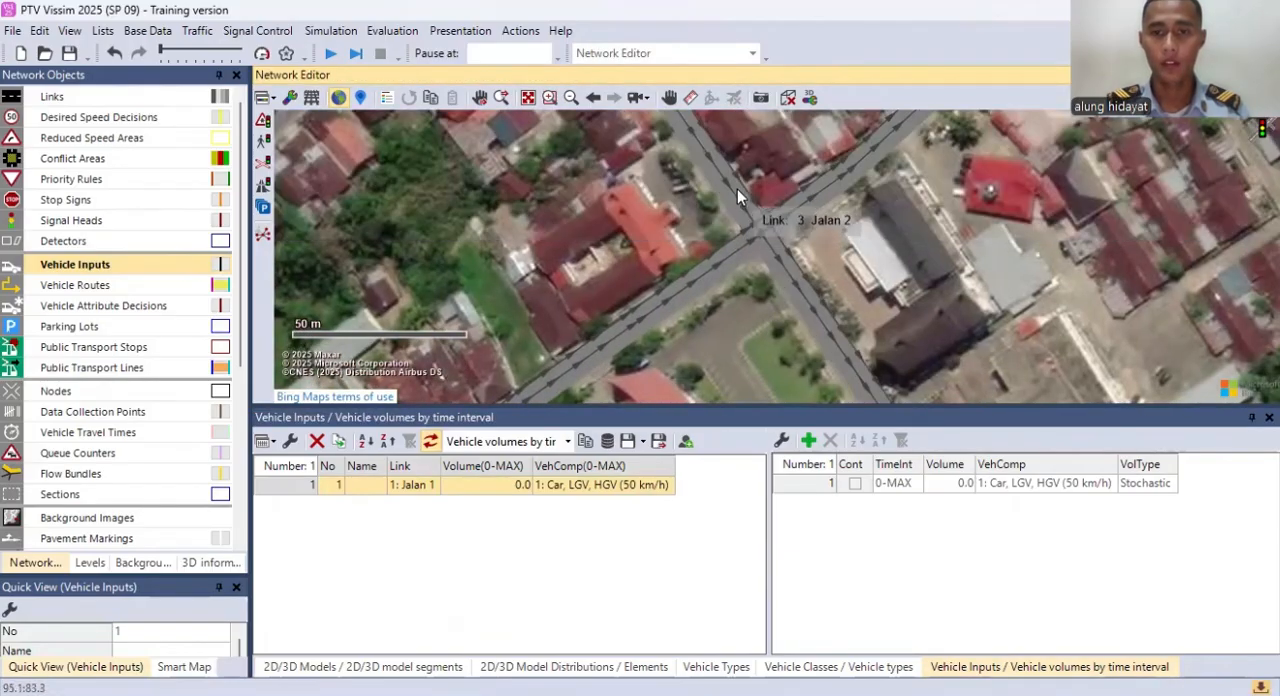
{"action": "right_click", "coordinate": [735, 187]}
Step: Add vehicle inputs on link 2: Jalan 1 at the northeastern arm and link 4: Jalan 2 at the southeastern arm
{"action": "right_click", "coordinate": [803, 192]}
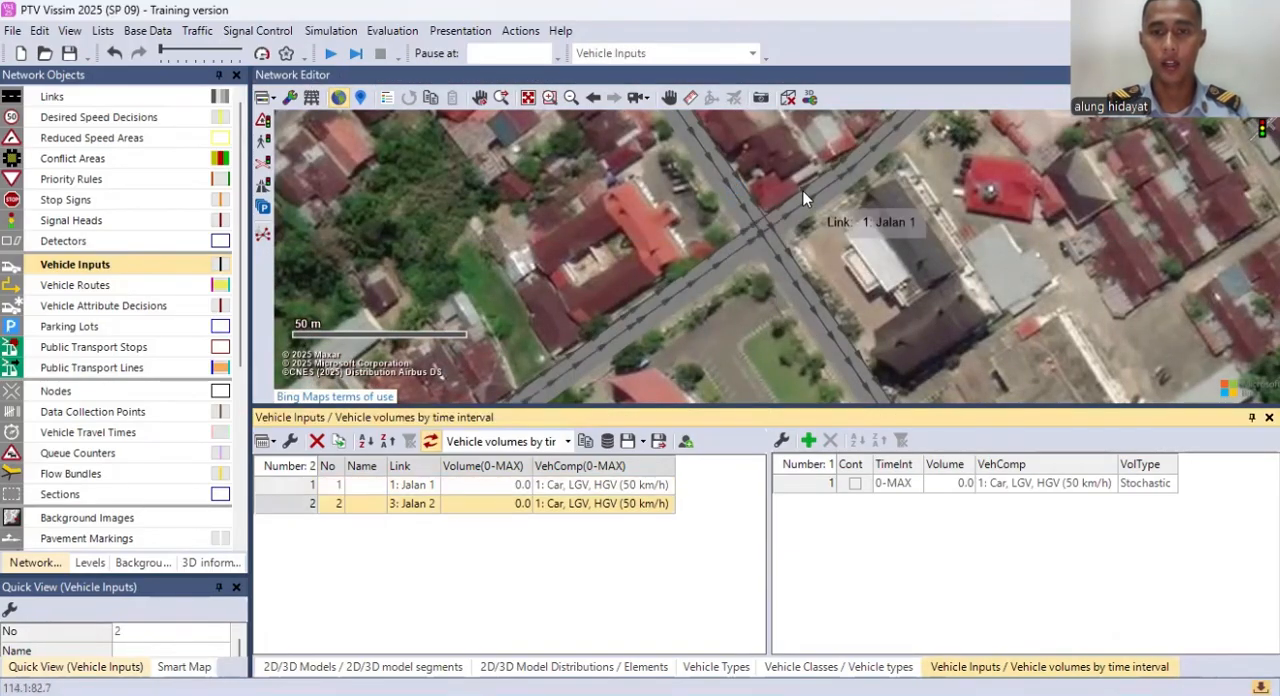
{"action": "left_click_drag", "start_coordinate": [822, 328], "coordinate": [795, 269]}
{"action": "right_click", "coordinate": [795, 269]}
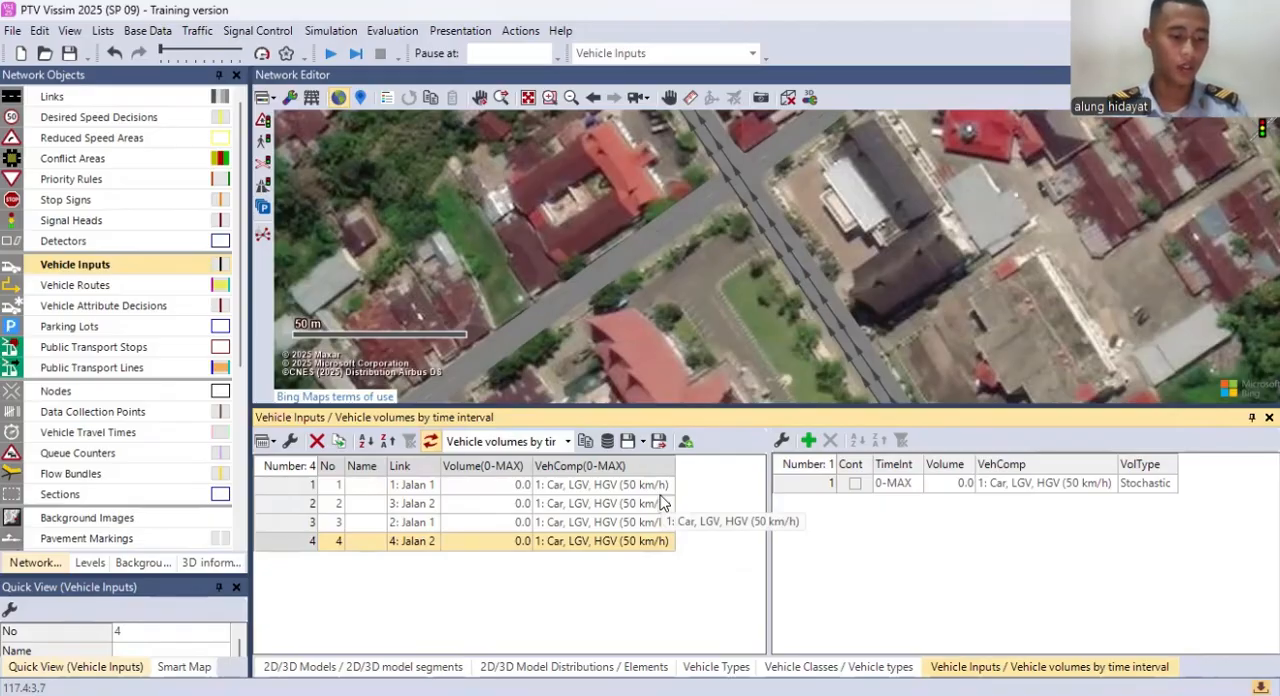
Step: Activate static Vehicle Routes as the network object type and assign a newly added vehicle composition to the vehicle input on link 1: Jalan 1
{"action": "left_click", "coordinate": [147, 287]}
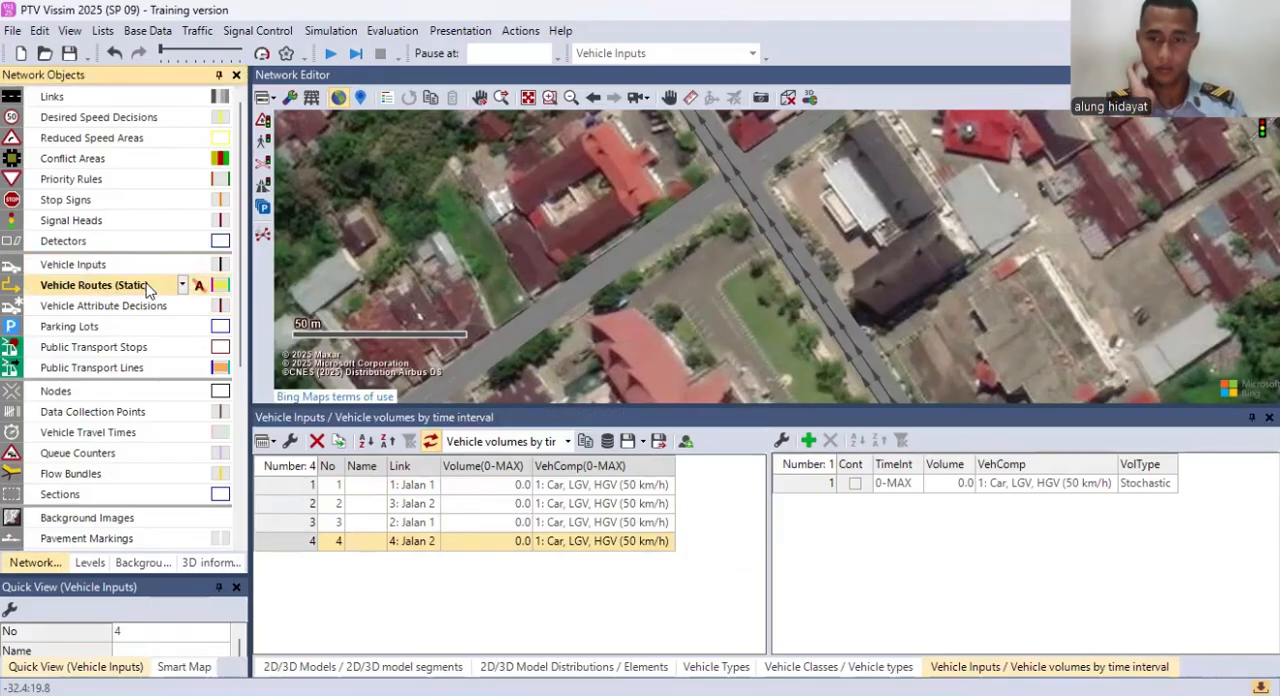
{"action": "left_click", "coordinate": [405, 485]}
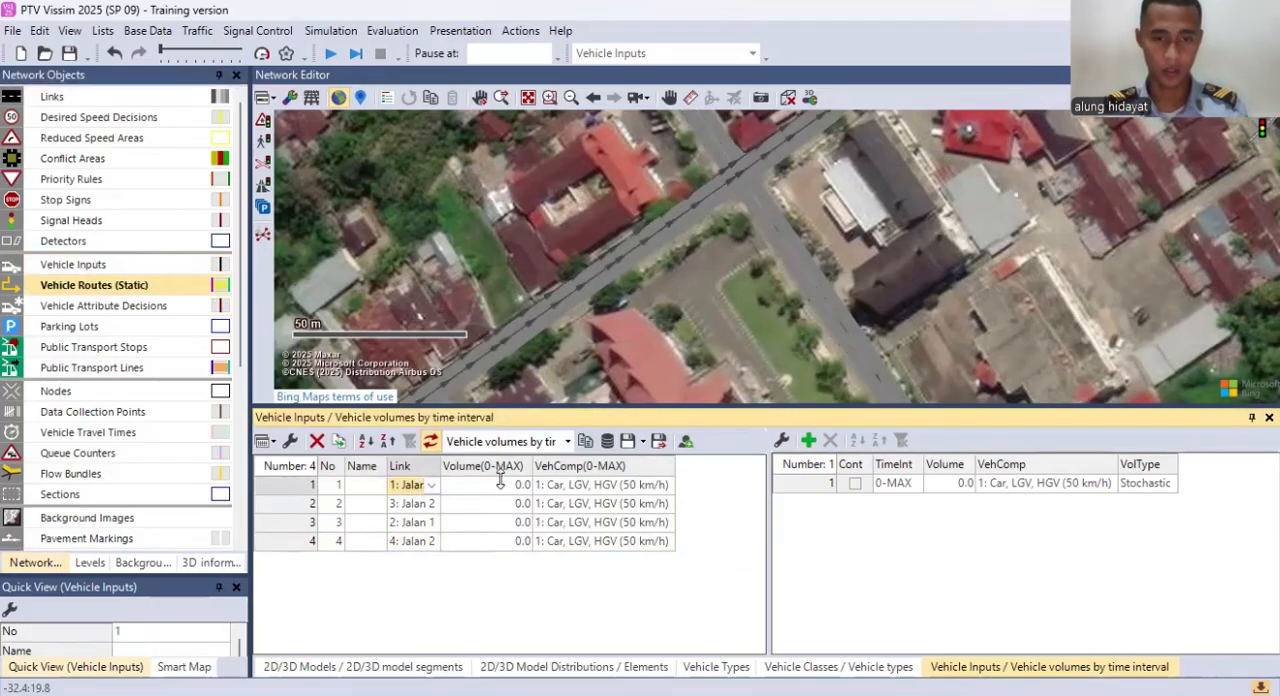
{"action": "left_click", "coordinate": [1015, 484]}
{"action": "left_click", "coordinate": [1112, 484]}
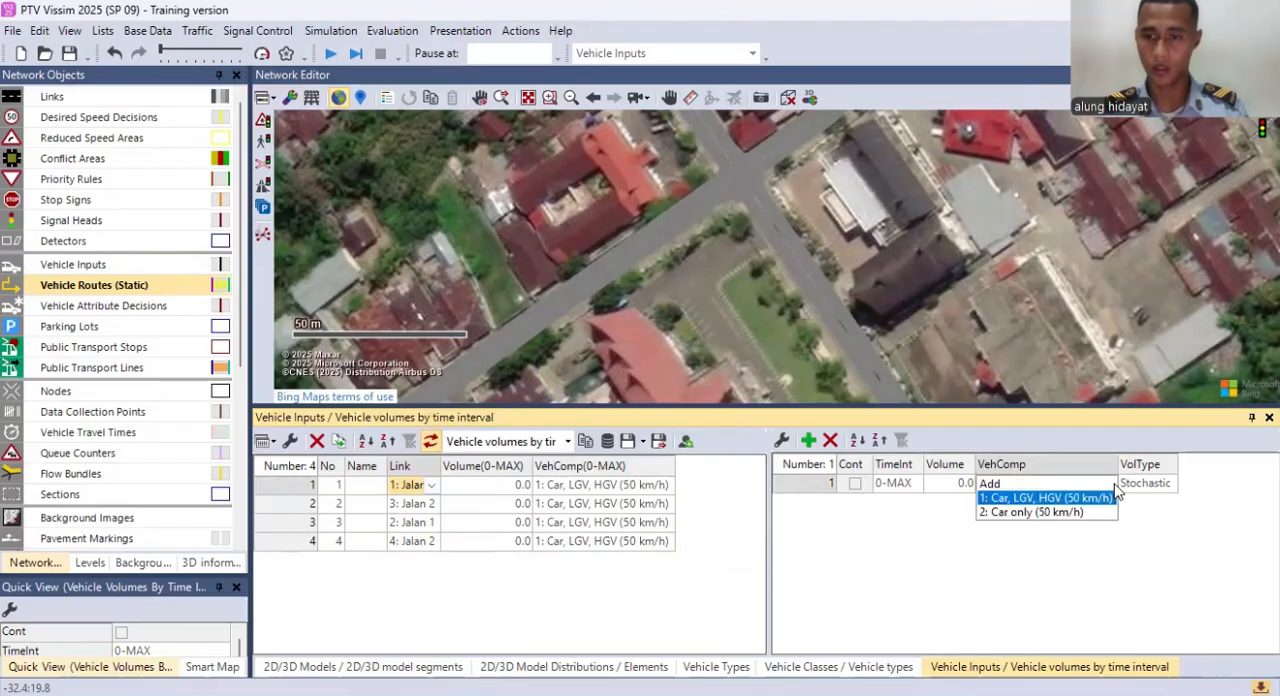
{"action": "left_click", "coordinate": [982, 484]}
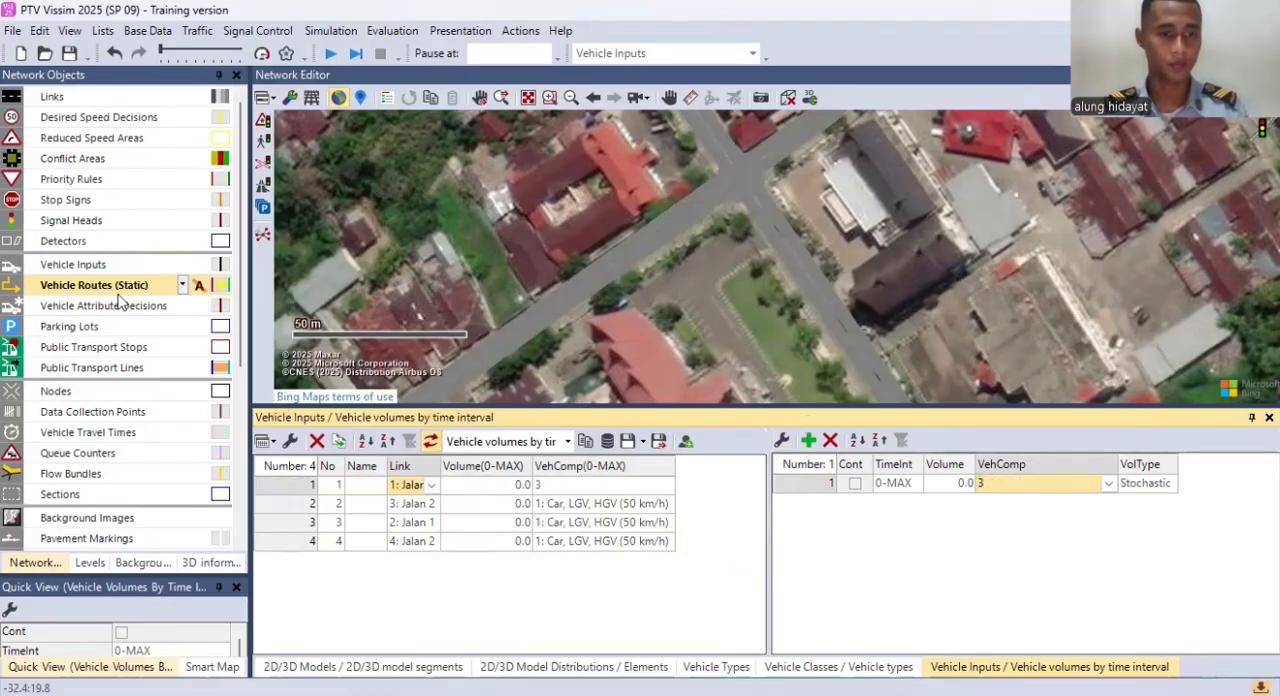
Step: Open the static vehicle routing decisions list and place a routing decision on link 1: Jalan 1, about 1.6 m from its southwestern start
{"action": "scroll", "coordinate": [504, 292], "scroll_direction": "up", "scroll_amount": 3}
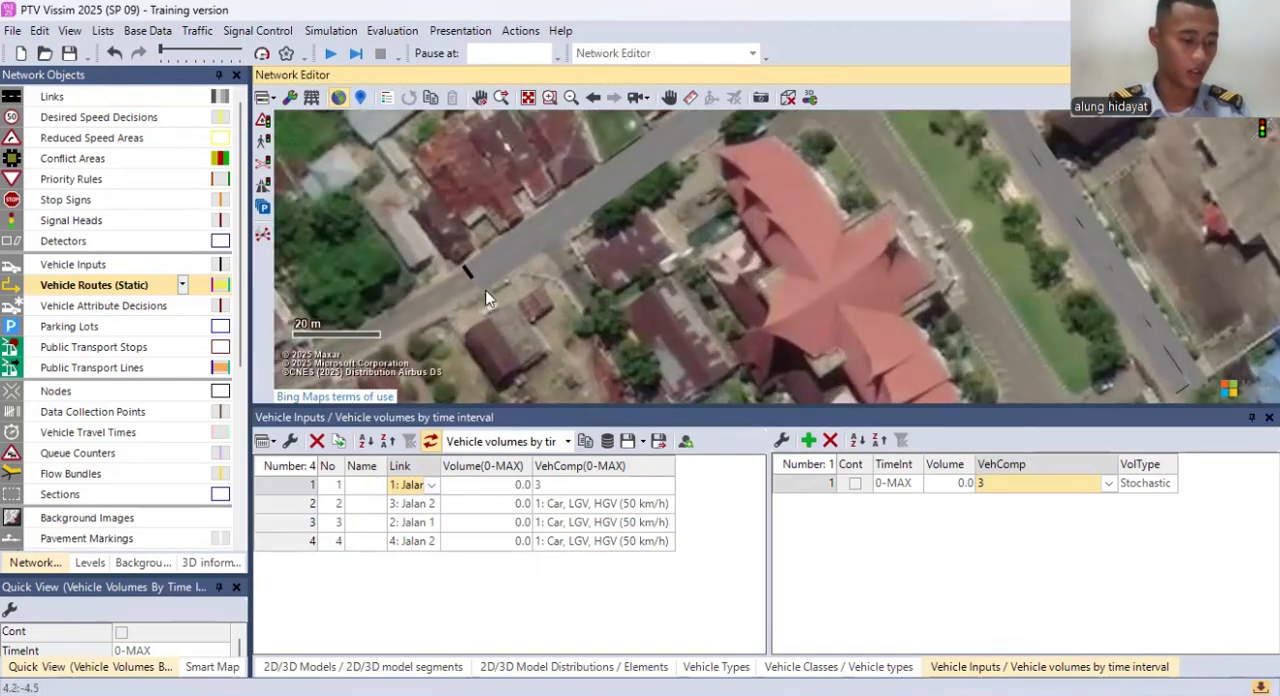
{"action": "right_click", "coordinate": [132, 287]}
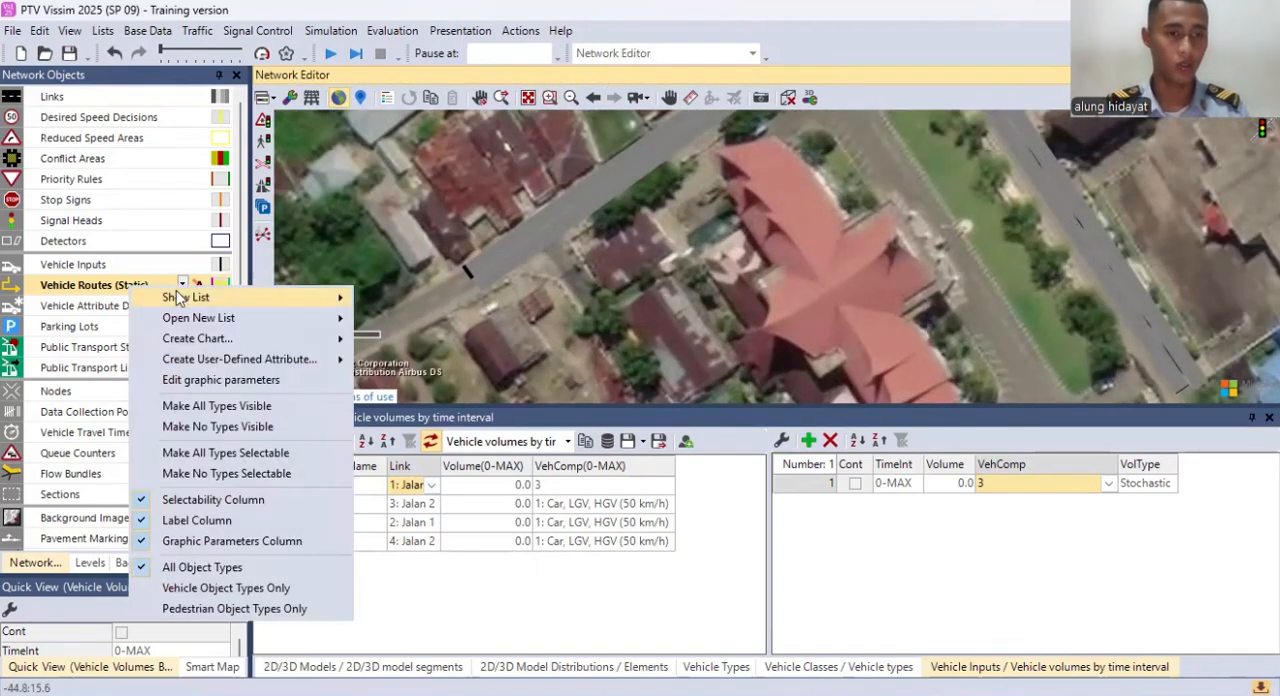
{"action": "mouse_move", "coordinate": [307, 318]}
{"action": "left_click", "coordinate": [398, 298]}
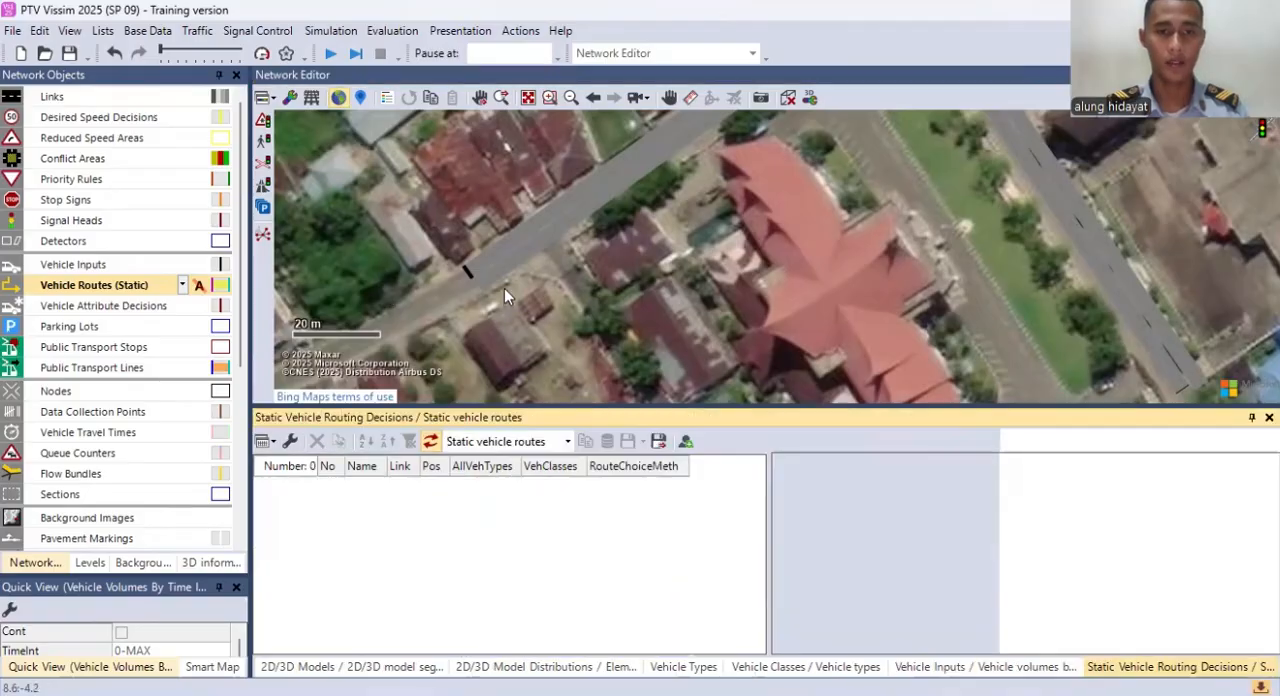
{"action": "right_click", "coordinate": [472, 267], "text": "ctrl"}
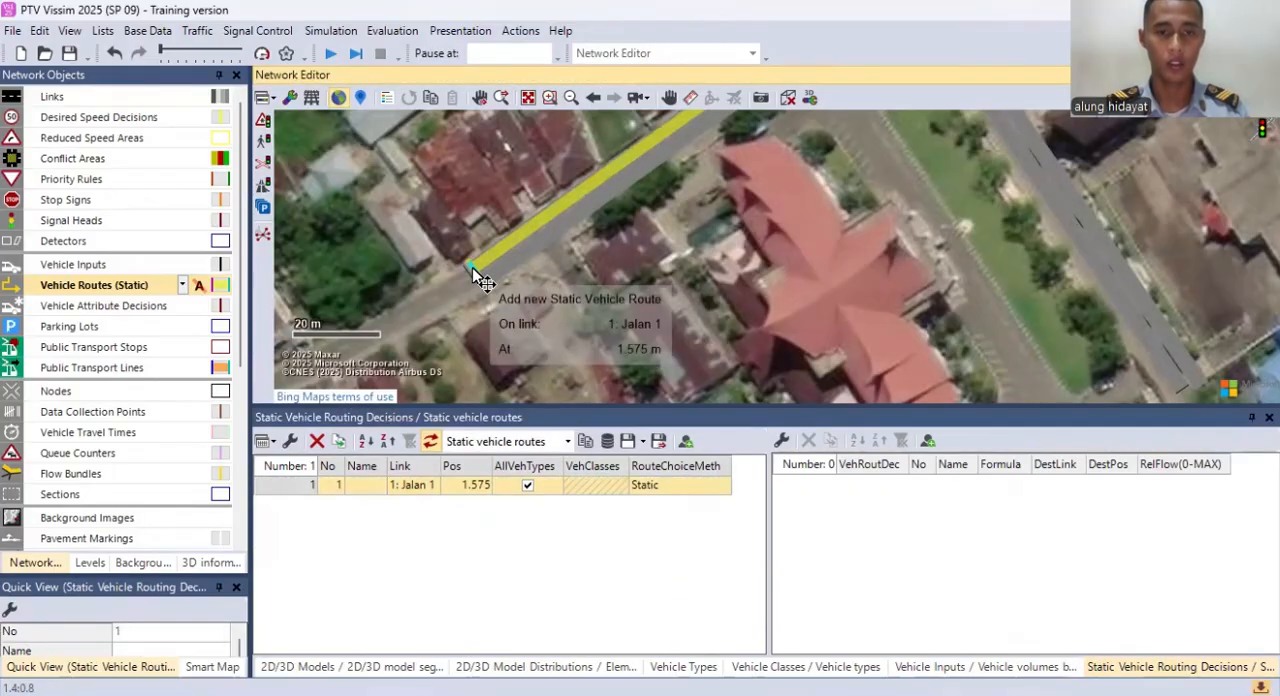
Step: Add routes from the link 1 decision to link 4 at about 224 m, link 1 at about 229 m and link 3 at about 223 m
{"action": "left_click_drag", "start_coordinate": [734, 276], "coordinate": [740, 440]}
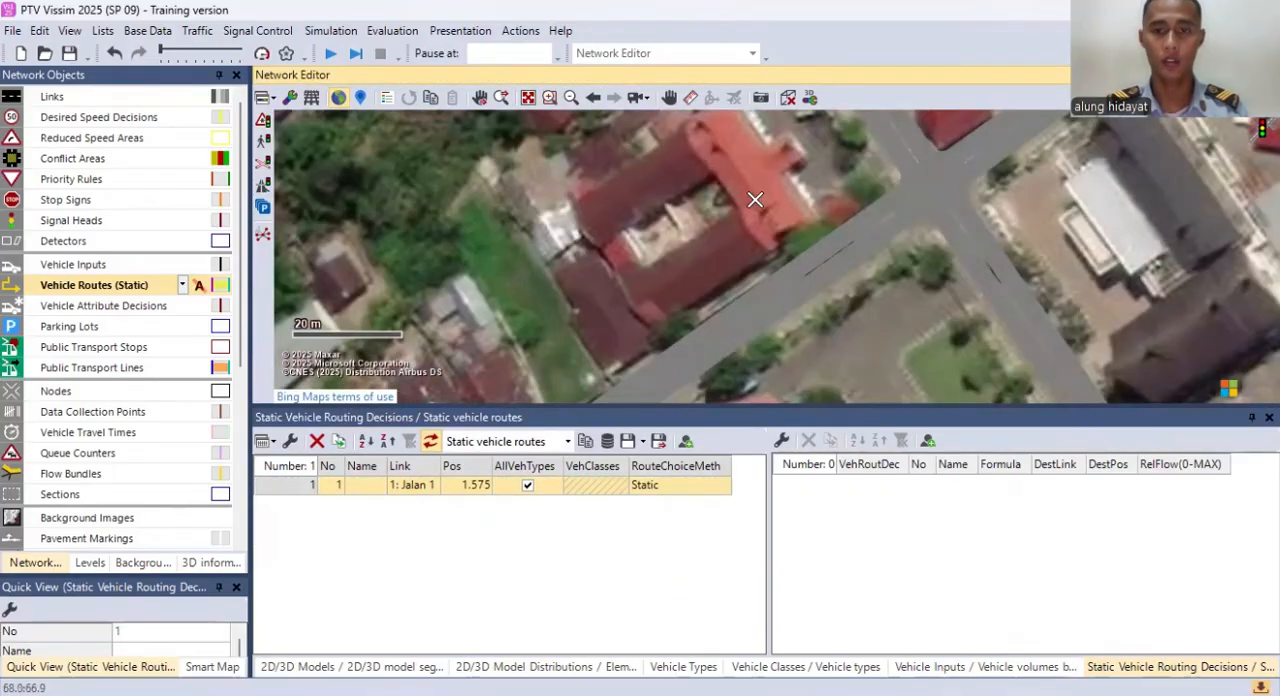
{"action": "scroll", "coordinate": [754, 203], "scroll_direction": "down", "scroll_amount": 3}
{"action": "left_click_drag", "start_coordinate": [760, 225], "coordinate": [807, 331]}
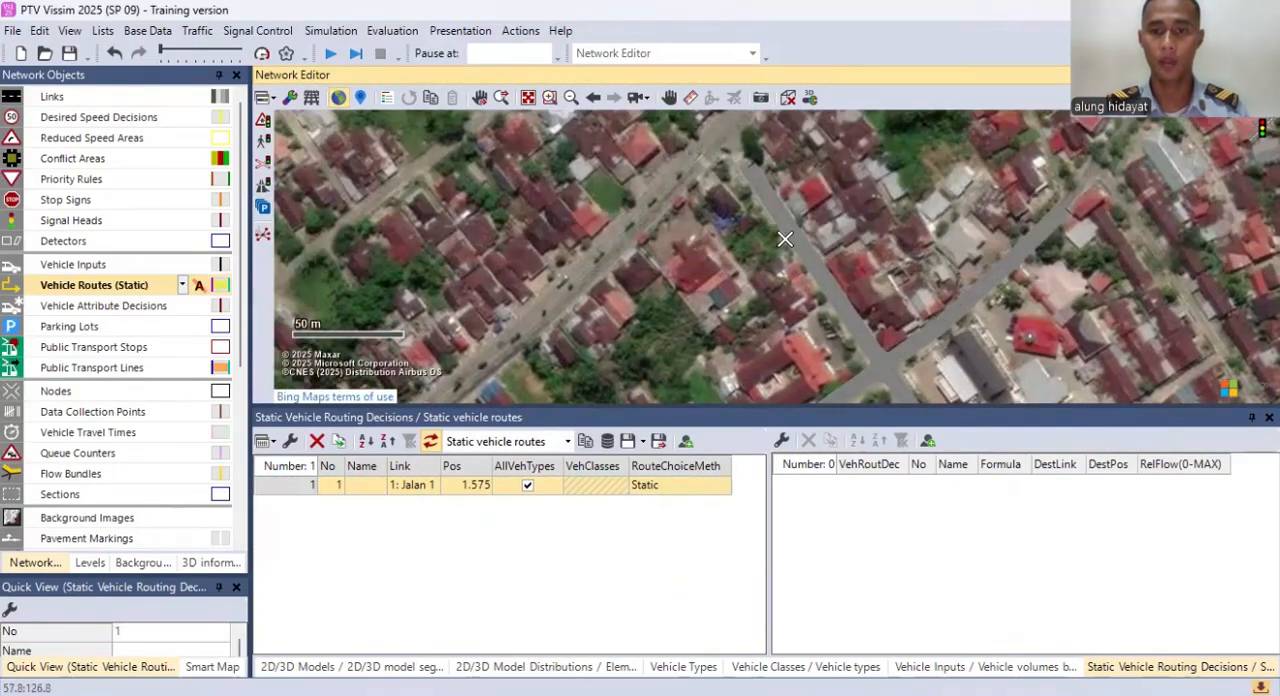
{"action": "left_click", "coordinate": [748, 170]}
{"action": "left_click_drag", "start_coordinate": [880, 233], "coordinate": [651, 205]}
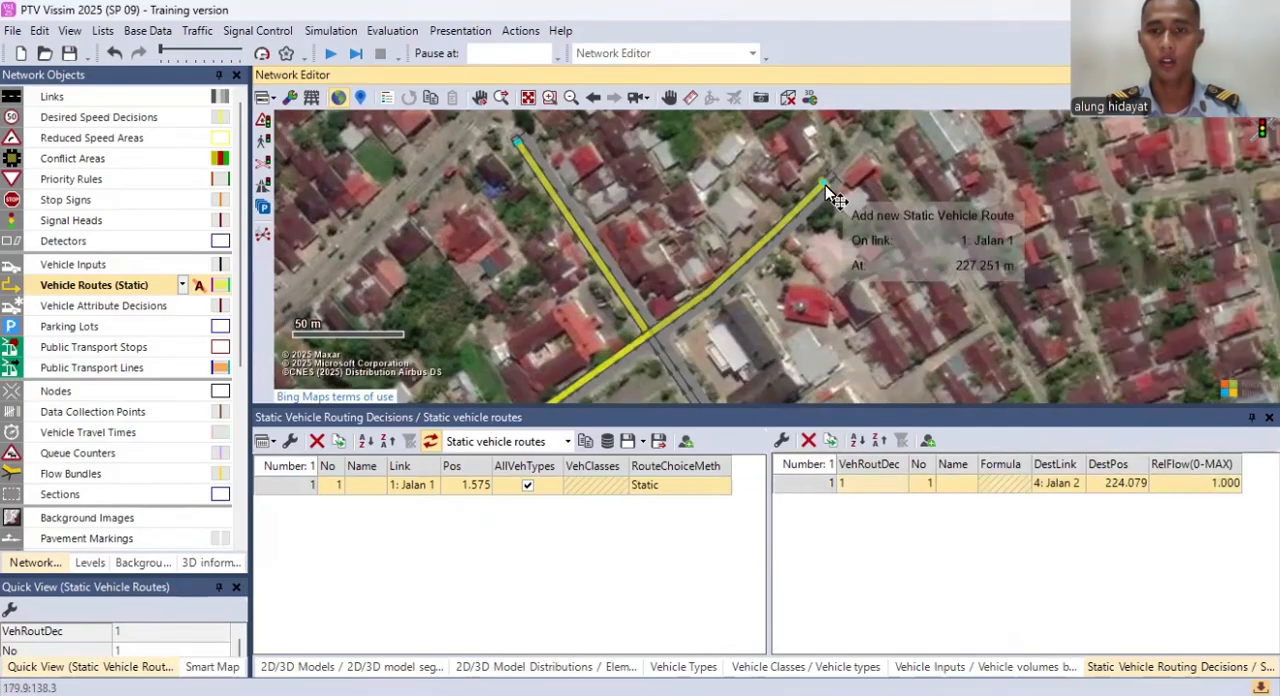
{"action": "left_click", "coordinate": [825, 181]}
{"action": "left_click_drag", "start_coordinate": [810, 264], "coordinate": [780, 84]}
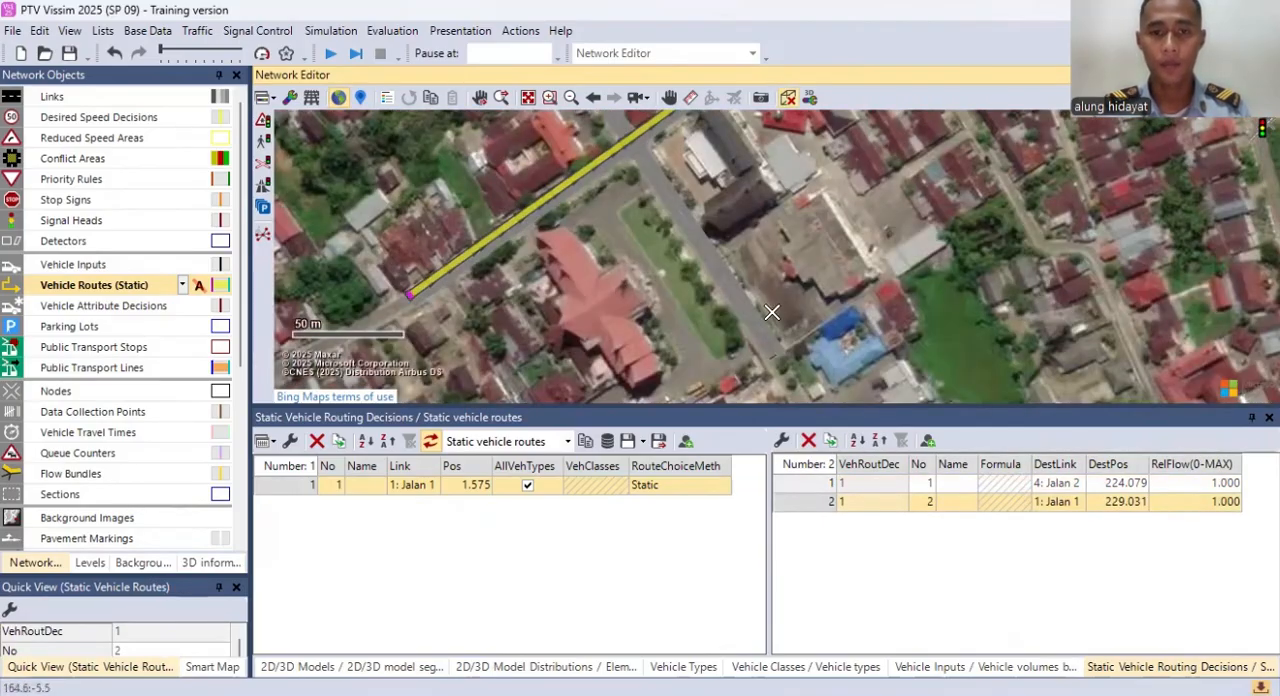
{"action": "left_click", "coordinate": [776, 347]}
{"action": "left_click_drag", "start_coordinate": [669, 254], "coordinate": [699, 291]}
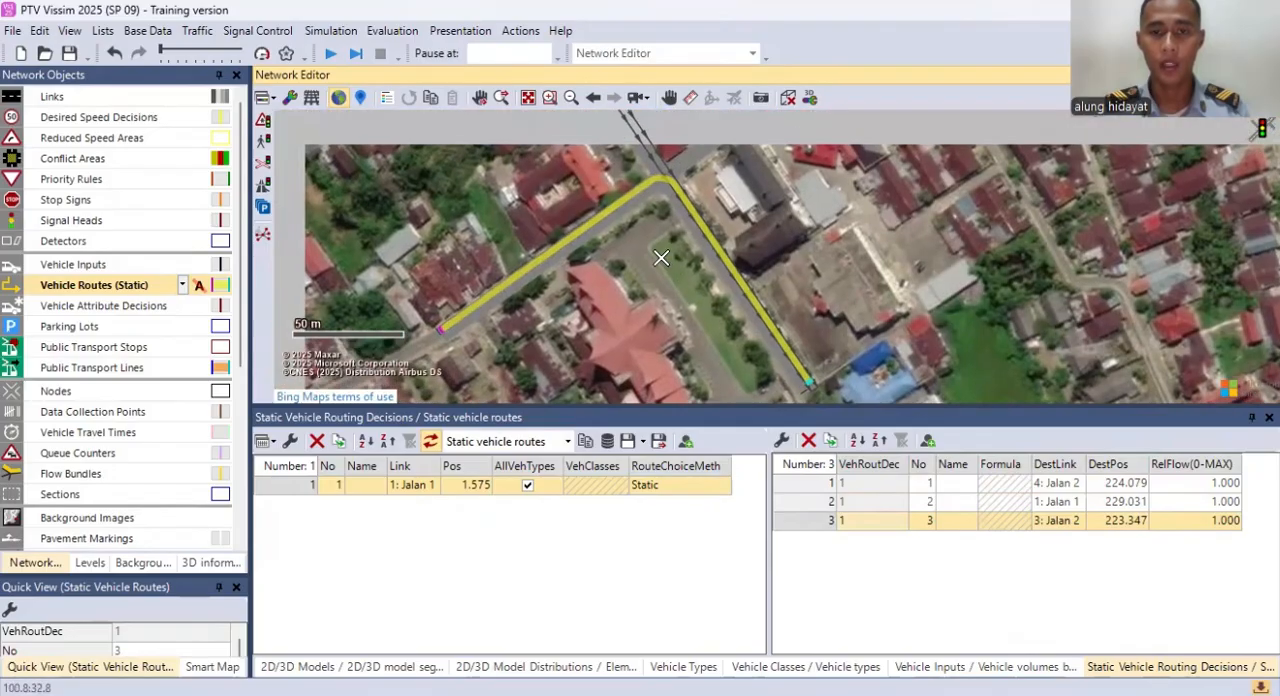
{"action": "left_click", "coordinate": [840, 285]}
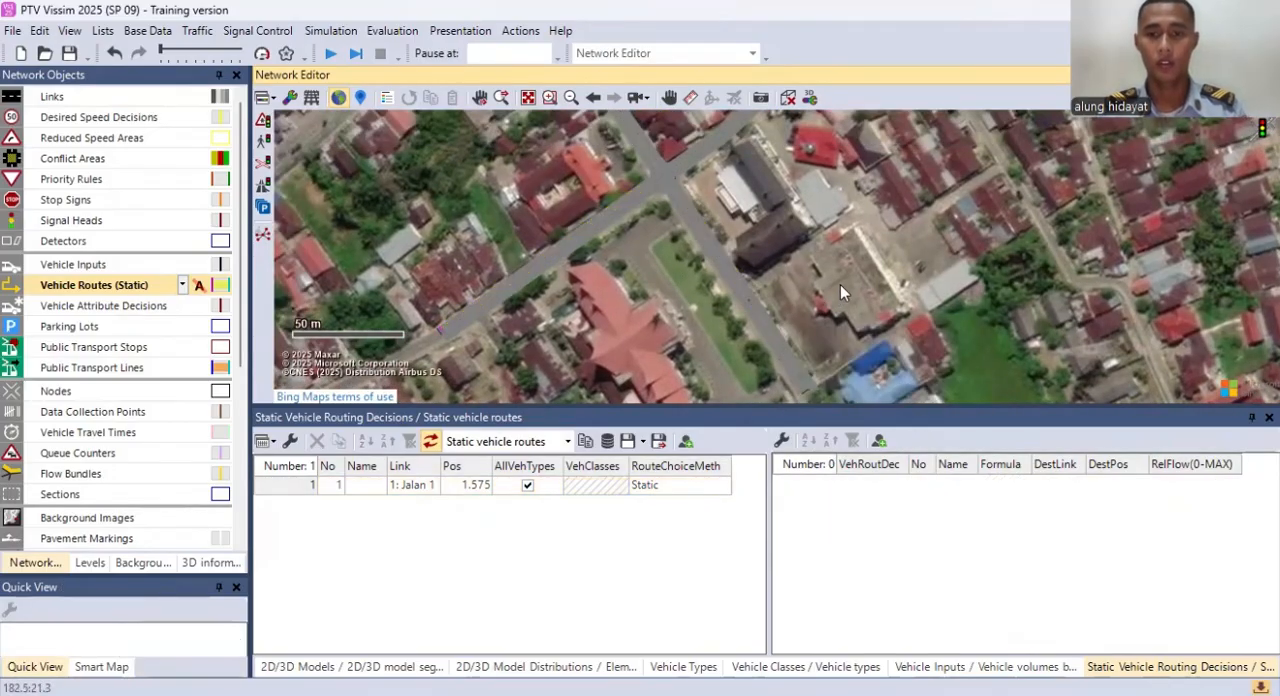
Step: Place a static routing decision on link 3: Jalan 2 at the northwestern arm, about 2.1 m from the link start
{"action": "left_click", "coordinate": [105, 287]}
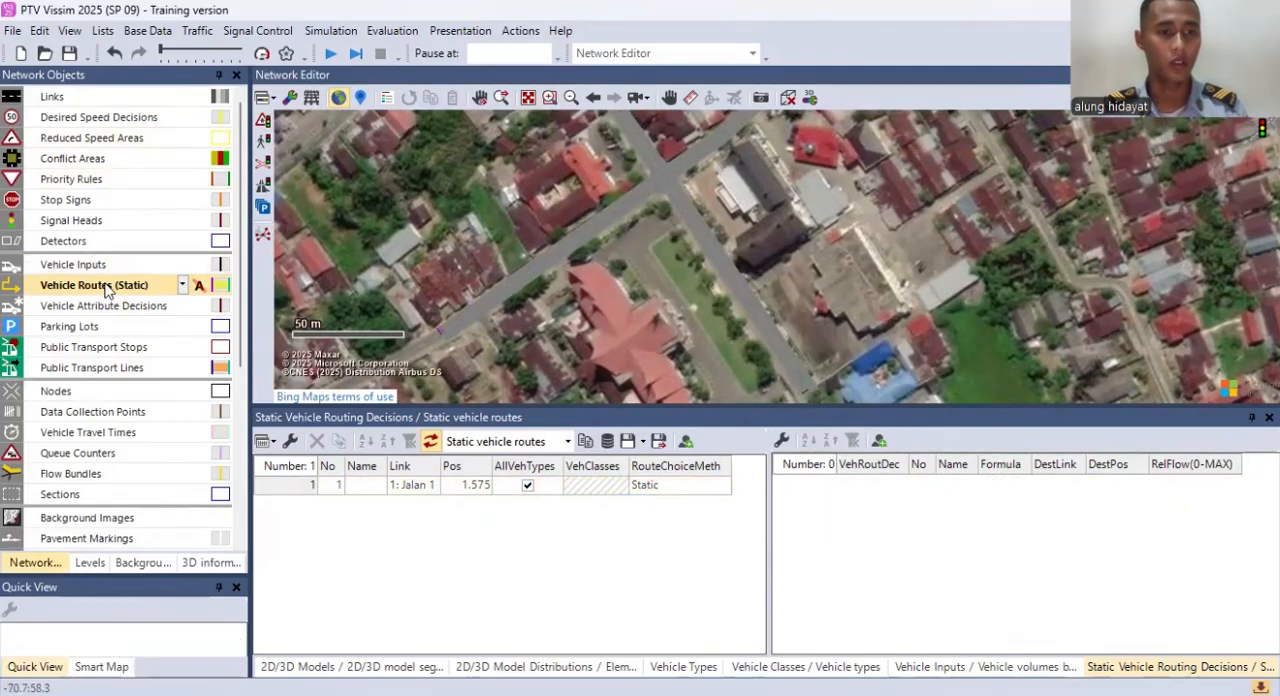
{"action": "right_click", "coordinate": [455, 541]}
{"action": "left_click", "coordinate": [669, 263]}
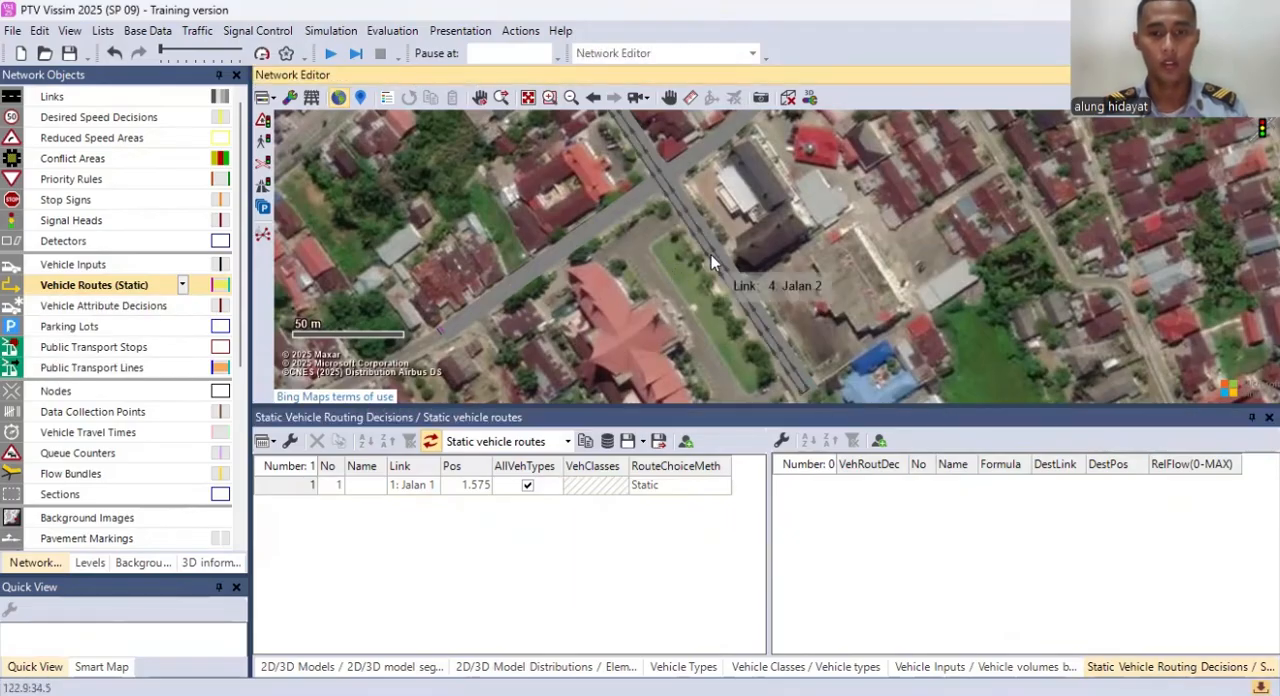
{"action": "left_click_drag", "start_coordinate": [629, 170], "coordinate": [663, 290]}
{"action": "left_click_drag", "start_coordinate": [622, 185], "coordinate": [651, 241]}
{"action": "right_click", "coordinate": [602, 162], "text": "ctrl"}
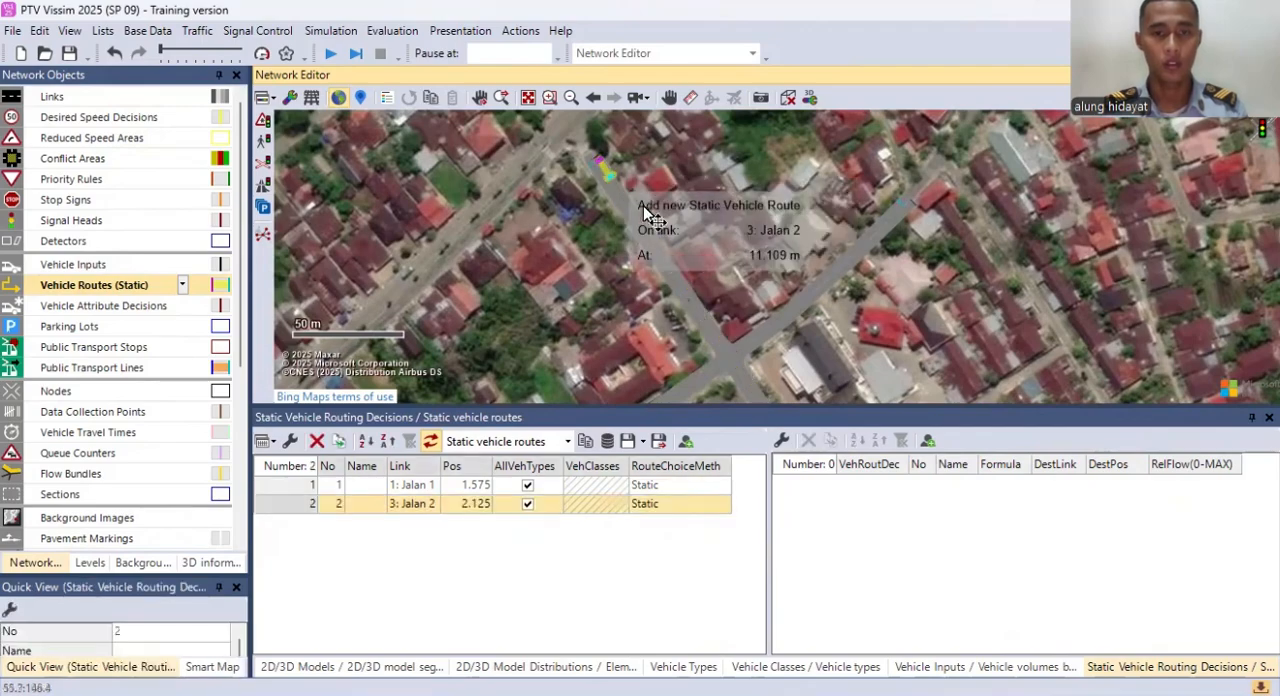
Step: Add routes from the link 3 decision to link 1 at about 228 m, link 3 at about 222 m and link 2 at about 231 m
{"action": "left_click", "coordinate": [898, 204]}
{"action": "left_click_drag", "start_coordinate": [826, 308], "coordinate": [744, 88]}
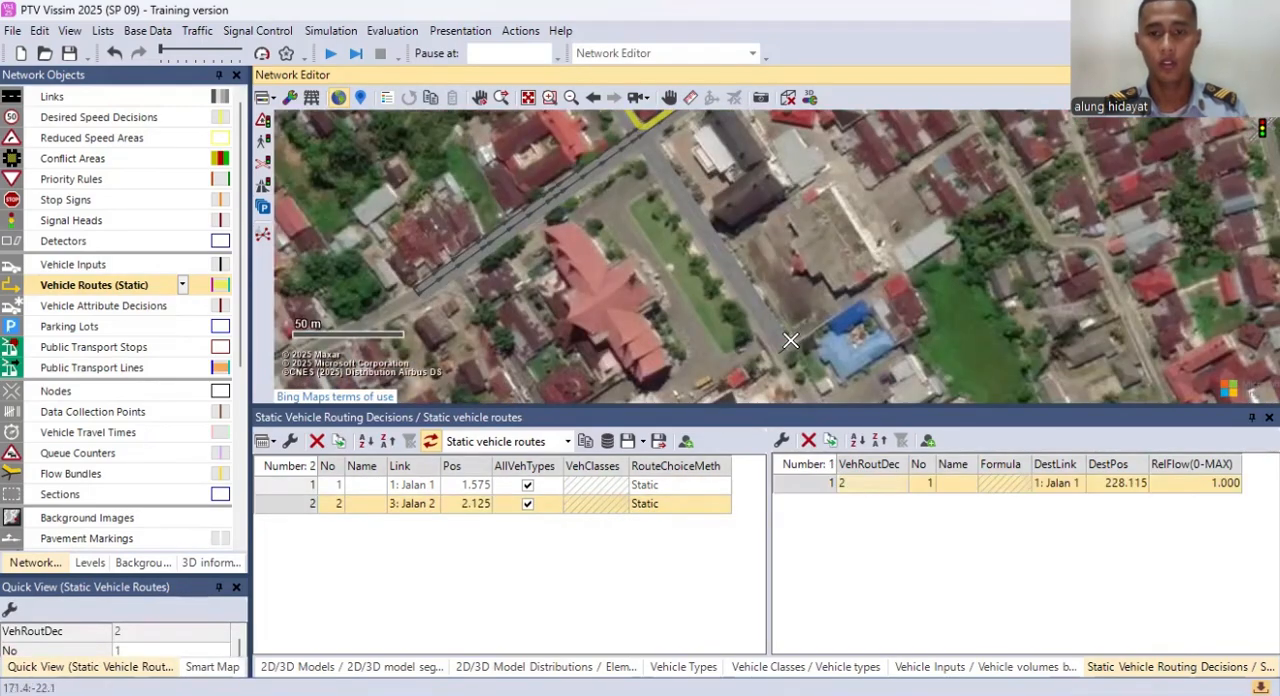
{"action": "left_click", "coordinate": [790, 343]}
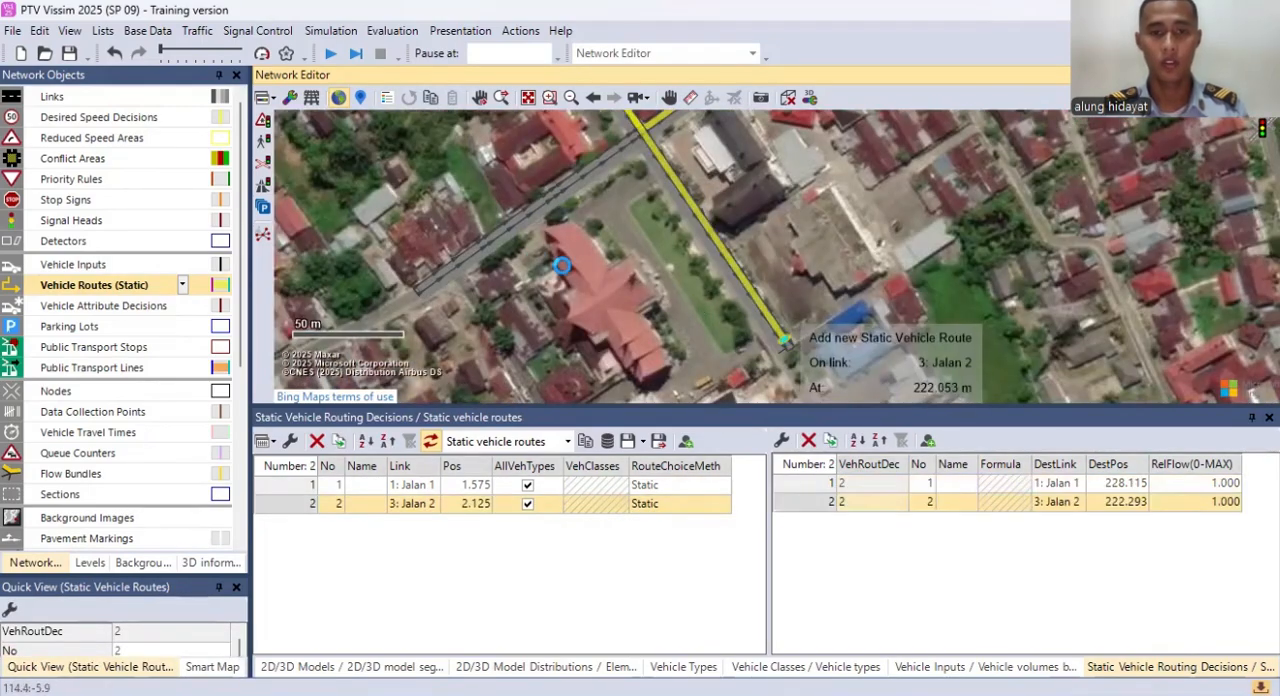
{"action": "left_click", "coordinate": [424, 294]}
{"action": "left_click_drag", "start_coordinate": [435, 170], "coordinate": [564, 382]}
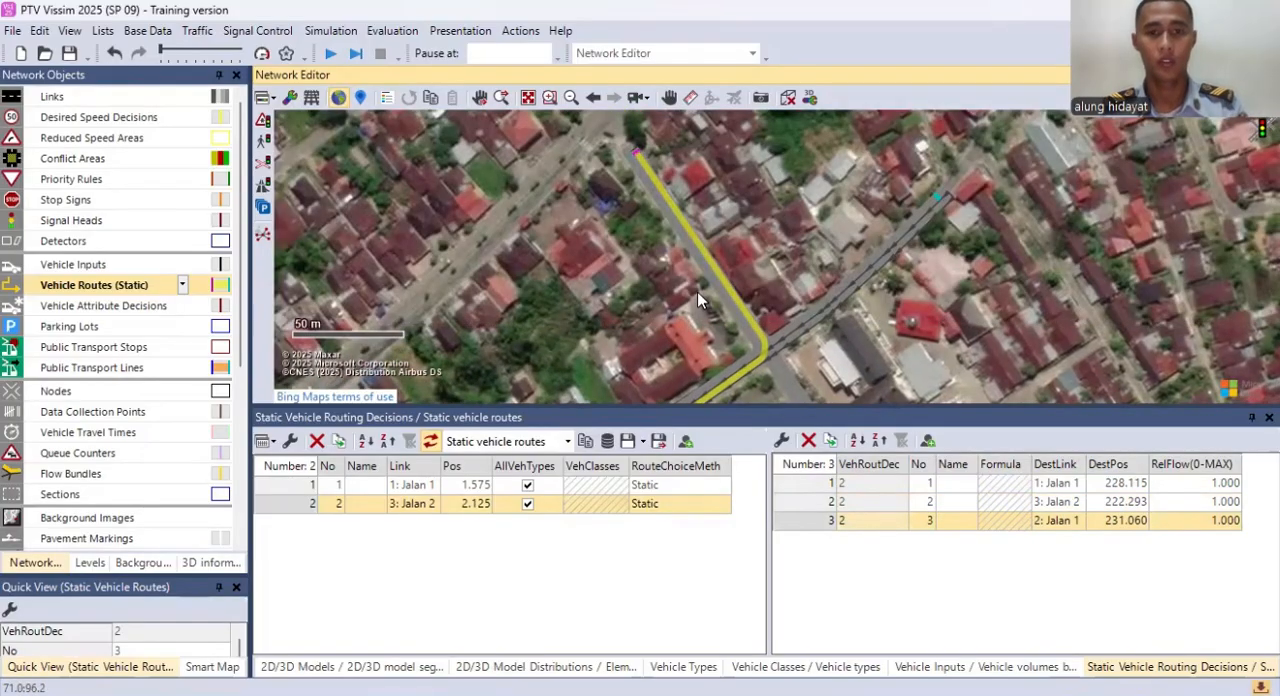
{"action": "left_click", "coordinate": [786, 205]}
{"action": "left_click_drag", "start_coordinate": [793, 249], "coordinate": [783, 243]}
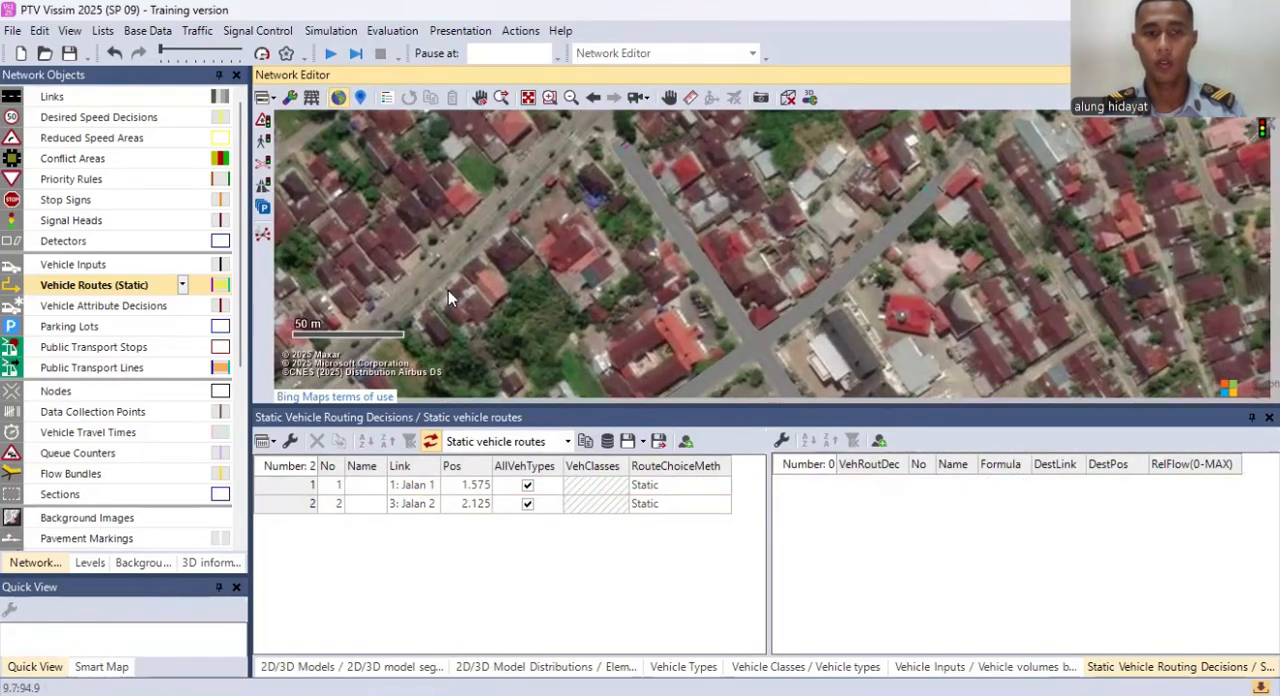
Step: Place a static routing decision on link 2: Jalan 1 at the northeastern arm, about 3.9 m from the link start
{"action": "left_click", "coordinate": [182, 285]}
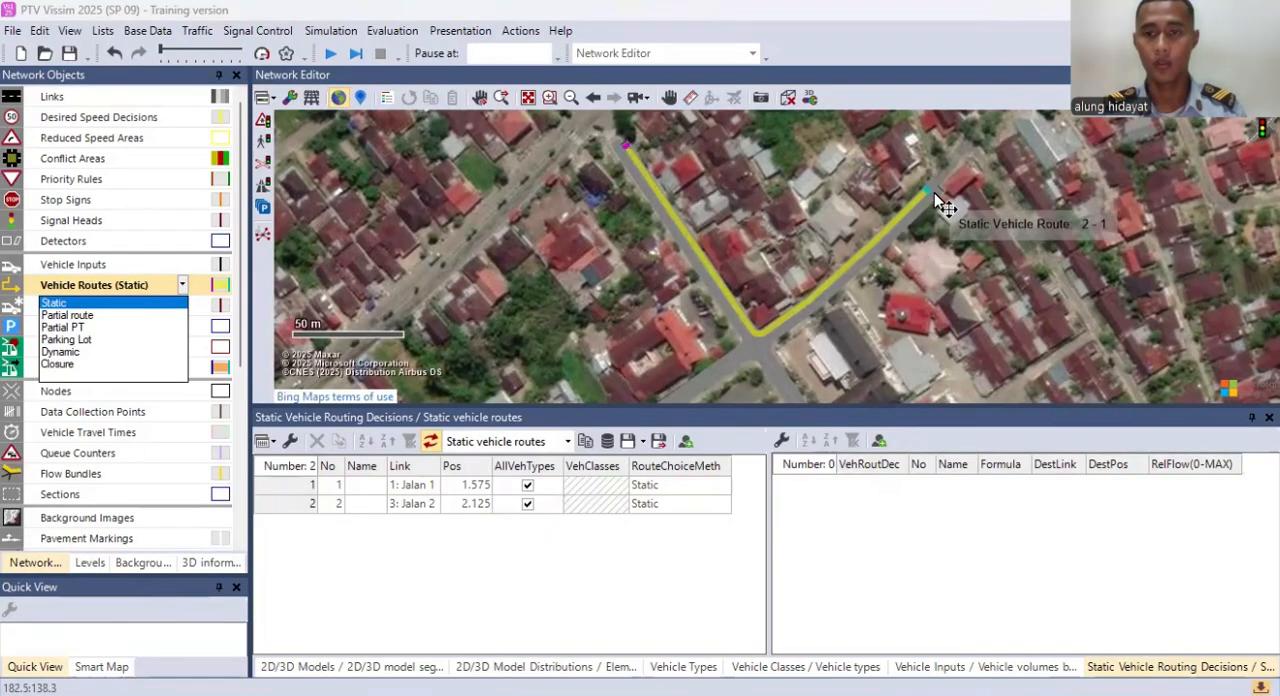
{"action": "right_click", "coordinate": [934, 195]}
{"action": "left_click_drag", "start_coordinate": [824, 298], "coordinate": [751, 219]}
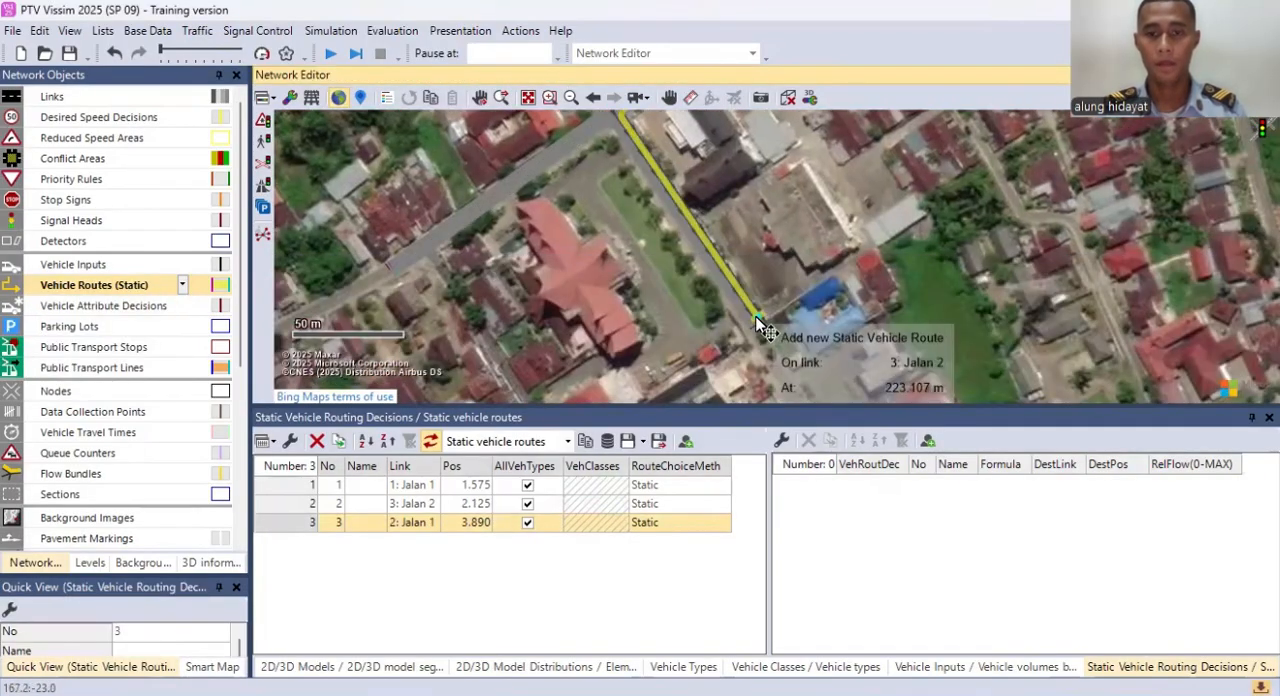
Step: Add routes from the link 2 decision to link 3 at about 223 m, link 2 at about 228 m and link 4 at about 224 m
{"action": "left_click", "coordinate": [750, 316]}
{"action": "left_click", "coordinate": [401, 267]}
{"action": "left_click_drag", "start_coordinate": [474, 217], "coordinate": [662, 465]}
{"action": "left_click", "coordinate": [668, 176]}
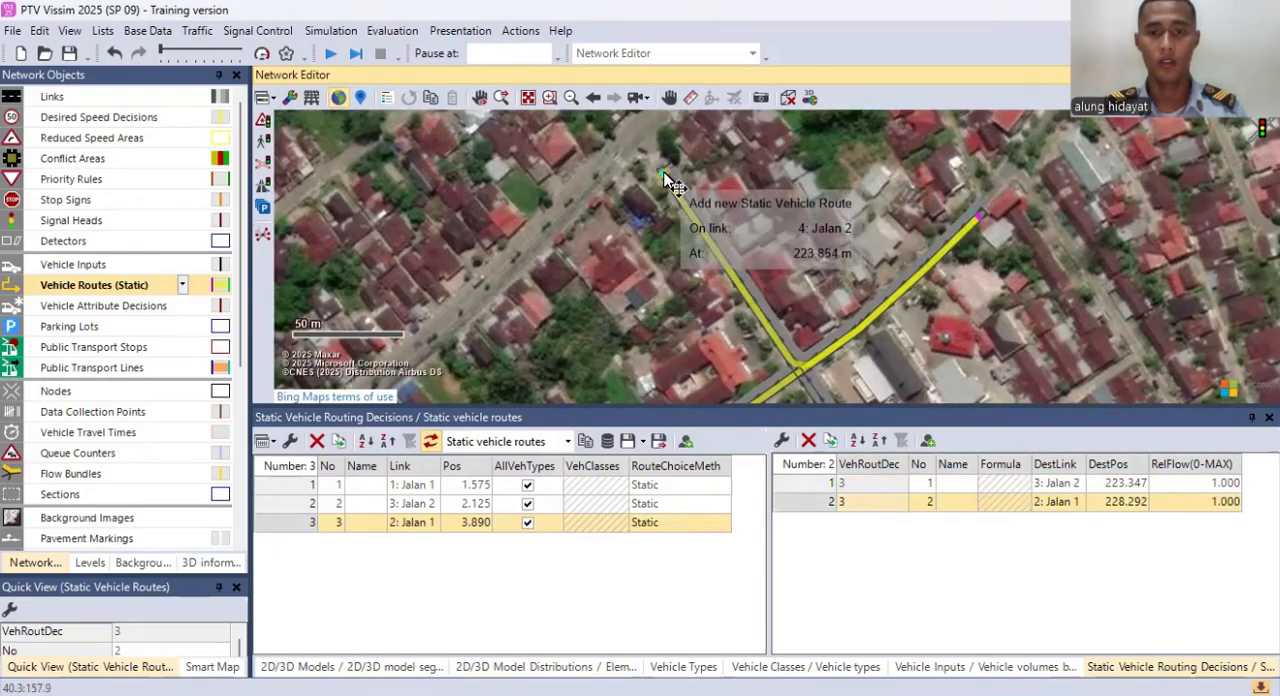
Step: Place a static routing decision on link 4: Jalan 2 at the southeastern arm, about 3.2 m from the link start
{"action": "left_click_drag", "start_coordinate": [739, 332], "coordinate": [640, 188]}
{"action": "left_click_drag", "start_coordinate": [825, 385], "coordinate": [740, 225]}
{"action": "right_click", "coordinate": [849, 220]}
{"action": "left_click", "coordinate": [789, 224]}
{"action": "right_click", "coordinate": [729, 271], "text": "ctrl"}
Step: Try to add routes from the link 4 decision to link 2 at about 227 m and to the northwestern end of link 4
{"action": "left_click_drag", "start_coordinate": [591, 174], "coordinate": [627, 236]}
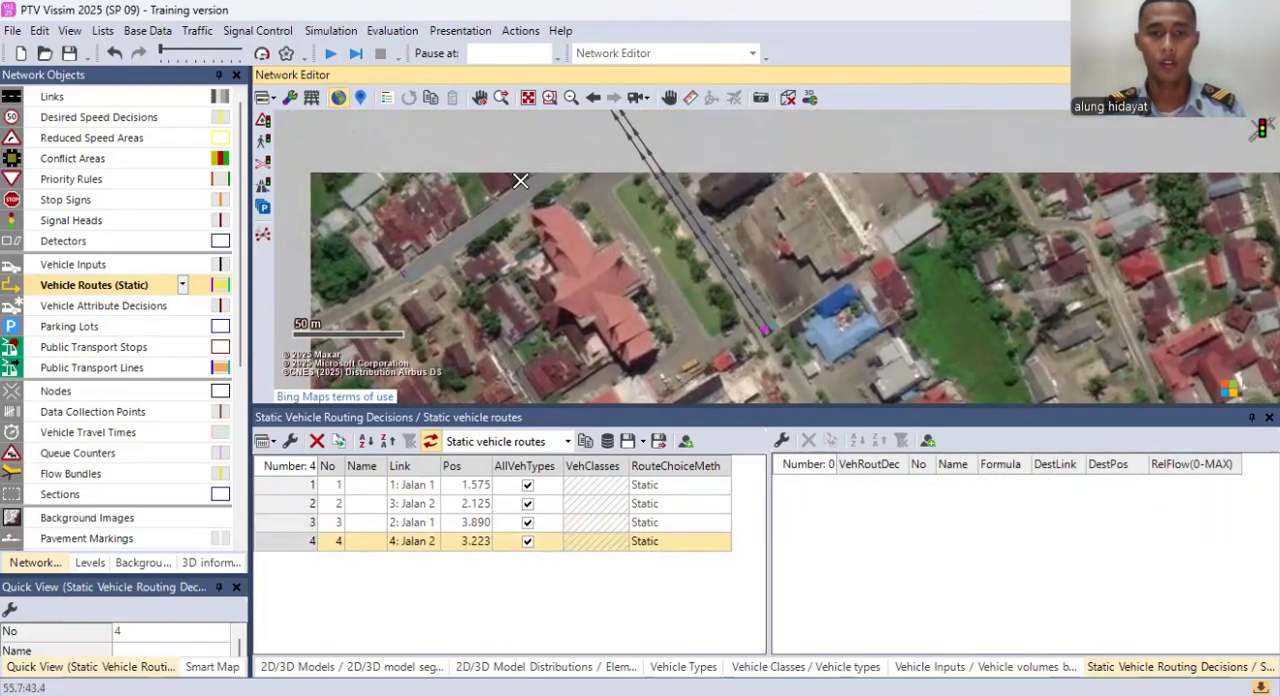
{"action": "left_click", "coordinate": [418, 269]}
{"action": "left_click_drag", "start_coordinate": [543, 225], "coordinate": [629, 334]}
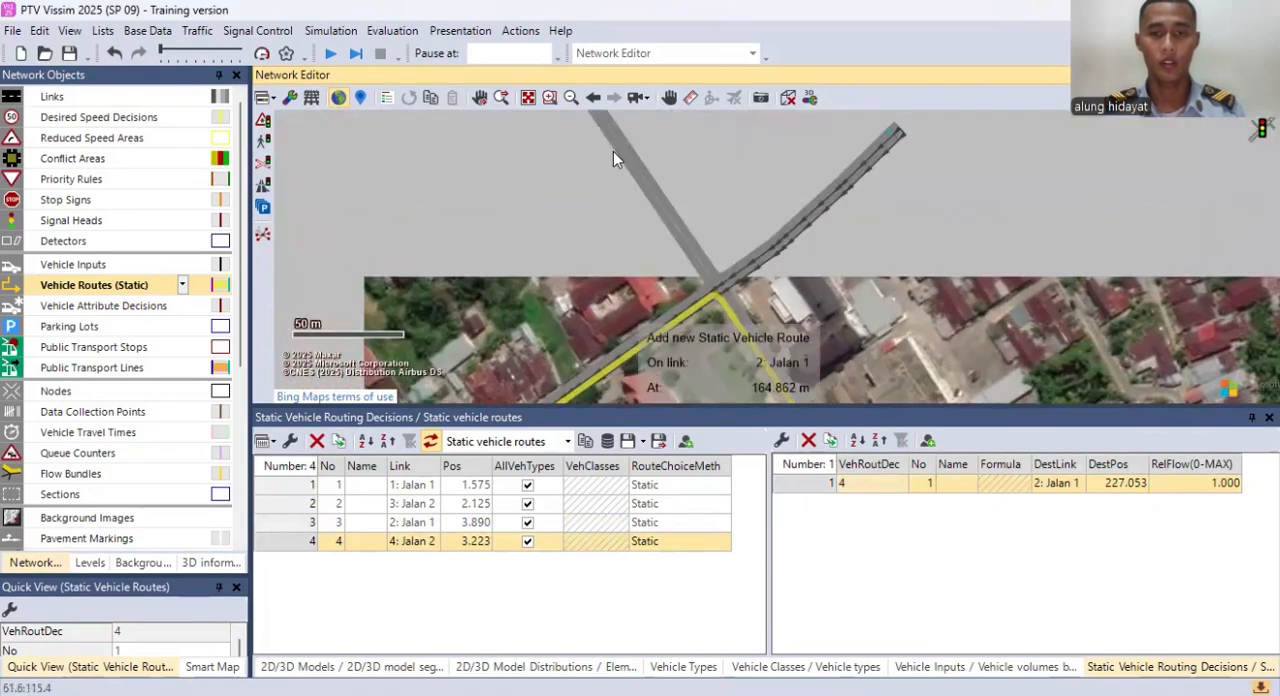
{"action": "left_click_drag", "start_coordinate": [598, 168], "coordinate": [606, 221]}
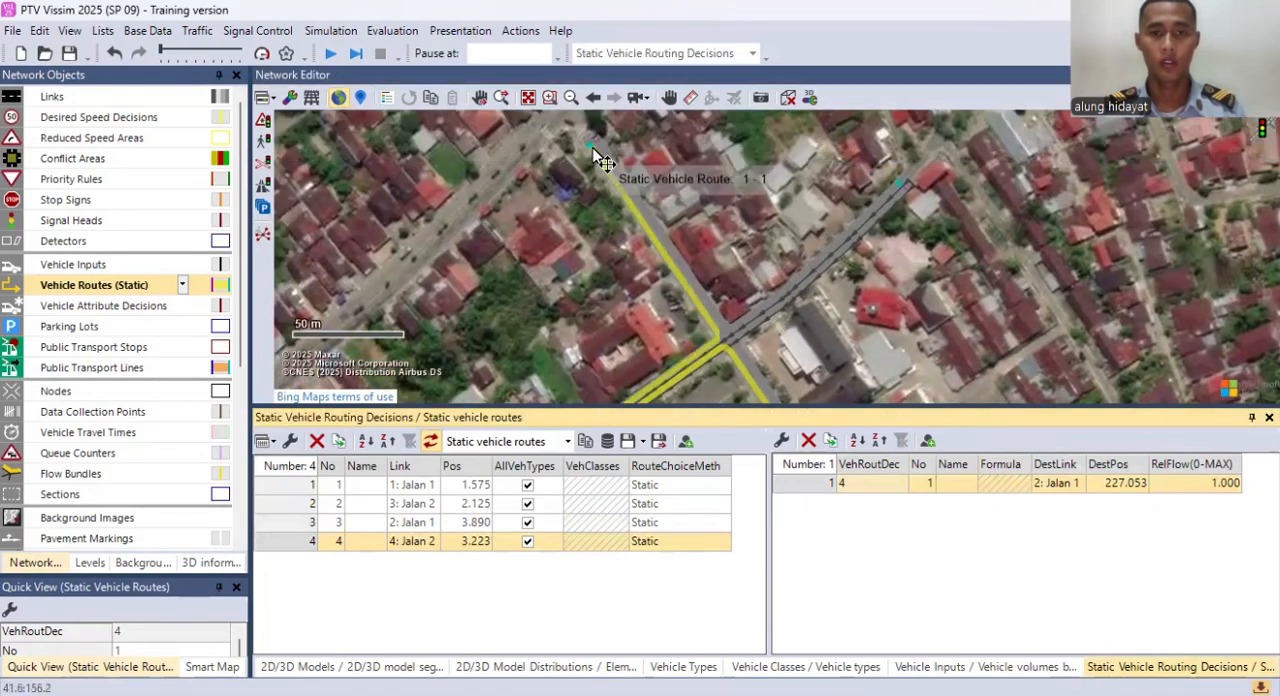
{"action": "left_click", "coordinate": [595, 152]}
Step: Delete static routing decision 4 on link 4: Jalan 2
{"action": "left_click_drag", "start_coordinate": [667, 260], "coordinate": [633, 139]}
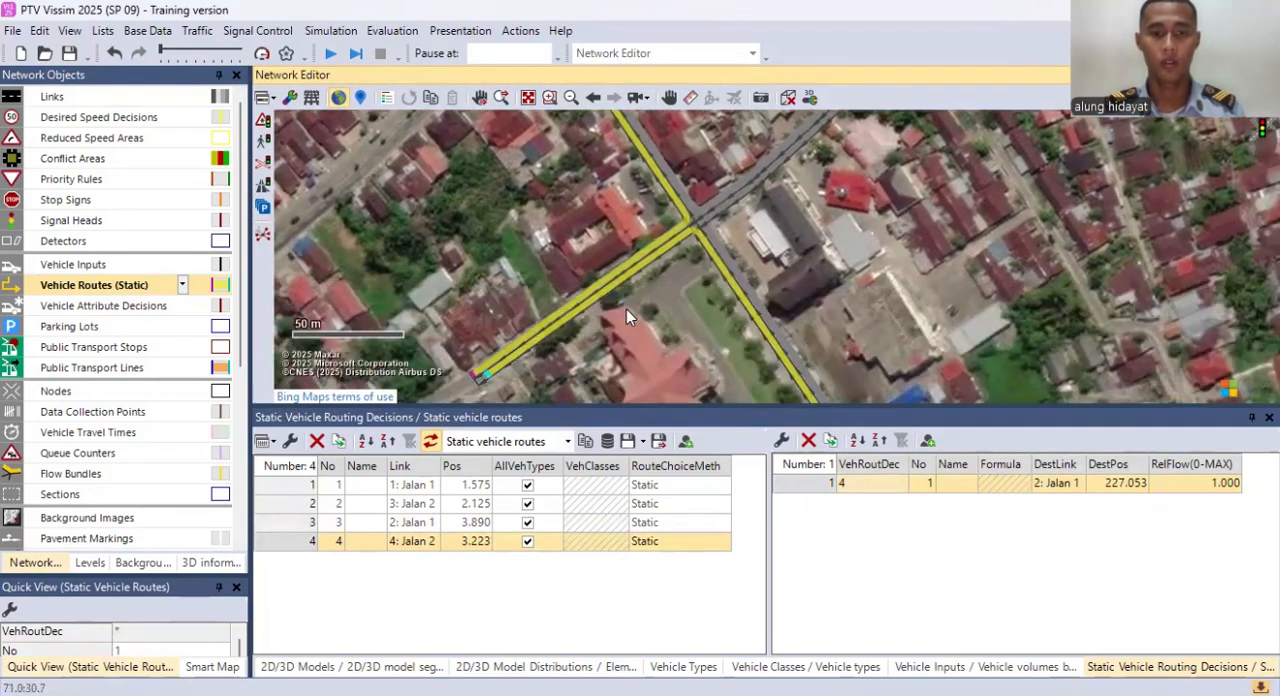
{"action": "left_click_drag", "start_coordinate": [675, 273], "coordinate": [617, 197]}
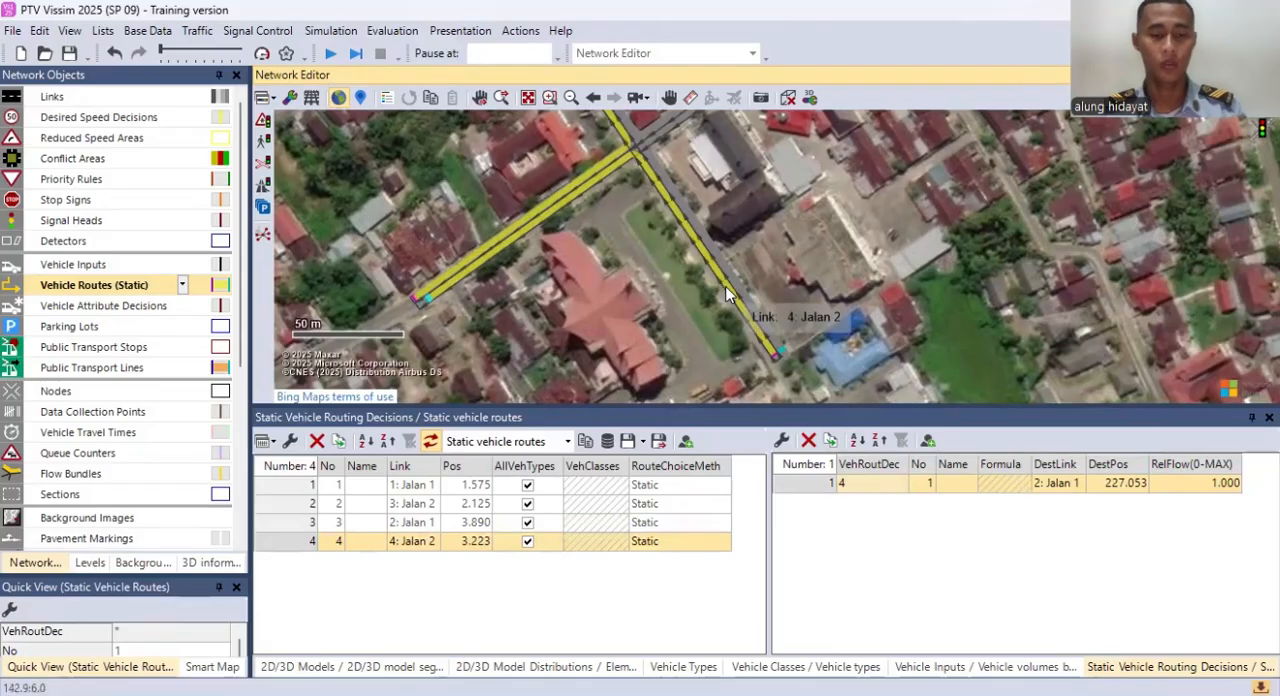
{"action": "right_click", "coordinate": [328, 547]}
{"action": "left_click", "coordinate": [399, 577]}
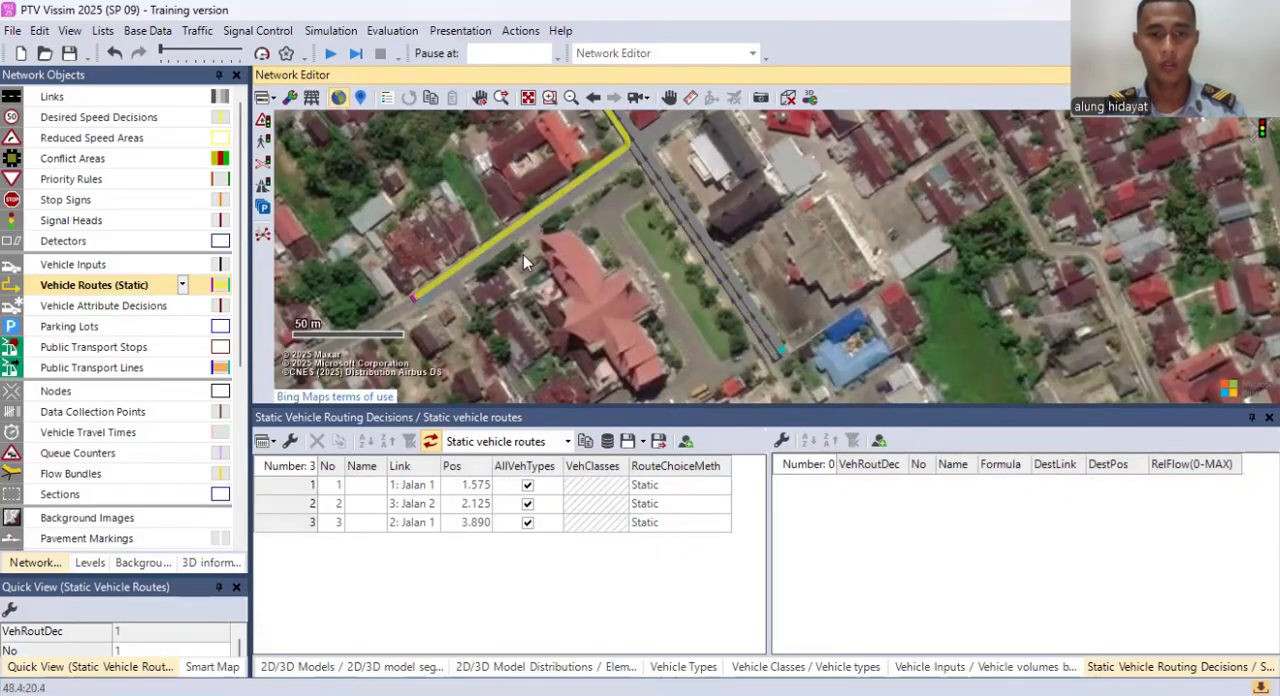
Step: Place a routing decision on link 4 at about 4.4 m, with routes to link 2 (about 229 m), link 4 (about 224 m) and link 1 (about 228 m)
{"action": "left_click", "coordinate": [722, 326]}
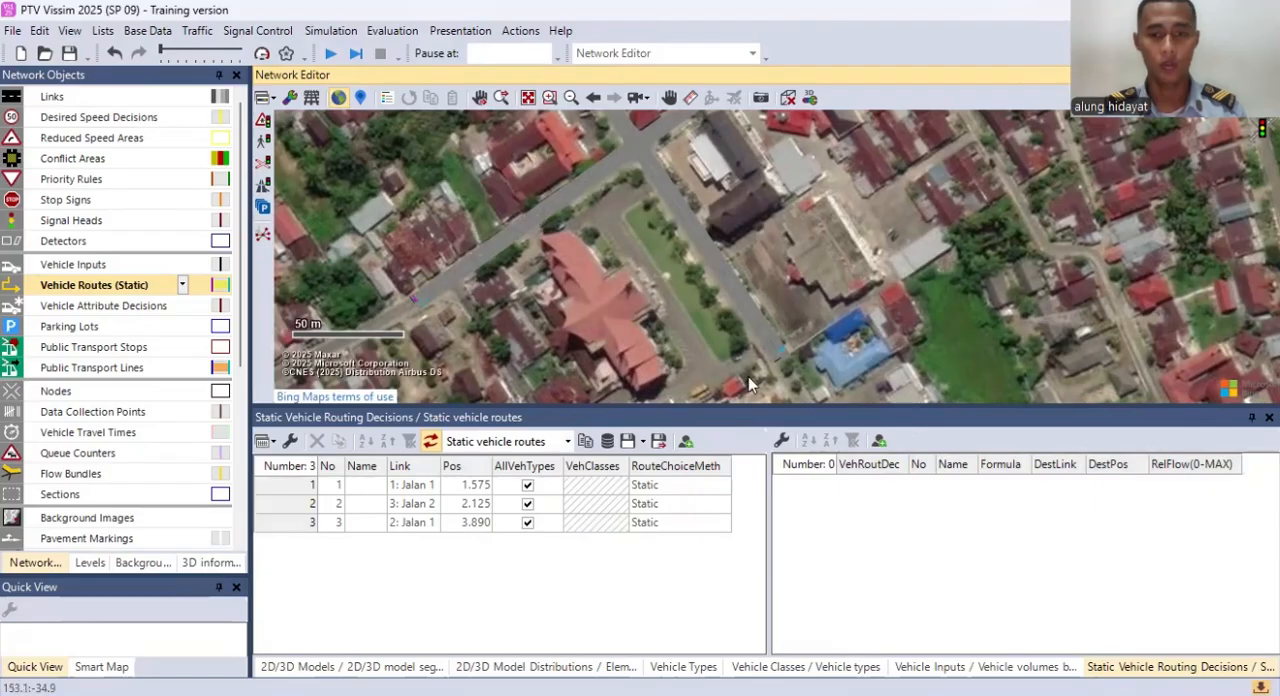
{"action": "right_click", "coordinate": [771, 352]}
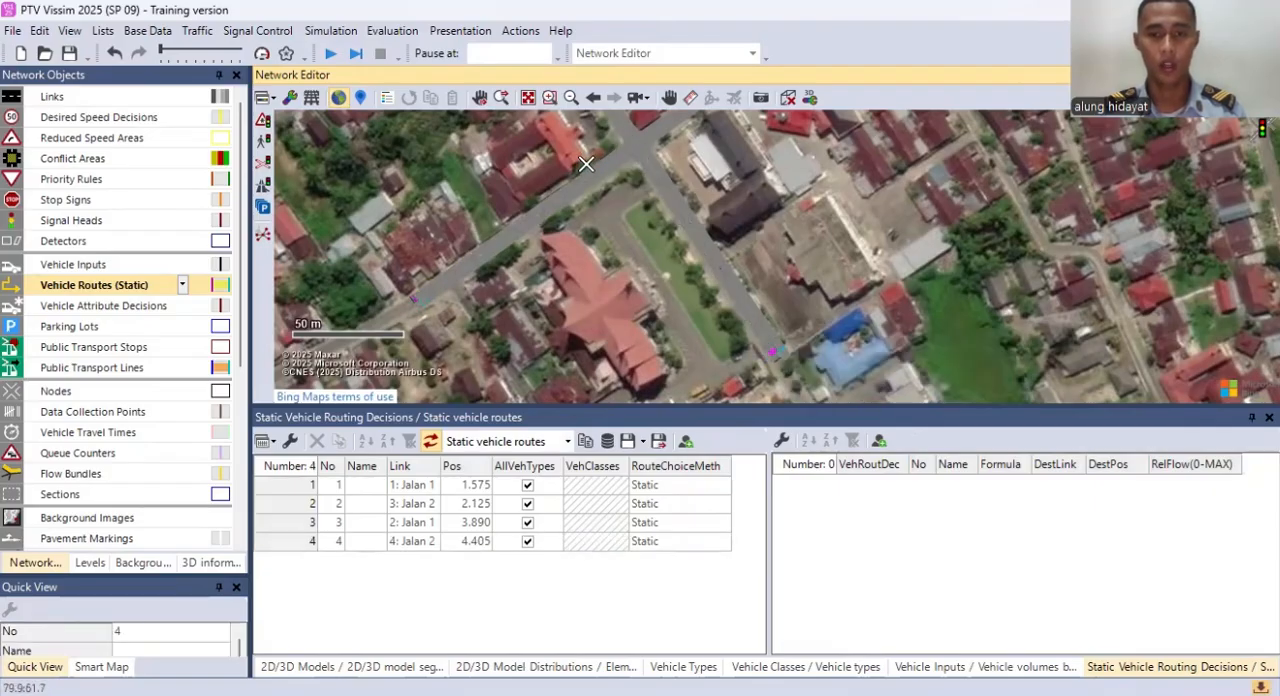
{"action": "left_click", "coordinate": [431, 294]}
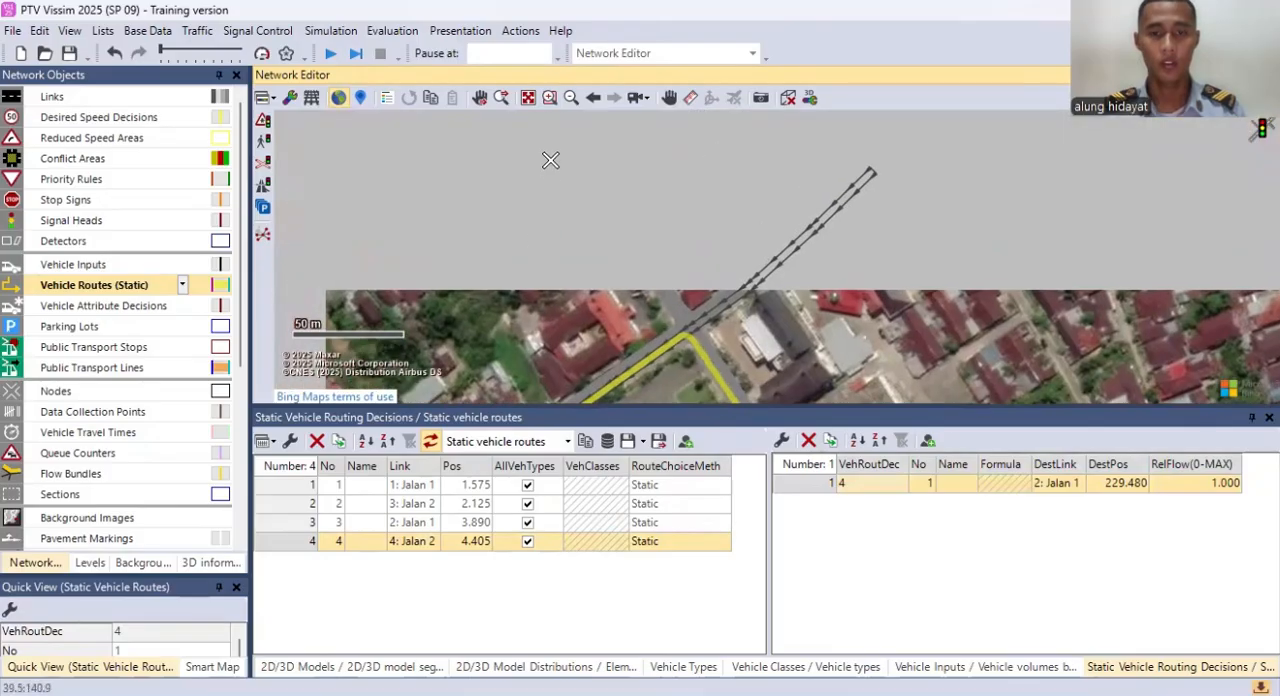
{"action": "left_click", "coordinate": [551, 132]}
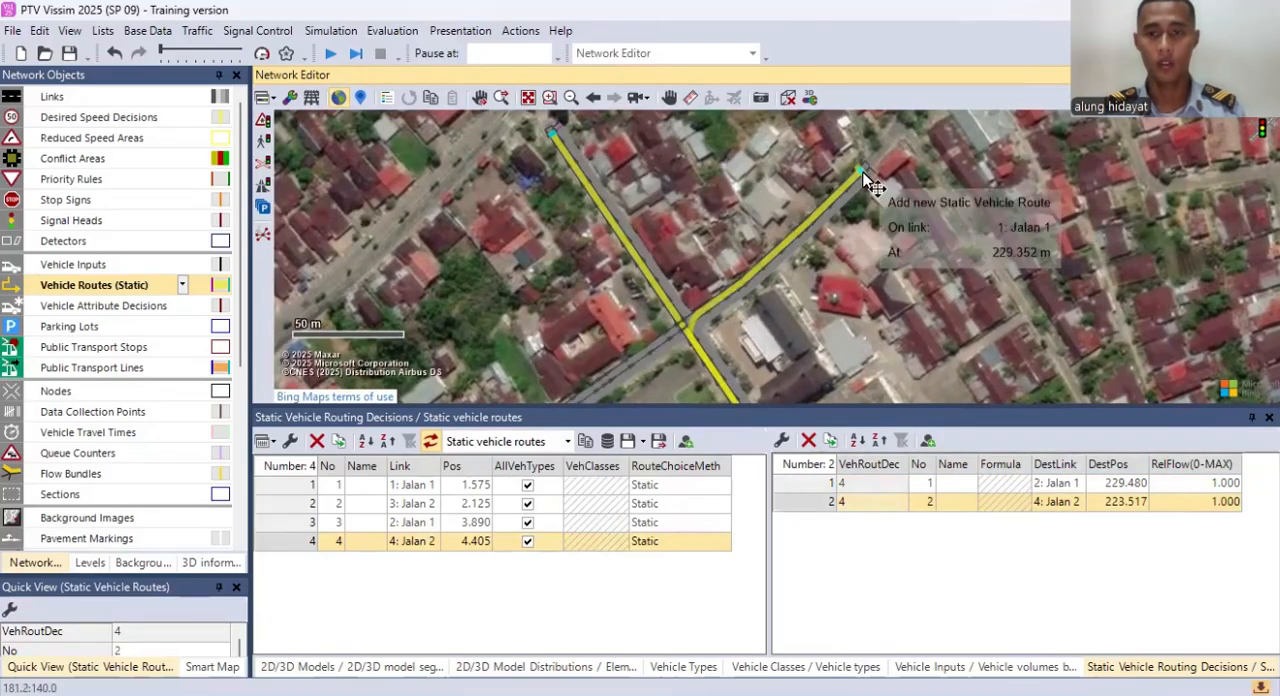
{"action": "left_click", "coordinate": [862, 175]}
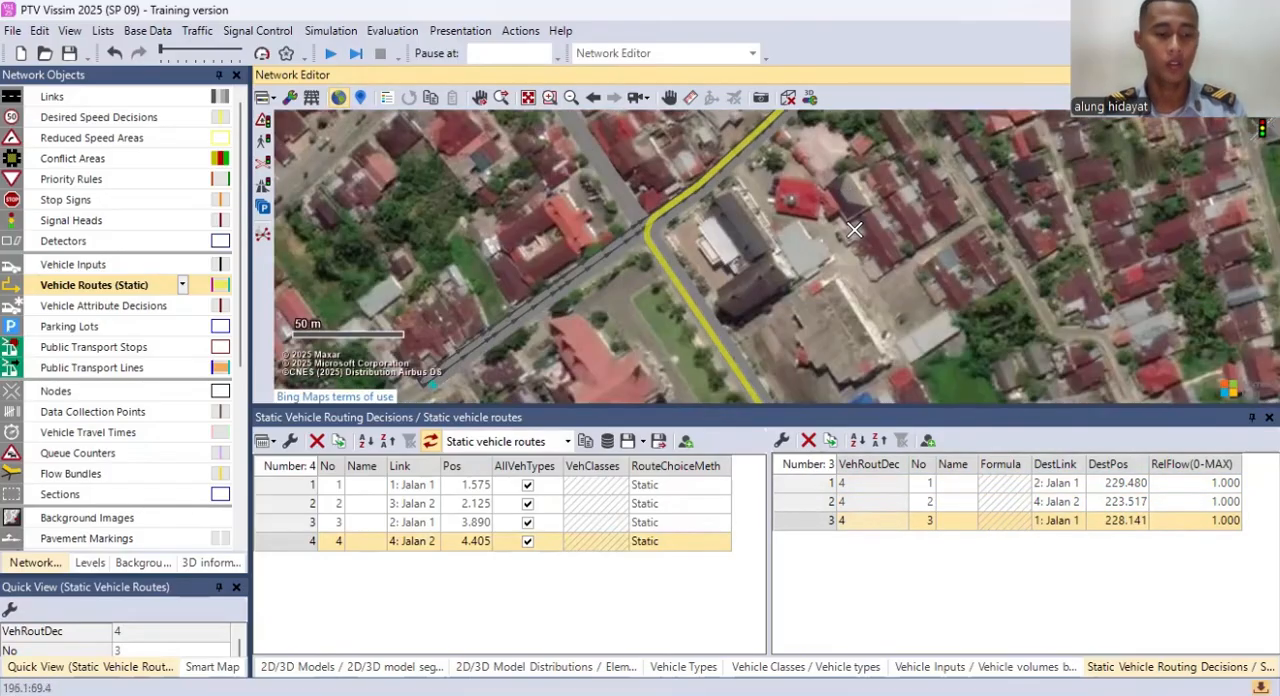
Step: Deselect the finished route, open the vehicle compositions list and add a fourth composition
{"action": "left_click", "coordinate": [853, 258]}
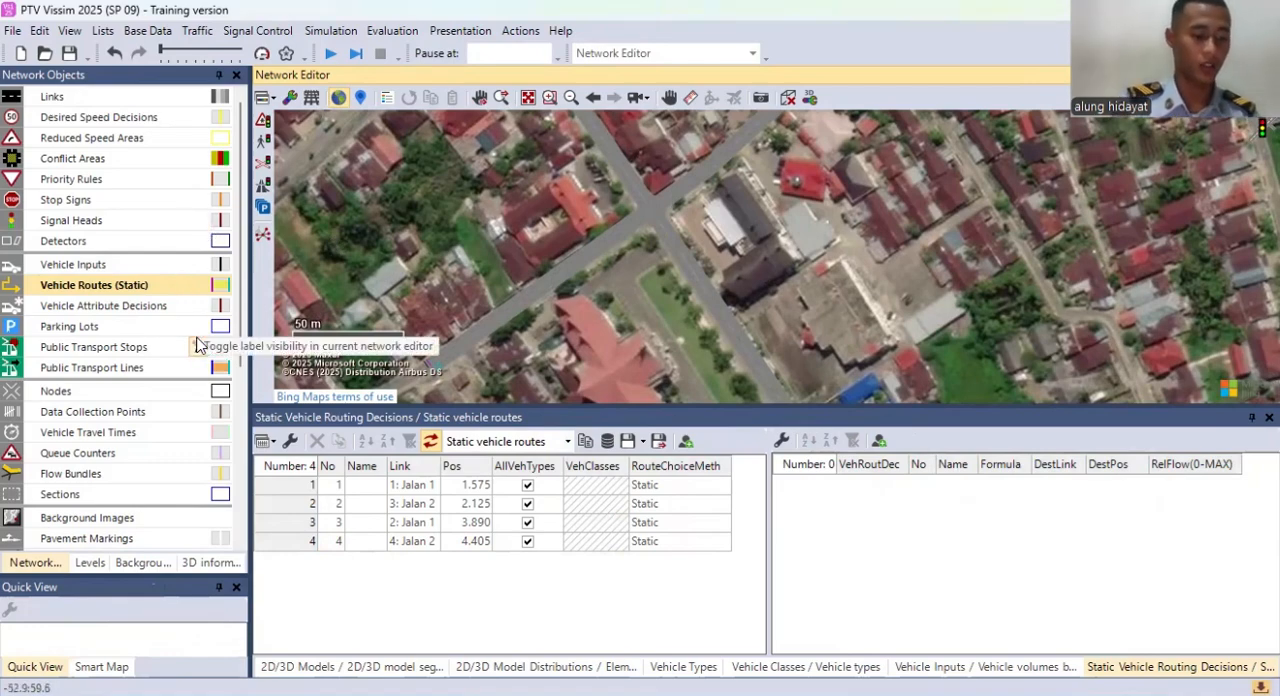
{"action": "left_click", "coordinate": [197, 30]}
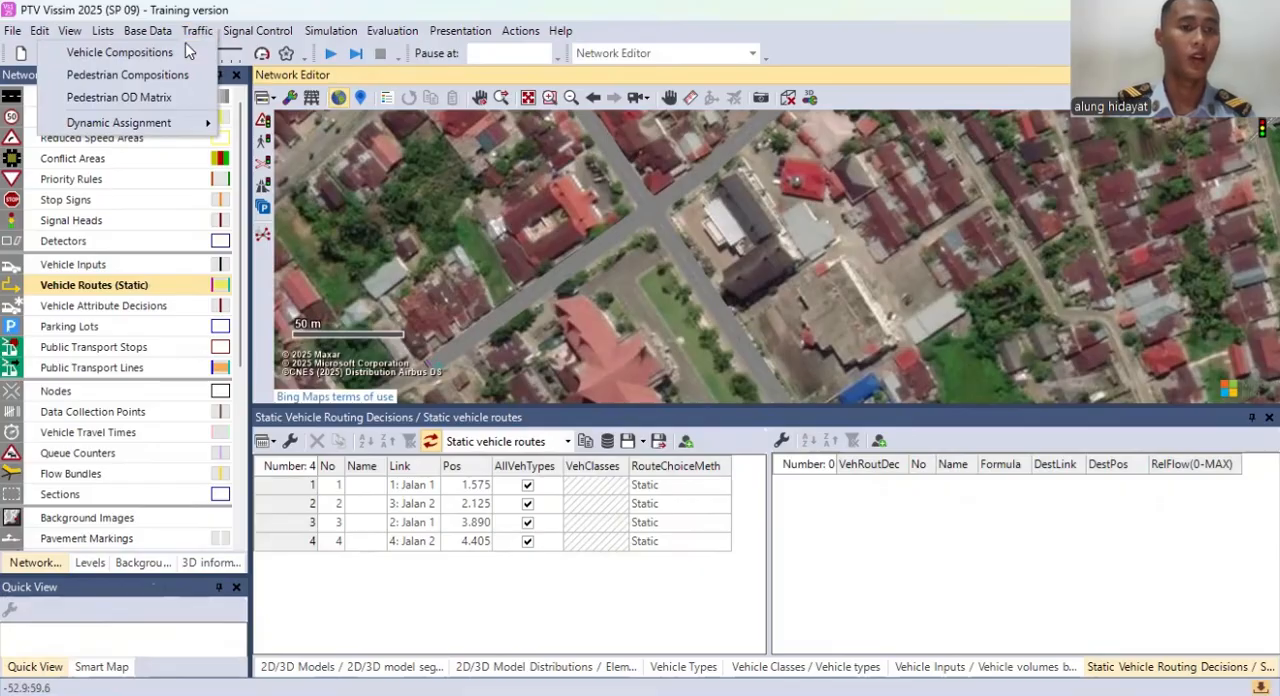
{"action": "left_click", "coordinate": [181, 53]}
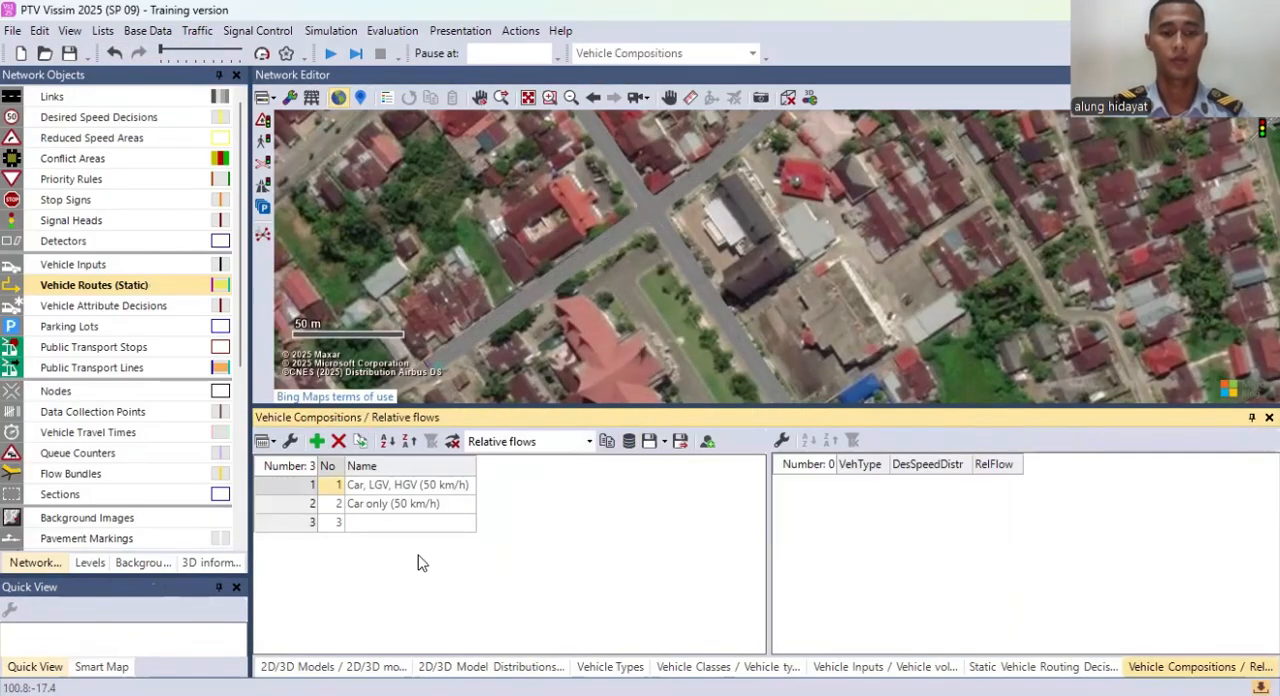
{"action": "right_click", "coordinate": [378, 540]}
{"action": "left_click", "coordinate": [417, 577]}
Step: Rename the four vehicle compositions 1, 2, 3 and 4
{"action": "left_click", "coordinate": [405, 486]}
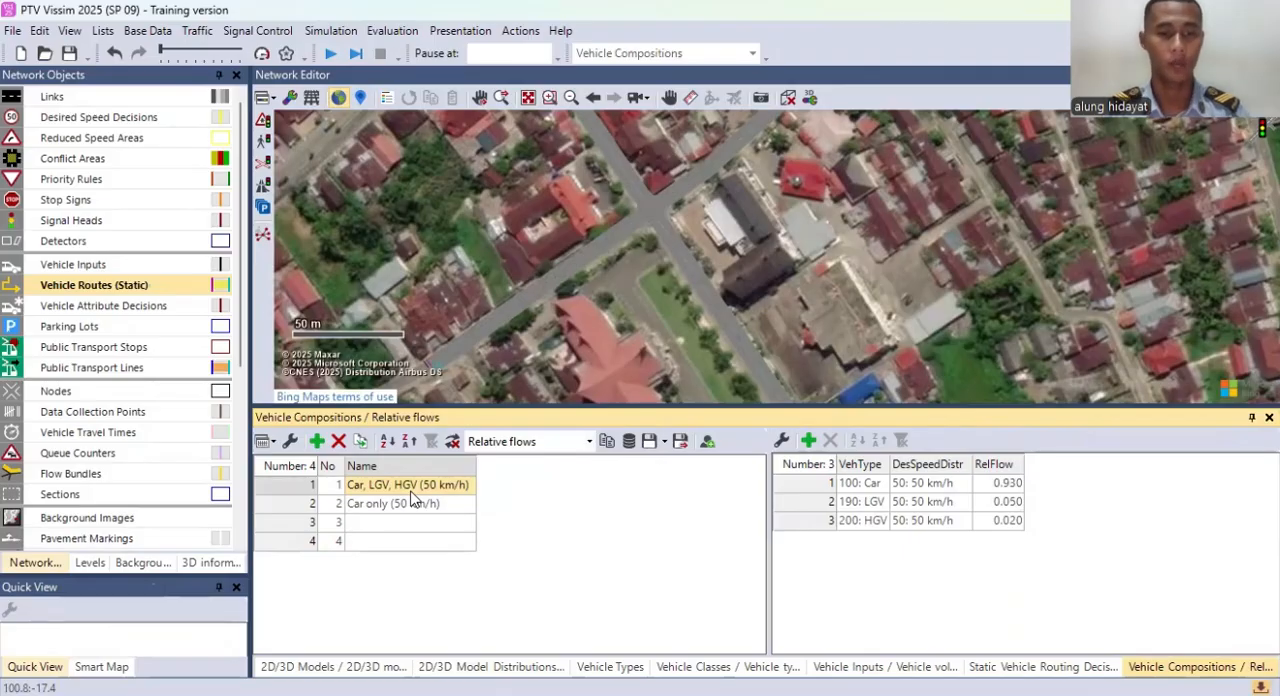
{"action": "left_click", "coordinate": [412, 487]}
{"action": "type", "text": "1"}
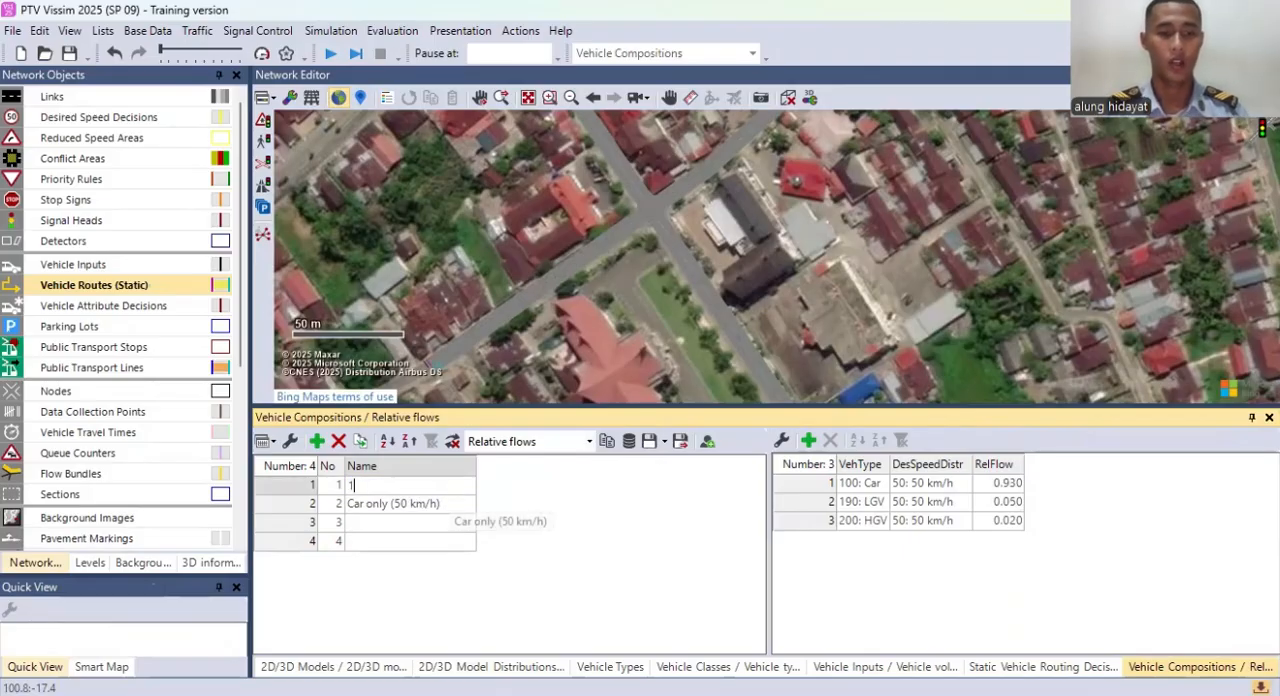
{"action": "left_click", "coordinate": [448, 503]}
{"action": "type", "text": "2"}
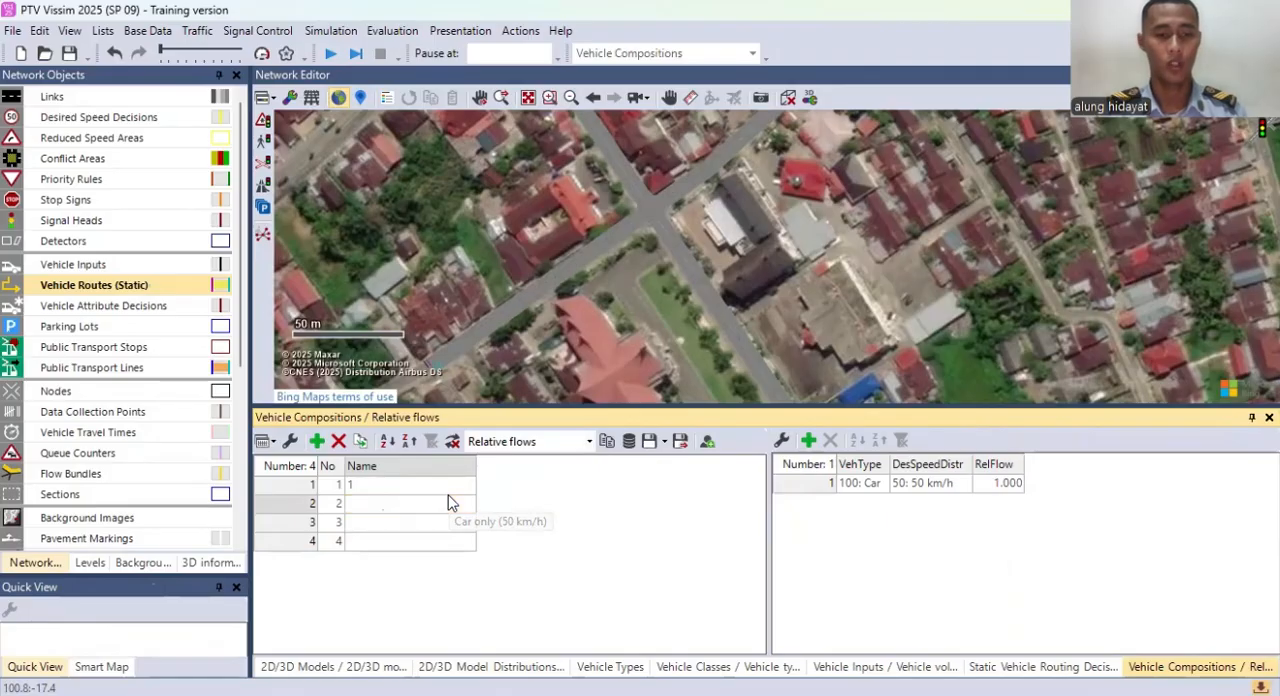
{"action": "key", "text": "Return"}
{"action": "type", "text": "3"}
{"action": "key", "text": "Return"}
Step: Add relative flows for Car, LGV, HGV, Bus and 630: Motor to composition 4
{"action": "right_click", "coordinate": [908, 503]}
{"action": "left_click", "coordinate": [950, 522]}
{"action": "right_click", "coordinate": [907, 521]}
{"action": "left_click", "coordinate": [925, 532]}
{"action": "right_click", "coordinate": [922, 559]}
{"action": "left_click", "coordinate": [932, 561]}
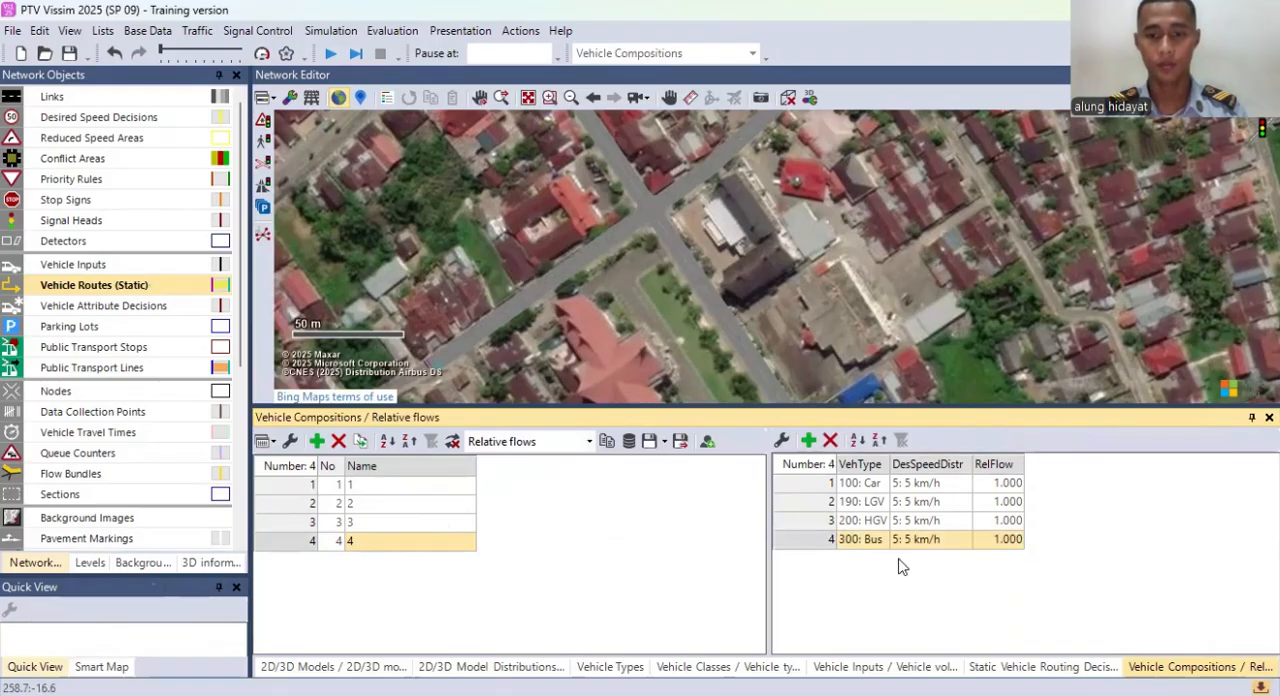
{"action": "right_click", "coordinate": [898, 567]}
{"action": "left_click", "coordinate": [915, 567]}
{"action": "left_click", "coordinate": [862, 558]}
{"action": "left_click", "coordinate": [868, 687]}
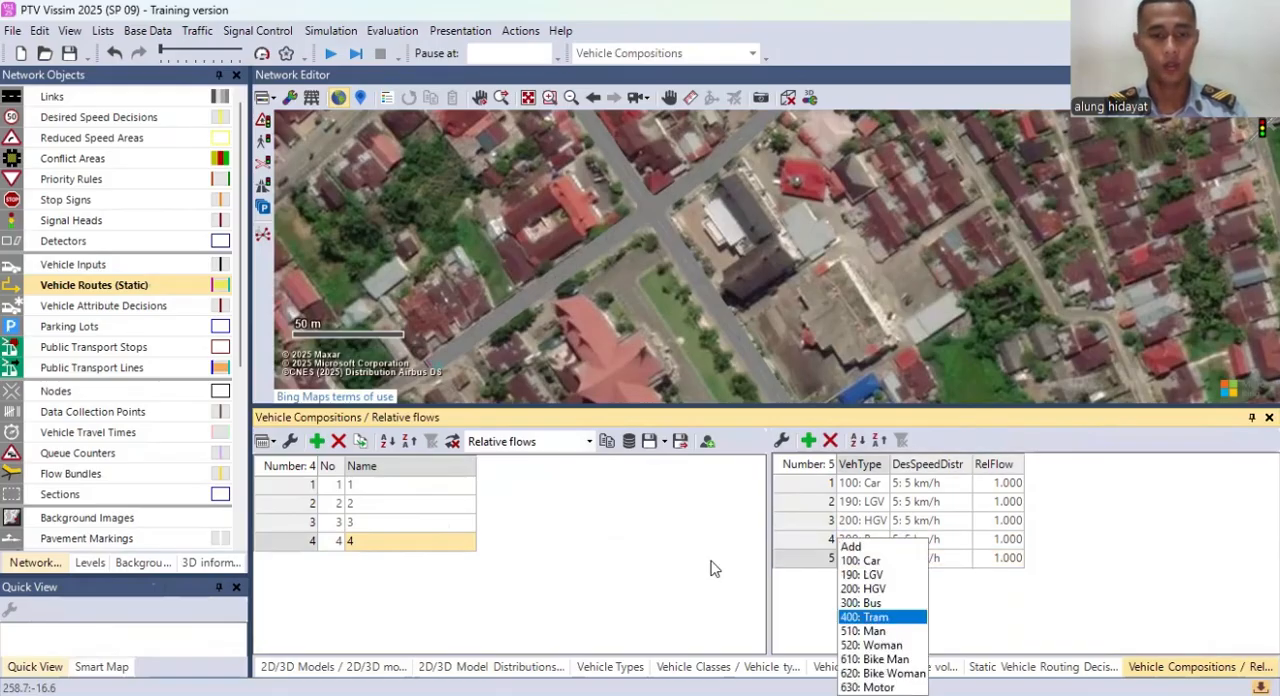
Step: Add relative flows for Car, LGV, HGV, Bus and 630: Motor to composition 3
{"action": "left_click", "coordinate": [386, 524]}
{"action": "right_click", "coordinate": [930, 553]}
{"action": "left_click", "coordinate": [940, 562]}
{"action": "right_click", "coordinate": [898, 540]}
{"action": "left_click", "coordinate": [910, 551]}
{"action": "right_click", "coordinate": [906, 545]}
{"action": "left_click", "coordinate": [908, 558]}
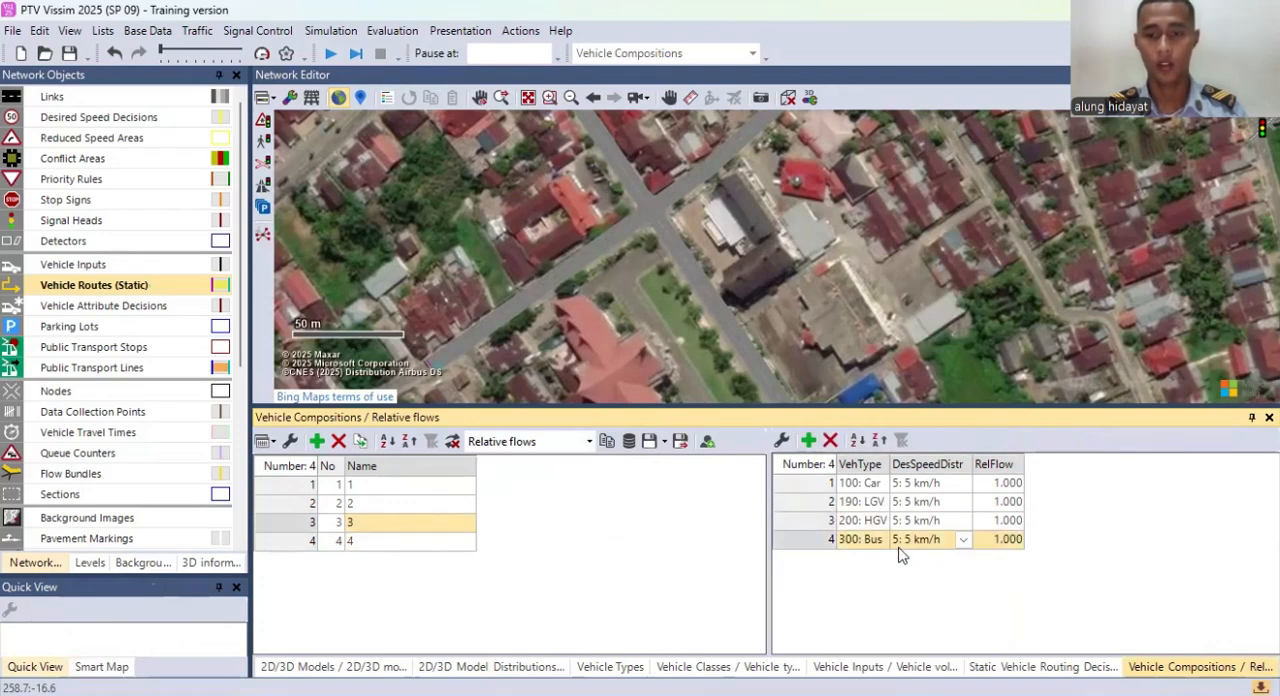
{"action": "right_click", "coordinate": [899, 546]}
{"action": "right_click", "coordinate": [841, 573]}
{"action": "left_click", "coordinate": [873, 587]}
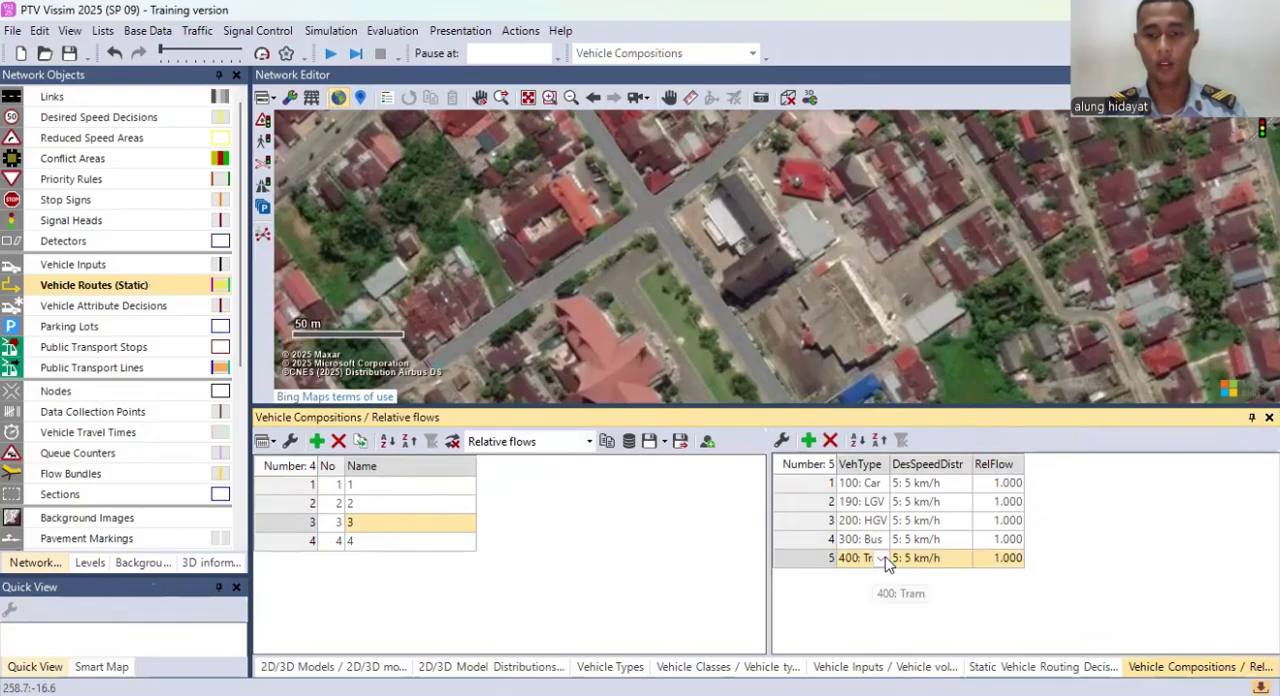
{"action": "left_click", "coordinate": [884, 563]}
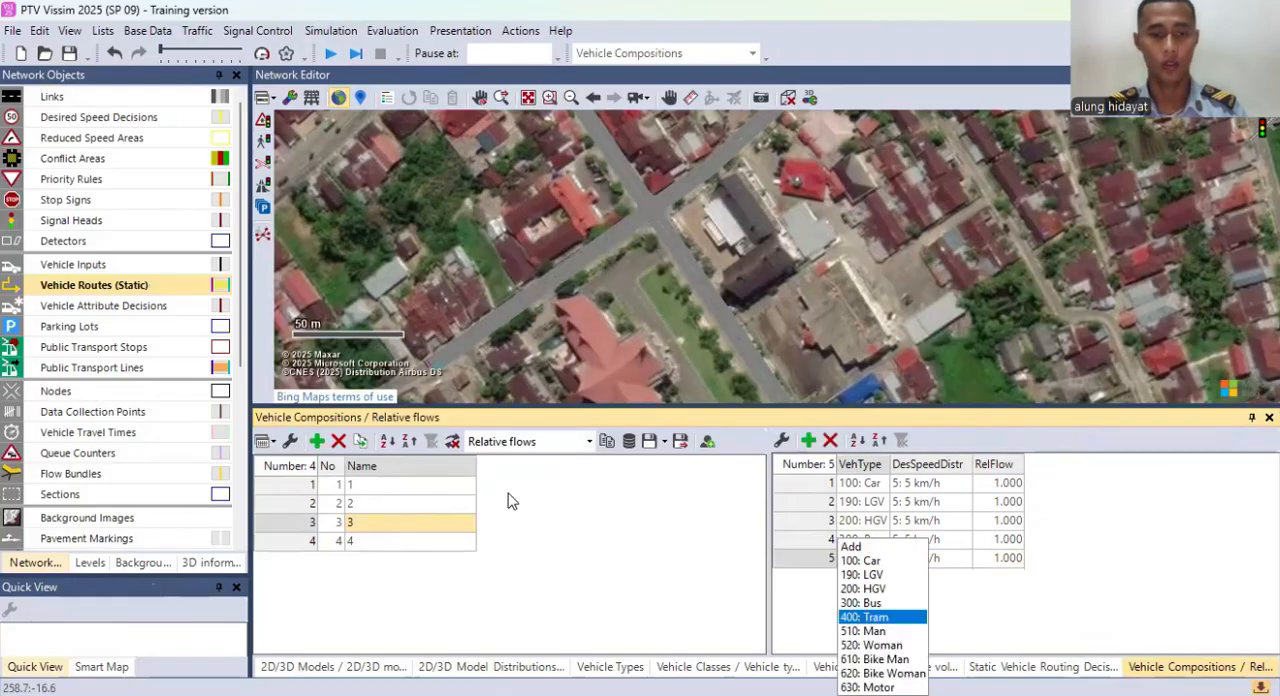
Step: Extend composition 2 with relative flows for LGV, HGV, Bus and 630: Motor
{"action": "left_click", "coordinate": [400, 503]}
{"action": "right_click", "coordinate": [914, 538]}
{"action": "left_click", "coordinate": [886, 533]}
{"action": "right_click", "coordinate": [888, 526]}
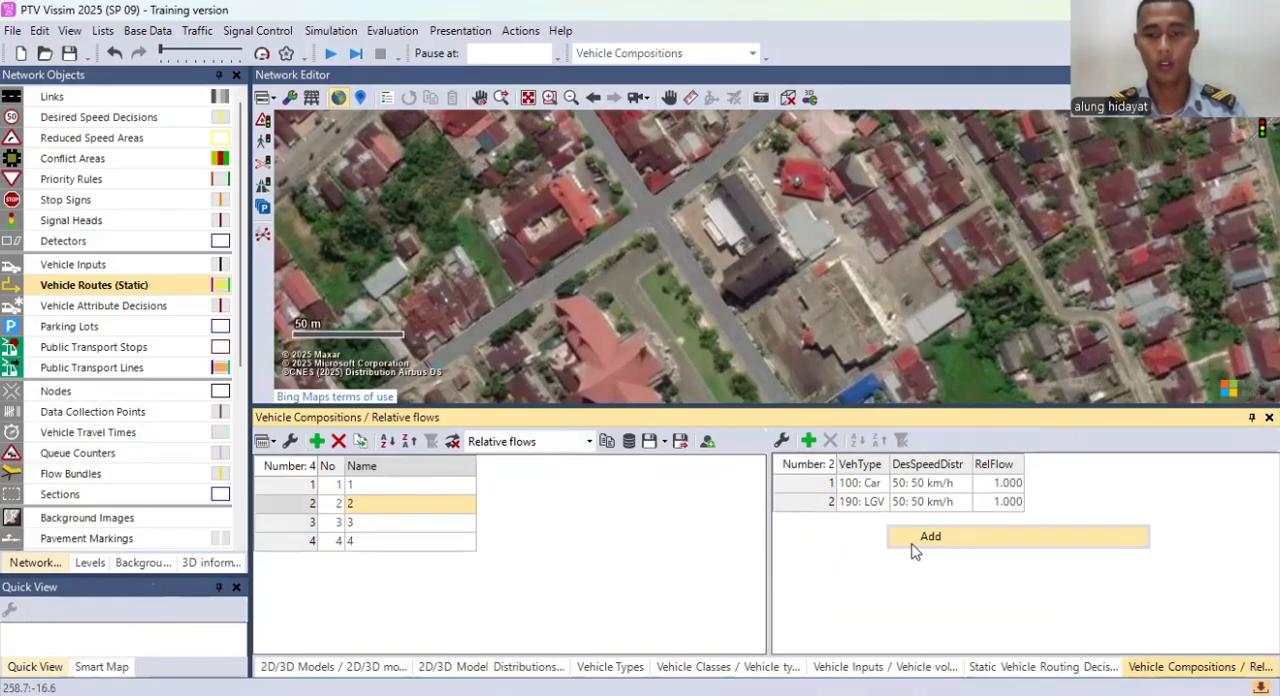
{"action": "left_click", "coordinate": [912, 540]}
{"action": "right_click", "coordinate": [903, 548]}
{"action": "left_click", "coordinate": [918, 566]}
{"action": "right_click", "coordinate": [917, 563]}
{"action": "left_click", "coordinate": [929, 580]}
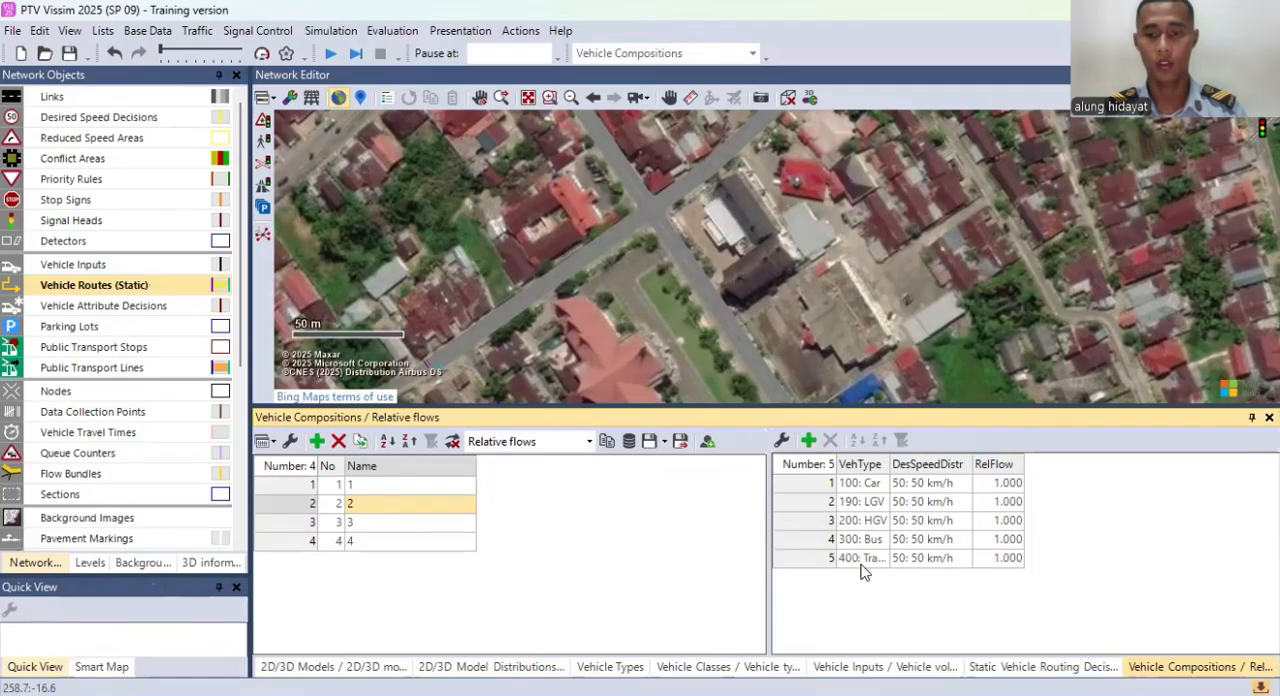
{"action": "left_click", "coordinate": [878, 558]}
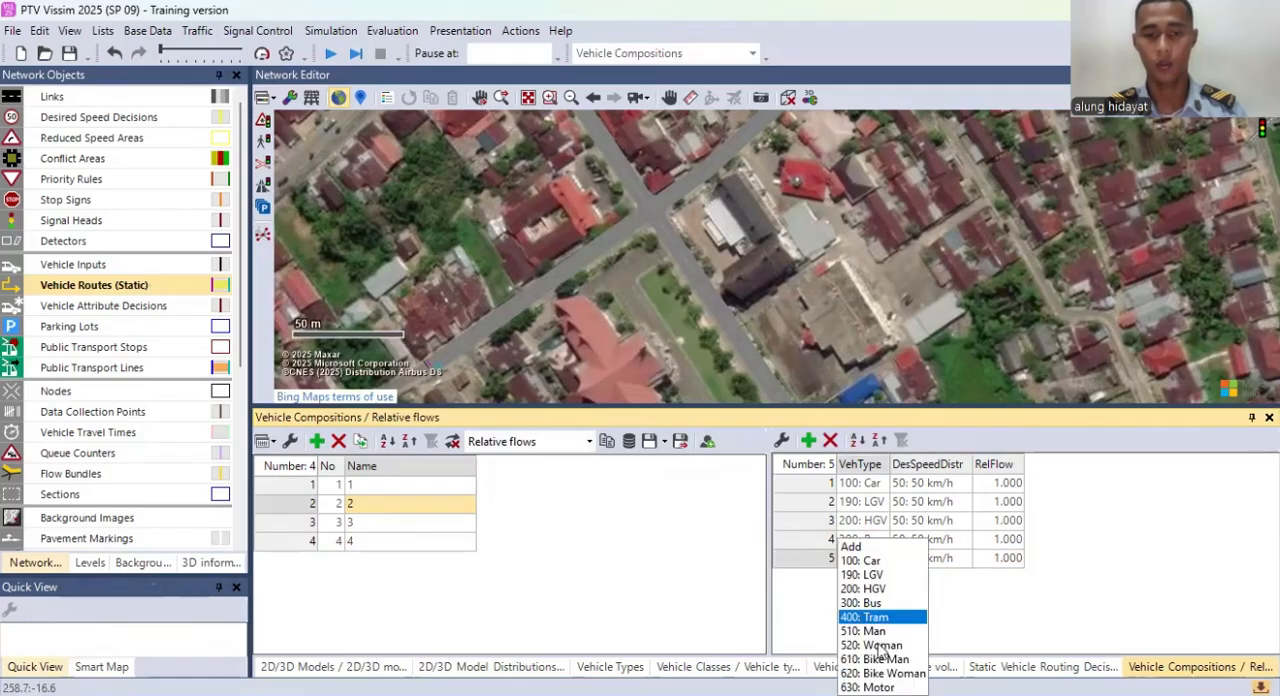
{"action": "left_click", "coordinate": [878, 687]}
Step: Extend composition 1 with relative flows for Bus and 630: Motor
{"action": "left_click", "coordinate": [440, 486]}
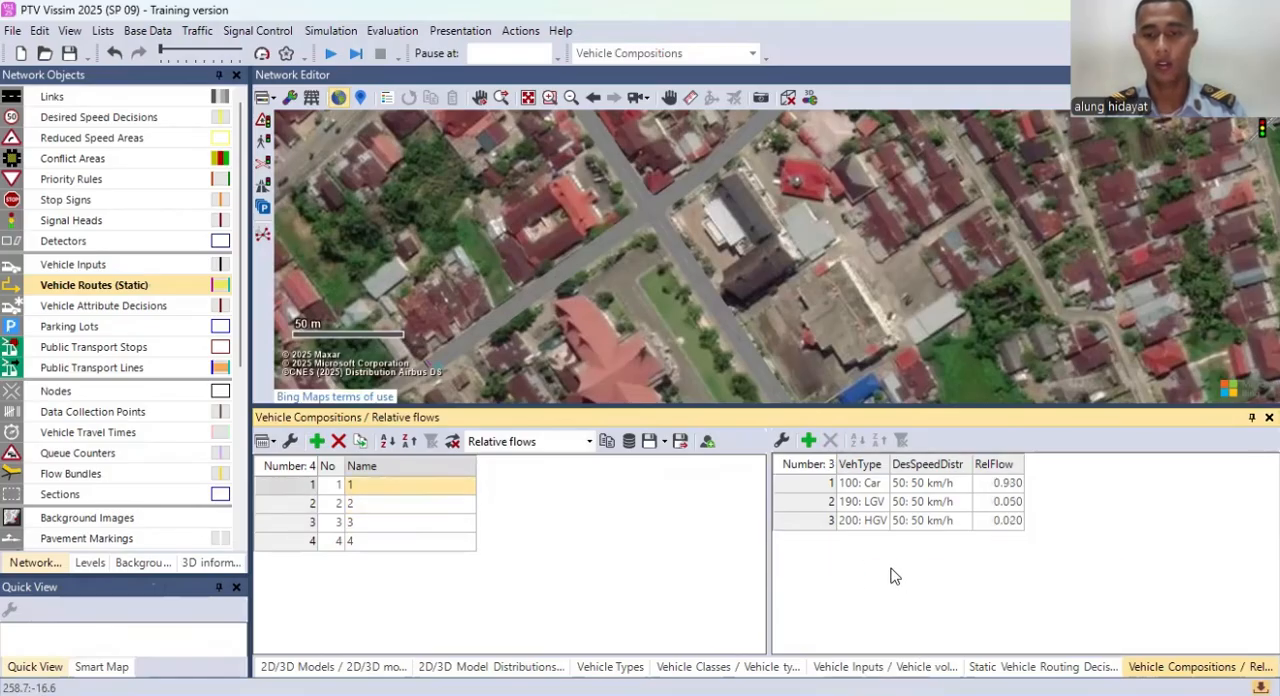
{"action": "right_click", "coordinate": [891, 577]}
{"action": "left_click", "coordinate": [900, 583]}
{"action": "left_click", "coordinate": [878, 560]}
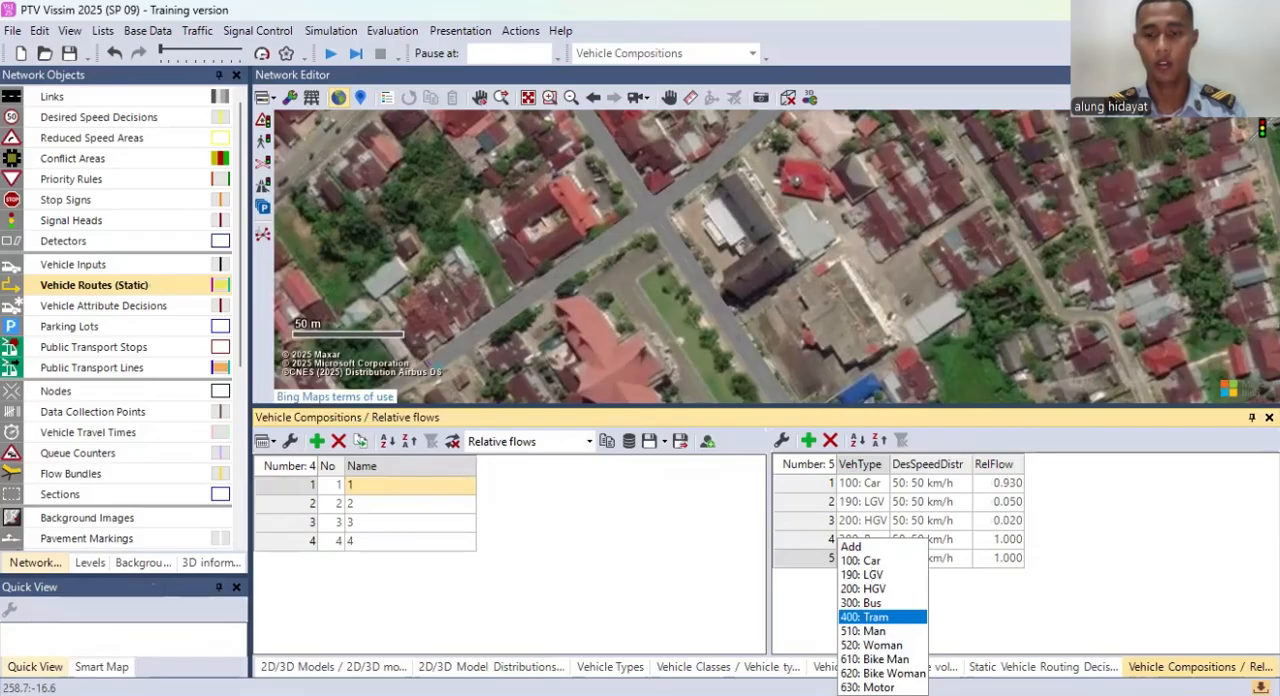
{"action": "left_click", "coordinate": [870, 687]}
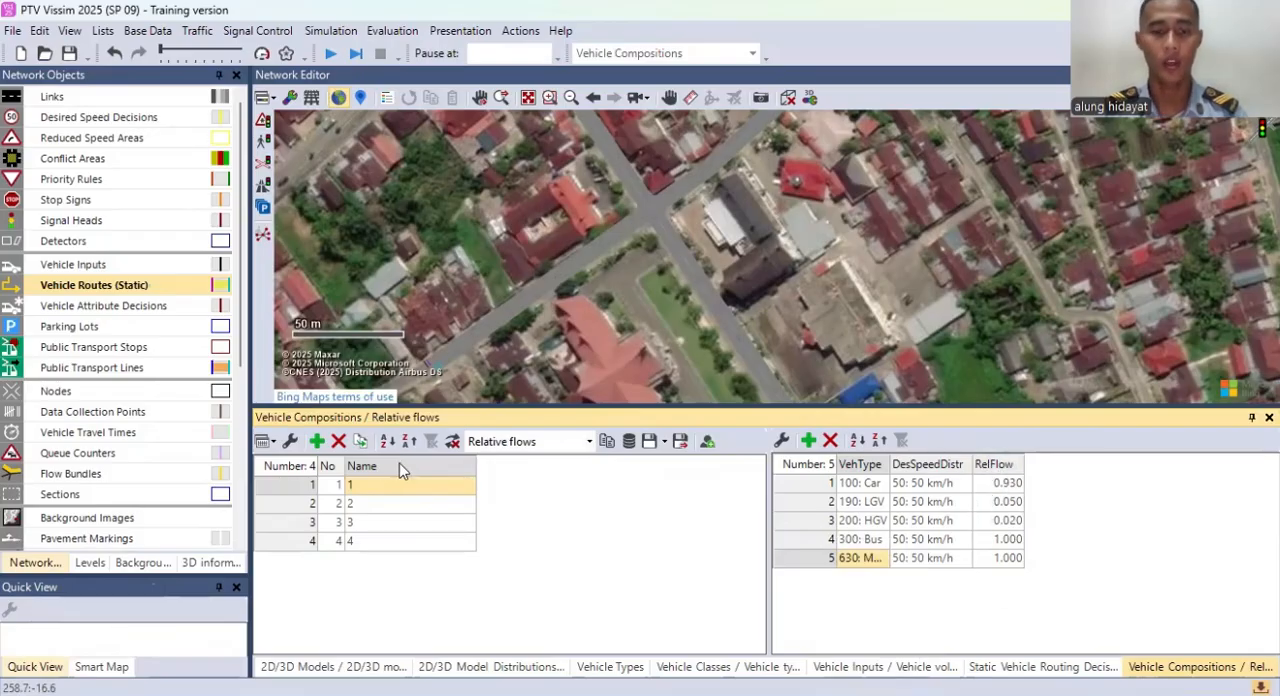
Step: Set composition 1's relative flows to 0.3 for Car and 0.2 for LGV
{"action": "left_click", "coordinate": [385, 501]}
{"action": "left_click", "coordinate": [394, 490]}
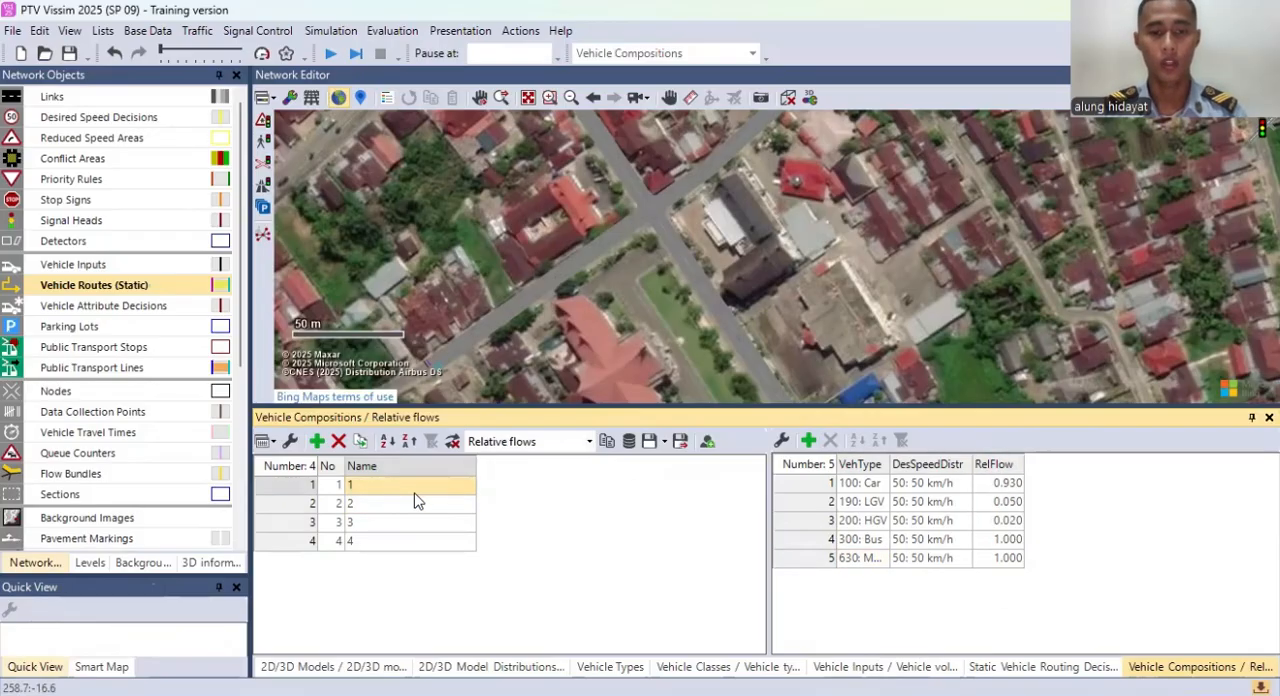
{"action": "left_click", "coordinate": [1010, 484]}
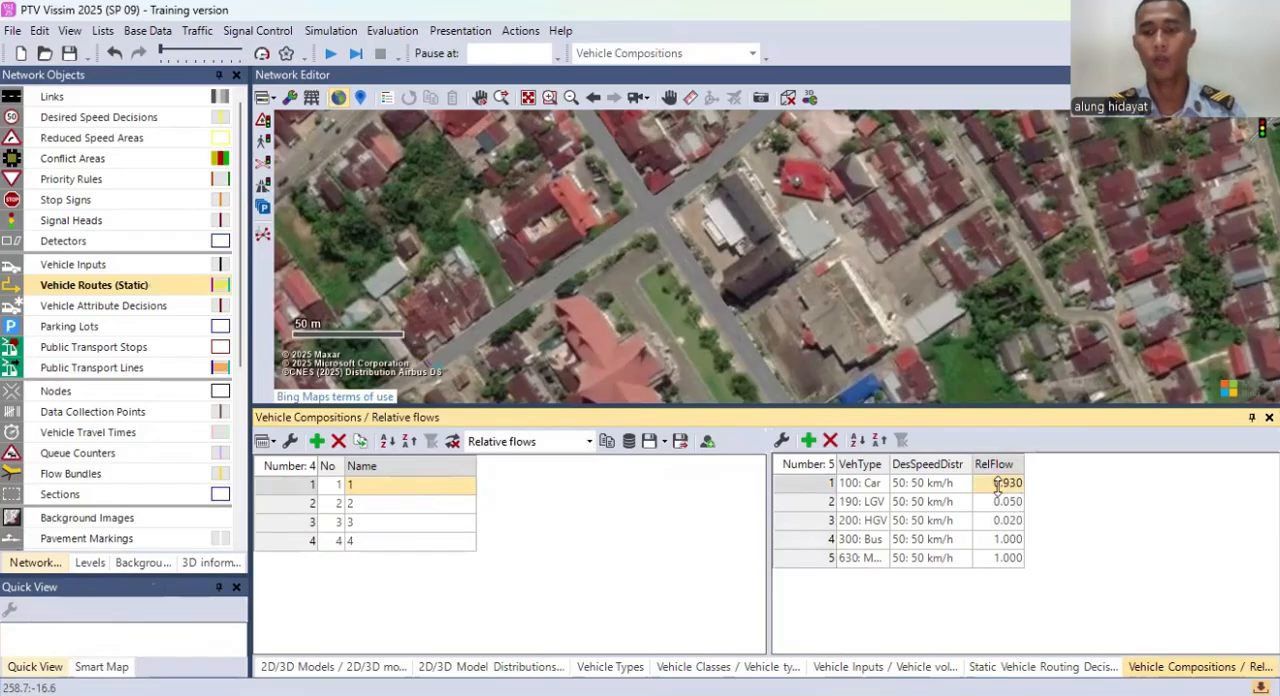
{"action": "left_click", "coordinate": [997, 484]}
{"action": "key", "text": "BackSpace"}
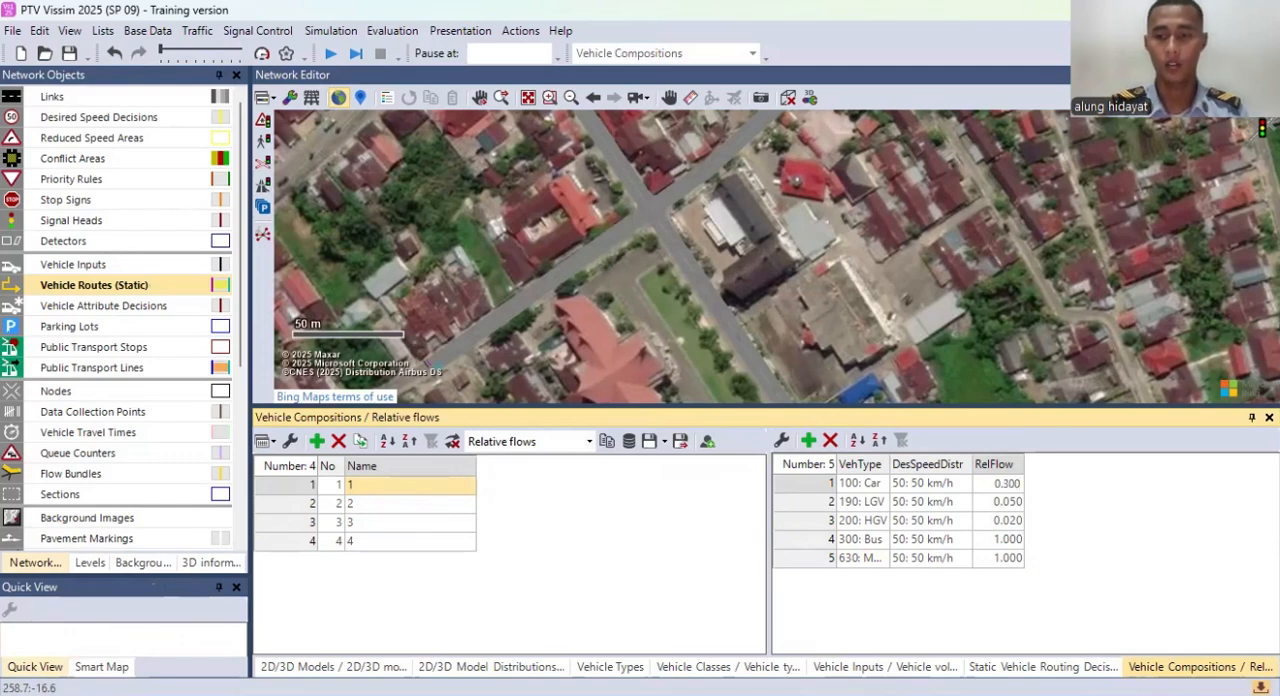
{"action": "key", "text": "Return"}
{"action": "type", "text": "0.1"}
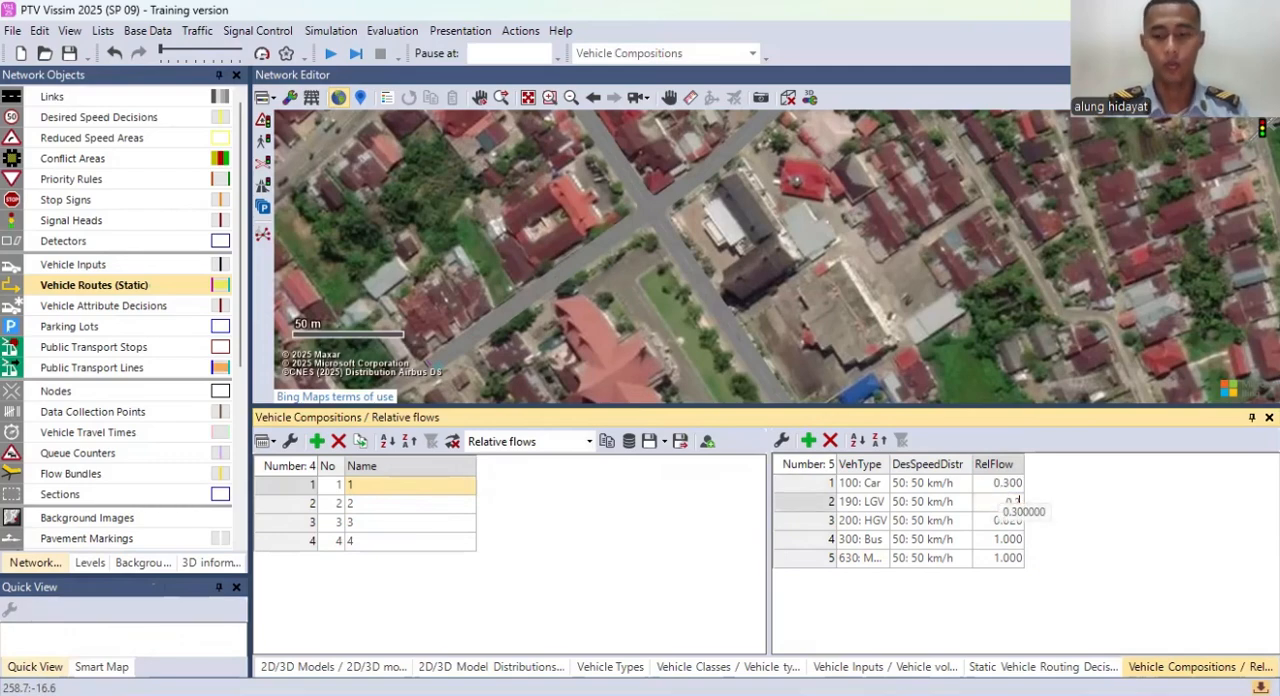
{"action": "key", "text": "Return"}
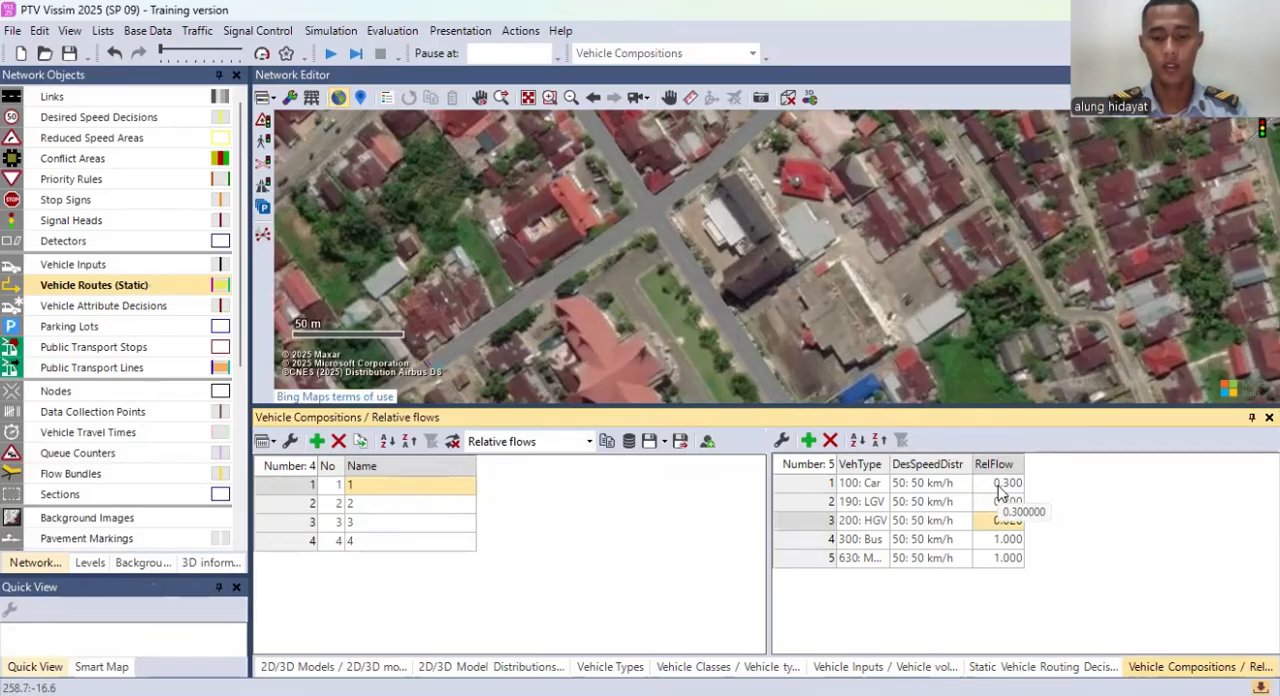
Step: Set composition 1's relative flows to 0.1 for HGV, 0.1 for Bus and 0.3 for Motor
{"action": "key", "text": "Return"}
{"action": "type", "text": "0.1"}
{"action": "key", "text": "Return"}
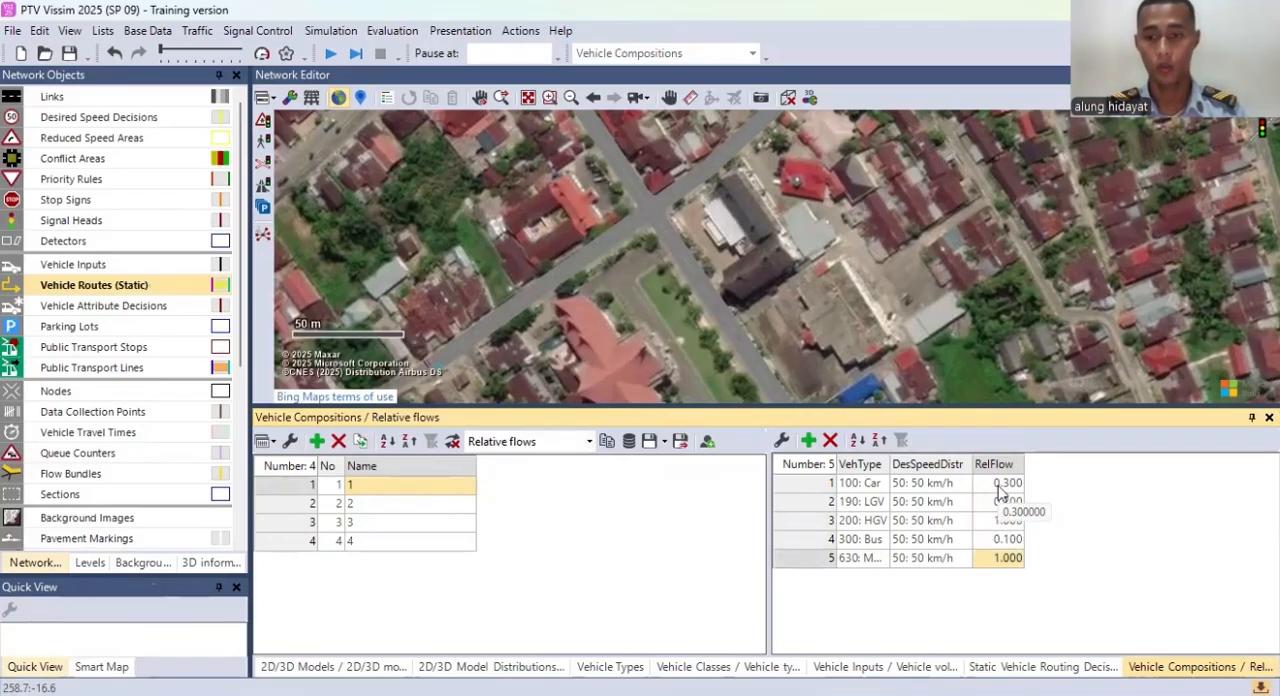
{"action": "type", "text": "0.3"}
{"action": "key", "text": "Return"}
{"action": "left_click", "coordinate": [985, 521]}
{"action": "type", "text": "0"}
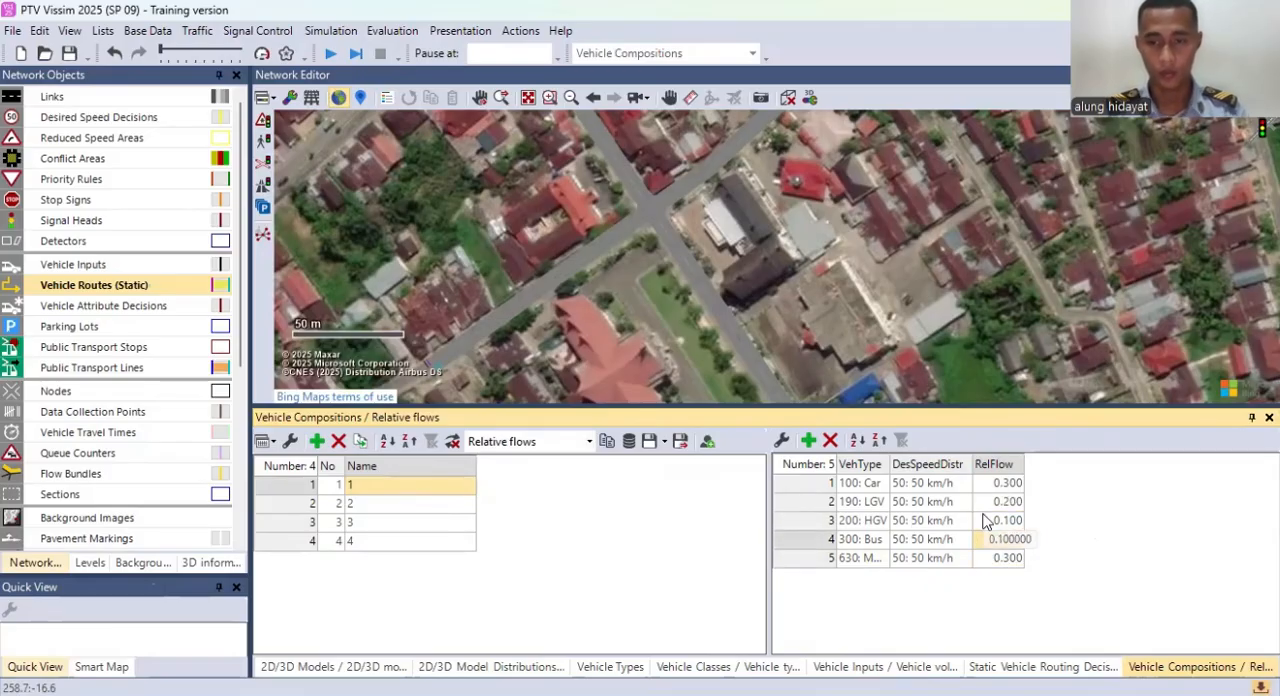
{"action": "left_click", "coordinate": [1005, 539]}
Step: Set composition 2's relative flows to 0.3 for Car and 0.1 for LGV
{"action": "left_click", "coordinate": [403, 508]}
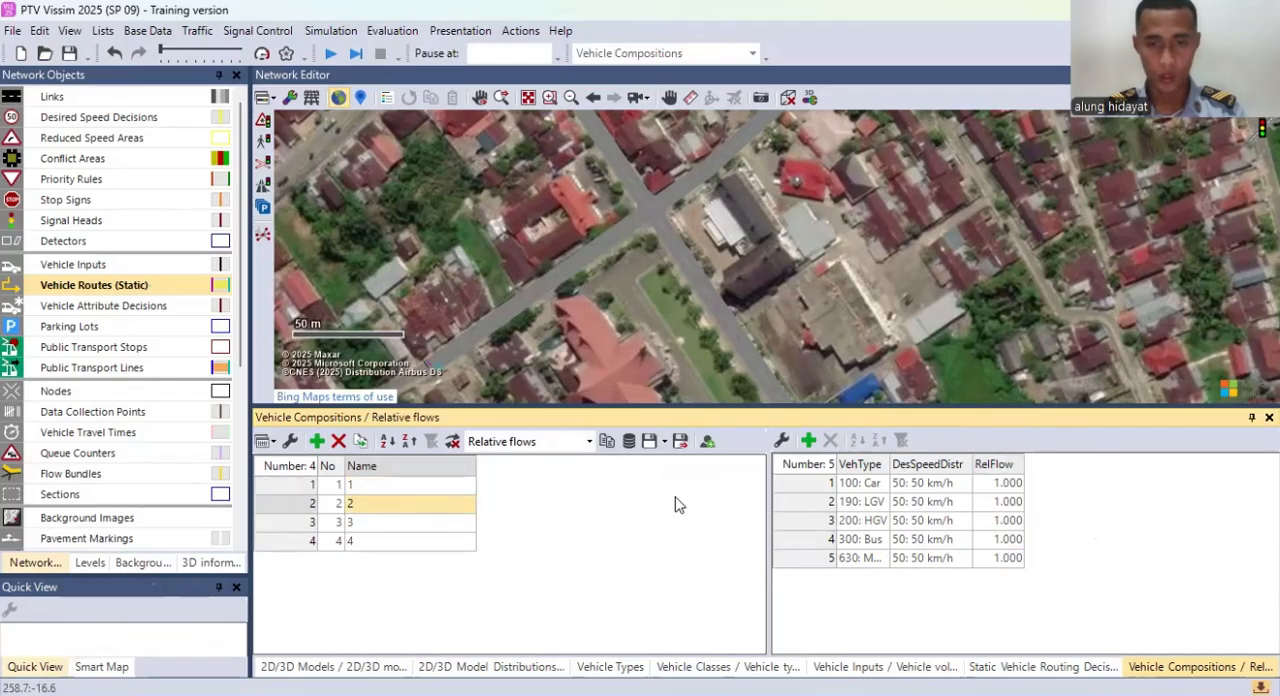
{"action": "type", "text": "0"}
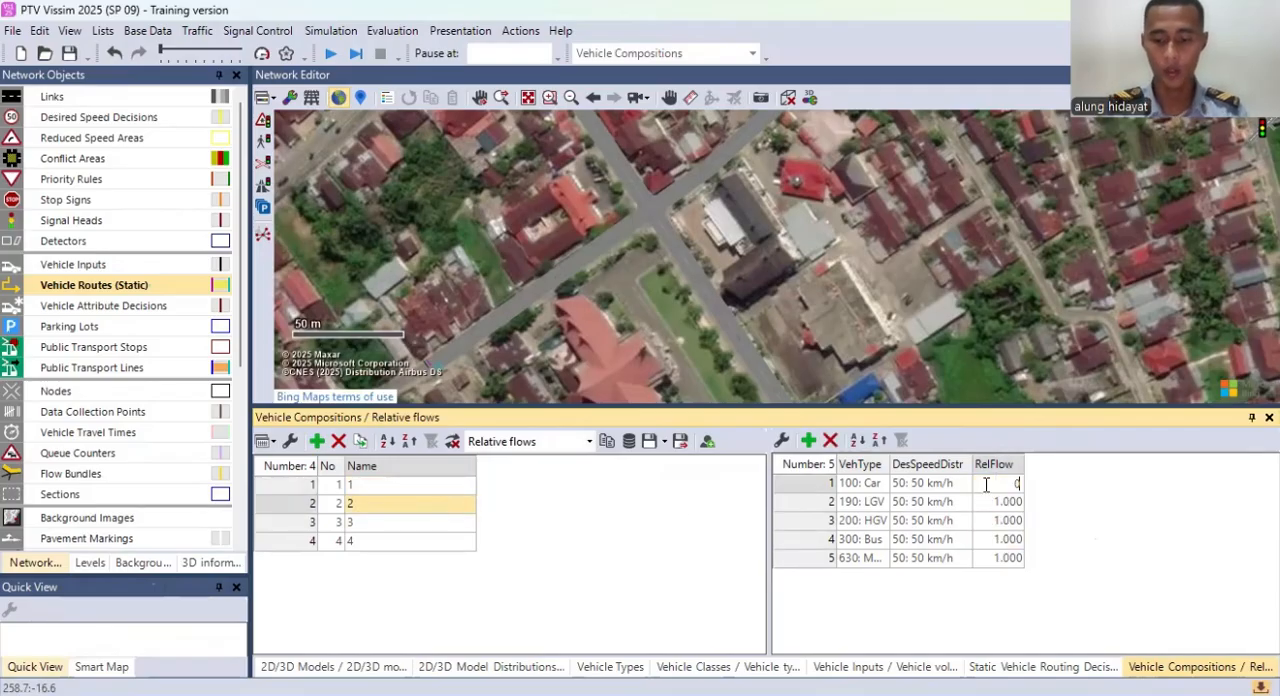
{"action": "type", "text": ".3"}
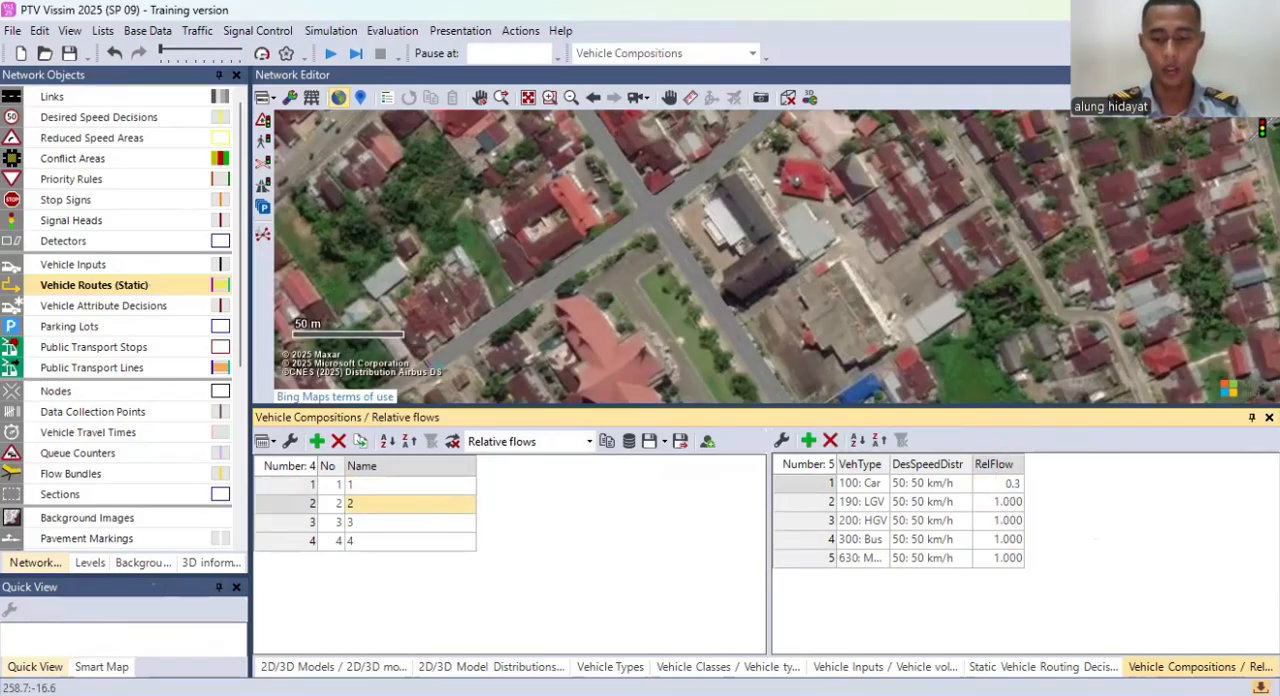
{"action": "key", "text": "Return"}
{"action": "type", "text": "00"}
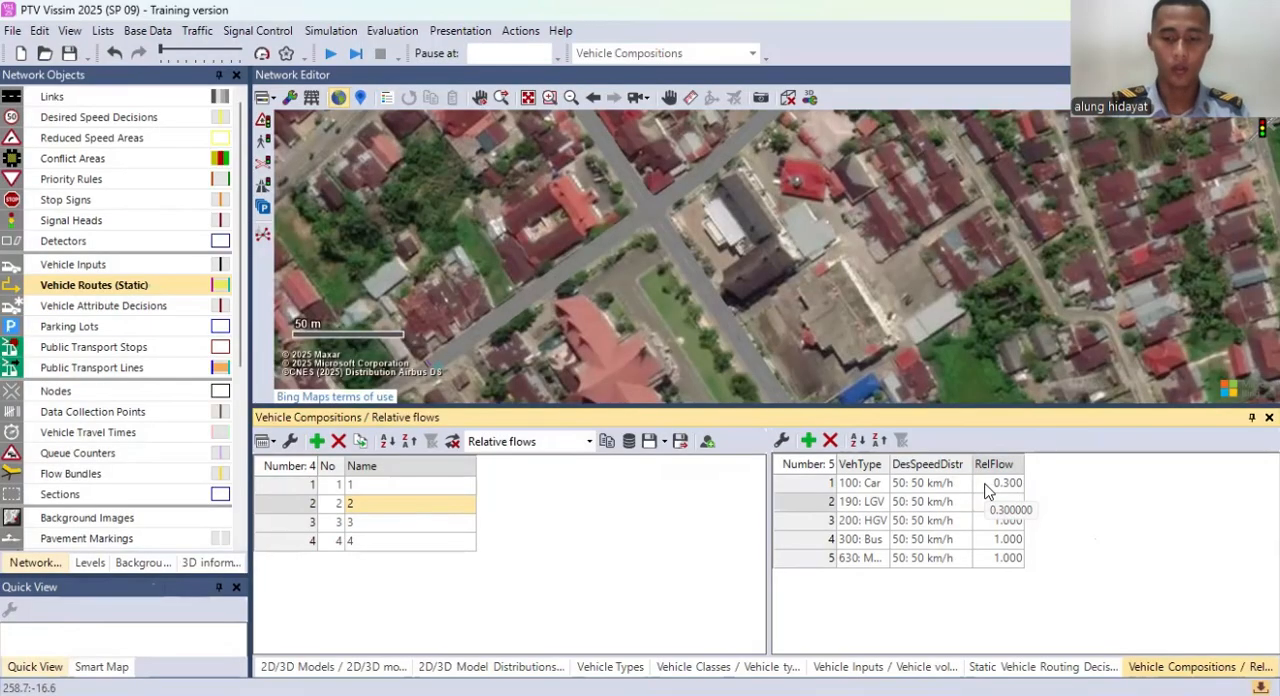
{"action": "type", "text": ".1"}
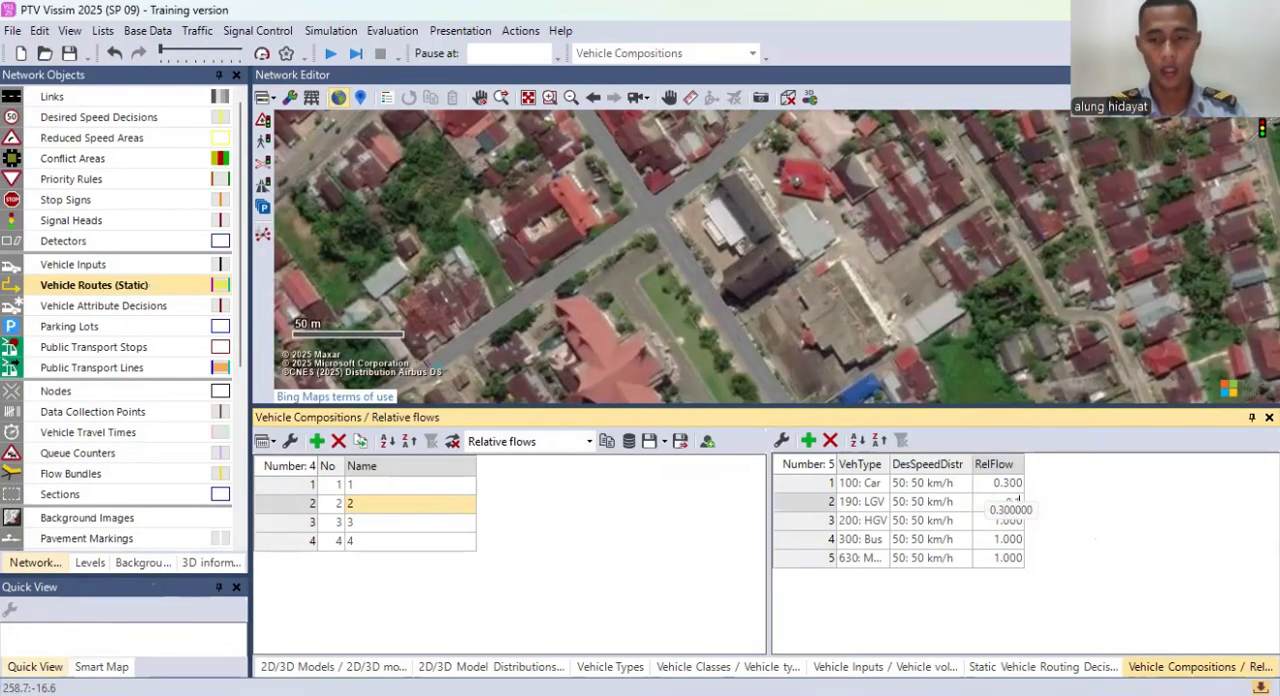
{"action": "key", "text": "Return"}
Step: Set composition 2's relative flows for HGV, Bus and Motor to 0.2 each
{"action": "type", "text": "0.2"}
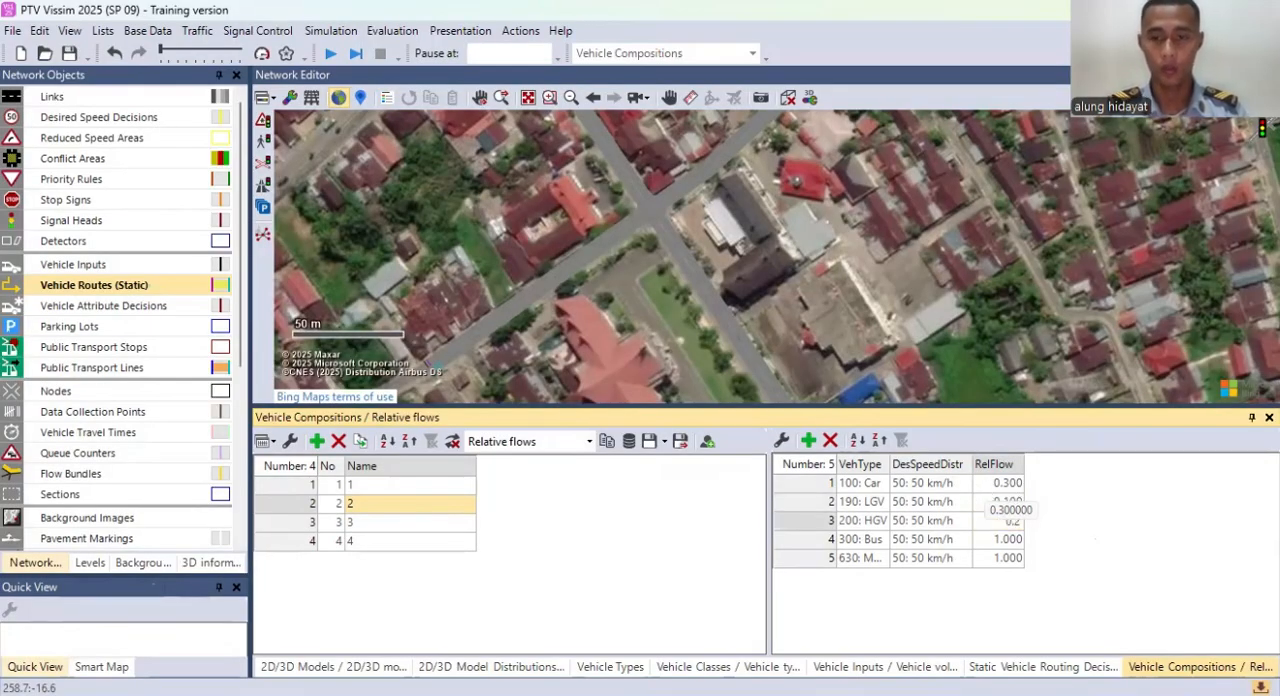
{"action": "key", "text": "Return"}
{"action": "type", "text": "0.2"}
{"action": "key", "text": "Return"}
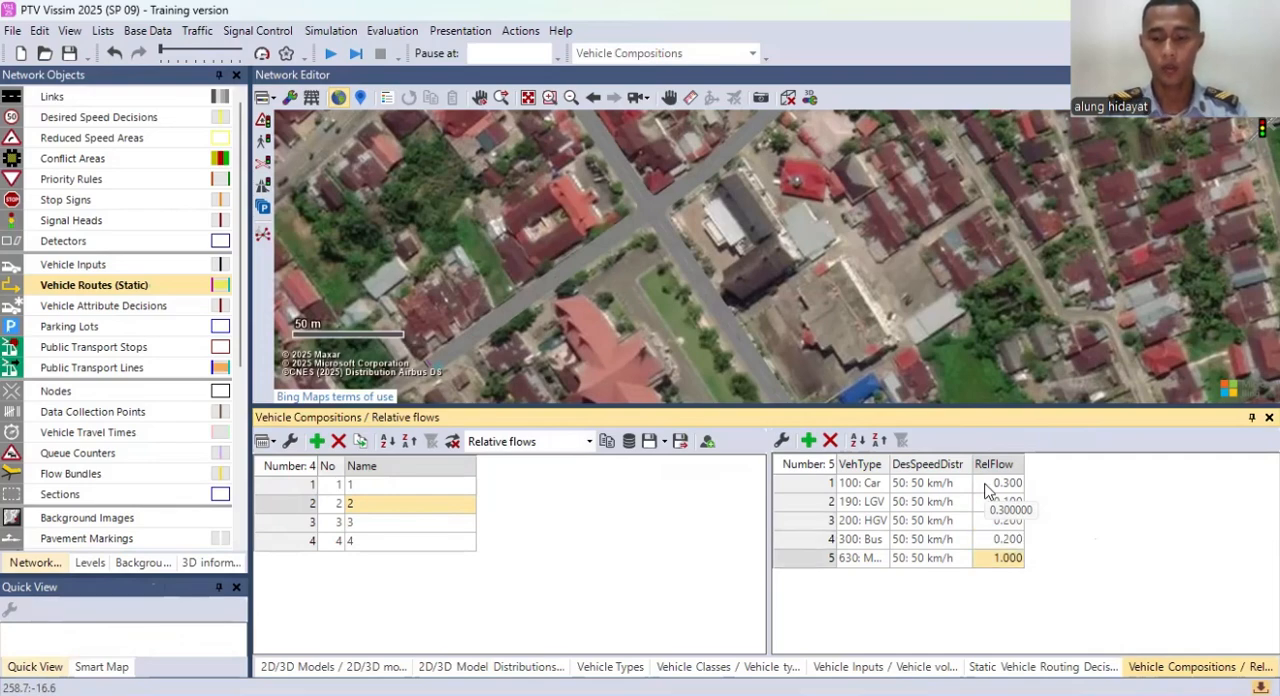
{"action": "type", "text": "0"}
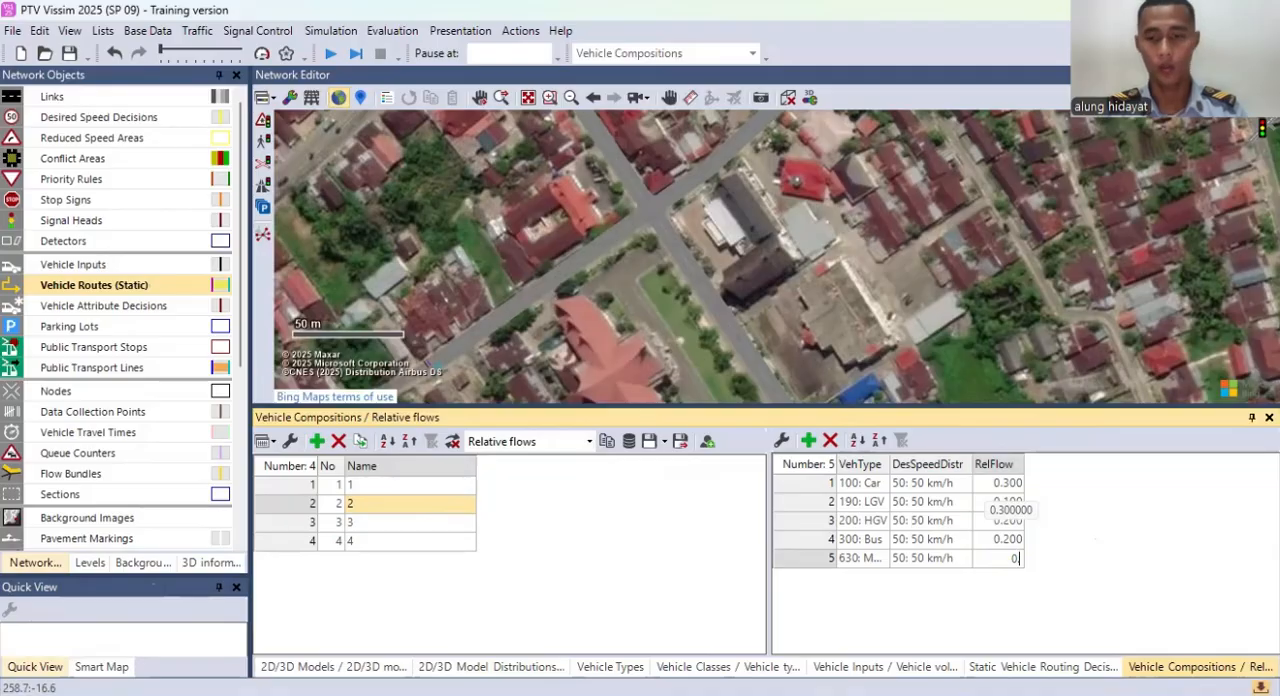
{"action": "type", "text": ".2"}
{"action": "key", "text": "Return"}
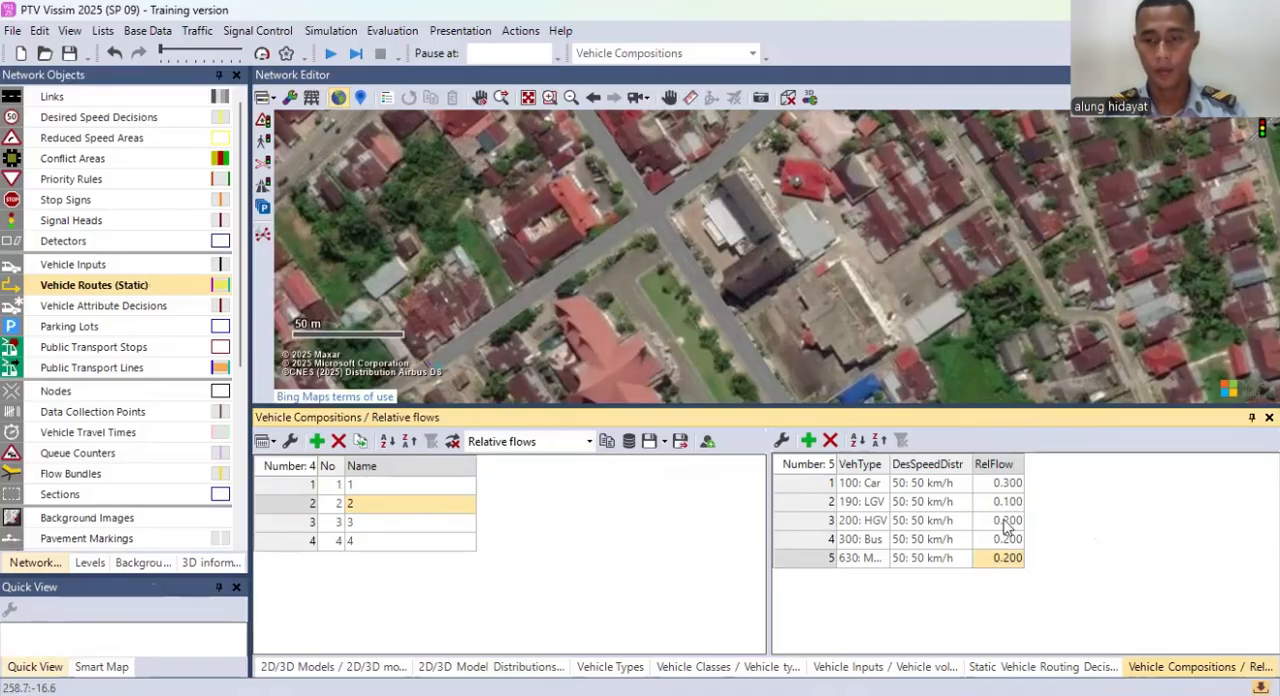
Step: Set composition 3's relative flows to 0.3 for Car and 0.2 for LGV
{"action": "left_click", "coordinate": [412, 523]}
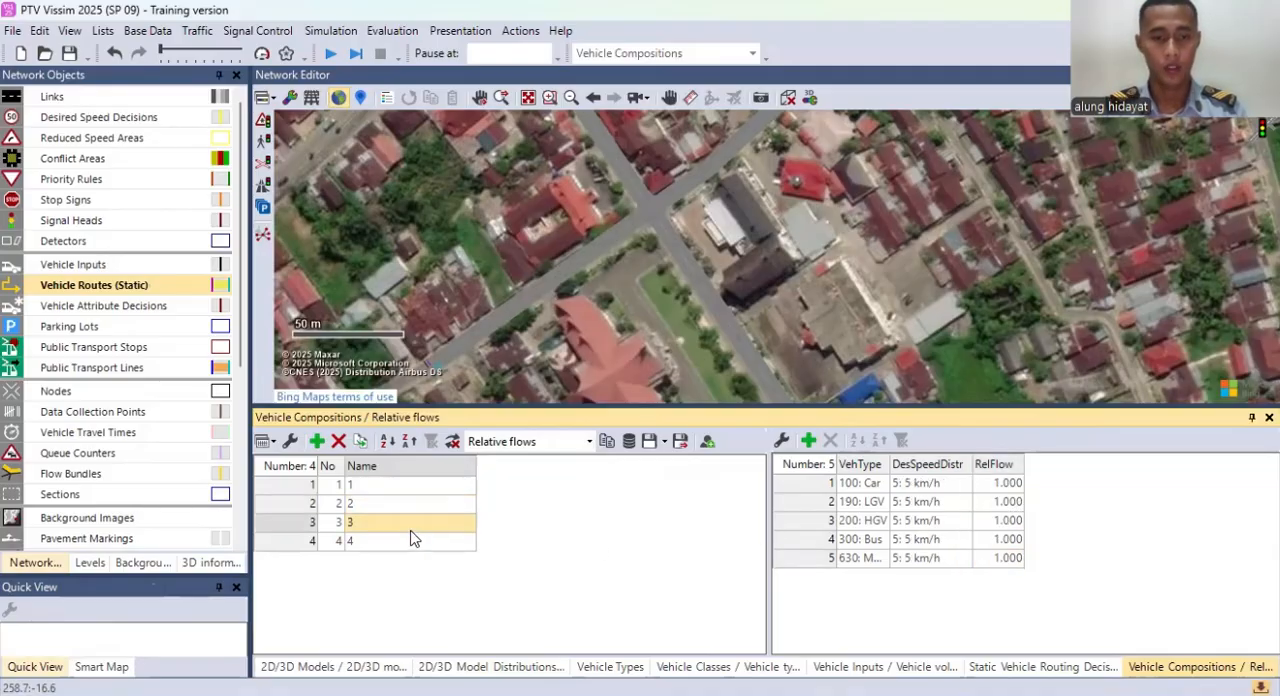
{"action": "left_click", "coordinate": [996, 483]}
{"action": "type", "text": "0"}
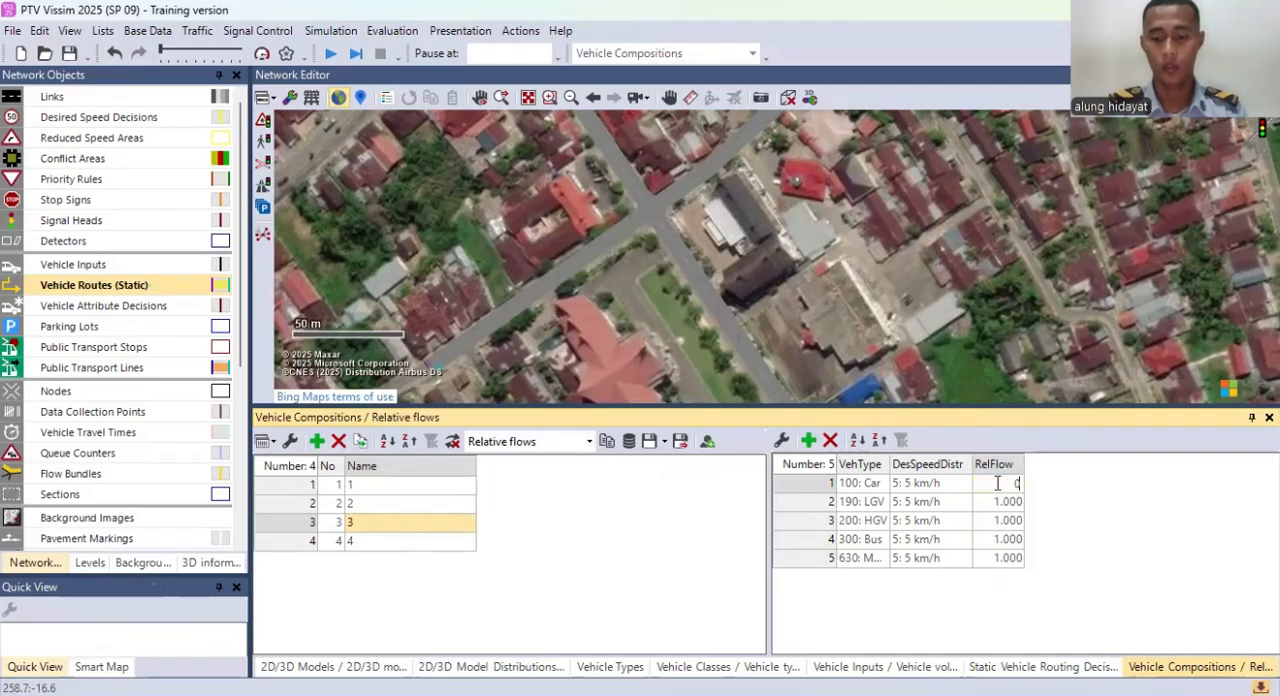
{"action": "type", "text": ".3"}
{"action": "key", "text": "Return"}
{"action": "type", "text": "0.3"}
{"action": "key", "text": "Return"}
Step: Set composition 3's relative flows to 0.1 for HGV, 0.2 for Bus and 0.2 for Motor
{"action": "type", "text": "0"}
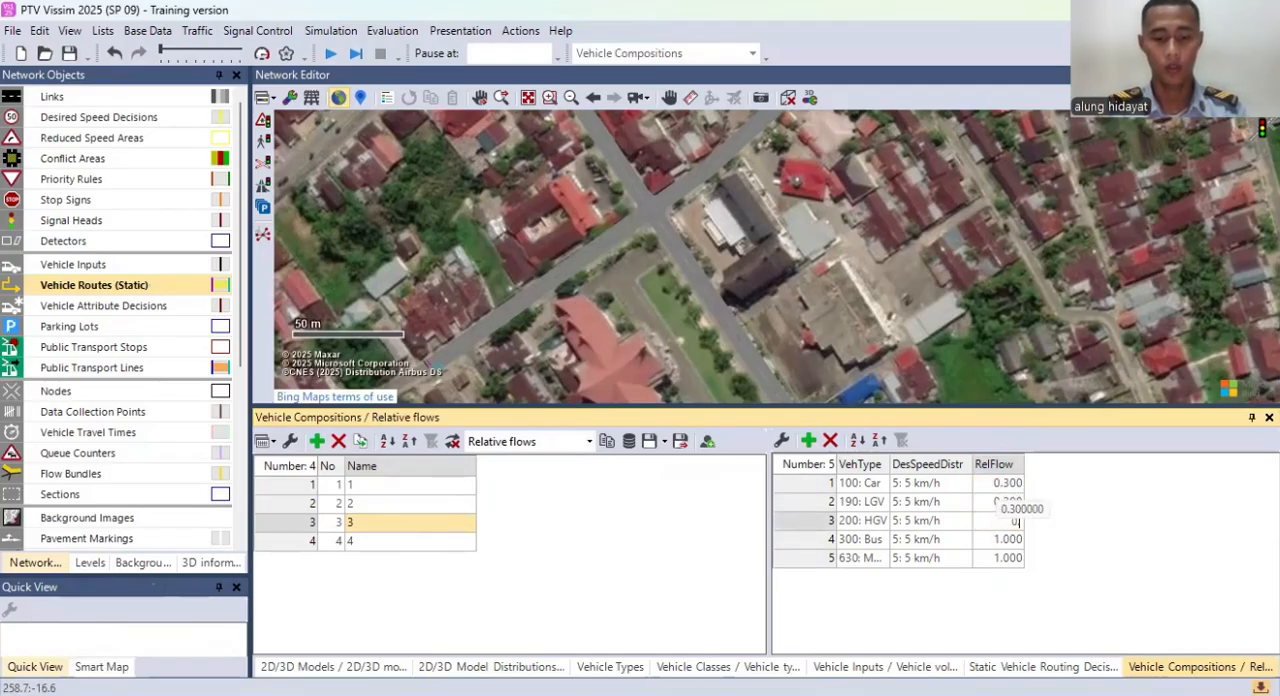
{"action": "type", "text": ".1"}
{"action": "key", "text": "Return"}
{"action": "type", "text": "0.2"}
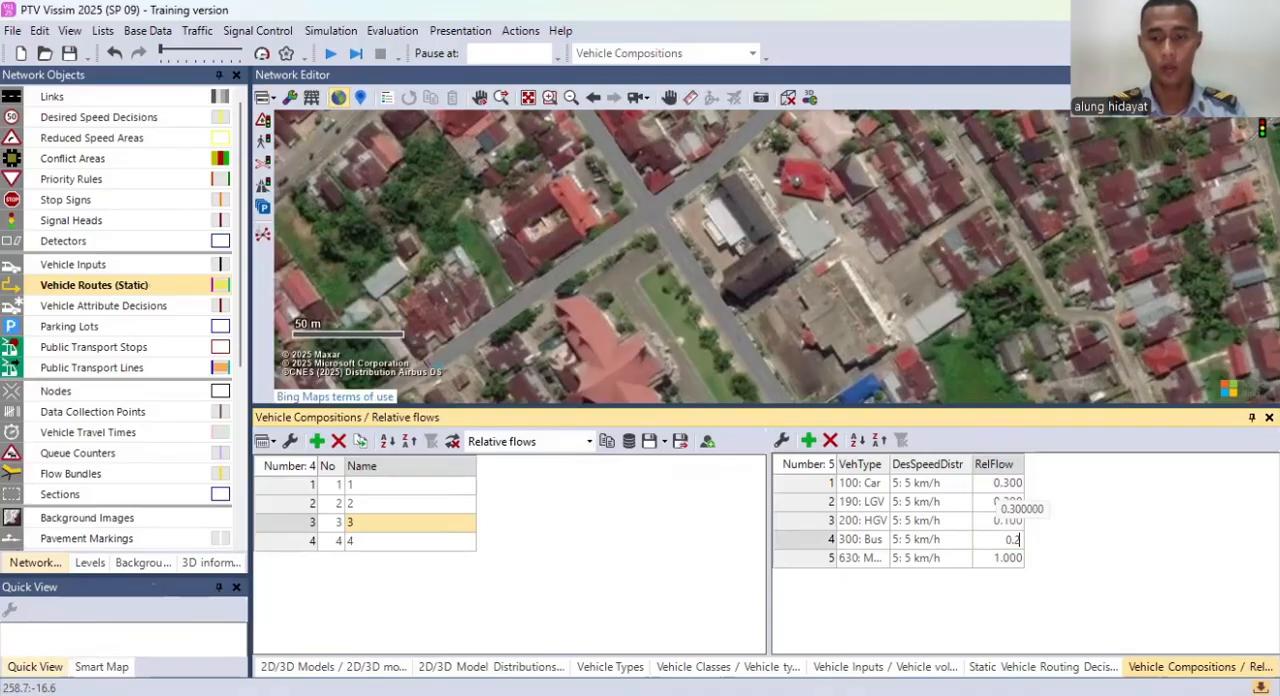
{"action": "key", "text": "Return"}
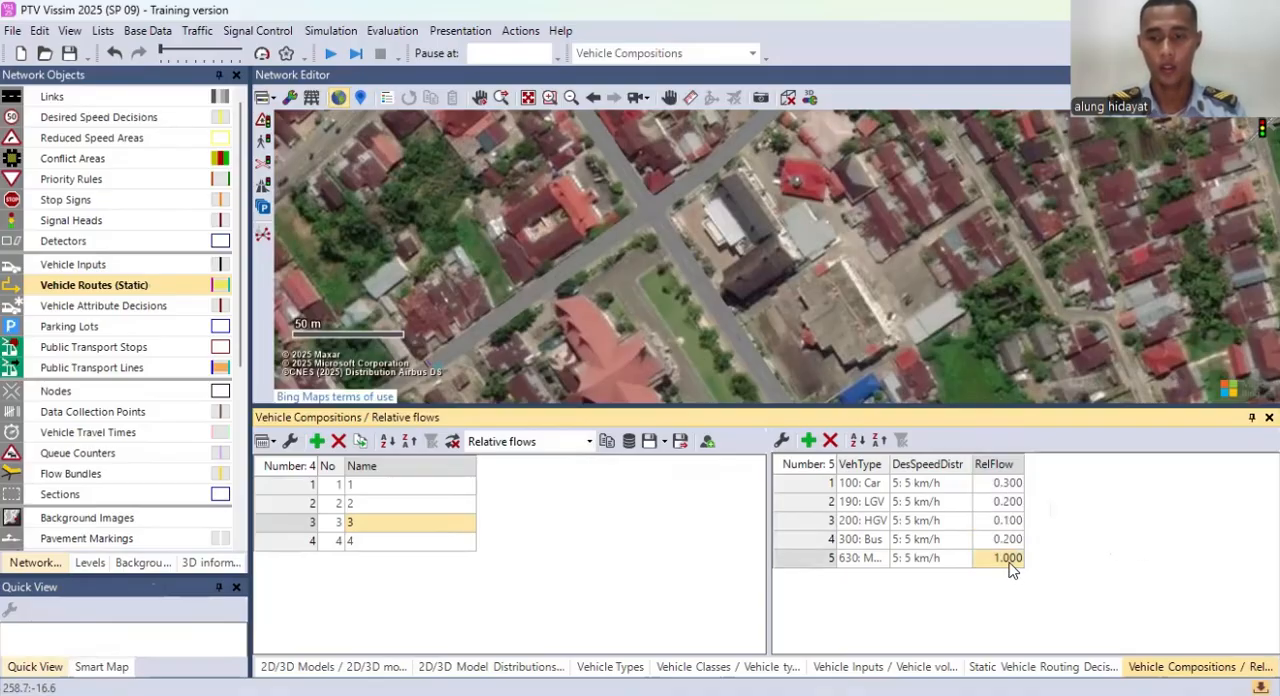
{"action": "type", "text": "0.2"}
{"action": "key", "text": "Return"}
Step: Set composition 4's relative flows to 0.3 for Car and 0.1 for LGV
{"action": "left_click", "coordinate": [370, 545]}
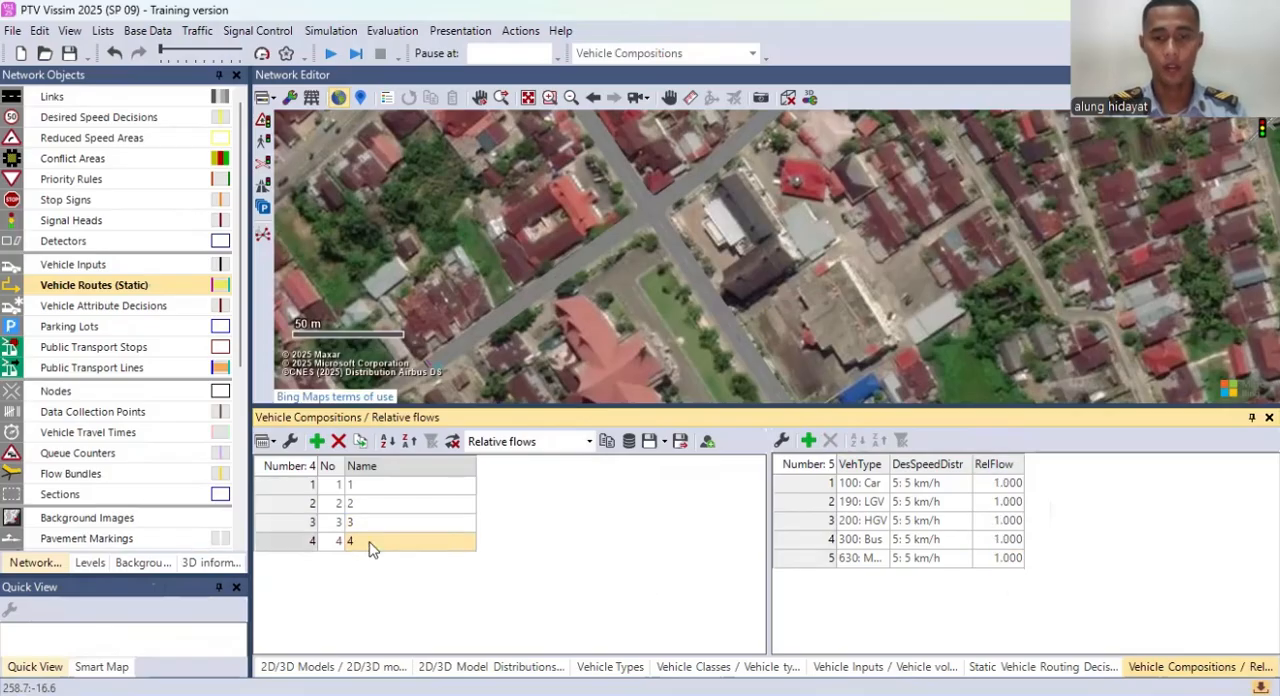
{"action": "left_click", "coordinate": [996, 490]}
{"action": "type", "text": "0.3"}
{"action": "key", "text": "Return"}
{"action": "key", "text": "BackSpace"}
{"action": "type", "text": "0"}
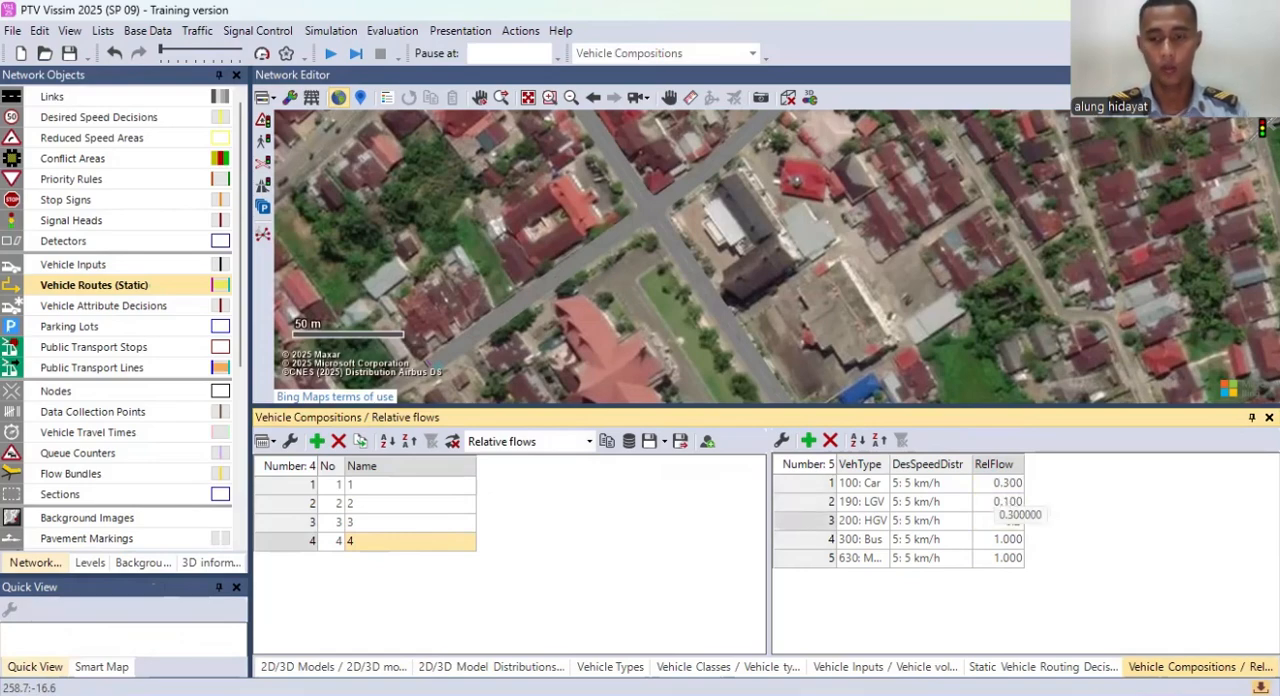
Step: Set composition 4's relative flows to 0.2 for HGV, 0.1 for Bus and 0.3 for Motor
{"action": "key", "text": "Return"}
{"action": "type", "text": "0.1"}
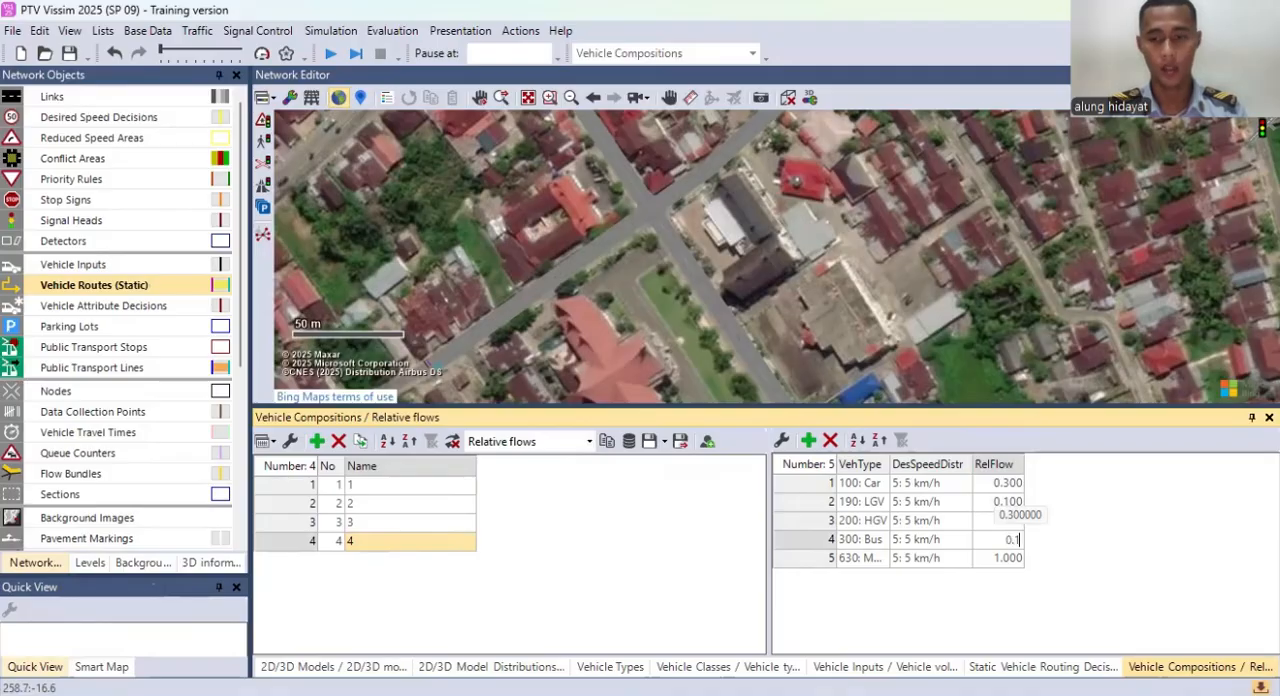
{"action": "key", "text": "Return"}
{"action": "type", "text": "0,"}
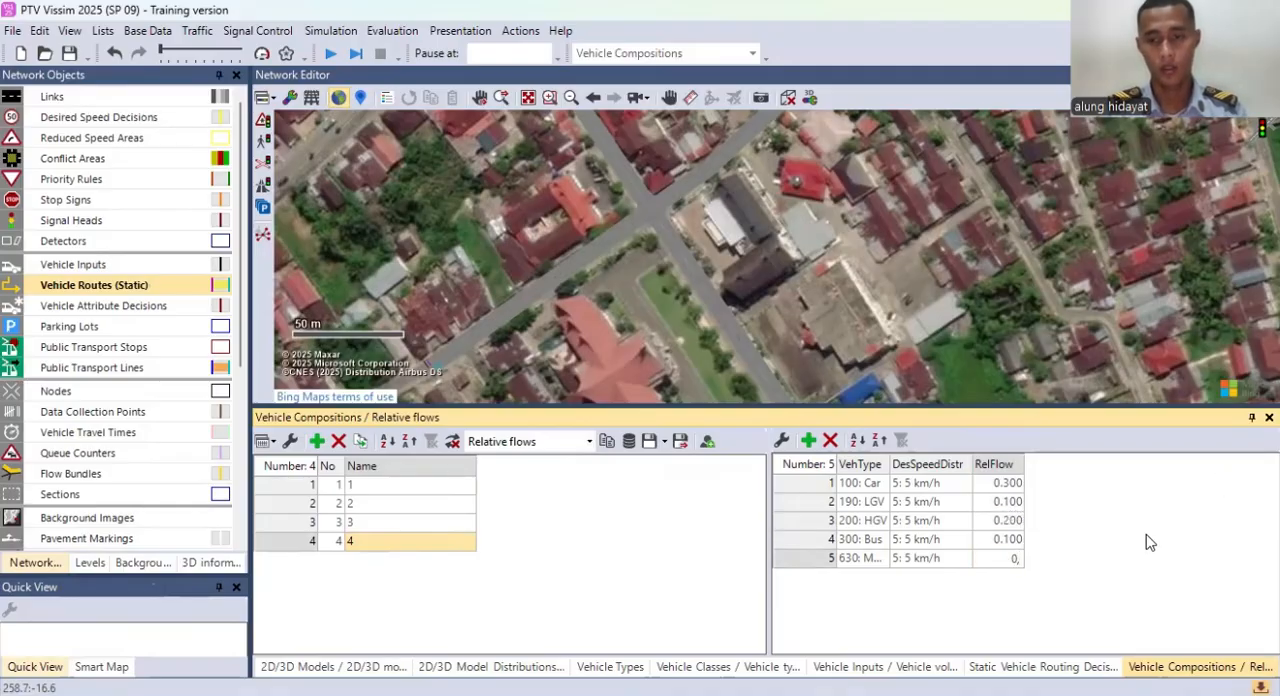
{"action": "type", "text": "3"}
{"action": "key", "text": "Return"}
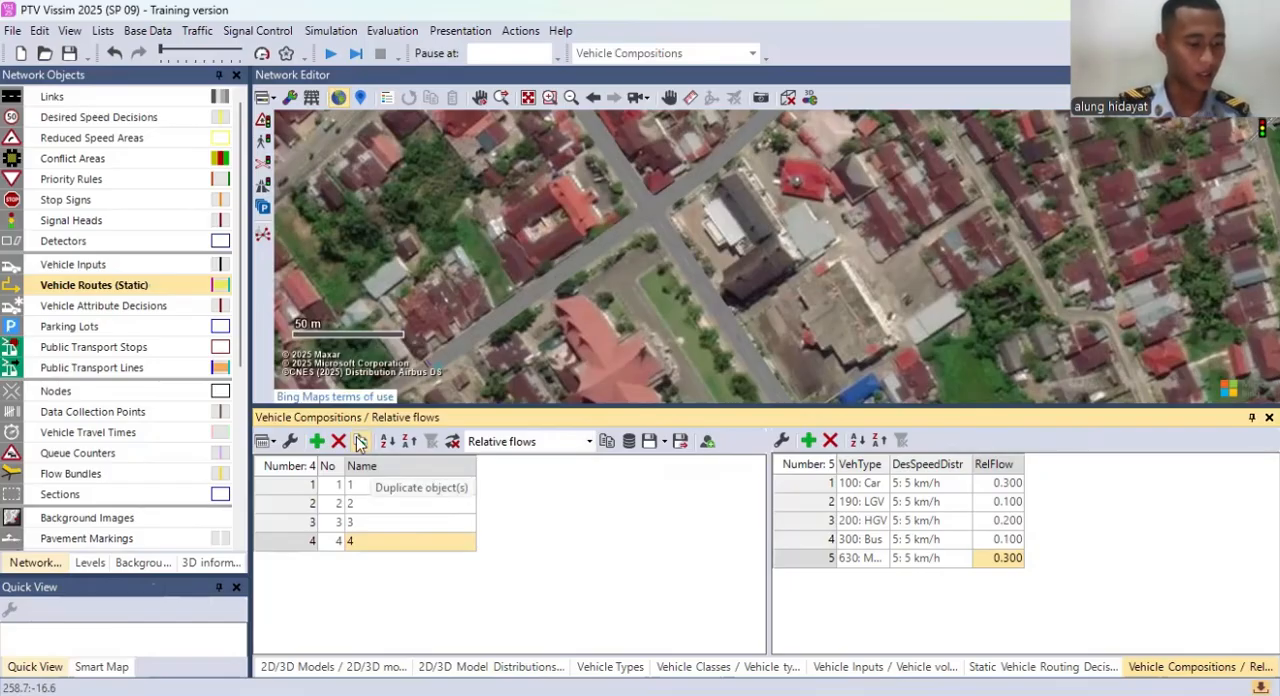
{"action": "left_click", "coordinate": [140, 270]}
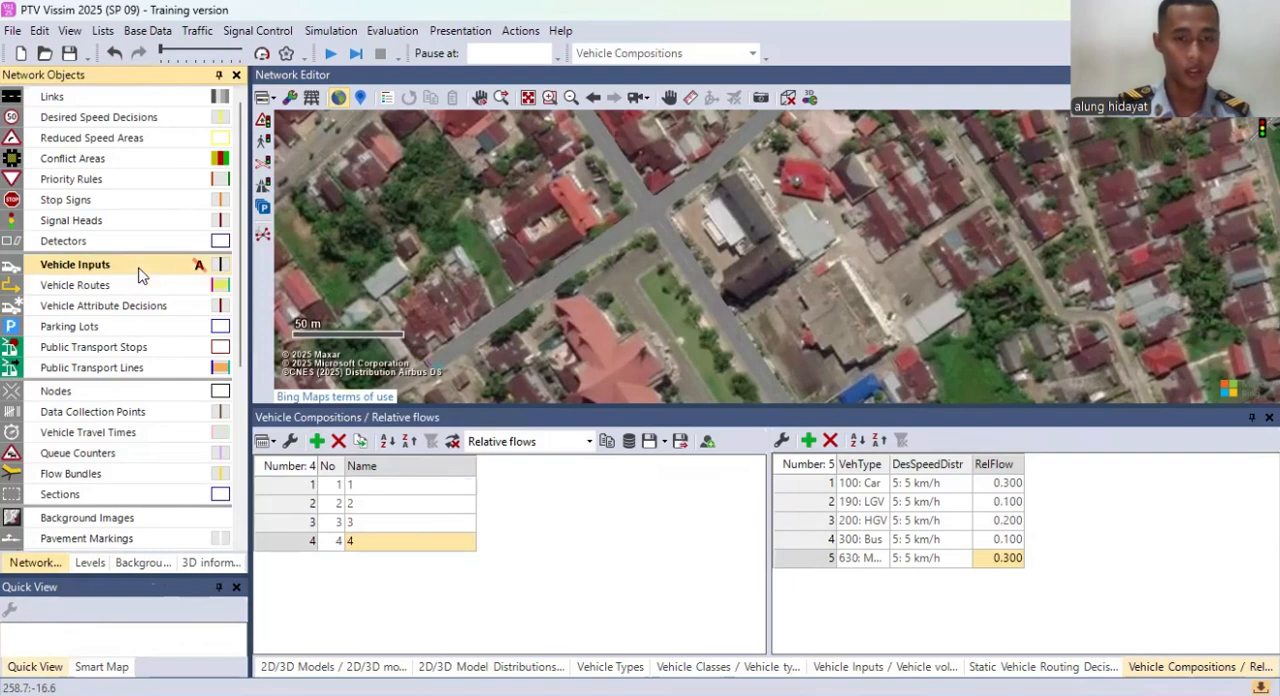
{"action": "right_click", "coordinate": [140, 272]}
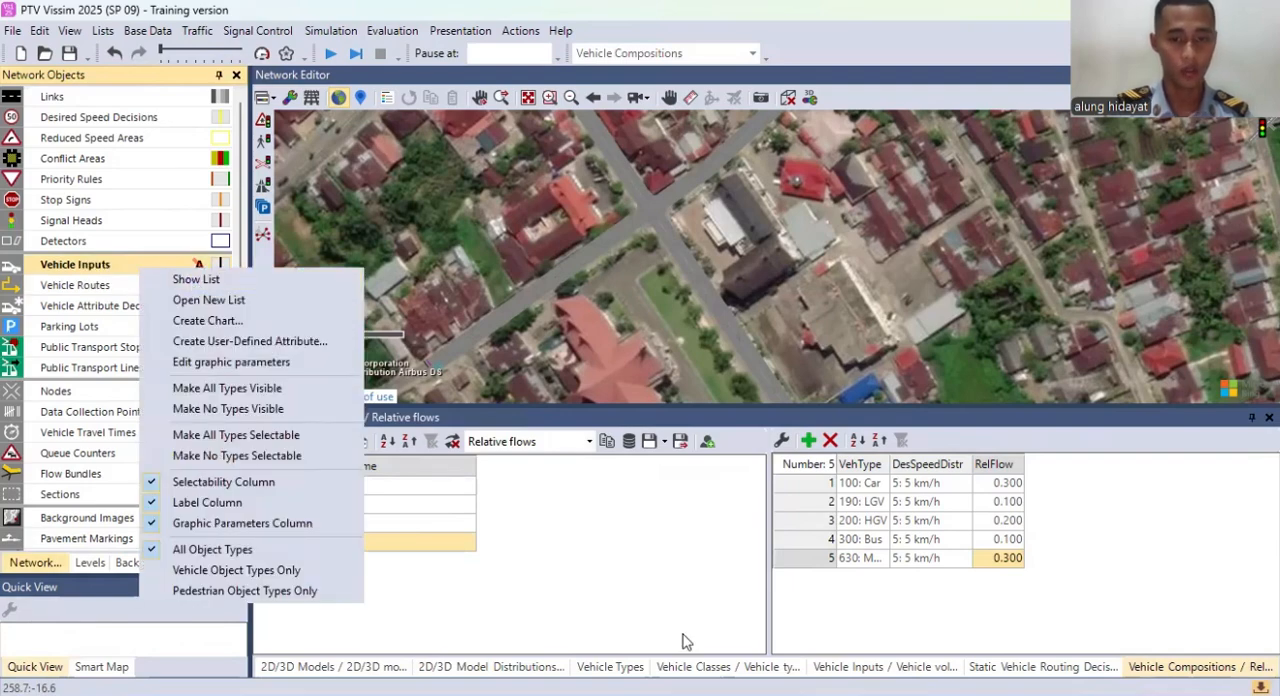
{"action": "left_click", "coordinate": [673, 578]}
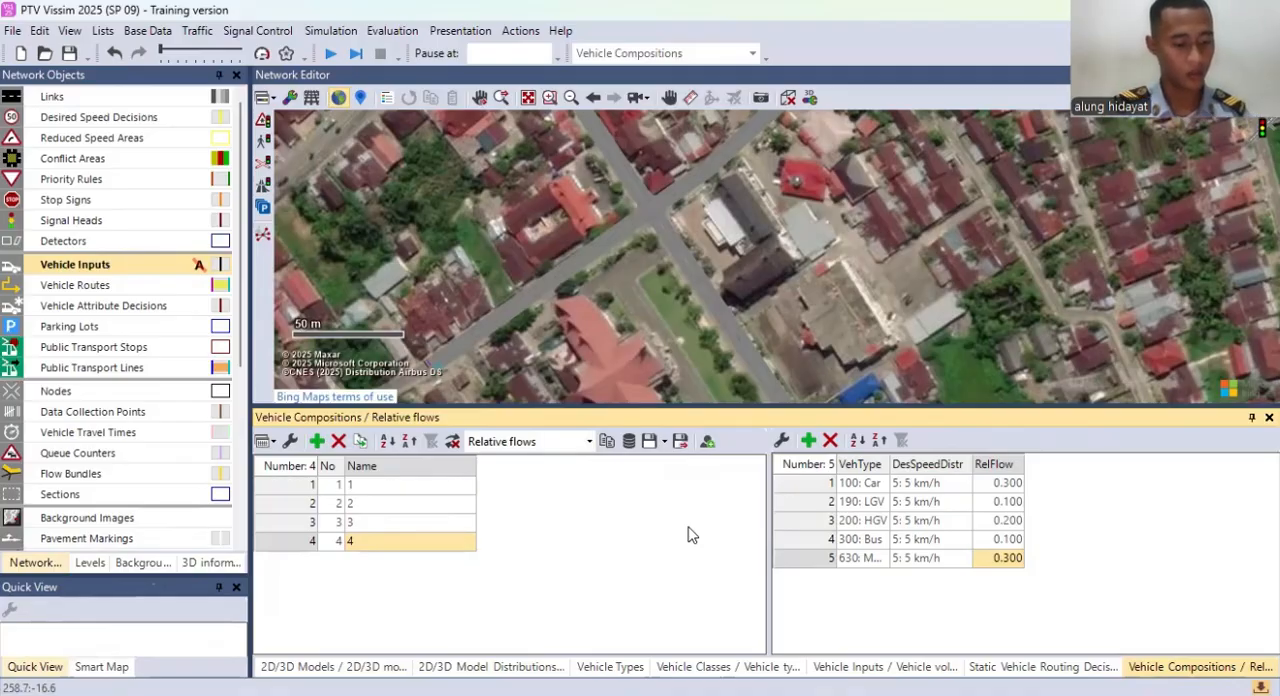
{"action": "left_click", "coordinate": [425, 487]}
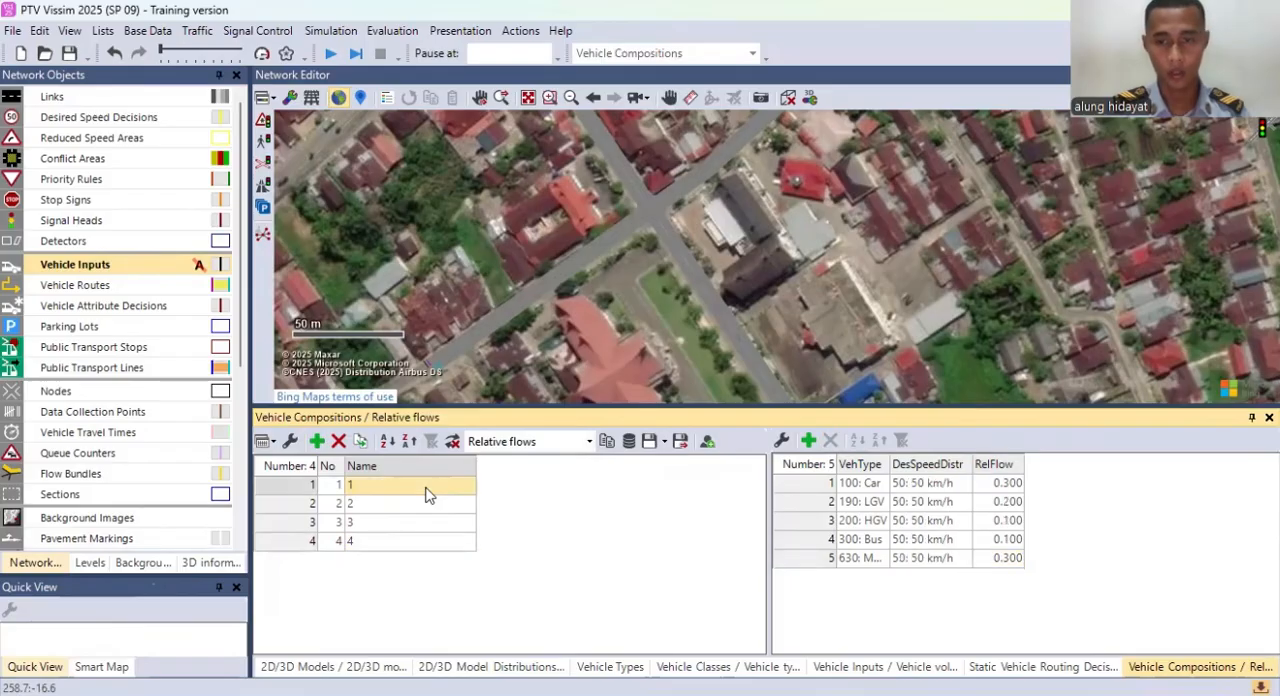
{"action": "left_click", "coordinate": [433, 502]}
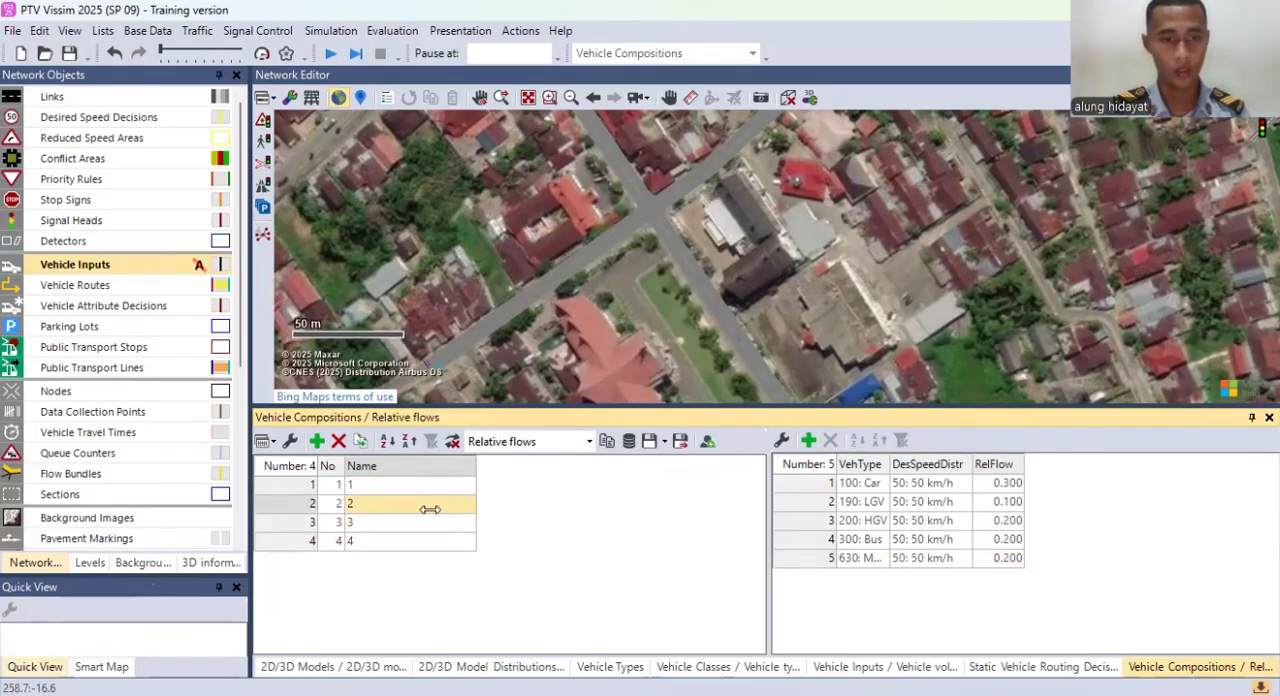
{"action": "left_click", "coordinate": [425, 522]}
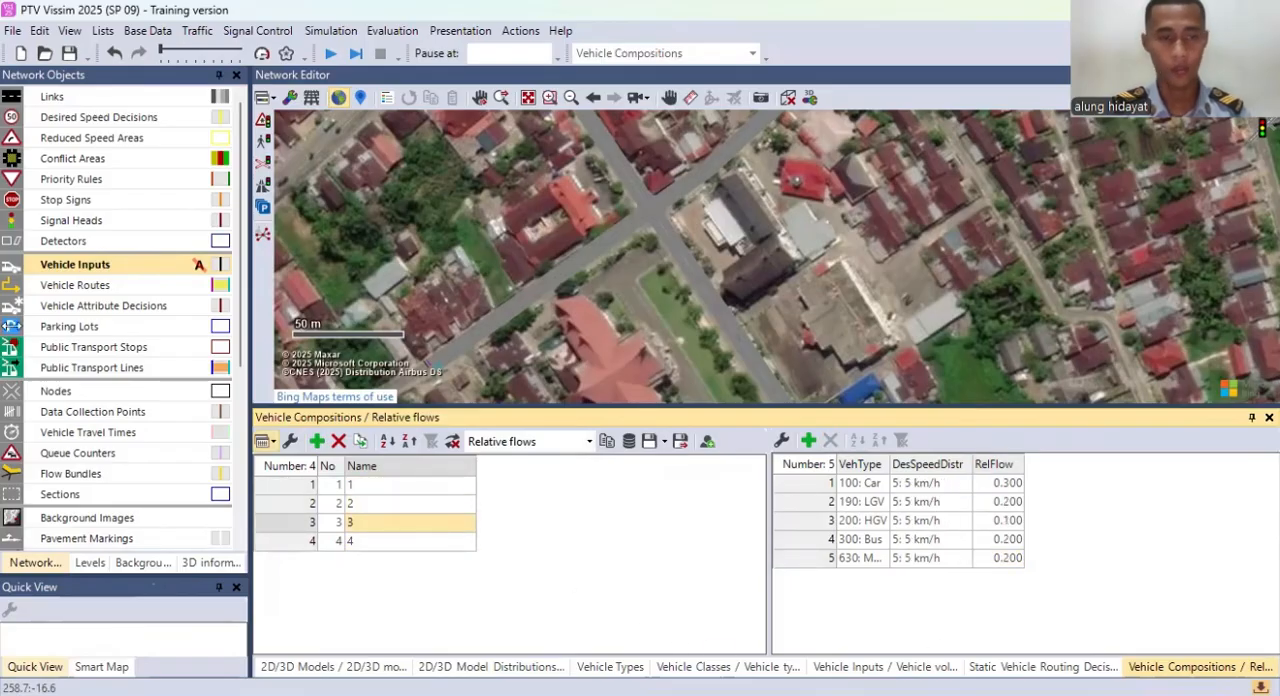
Step: Show the list of vehicle inputs and assign vehicle composition 1 to input 1 on link 1: Jalan 1
{"action": "right_click", "coordinate": [78, 265]}
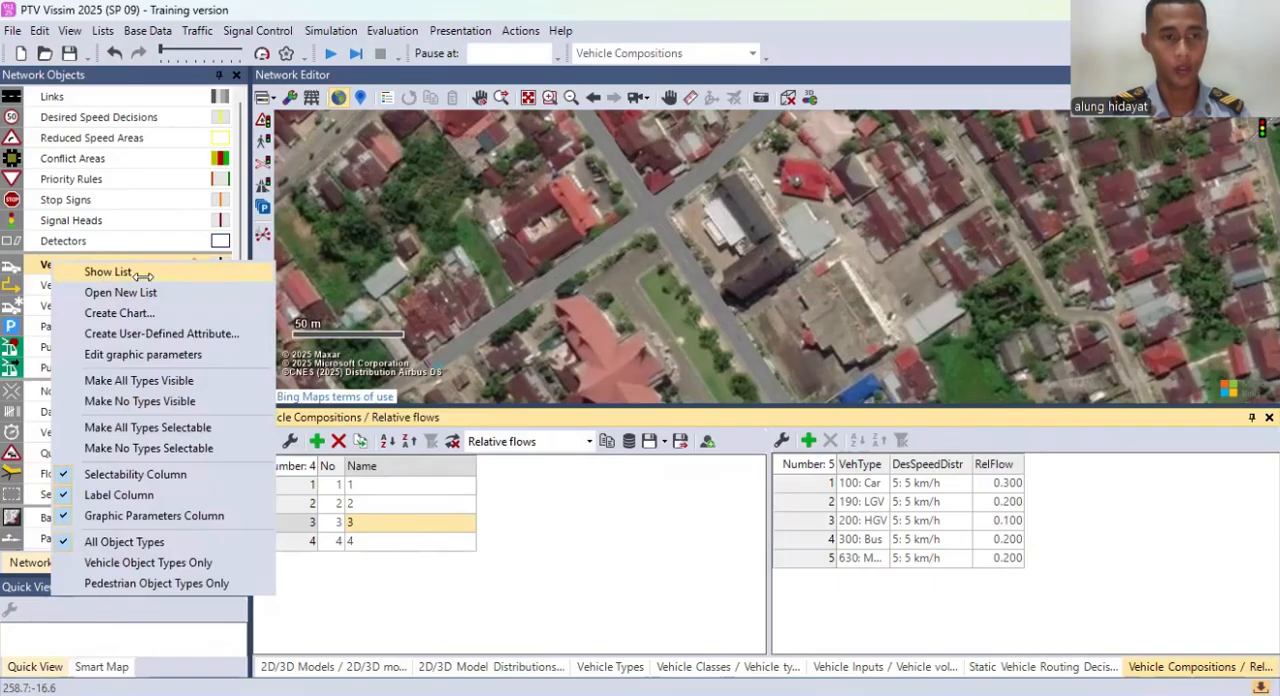
{"action": "left_click", "coordinate": [100, 272]}
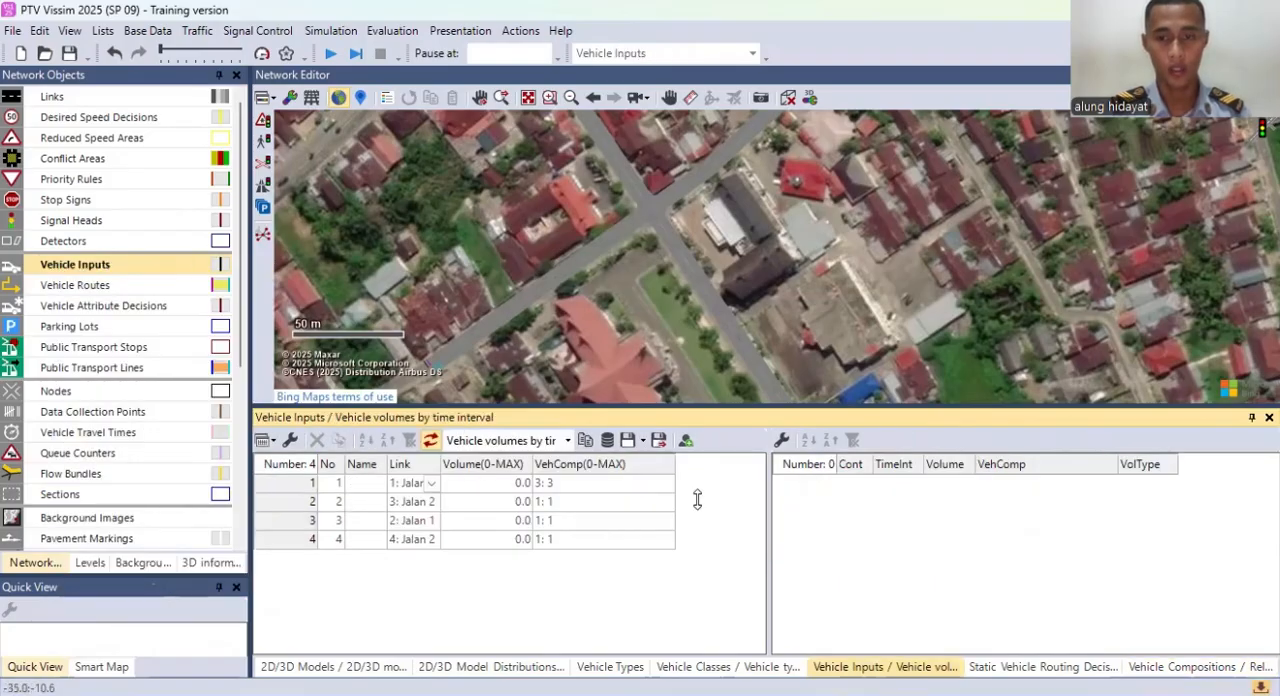
{"action": "left_click", "coordinate": [385, 483]}
{"action": "left_click", "coordinate": [1006, 484]}
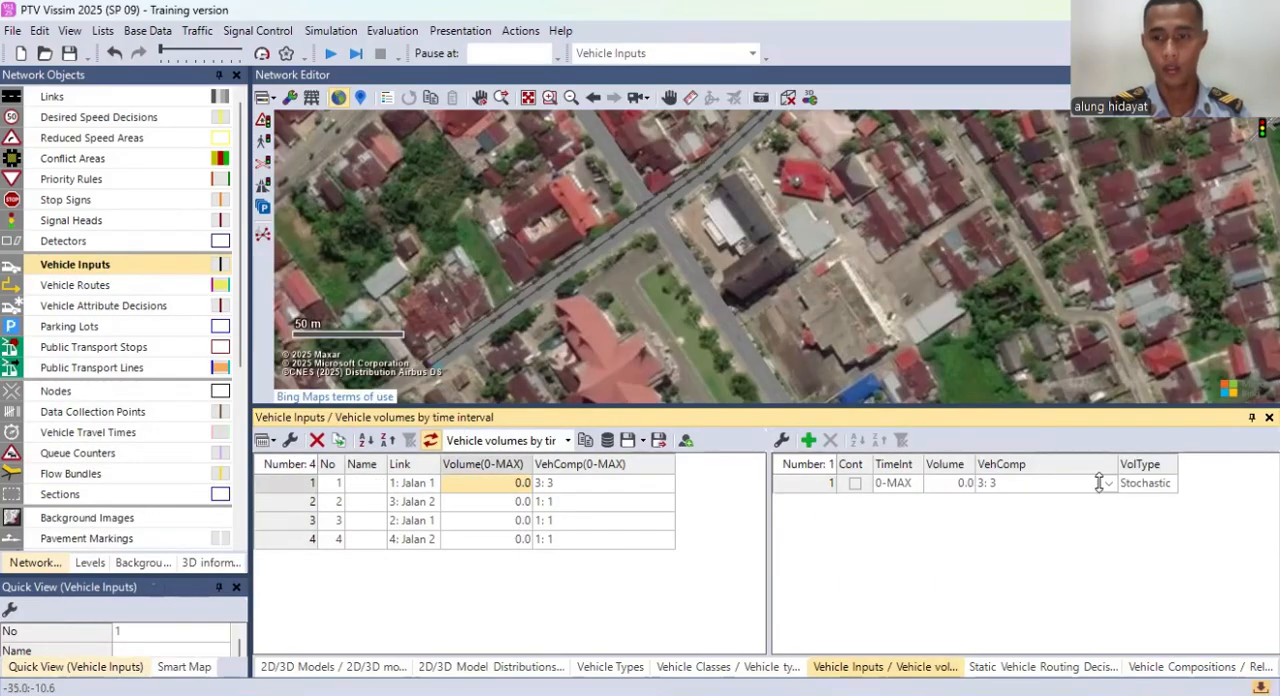
{"action": "left_click", "coordinate": [1112, 483]}
{"action": "left_click", "coordinate": [1048, 497]}
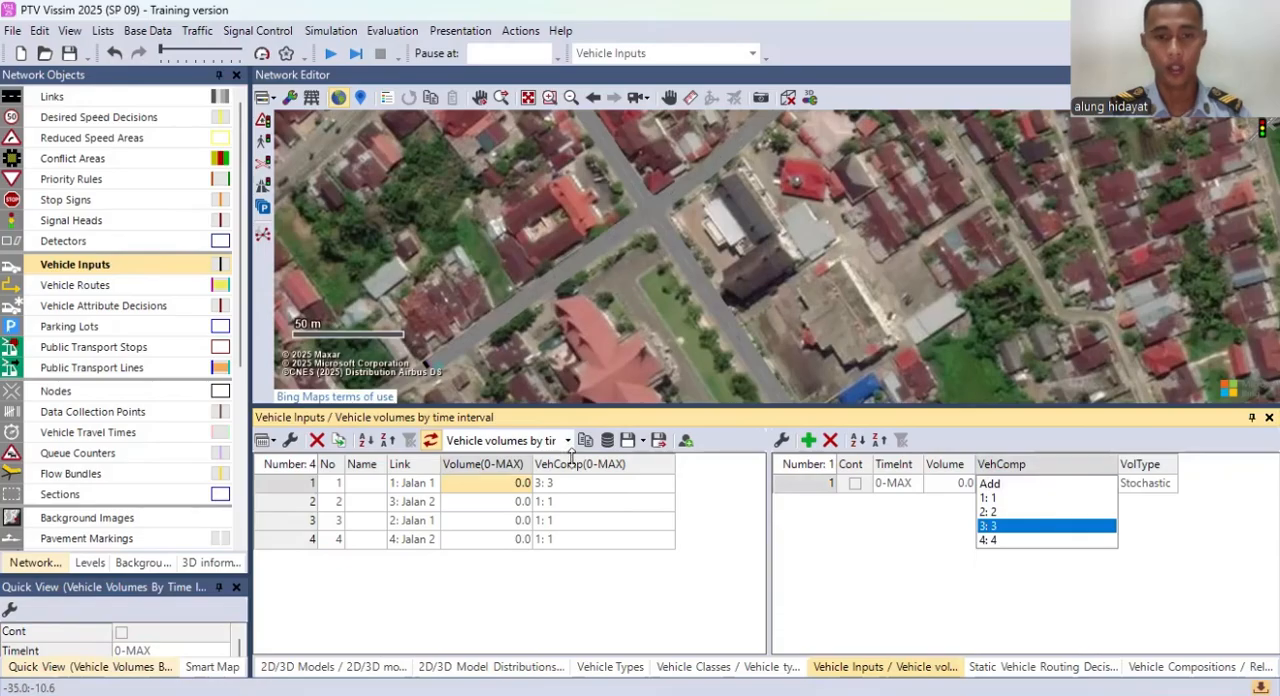
Step: Assign vehicle composition 2 to vehicle input 2 on link 3: Jalan 2
{"action": "left_click", "coordinate": [511, 502]}
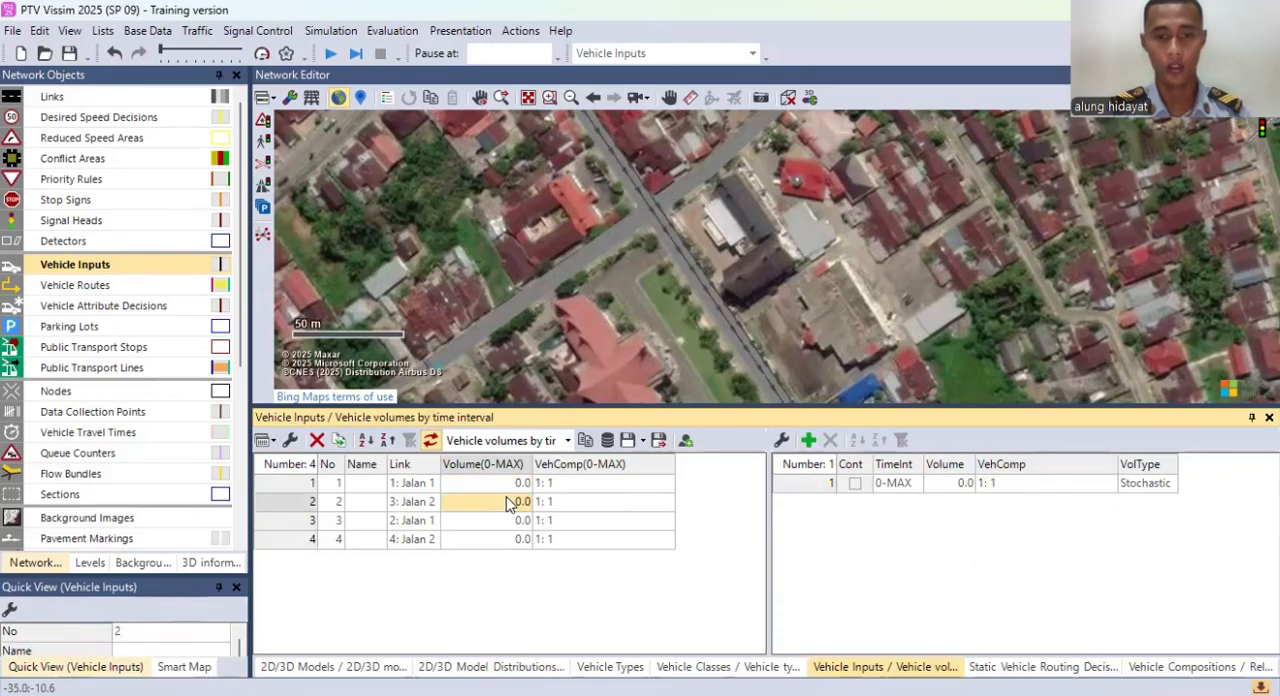
{"action": "left_click", "coordinate": [1108, 488]}
{"action": "key", "text": "Down"}
{"action": "key", "text": "Down"}
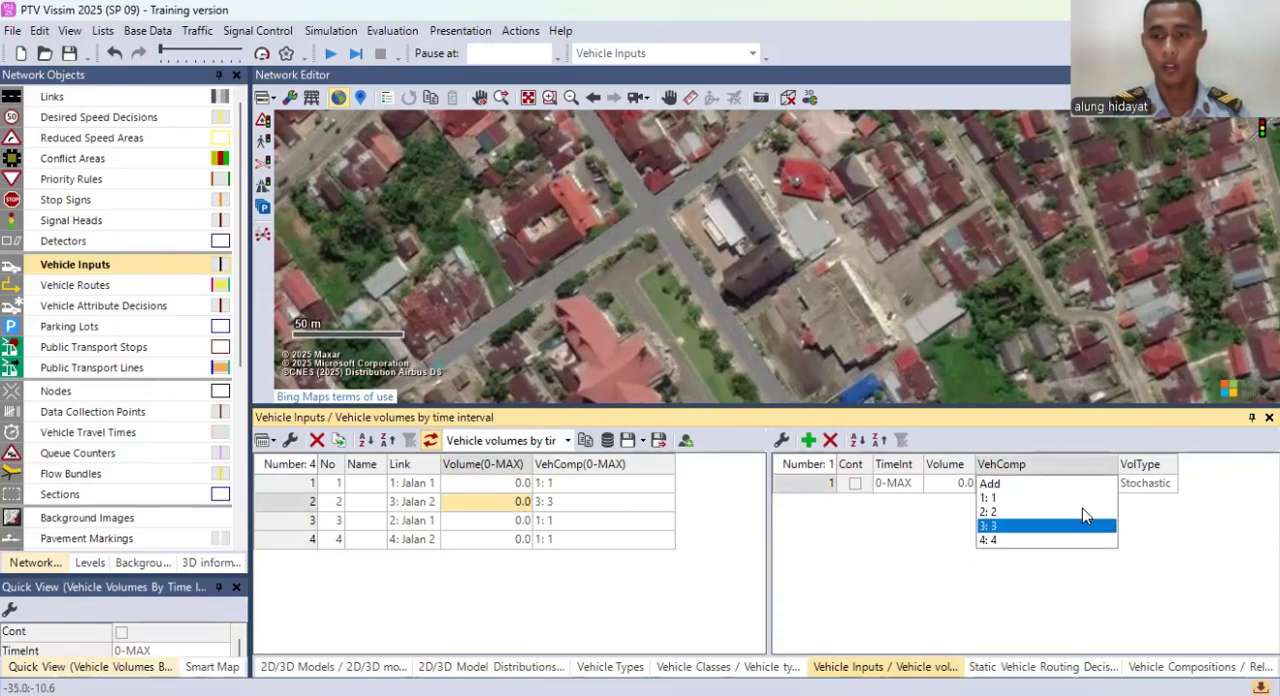
{"action": "left_click", "coordinate": [1084, 511]}
Step: Assign vehicle composition 3 to input 3 on link 2 and composition 4 to input 4 on link 4
{"action": "left_click", "coordinate": [517, 520]}
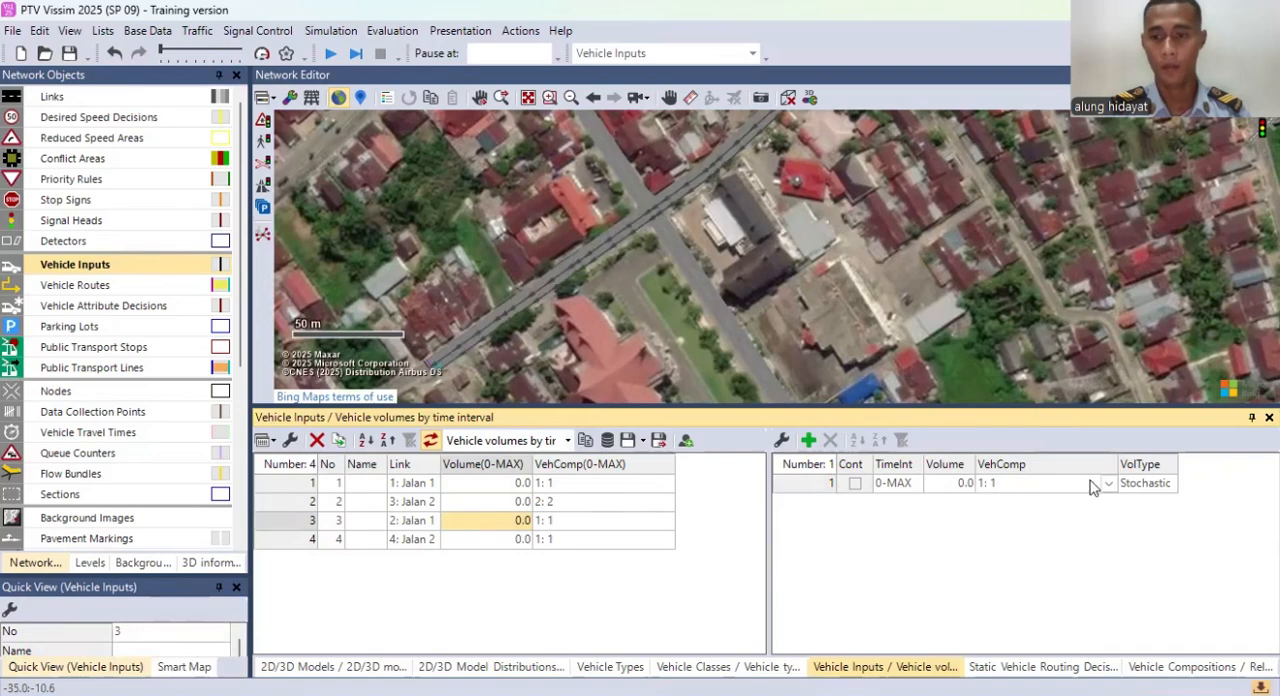
{"action": "left_click", "coordinate": [1108, 488]}
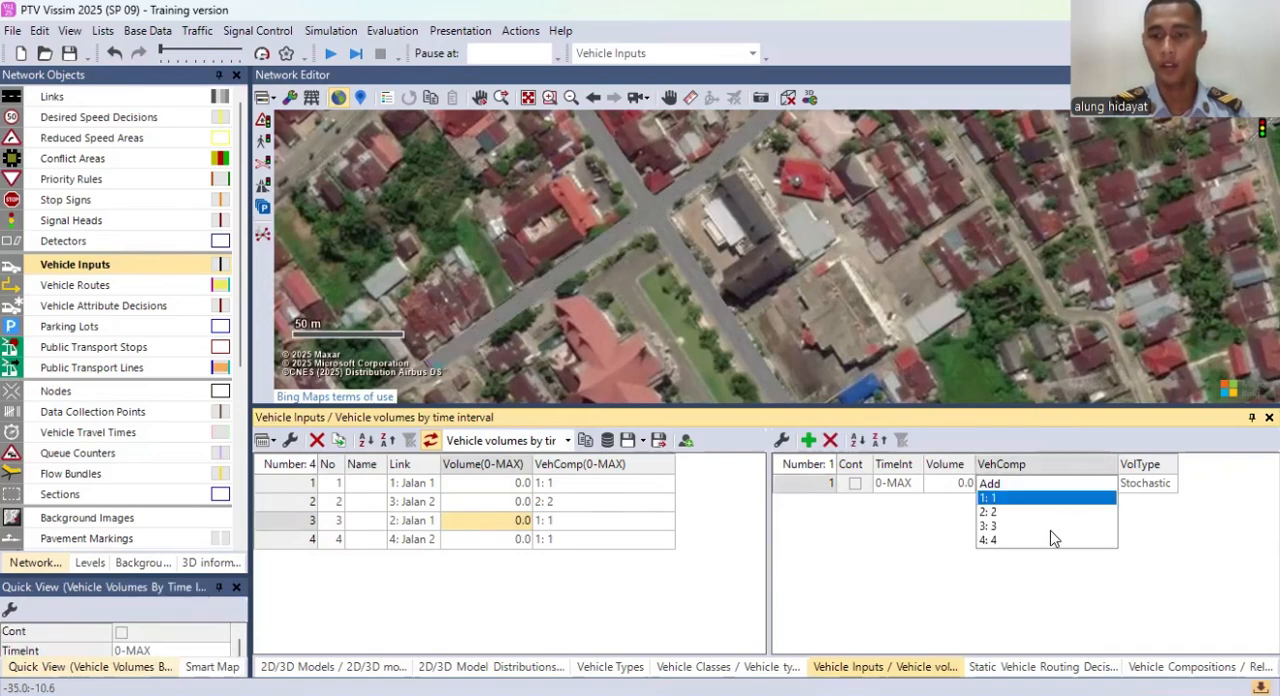
{"action": "left_click", "coordinate": [510, 539]}
{"action": "left_click", "coordinate": [1100, 484]}
{"action": "left_click", "coordinate": [1110, 484]}
{"action": "left_click", "coordinate": [988, 540]}
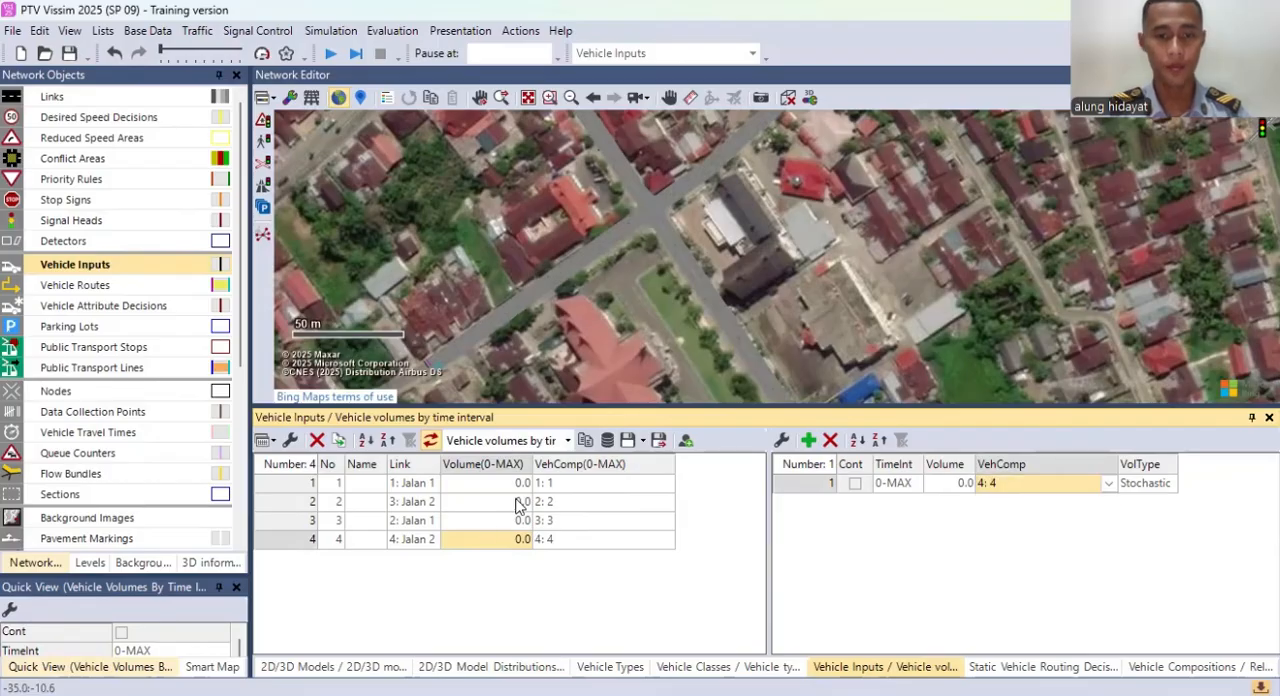
Step: Set the traffic volume of vehicle input 1 to 500 and of vehicle input 2 to 200
{"action": "left_click", "coordinate": [513, 484]}
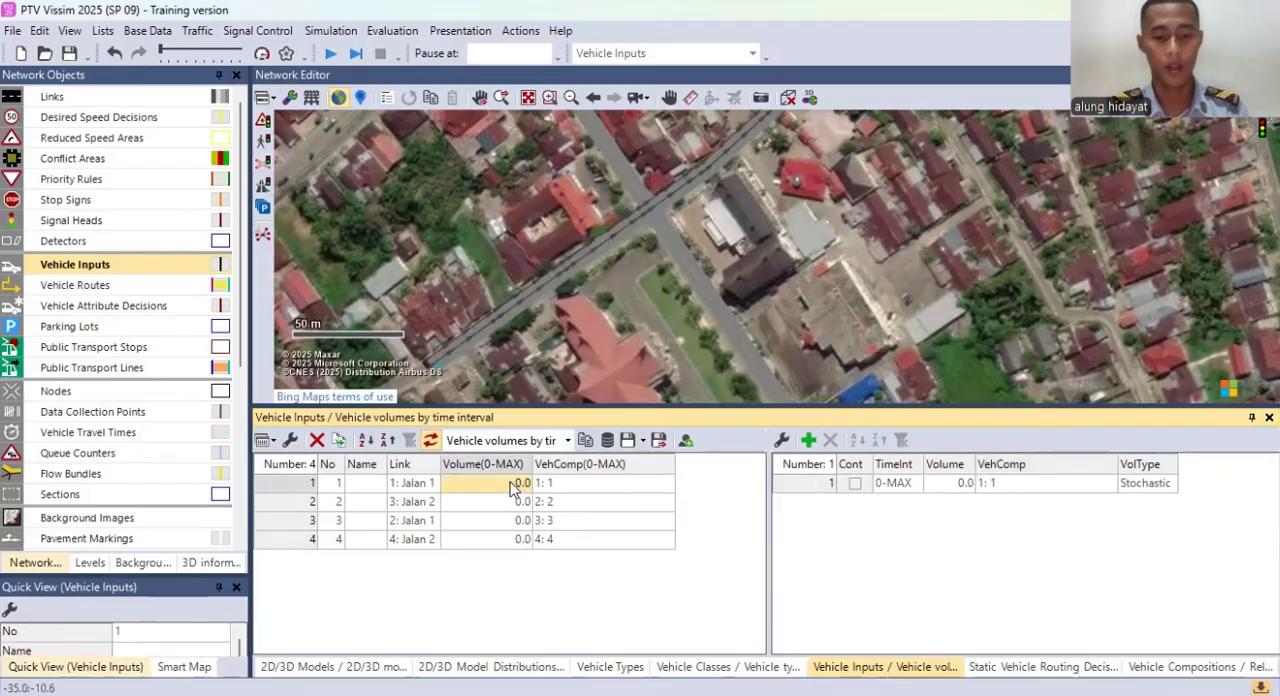
{"action": "type", "text": "500"}
{"action": "key", "text": "Return"}
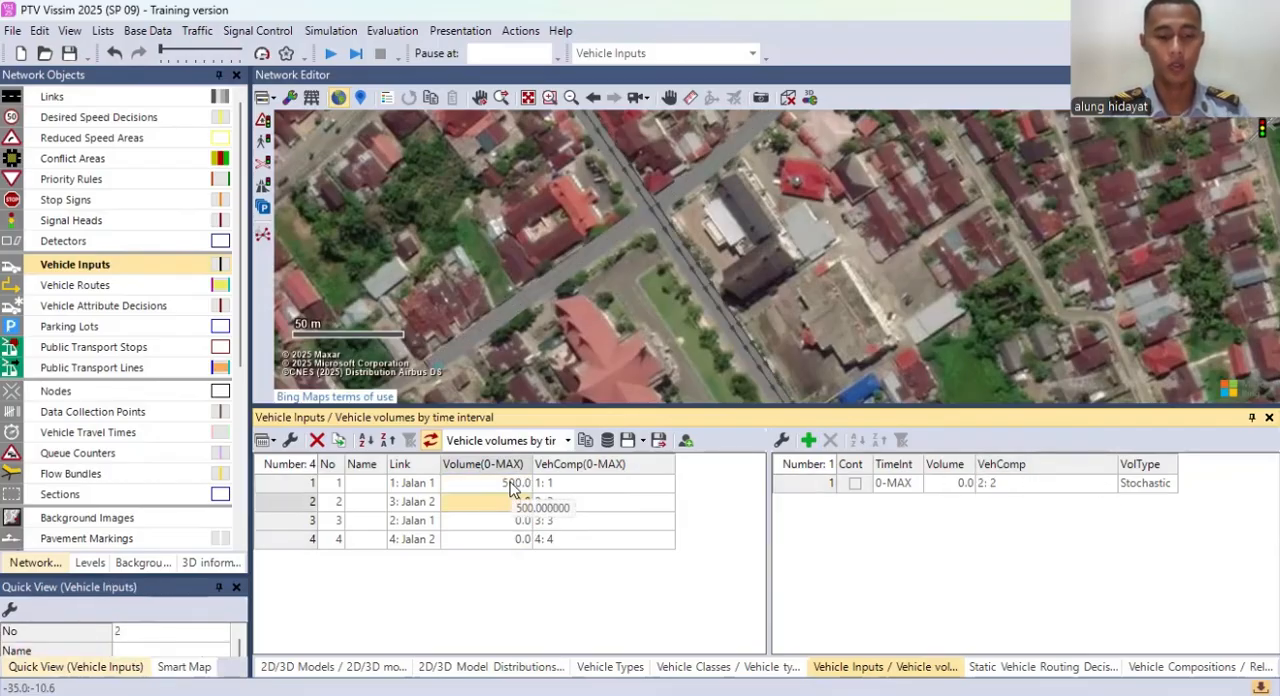
{"action": "type", "text": "200"}
{"action": "key", "text": "Return"}
Step: Set the traffic volume of vehicle input 3 to 300 and of vehicle input 4 to 400
{"action": "type", "text": "300"}
{"action": "key", "text": "Return"}
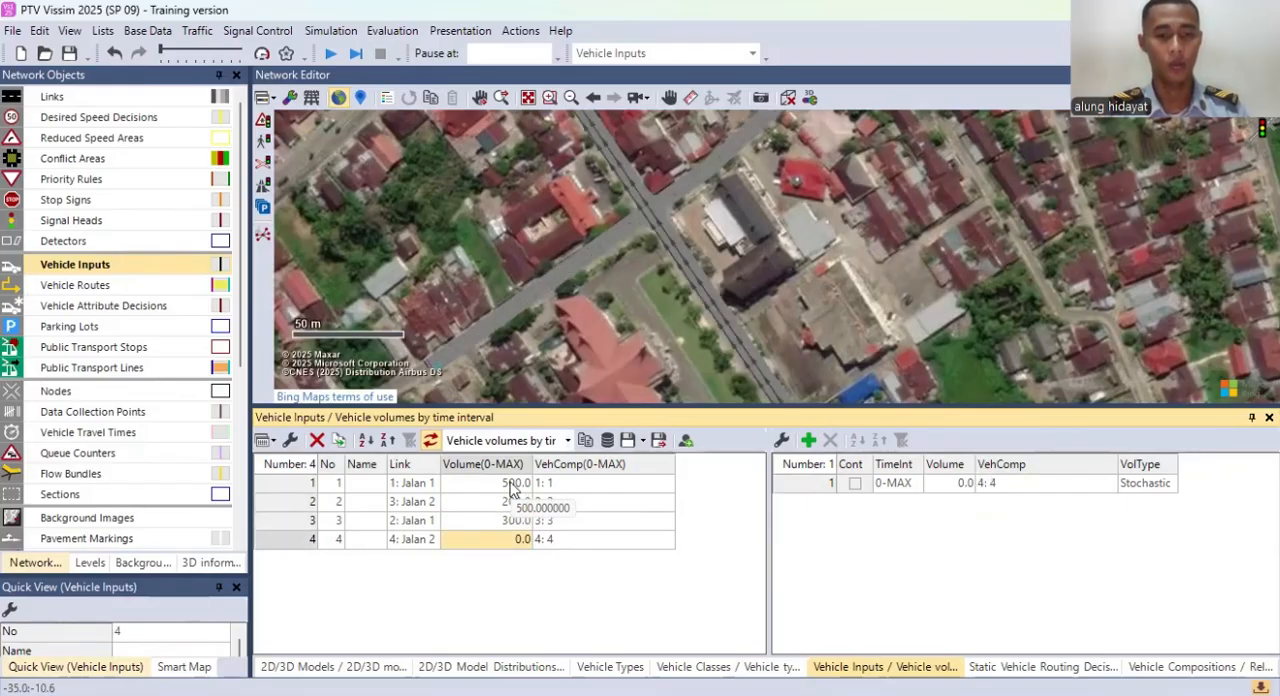
{"action": "type", "text": "400"}
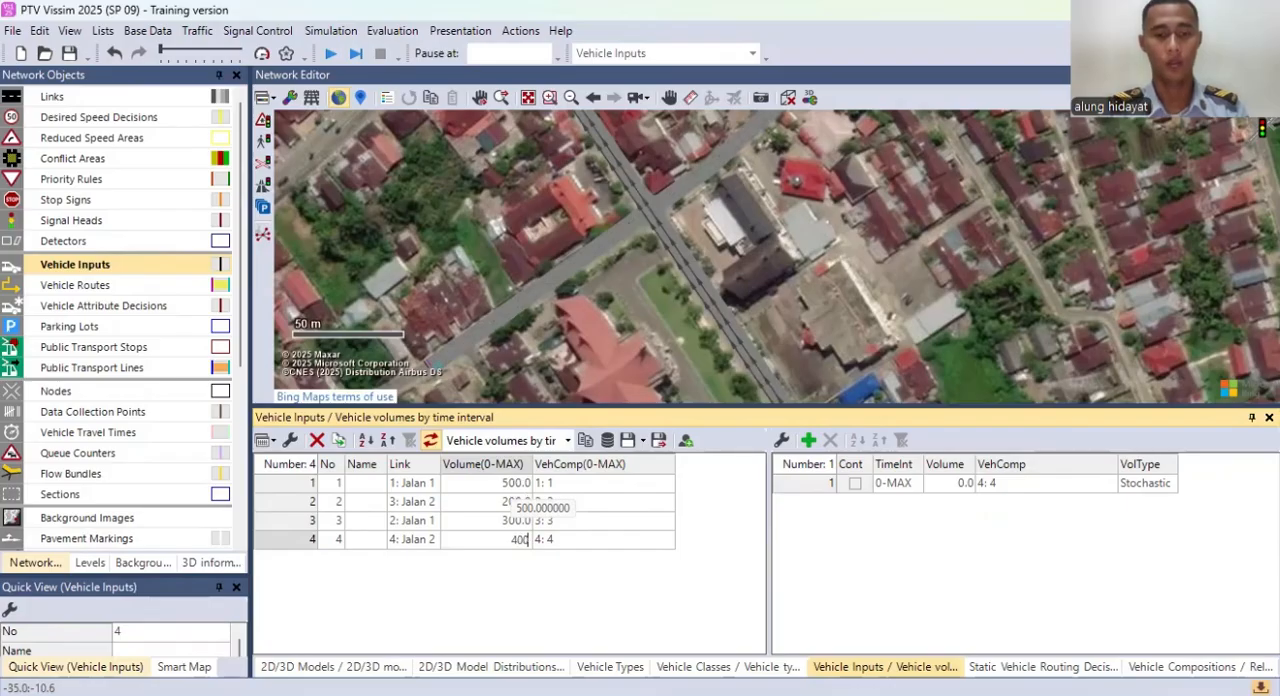
{"action": "key", "text": "Return"}
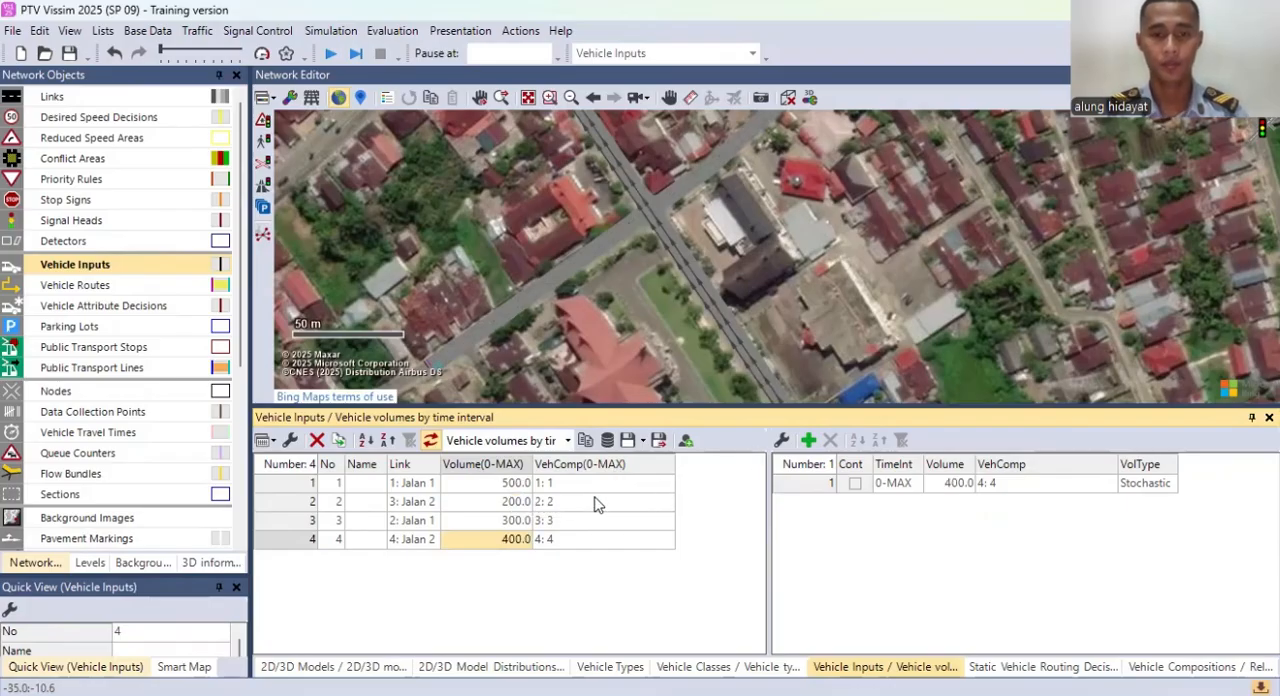
Step: Change the traffic volume of vehicle input 1 to 400 and of vehicle input 2 to 500
{"action": "left_click", "coordinate": [507, 489]}
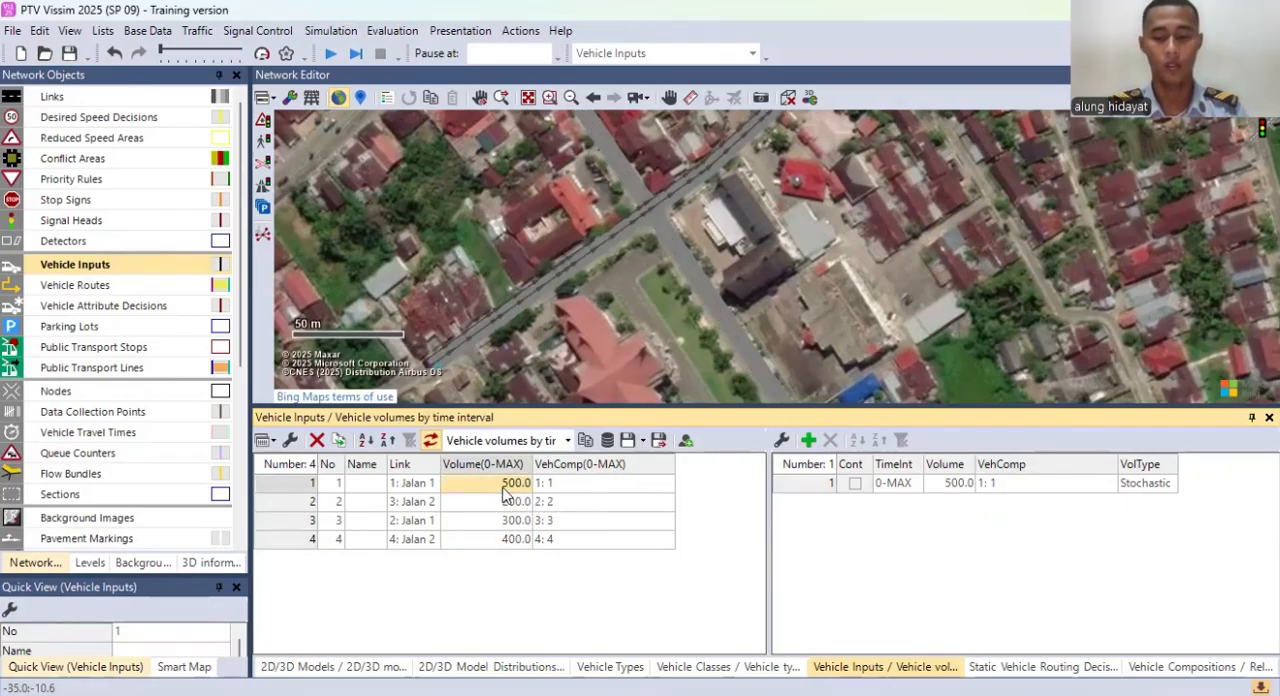
{"action": "double_click", "coordinate": [507, 489]}
{"action": "key", "text": "BackSpace"}
{"action": "key", "text": "BackSpace"}
{"action": "key", "text": "BackSpace"}
{"action": "key", "text": "BackSpace"}
{"action": "key", "text": "BackSpace"}
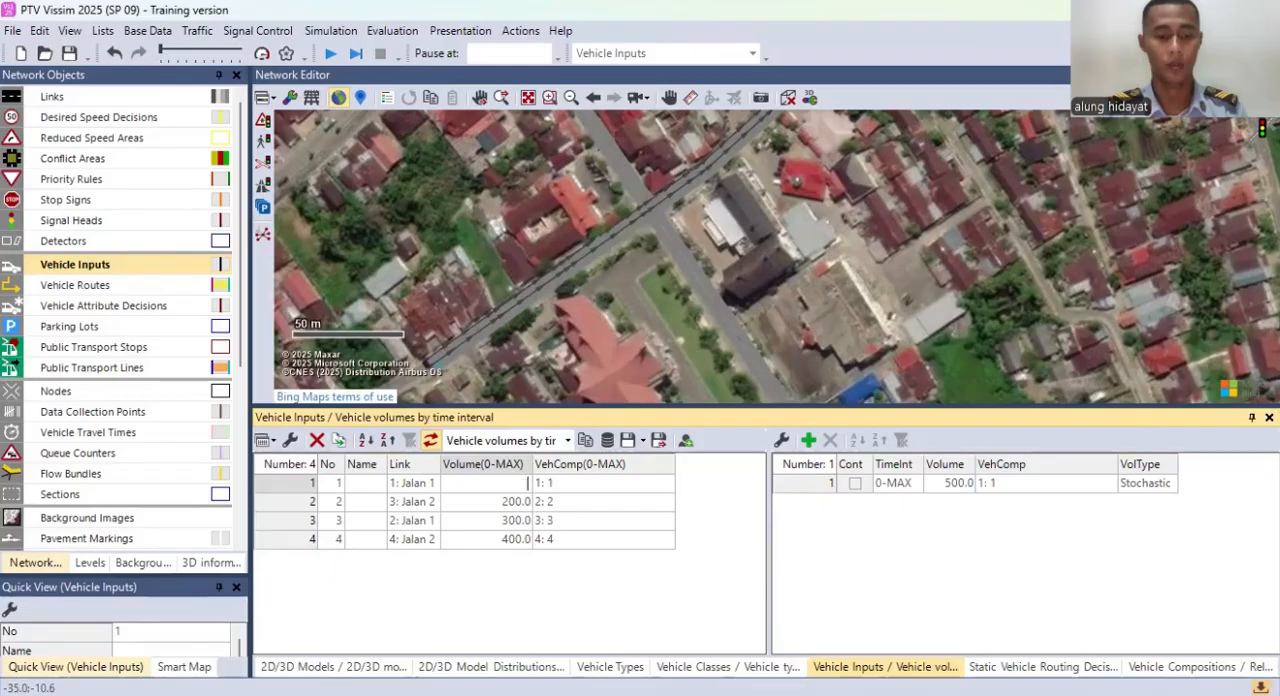
{"action": "key", "text": "Return"}
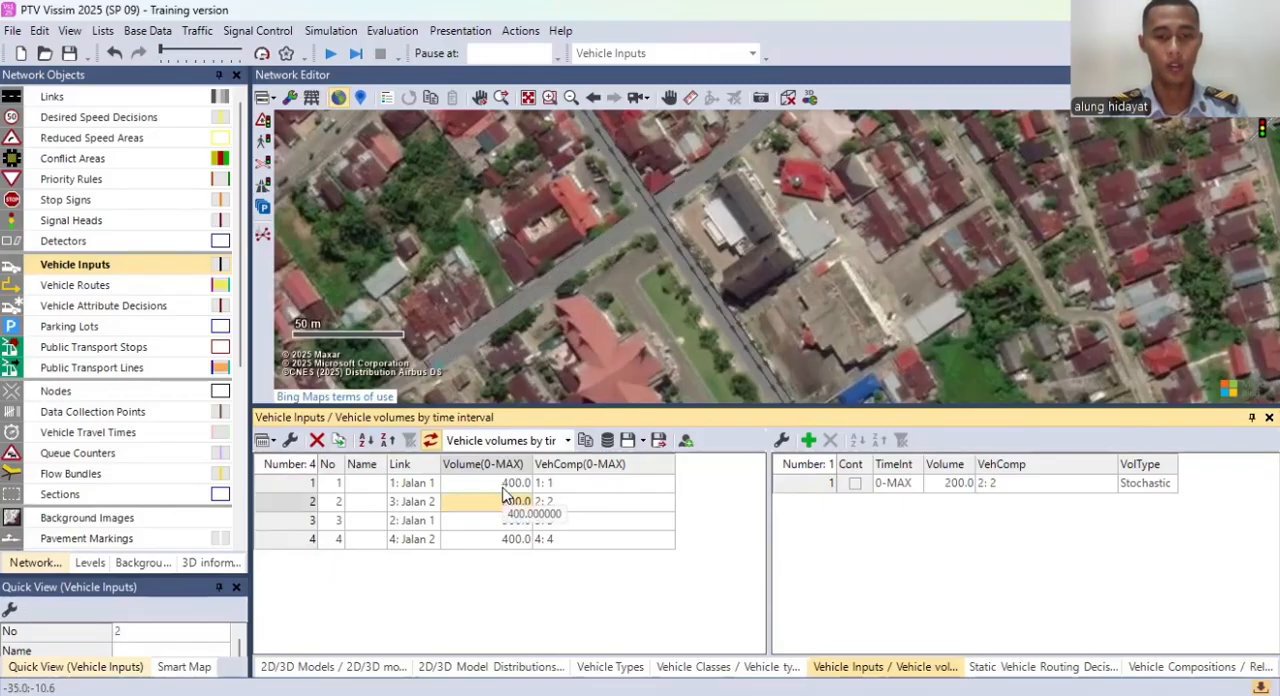
{"action": "type", "text": "500"}
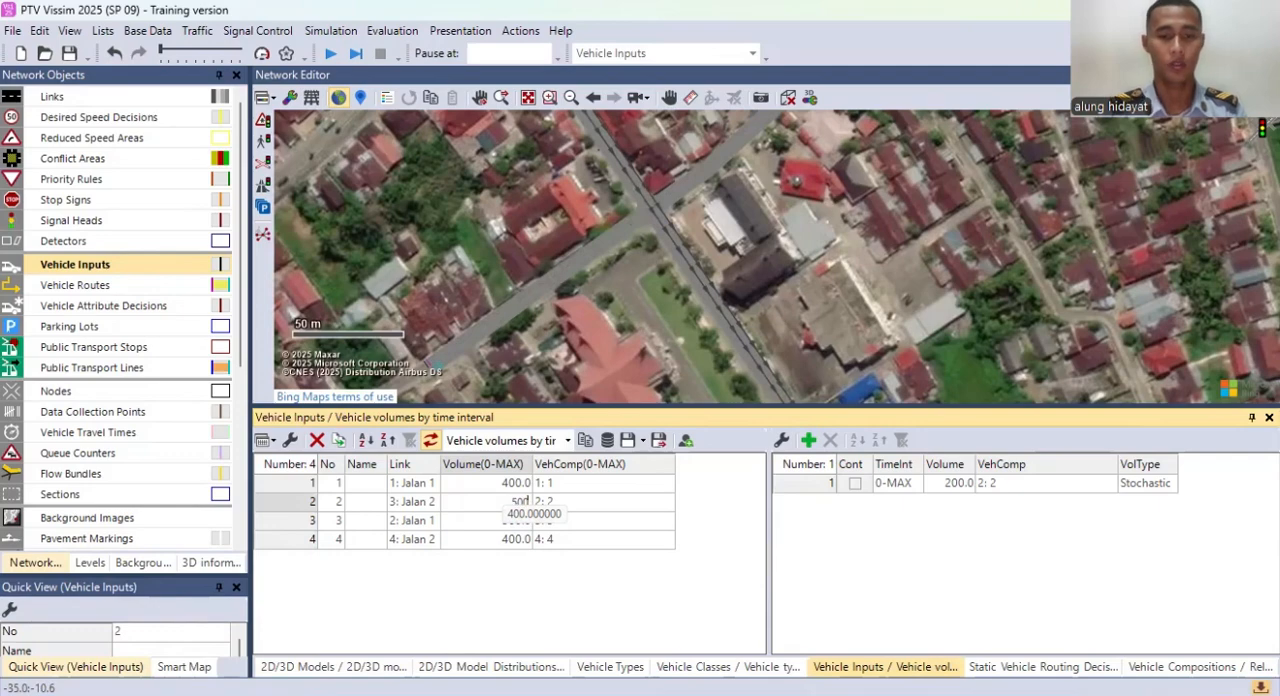
{"action": "key", "text": "Return"}
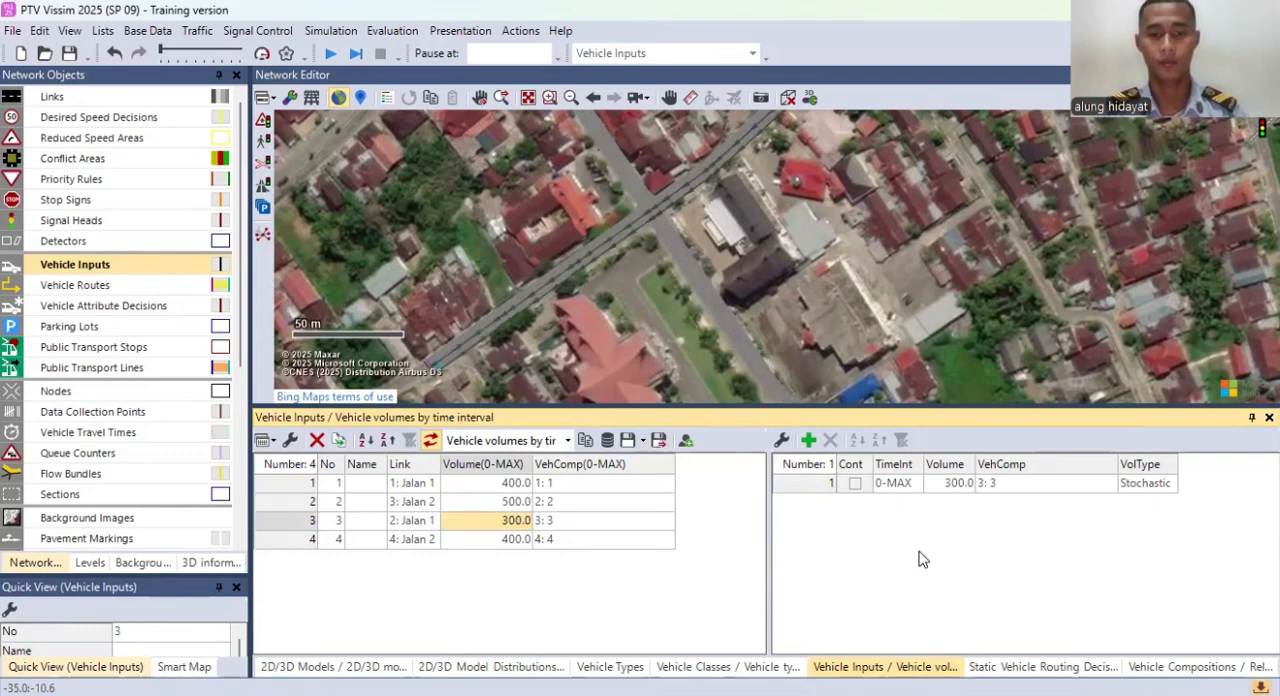
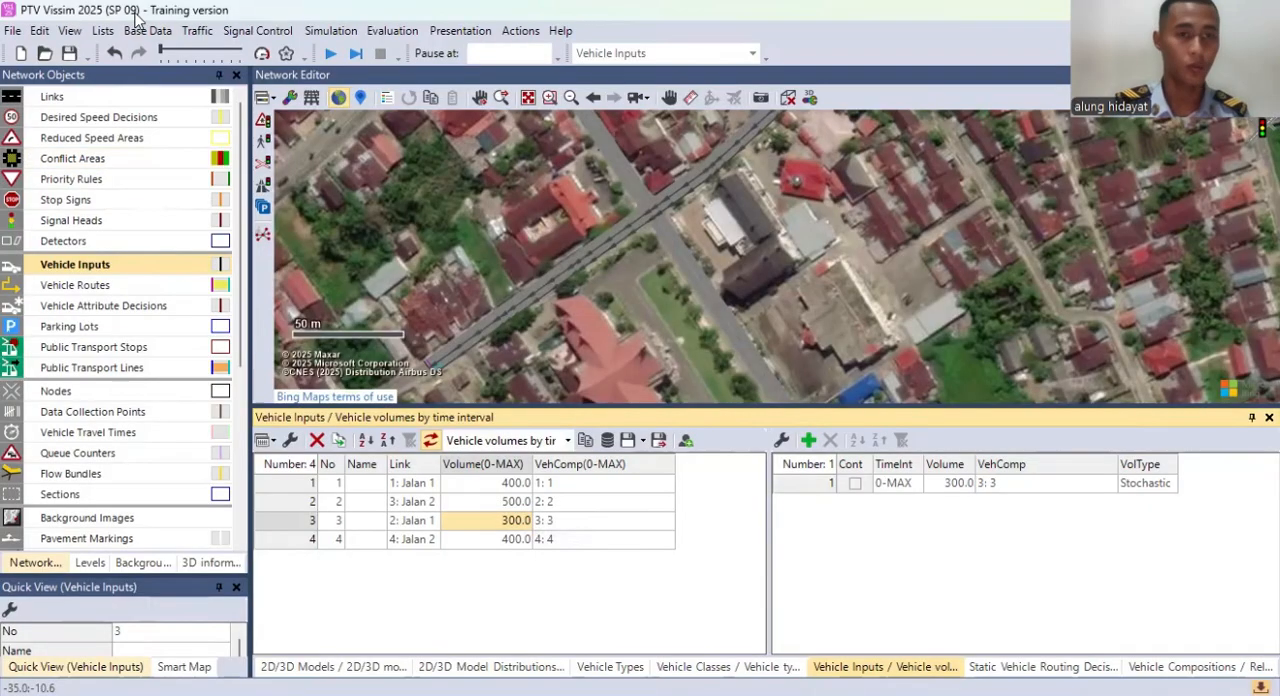
Step: Add a new desired speed distribution with a lower limit of 20 km/h and an upper limit of 60 km/h
{"action": "left_click", "coordinate": [165, 33]}
{"action": "mouse_move", "coordinate": [96, 176]}
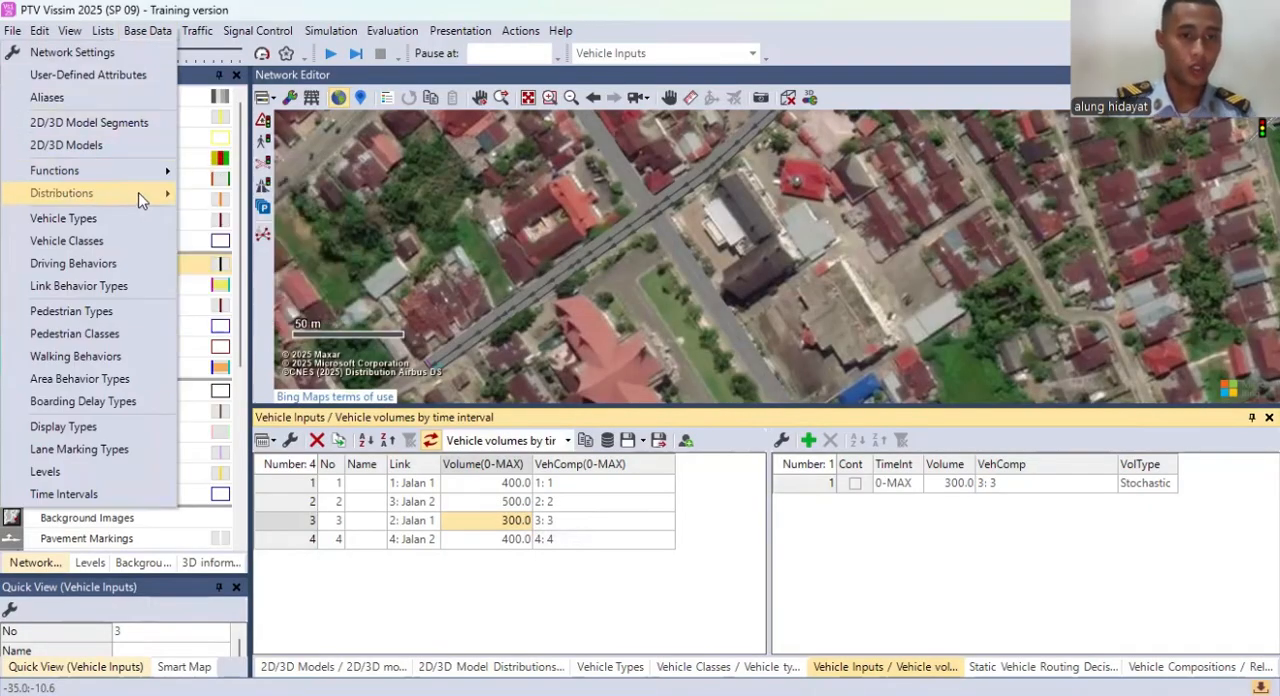
{"action": "left_click", "coordinate": [330, 232]}
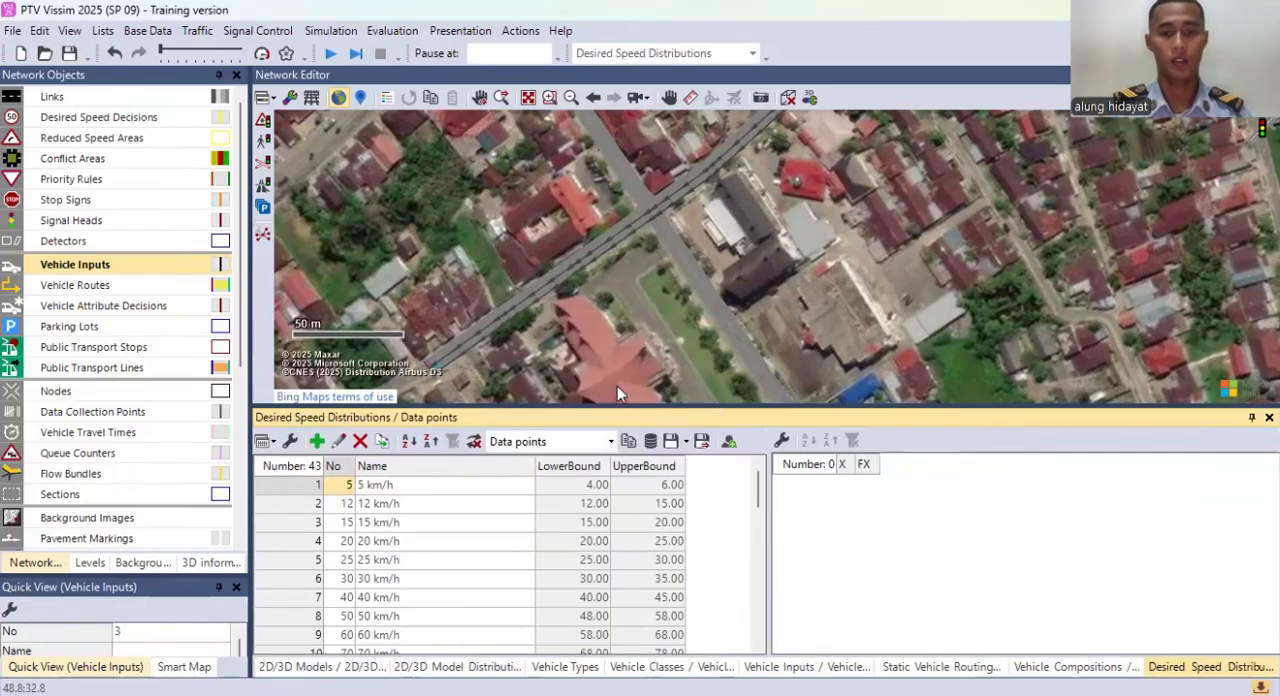
{"action": "scroll", "coordinate": [545, 512], "scroll_direction": "down", "scroll_amount": 11}
{"action": "right_click", "coordinate": [716, 552]}
{"action": "left_click", "coordinate": [748, 583]}
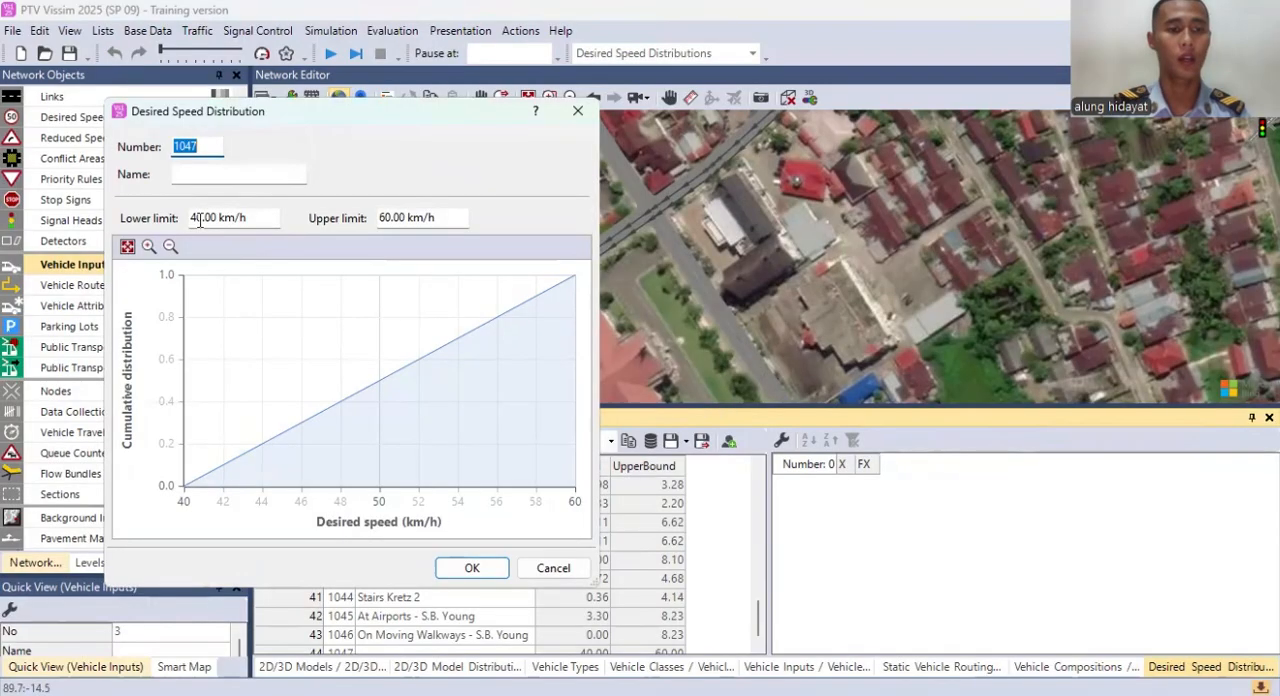
{"action": "left_click", "coordinate": [200, 220]}
{"action": "key", "text": "BackSpace"}
{"action": "key", "text": "BackSpace"}
{"action": "type", "text": "20"}
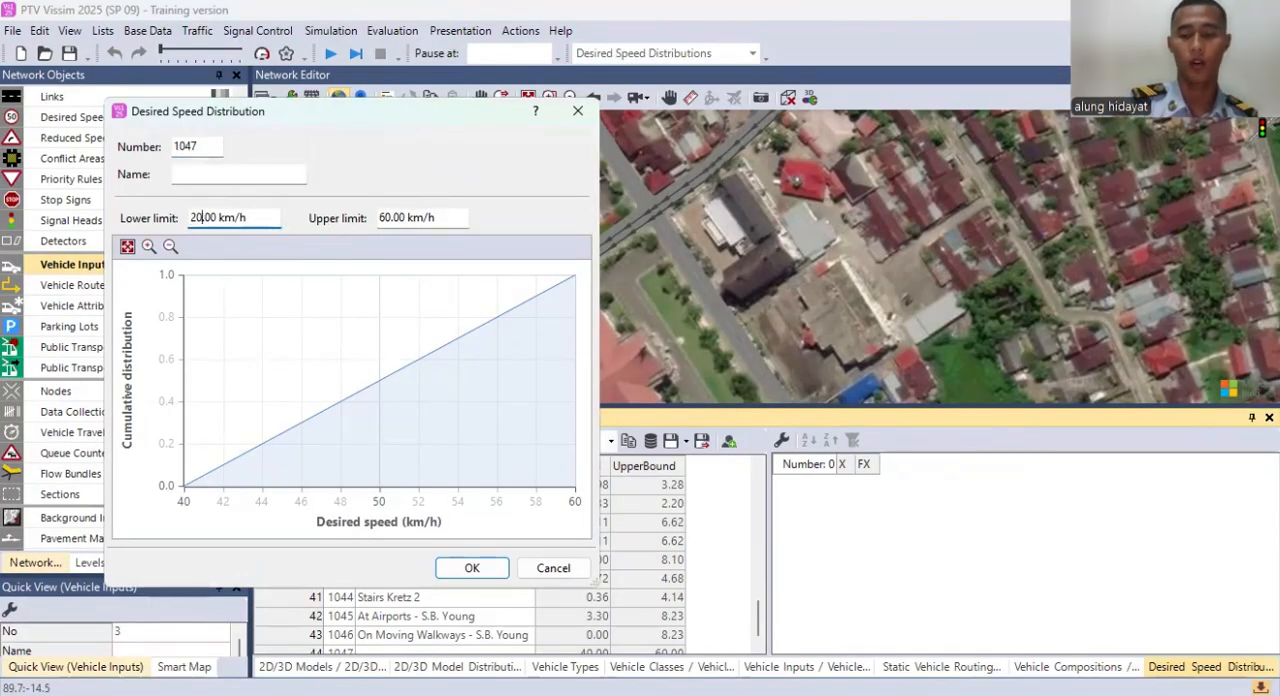
{"action": "left_click", "coordinate": [487, 569]}
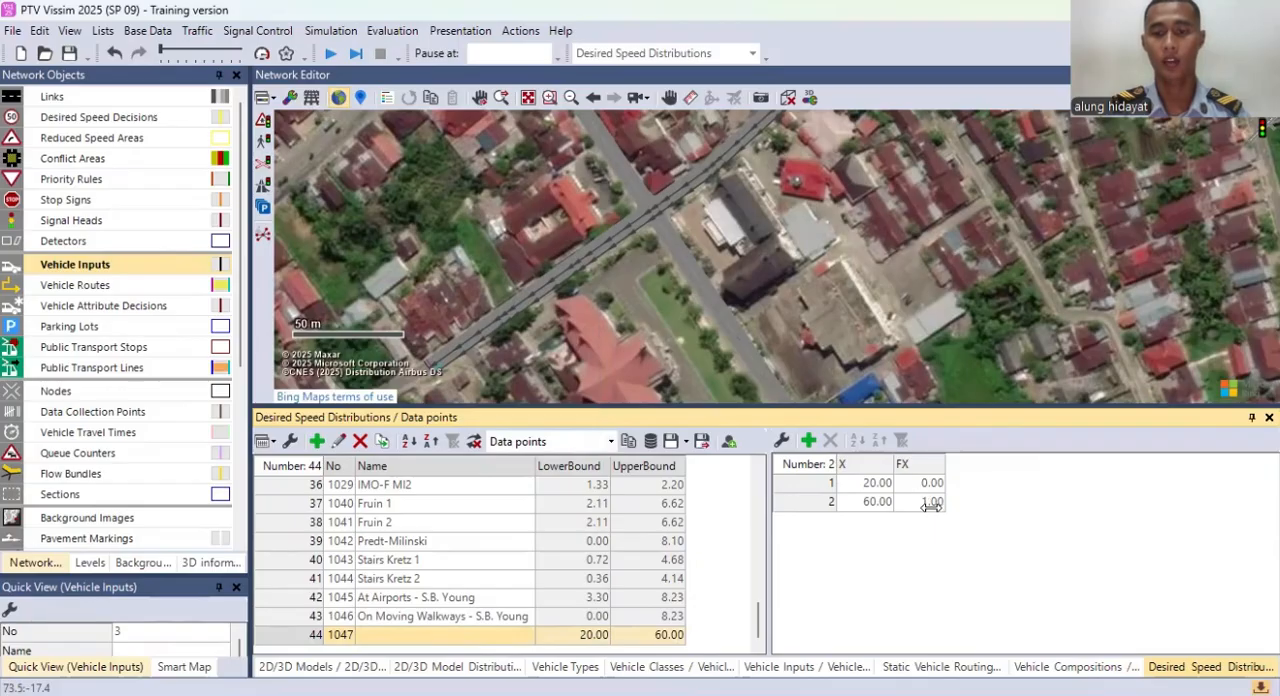
Step: Name the new 20–60 km/h desired speed distribution "Vissim 1"
{"action": "left_click", "coordinate": [443, 636]}
{"action": "type", "text": "Vis"}
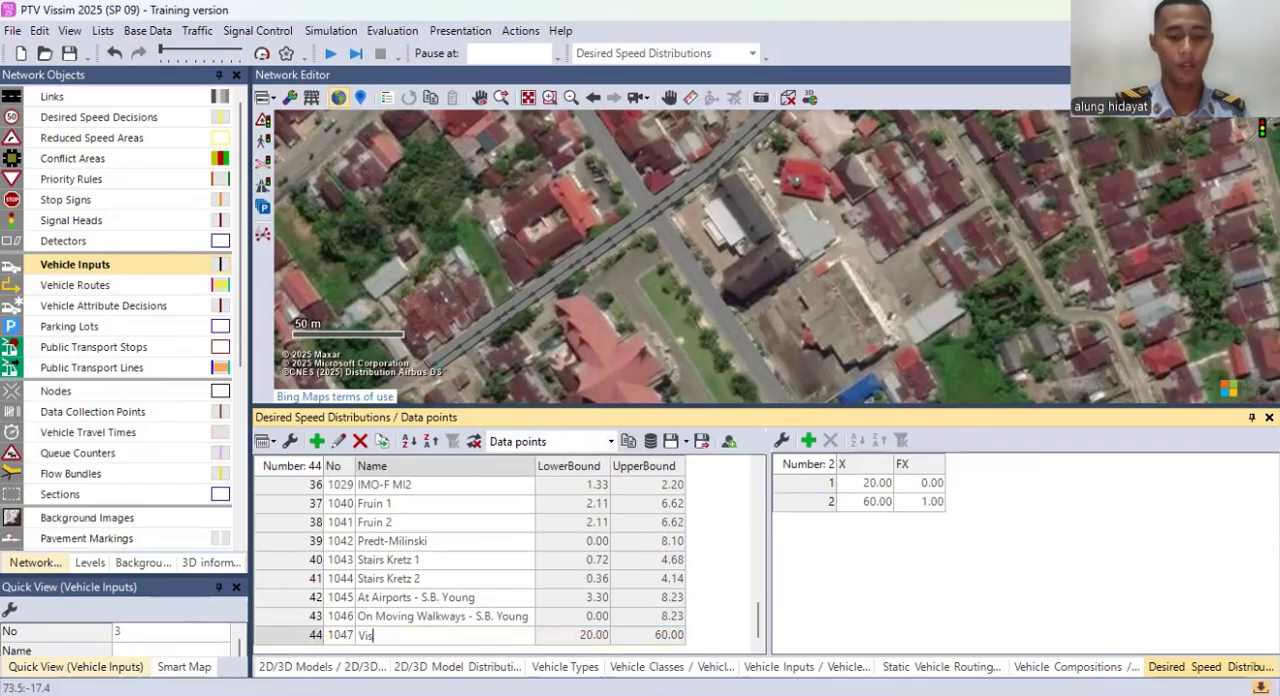
{"action": "type", "text": "ii"}
{"action": "key", "text": "BackSpace"}
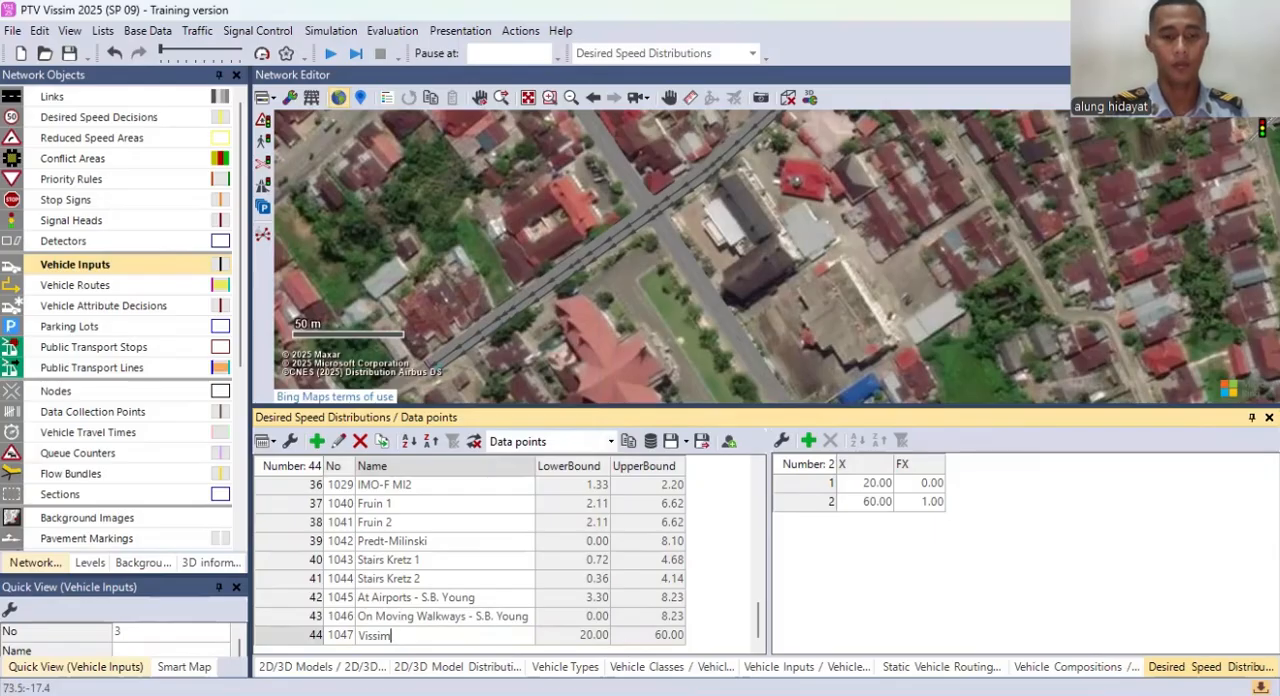
{"action": "type", "text": "im 1"}
{"action": "key", "text": "Return"}
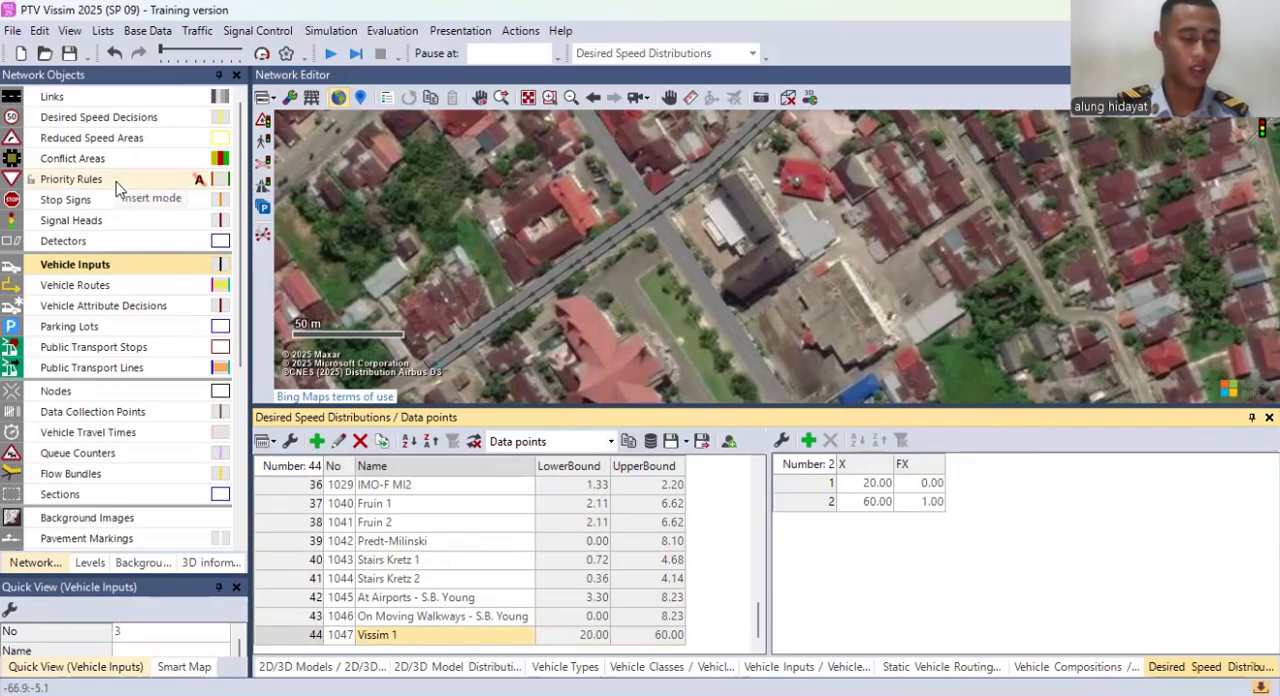
Step: List the desired speed decisions and place one on lane 1 of link 1, about 3 m from its start
{"action": "left_click", "coordinate": [121, 119]}
{"action": "right_click", "coordinate": [121, 119]}
{"action": "left_click", "coordinate": [176, 127]}
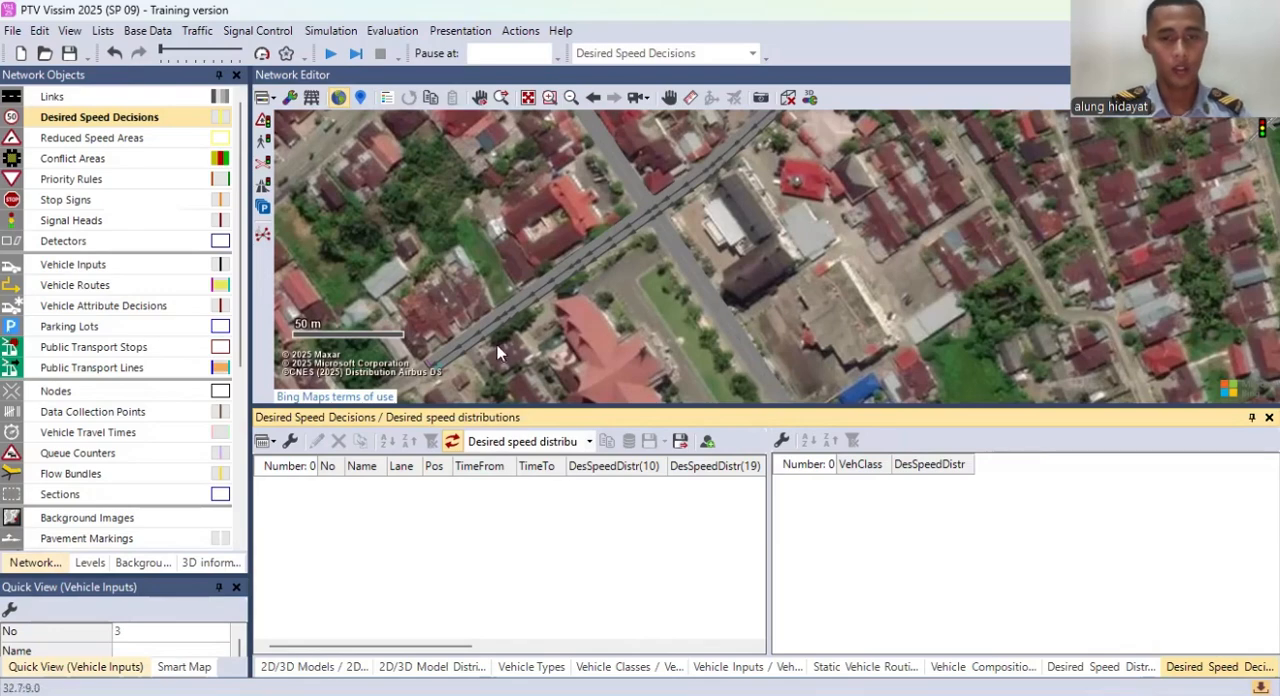
{"action": "scroll", "coordinate": [545, 282], "scroll_direction": "up", "scroll_amount": 4}
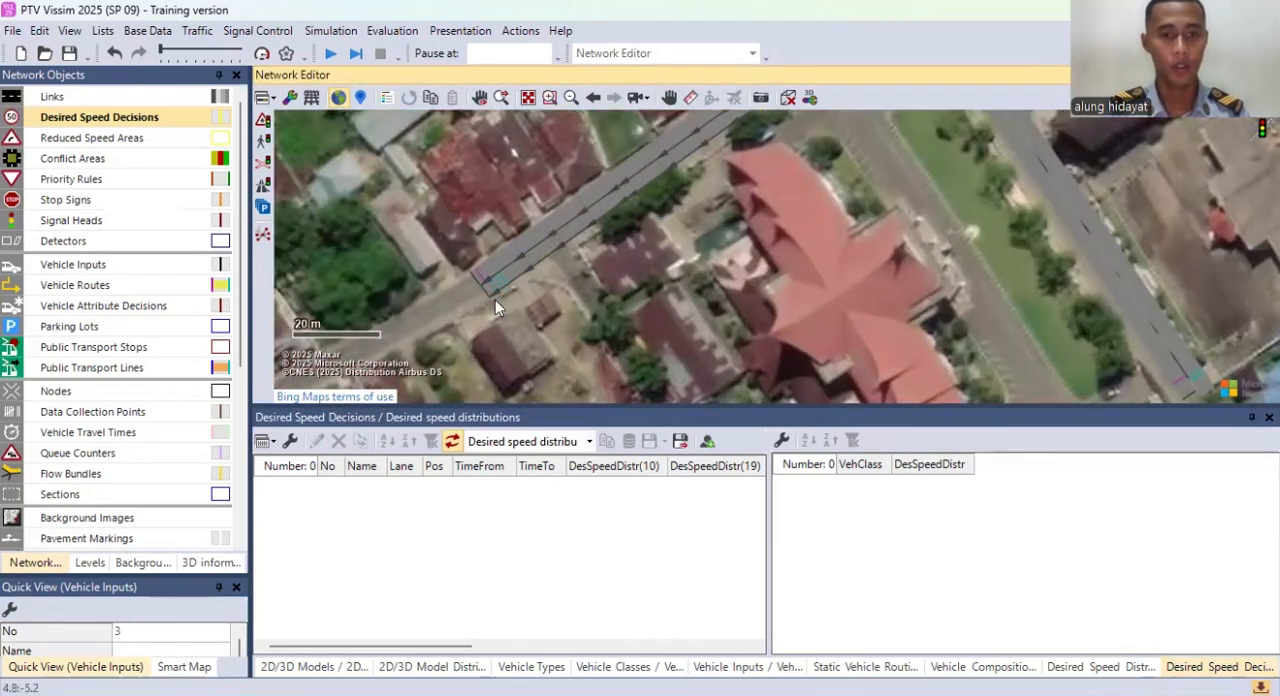
{"action": "right_click", "coordinate": [483, 270]}
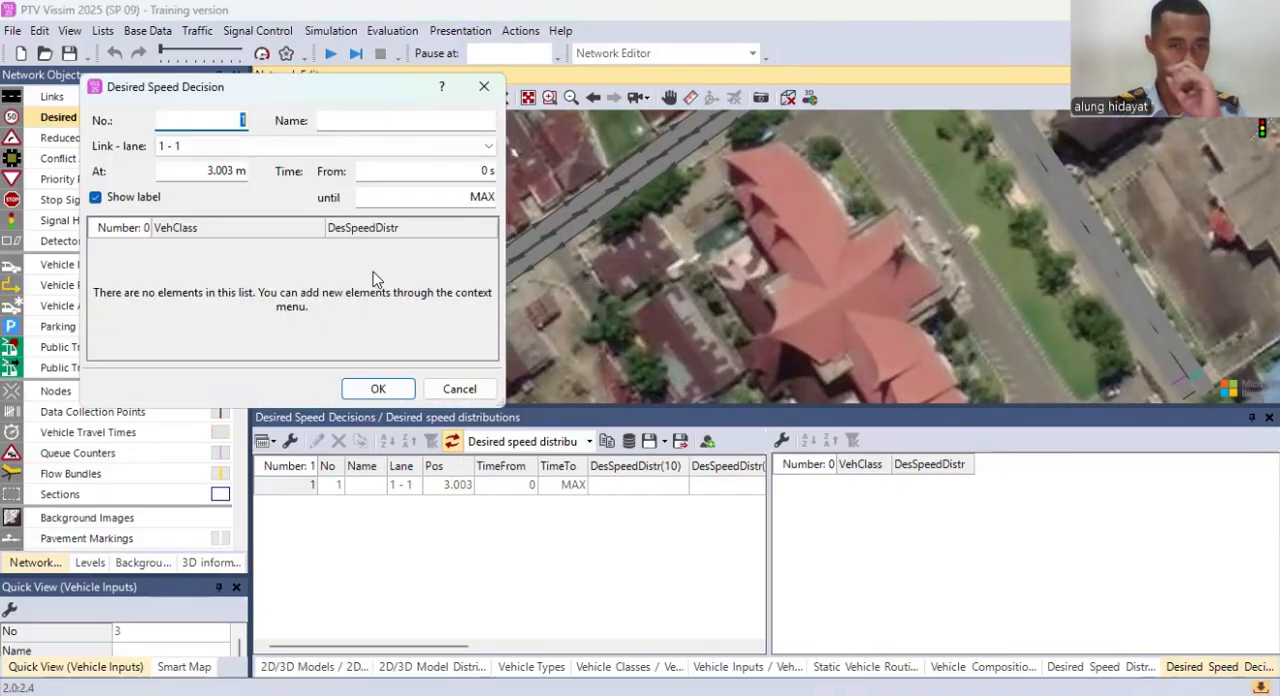
Step: Add the vehicle classes Car, LGV, HGV, Bus and Motor to the desired speed decision on link 1
{"action": "right_click", "coordinate": [375, 279]}
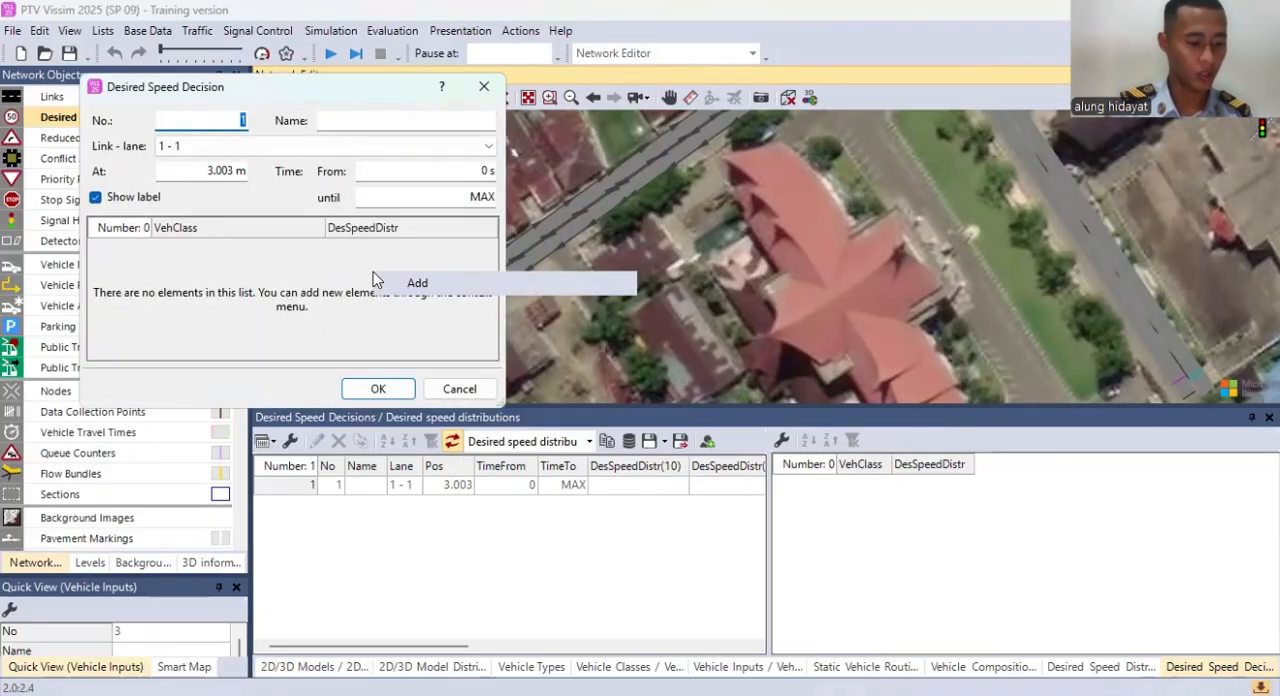
{"action": "left_click", "coordinate": [398, 284]}
{"action": "right_click", "coordinate": [362, 287]}
{"action": "left_click", "coordinate": [378, 298]}
{"action": "right_click", "coordinate": [318, 290]}
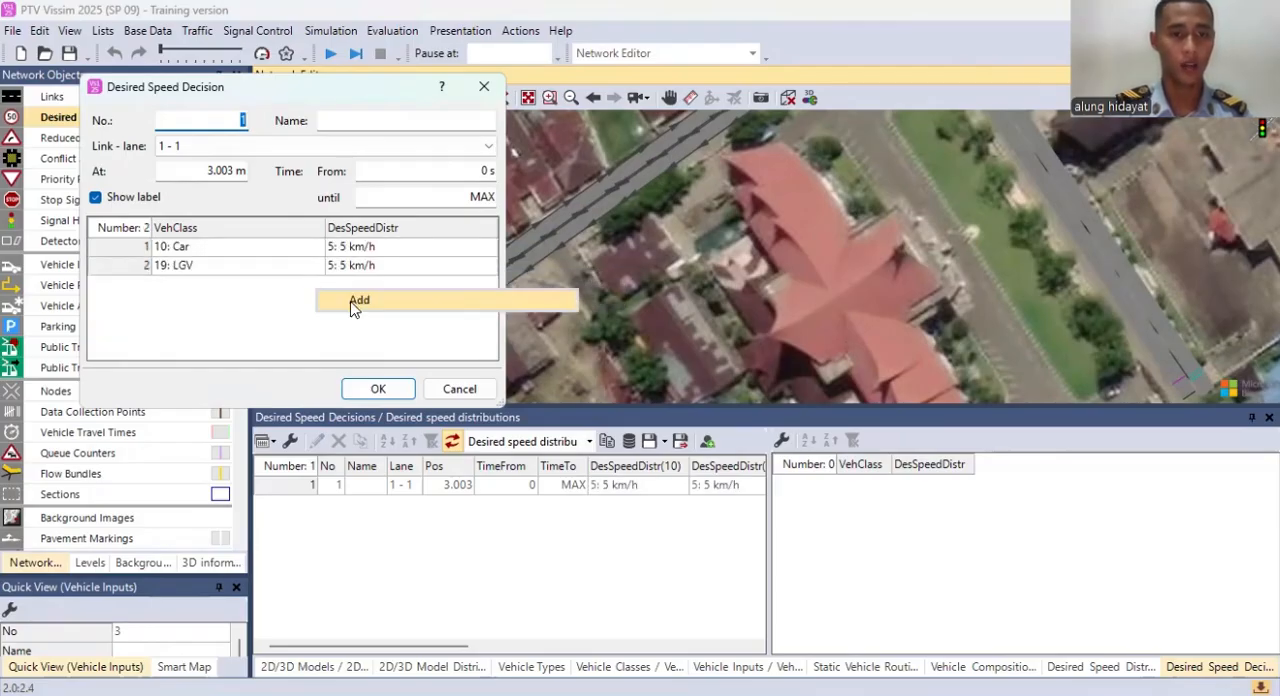
{"action": "left_click", "coordinate": [354, 303]}
{"action": "right_click", "coordinate": [292, 304]}
{"action": "left_click", "coordinate": [325, 316]}
{"action": "right_click", "coordinate": [288, 323]}
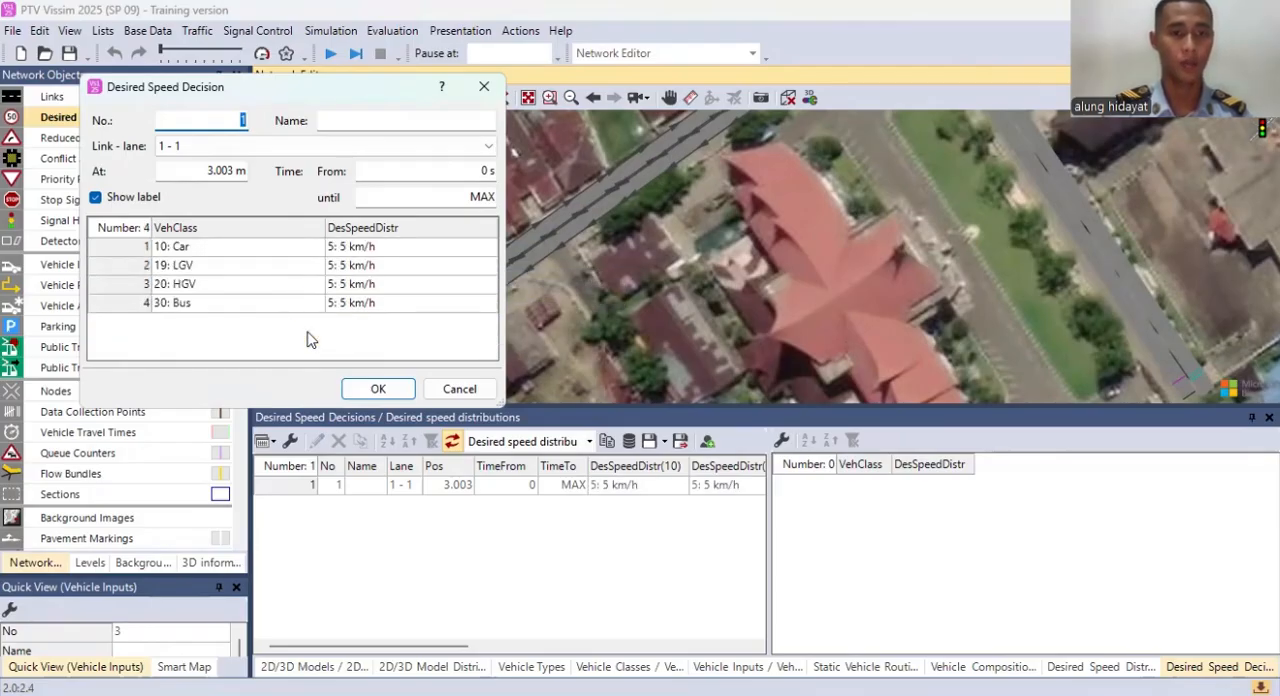
{"action": "left_click", "coordinate": [320, 335]}
{"action": "left_click", "coordinate": [314, 323]}
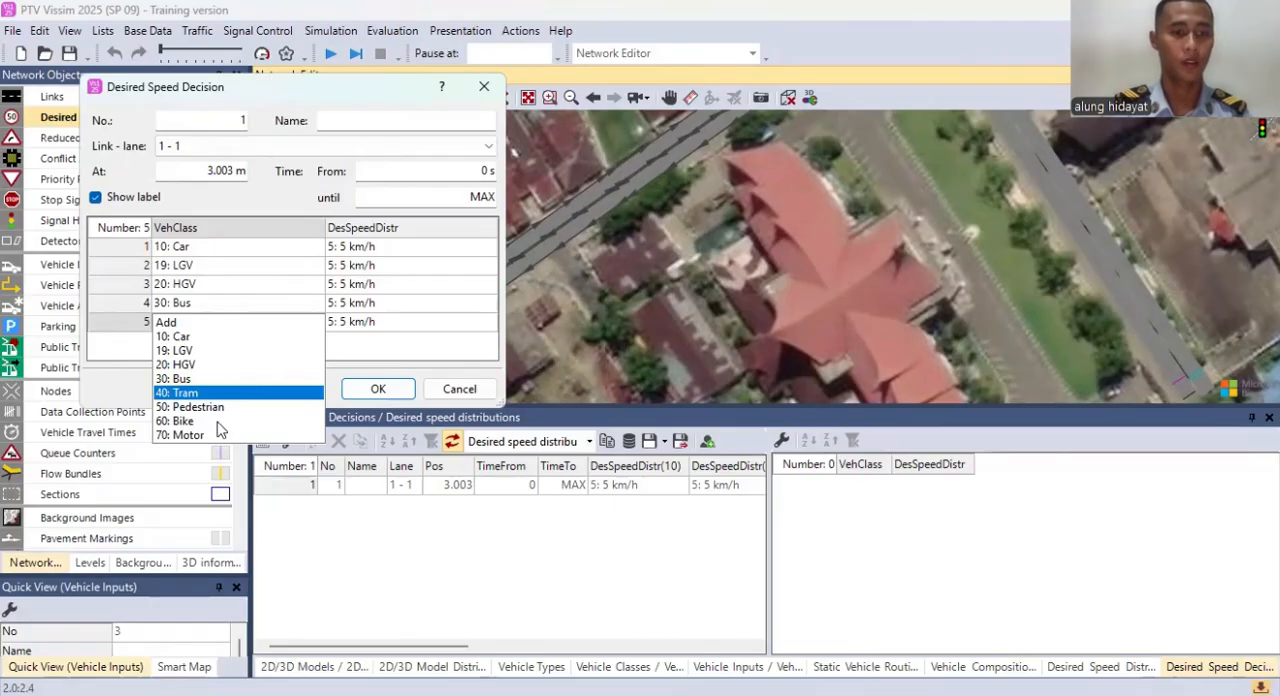
{"action": "left_click", "coordinate": [380, 389]}
{"action": "left_click", "coordinate": [380, 389]}
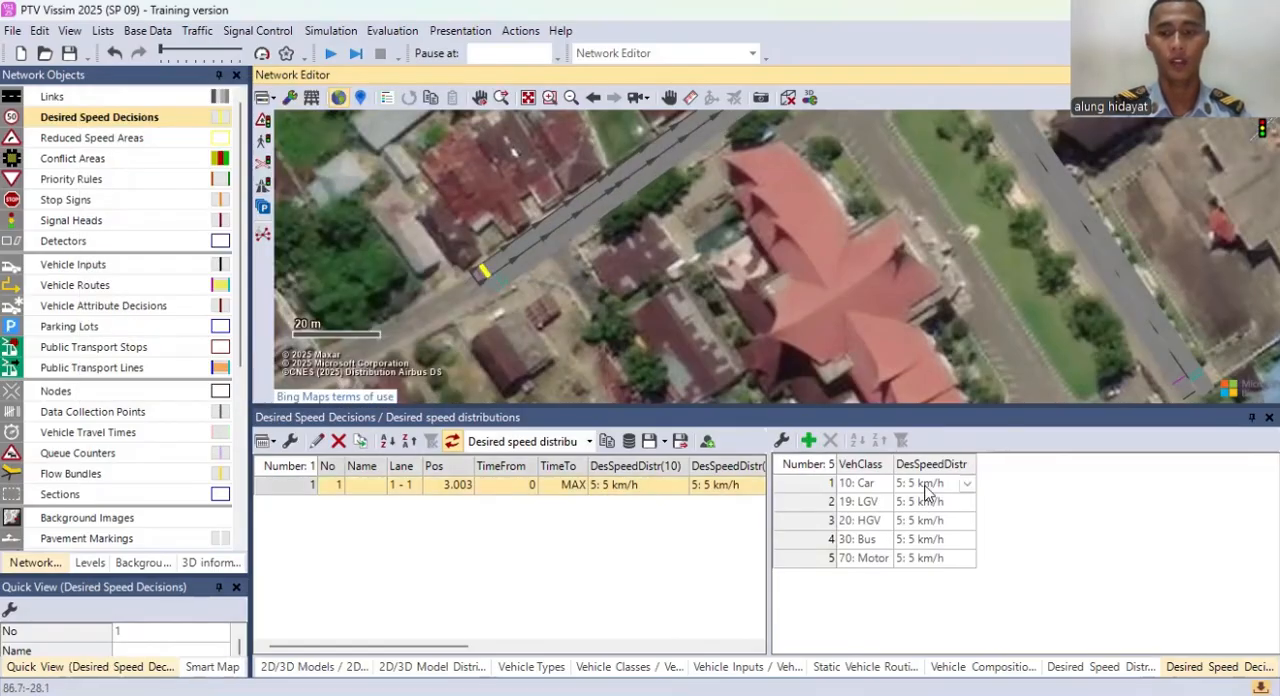
Step: Set the Car class of desired speed decision 1 to the 20 km/h distribution
{"action": "left_click_drag", "start_coordinate": [667, 273], "coordinate": [693, 354]}
{"action": "left_click_drag", "start_coordinate": [868, 233], "coordinate": [726, 257]}
{"action": "scroll", "coordinate": [819, 247], "scroll_direction": "down", "scroll_amount": 1}
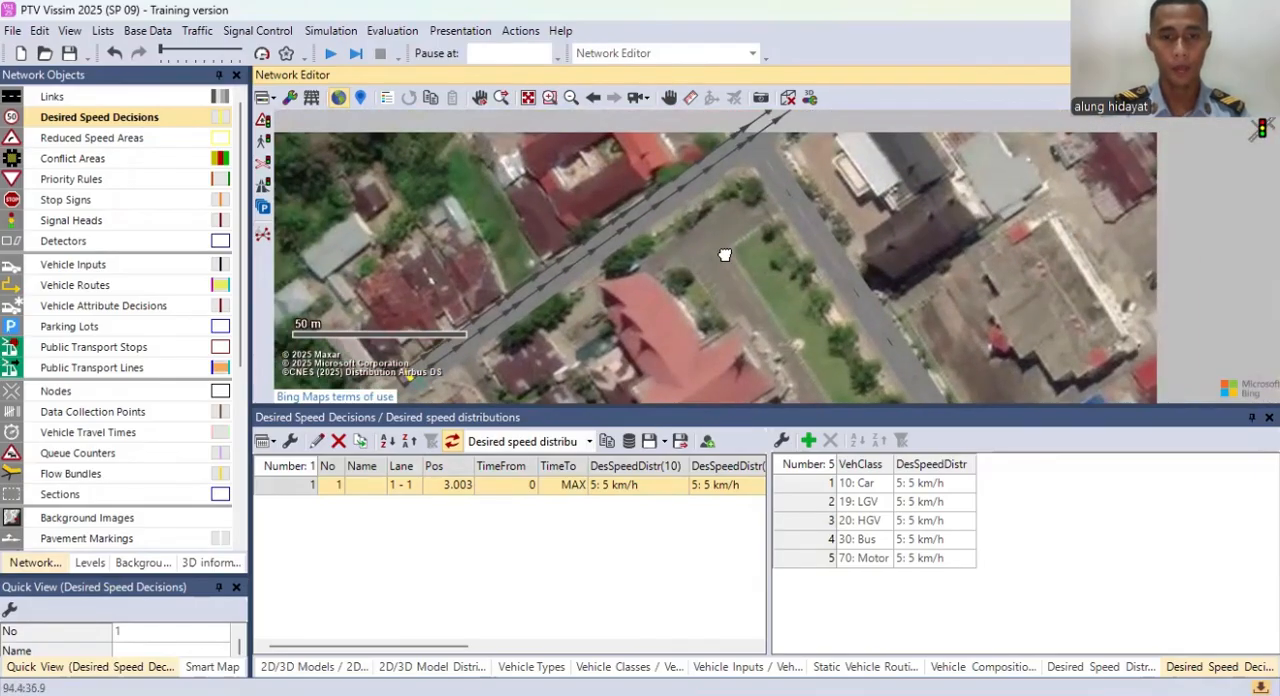
{"action": "left_click_drag", "start_coordinate": [756, 208], "coordinate": [668, 286]}
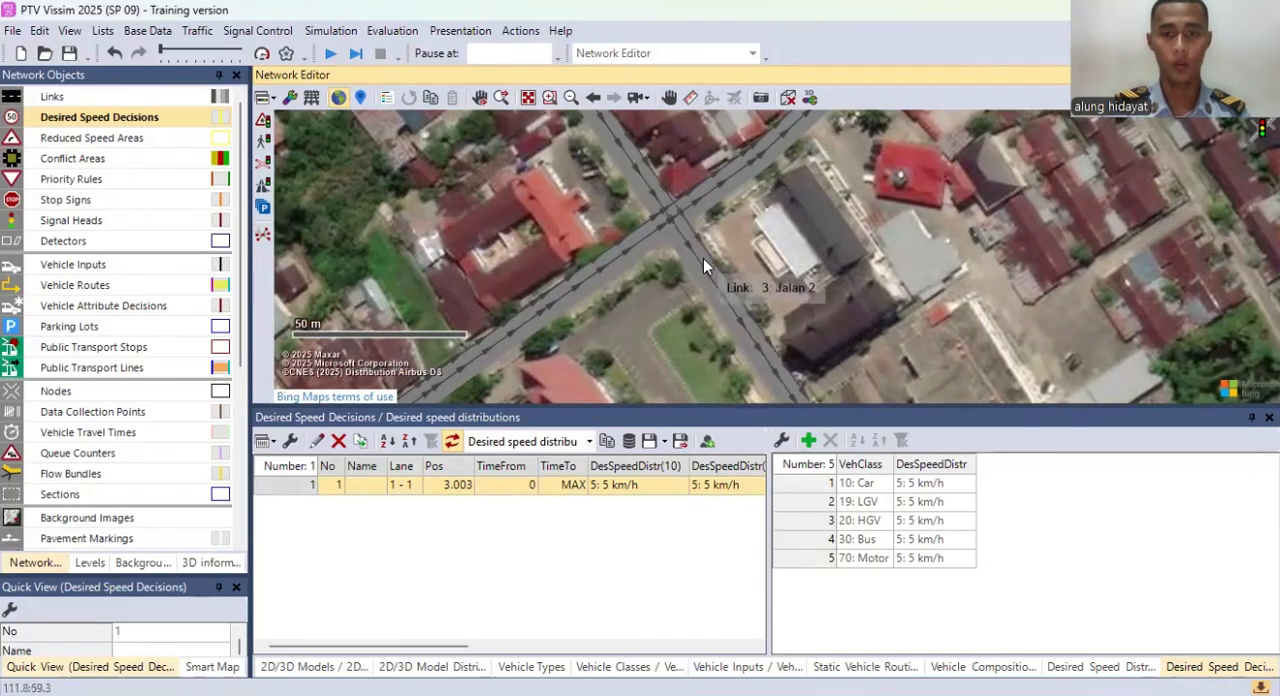
{"action": "left_click", "coordinate": [963, 484]}
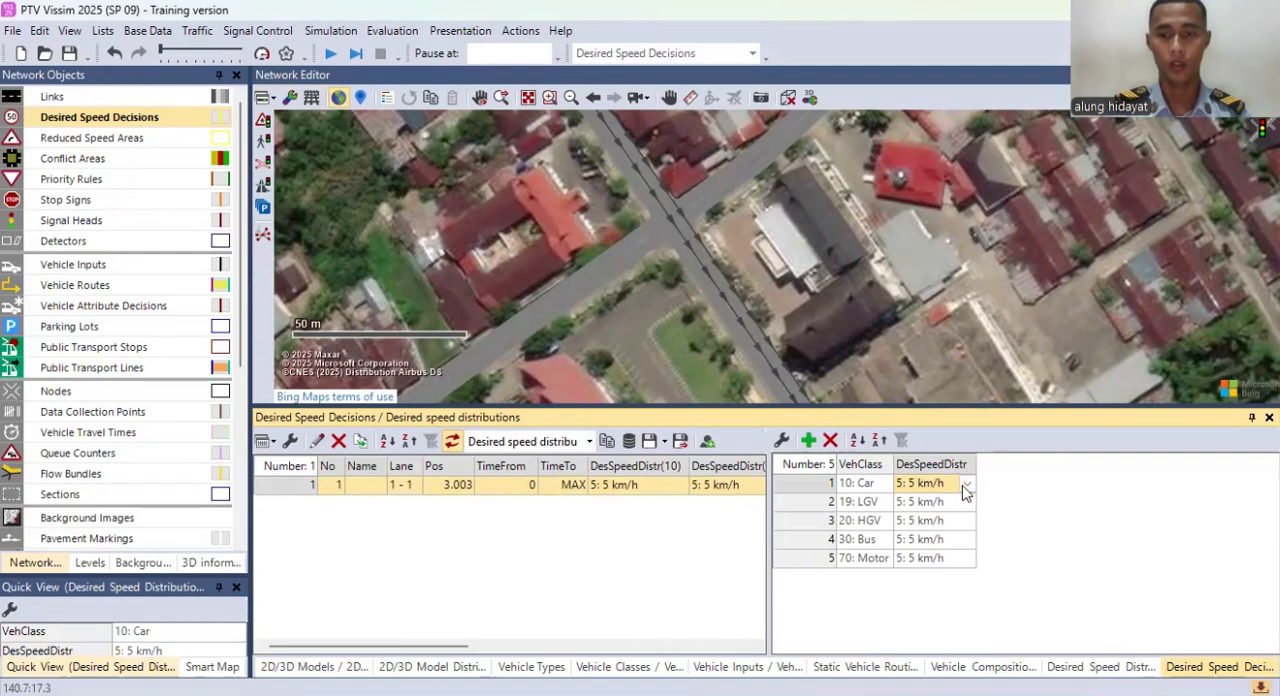
{"action": "left_click", "coordinate": [965, 488]}
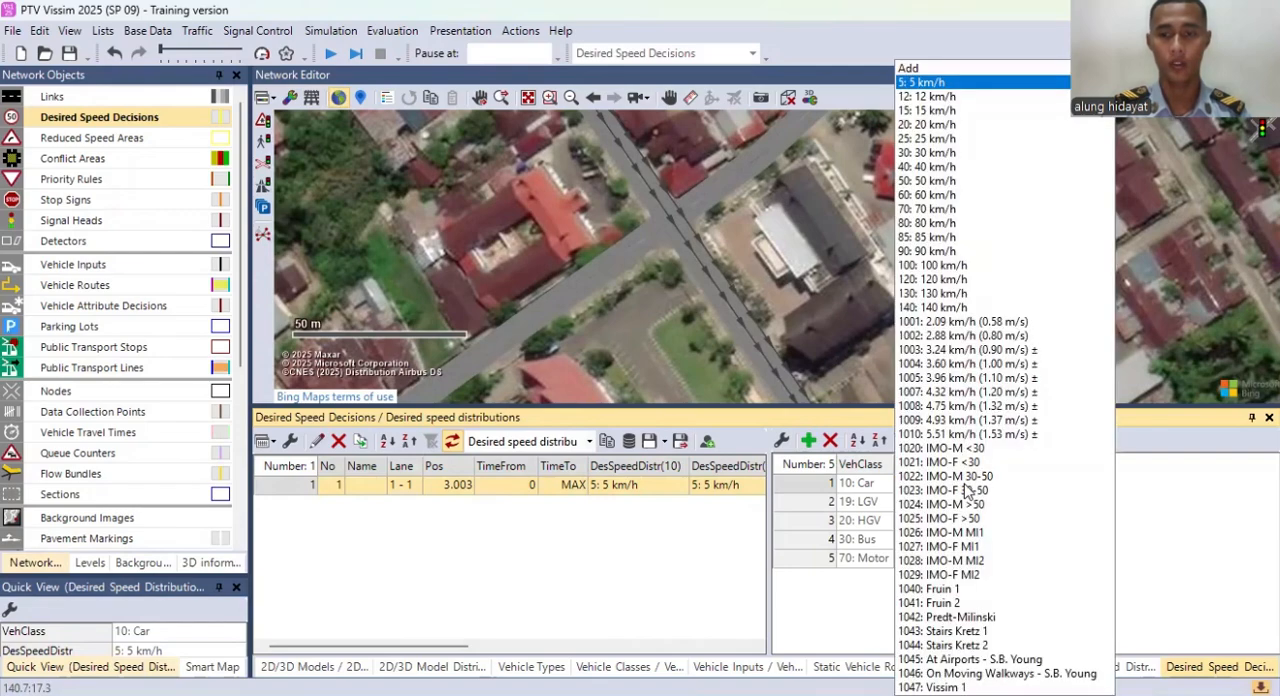
{"action": "left_click", "coordinate": [926, 124]}
Step: For desired speed decision 1, set LGV to 25 km/h, HGV to 30 km/h and Bus to 25 km/h
{"action": "left_click", "coordinate": [966, 502]}
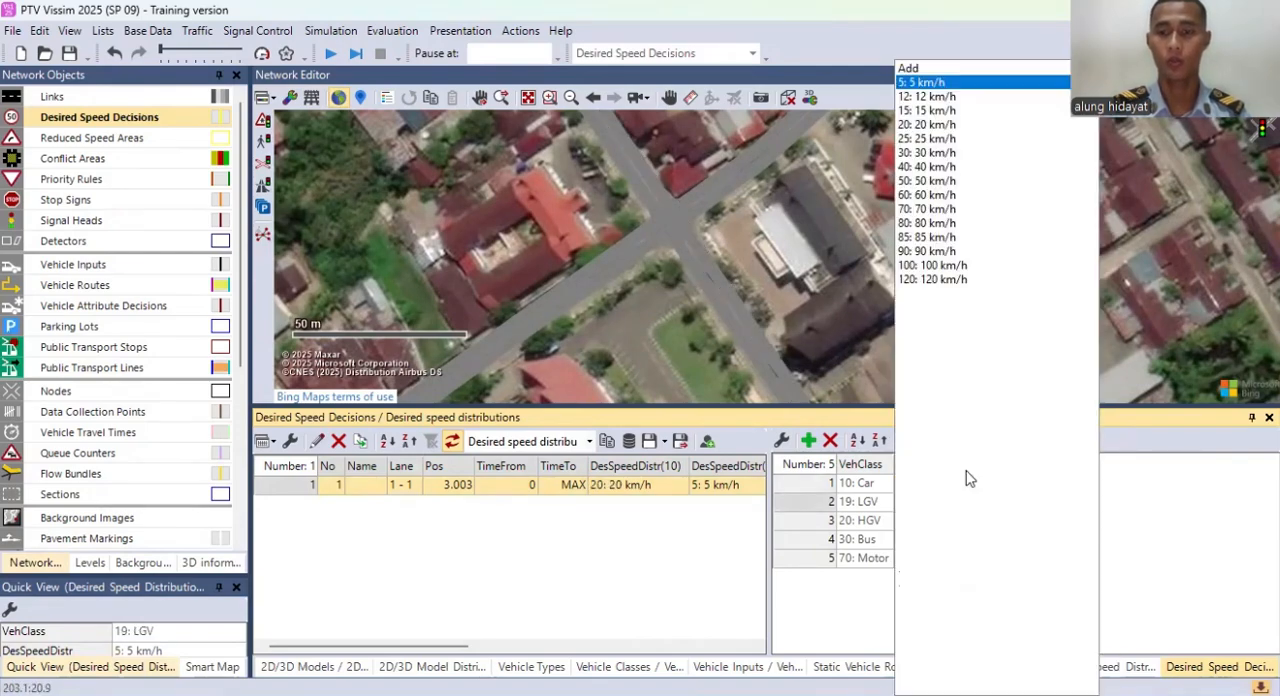
{"action": "left_click", "coordinate": [926, 136]}
{"action": "left_click", "coordinate": [969, 526]}
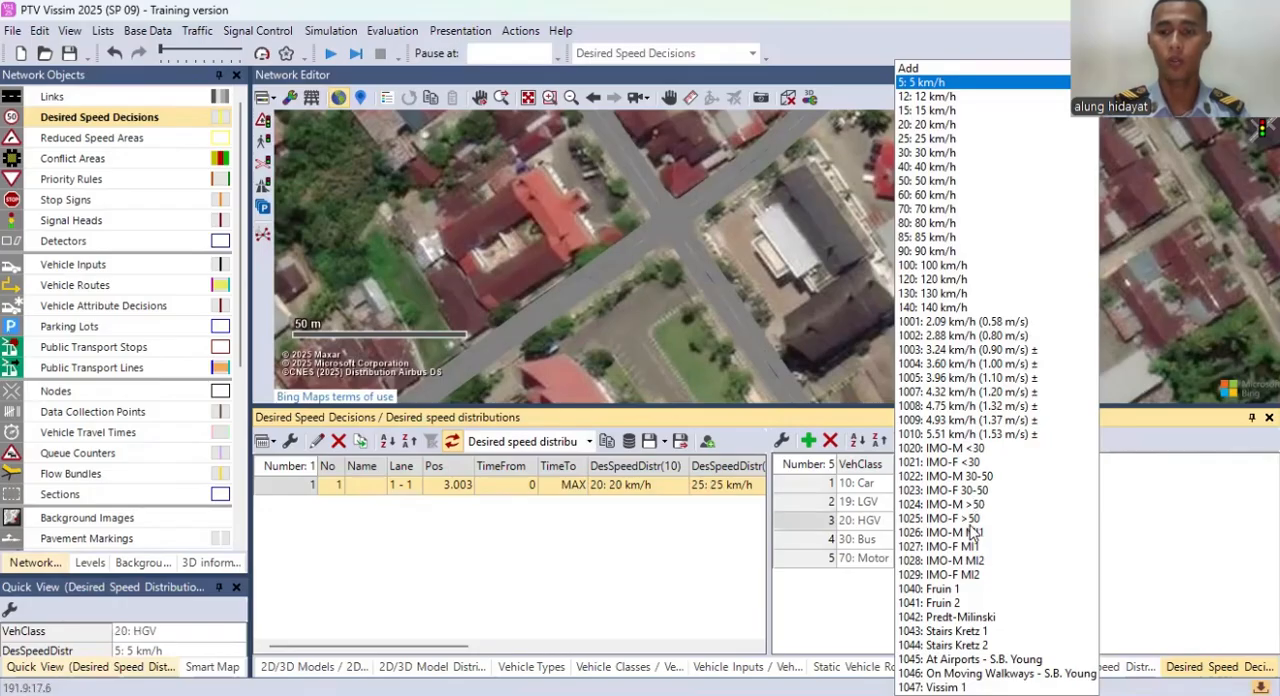
{"action": "left_click", "coordinate": [928, 152]}
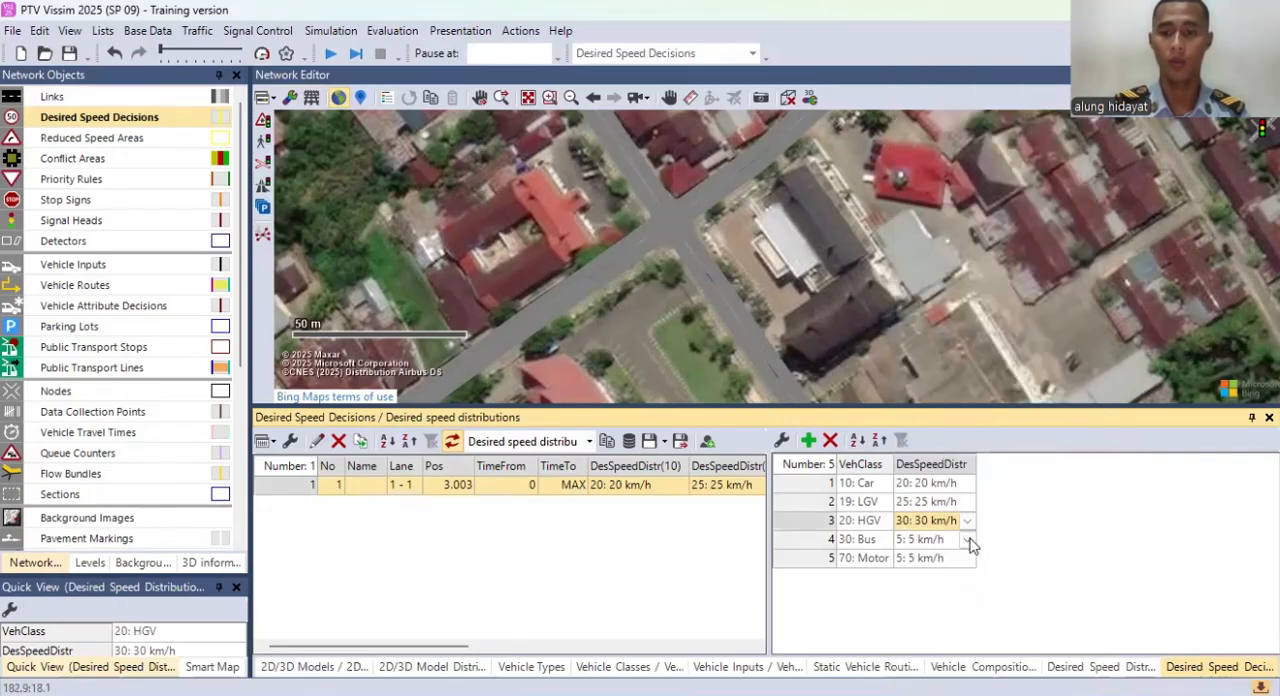
{"action": "left_click", "coordinate": [970, 540]}
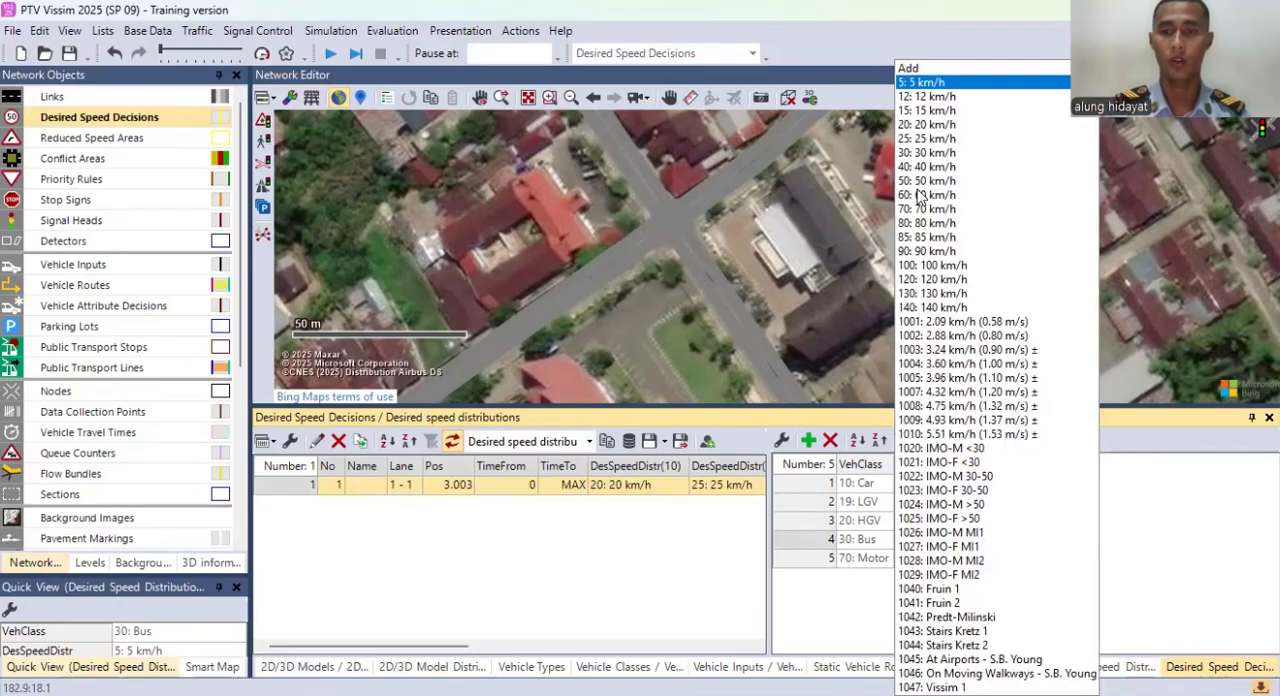
{"action": "left_click", "coordinate": [926, 139]}
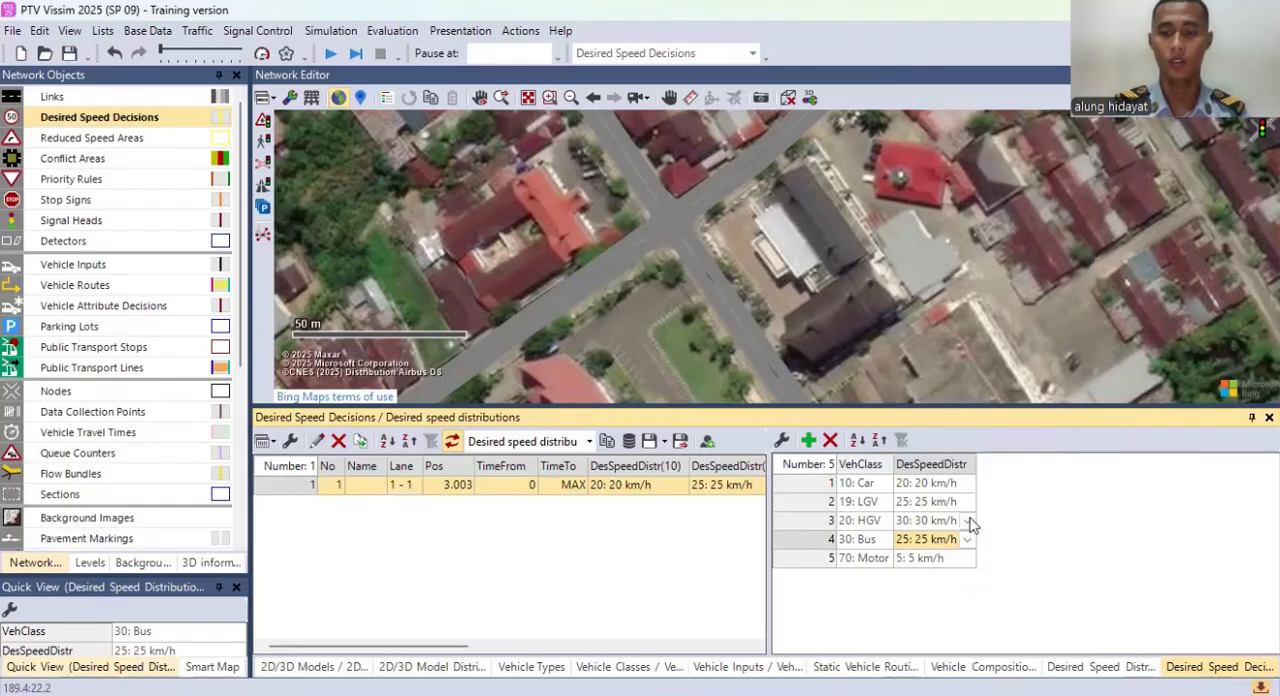
Step: Set both the Car and Motor classes of desired speed decision 1 to the 40 km/h distribution
{"action": "left_click", "coordinate": [967, 484]}
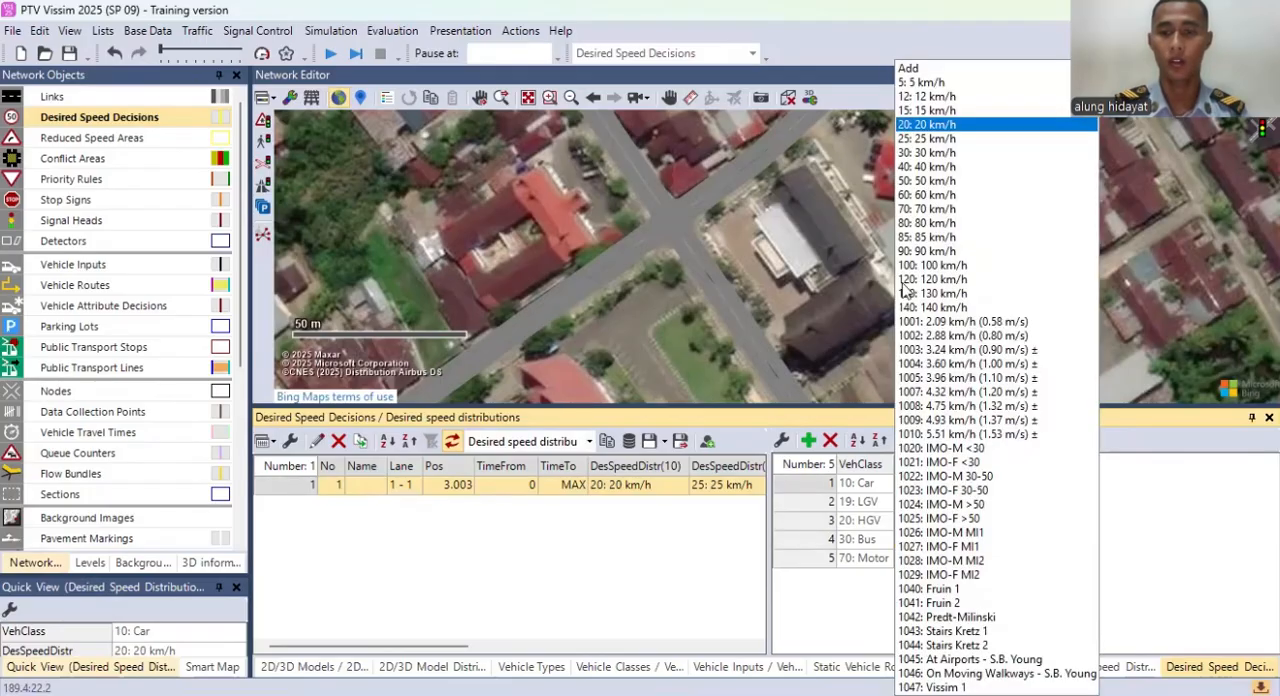
{"action": "left_click", "coordinate": [933, 167]}
{"action": "left_click", "coordinate": [971, 558]}
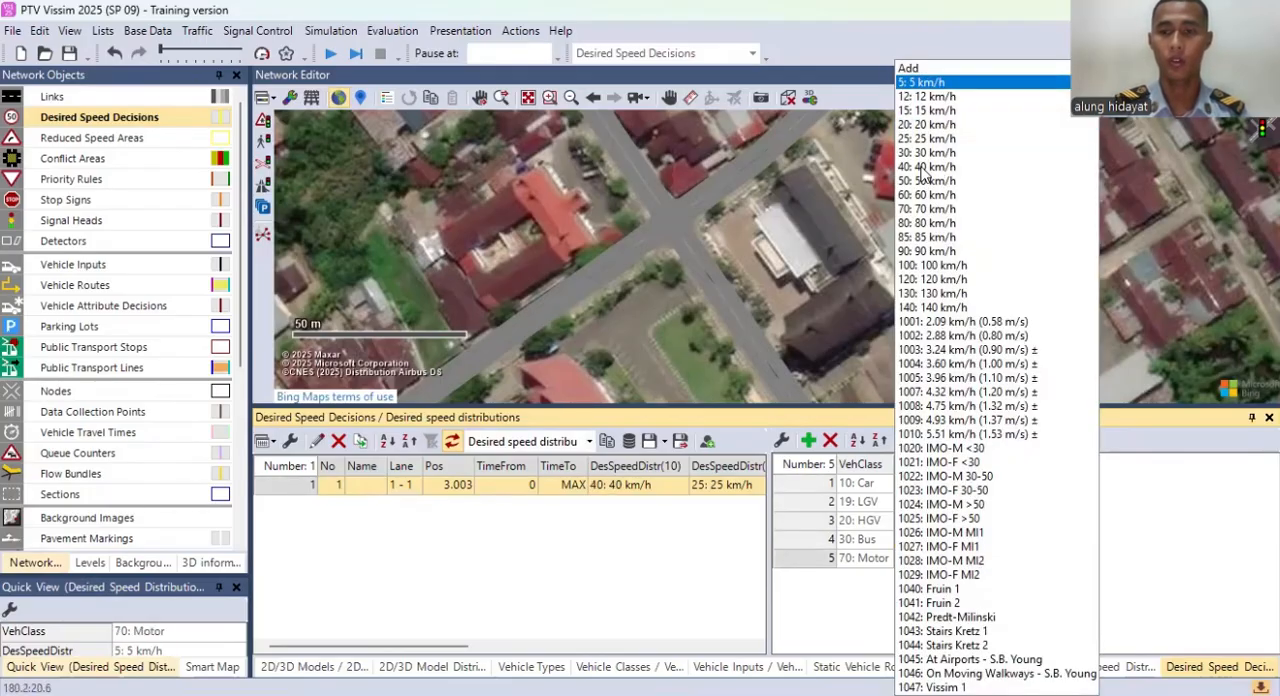
{"action": "left_click", "coordinate": [931, 170]}
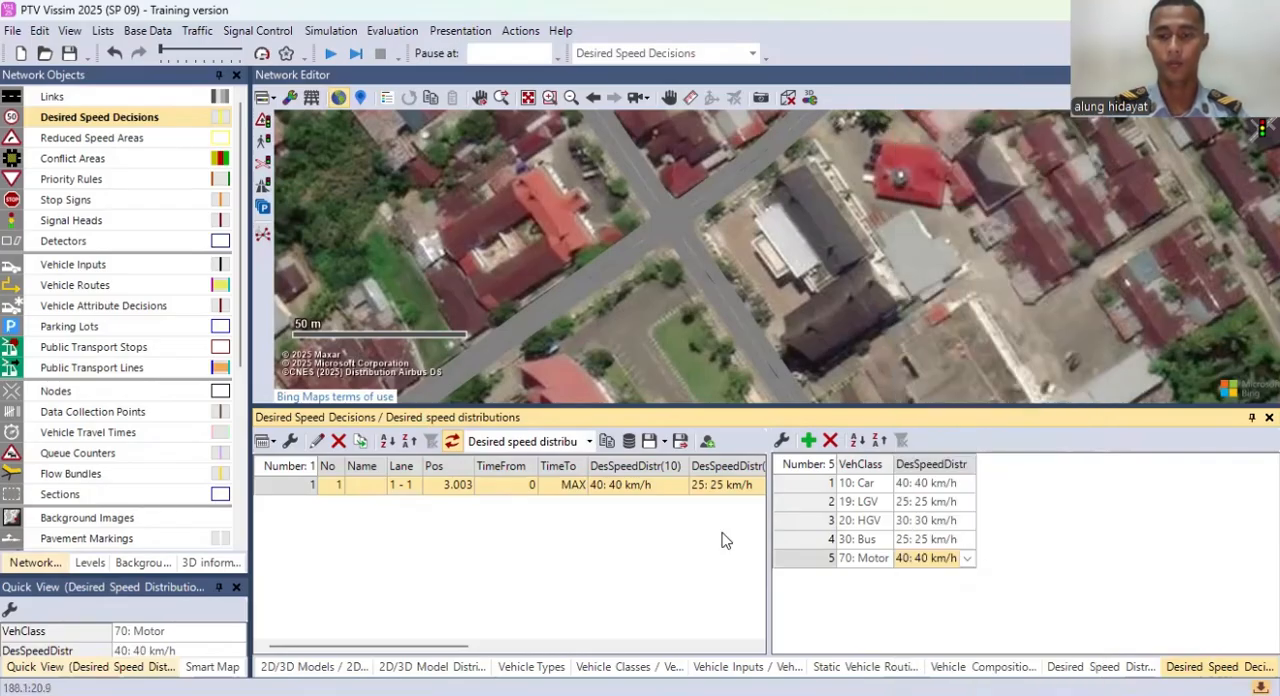
Step: Place a desired speed decision on lane 1 of link 3, about 3.5 m from its start
{"action": "left_click_drag", "start_coordinate": [705, 325], "coordinate": [749, 165]}
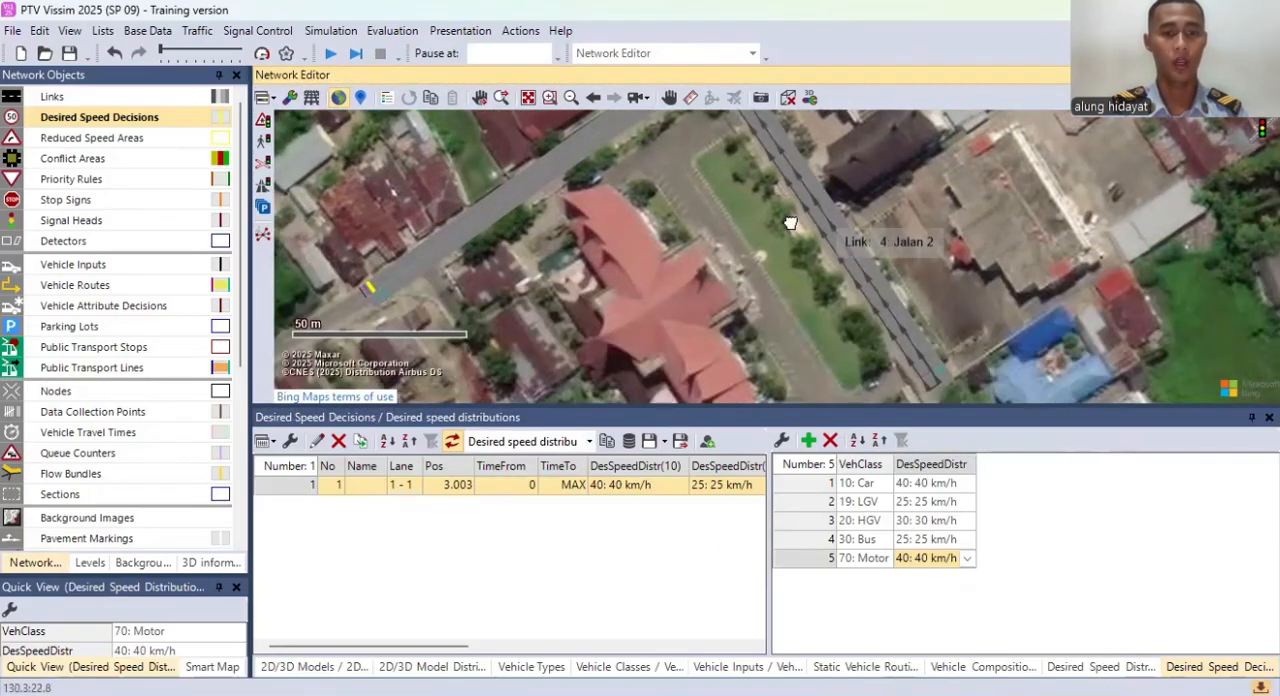
{"action": "left_click_drag", "start_coordinate": [808, 214], "coordinate": [730, 250]}
{"action": "left_click_drag", "start_coordinate": [648, 250], "coordinate": [731, 440]}
{"action": "left_click_drag", "start_coordinate": [661, 162], "coordinate": [776, 346]}
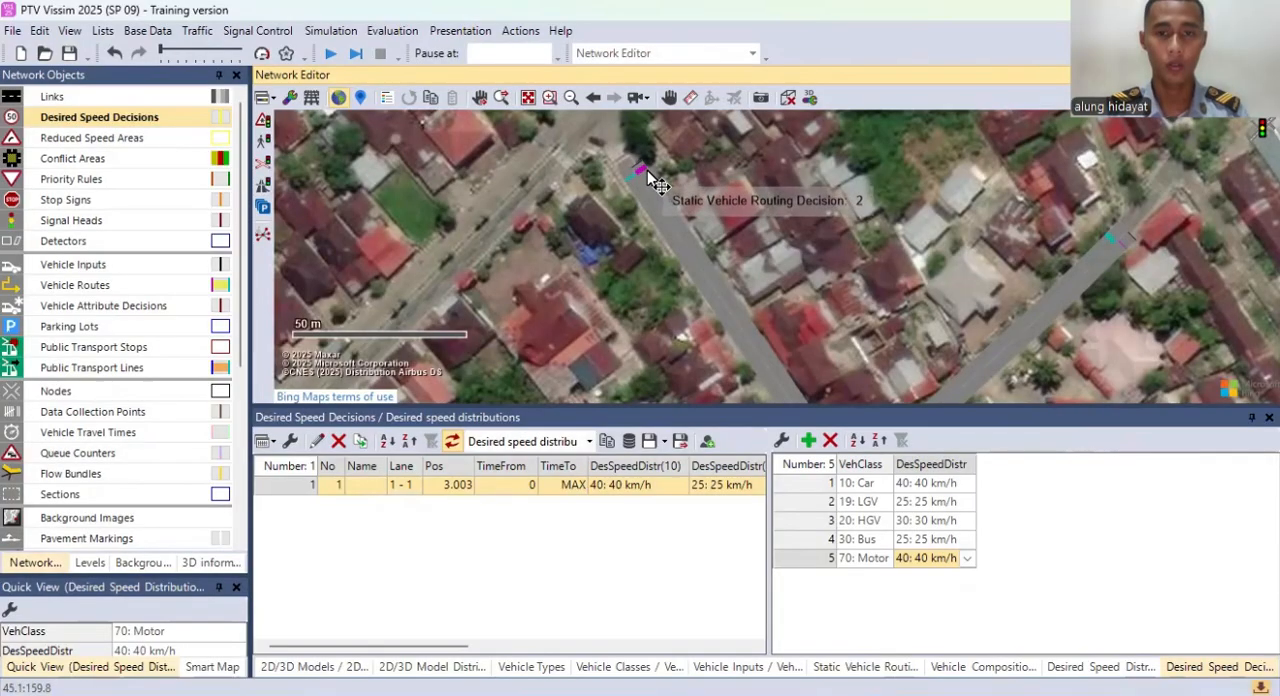
{"action": "right_click", "coordinate": [646, 172], "text": "ctrl"}
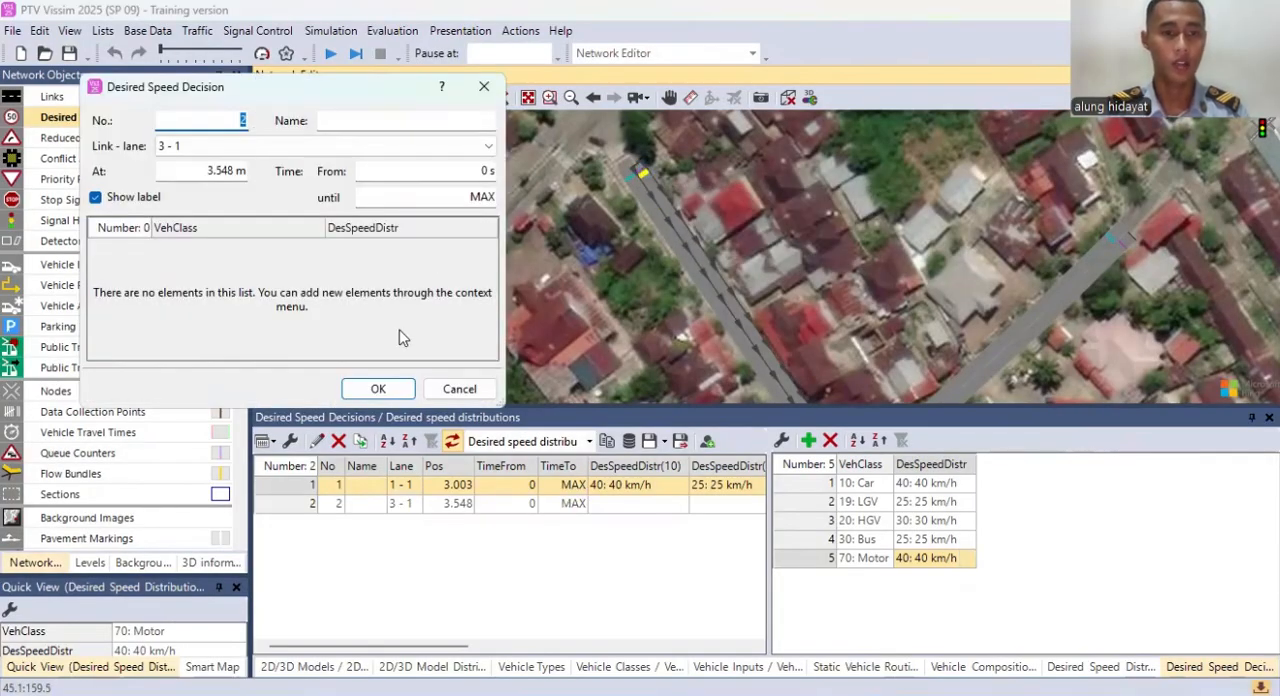
Step: Add the Car, LGV, HGV and Bus vehicle classes to desired speed decision 2 on link 3
{"action": "right_click", "coordinate": [314, 266]}
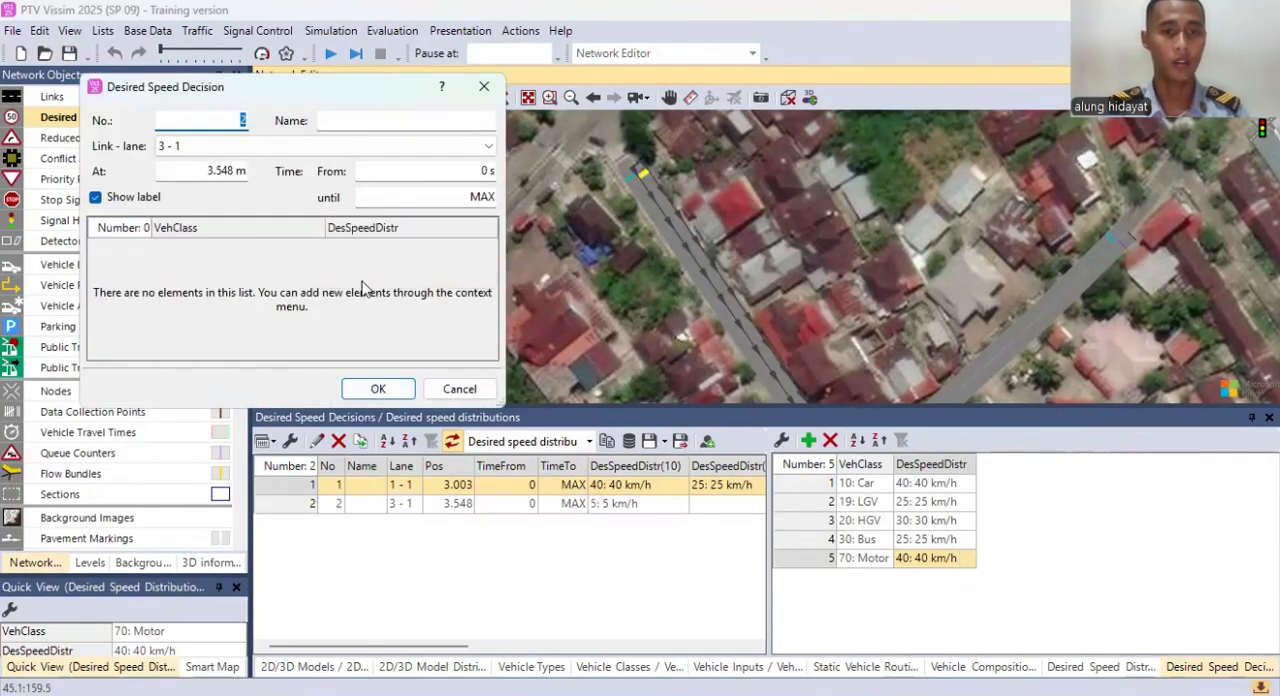
{"action": "left_click", "coordinate": [360, 277]}
{"action": "right_click", "coordinate": [326, 269]}
{"action": "left_click", "coordinate": [360, 279]}
{"action": "right_click", "coordinate": [323, 284]}
{"action": "left_click", "coordinate": [340, 293]}
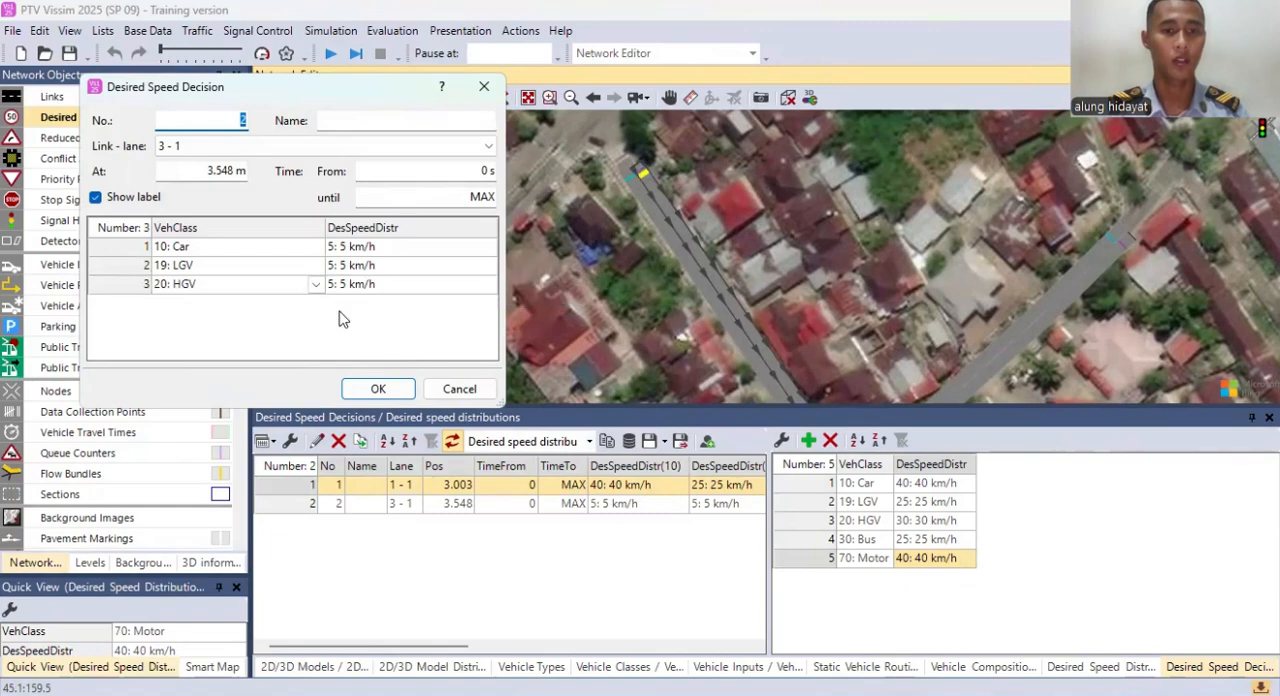
{"action": "right_click", "coordinate": [309, 294]}
{"action": "left_click", "coordinate": [277, 337]}
Step: Add a fifth vehicle class entry to desired speed decision 2, set it to Motor and accept the decision
{"action": "right_click", "coordinate": [266, 330]}
{"action": "left_click", "coordinate": [287, 339]}
{"action": "left_click", "coordinate": [315, 322]}
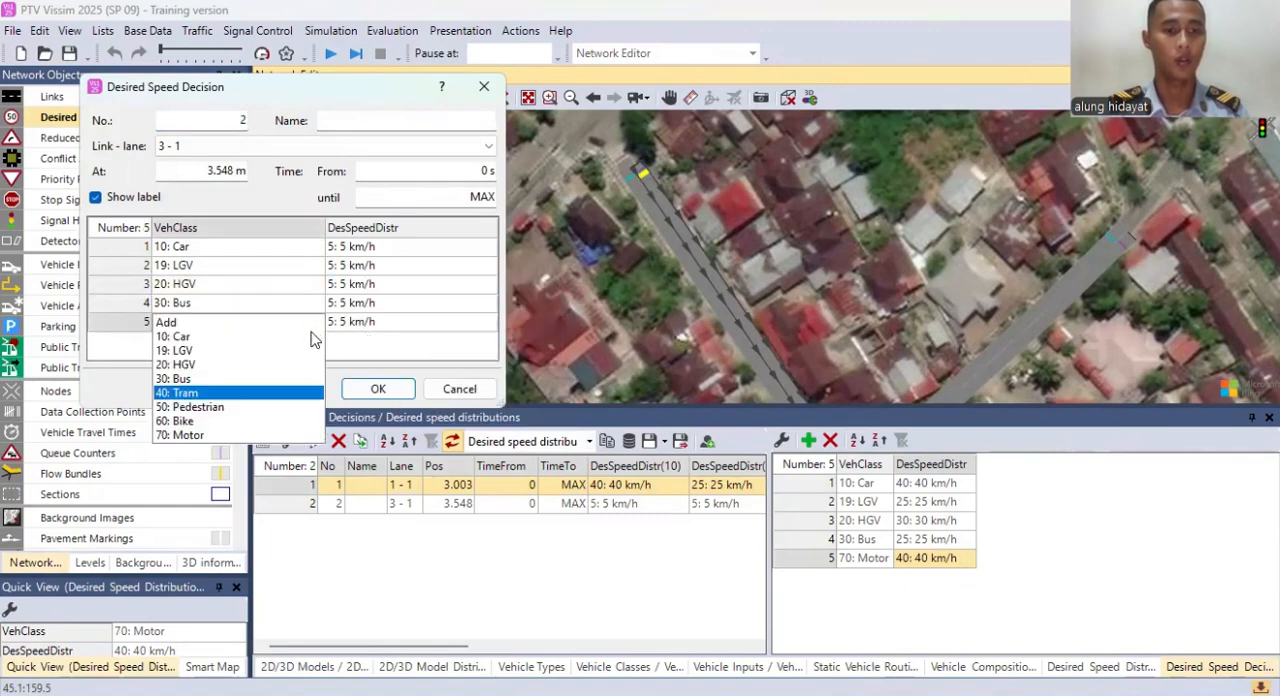
{"action": "left_click", "coordinate": [215, 434]}
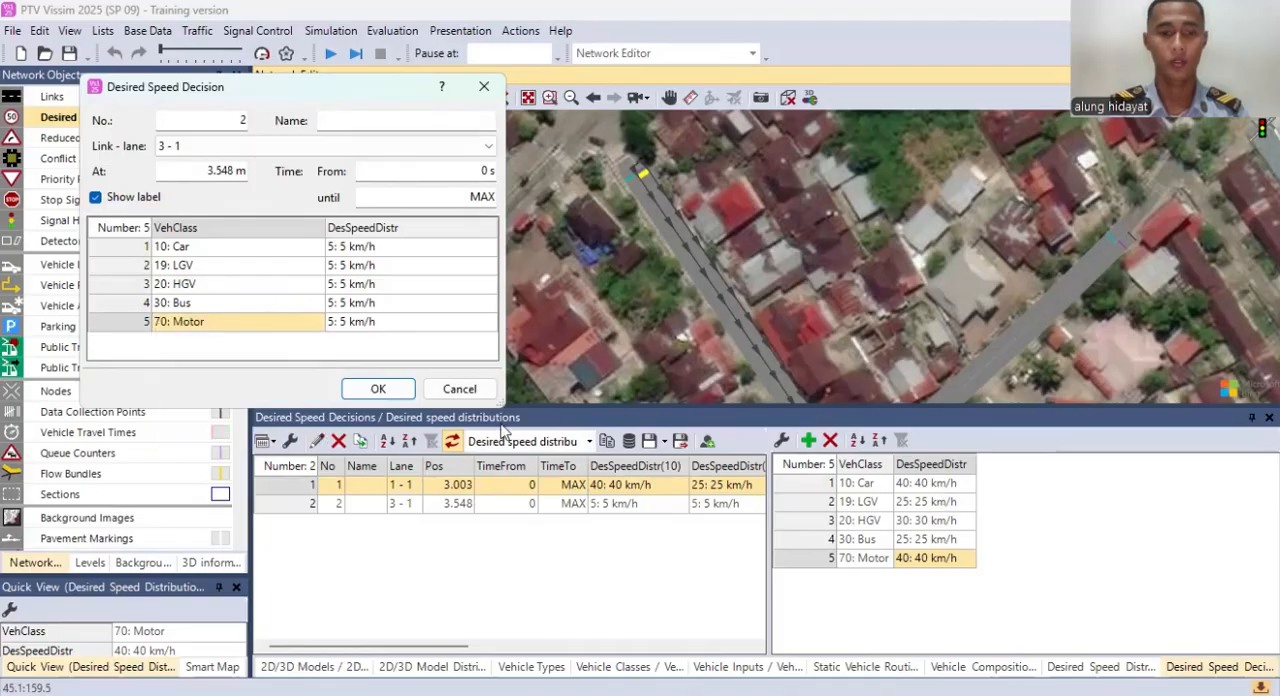
{"action": "left_click", "coordinate": [397, 388]}
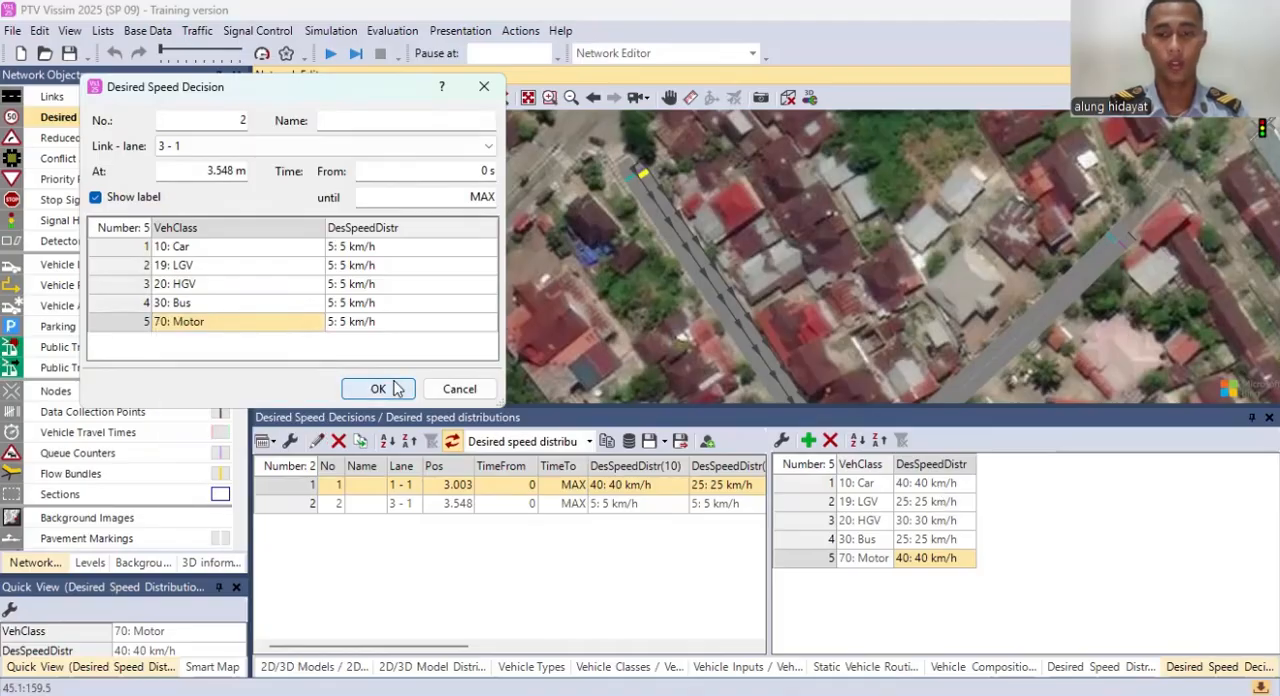
Step: Try the 25 km/h and 40 km/h distributions for the Car class of desired speed decision 2
{"action": "left_click", "coordinate": [962, 484]}
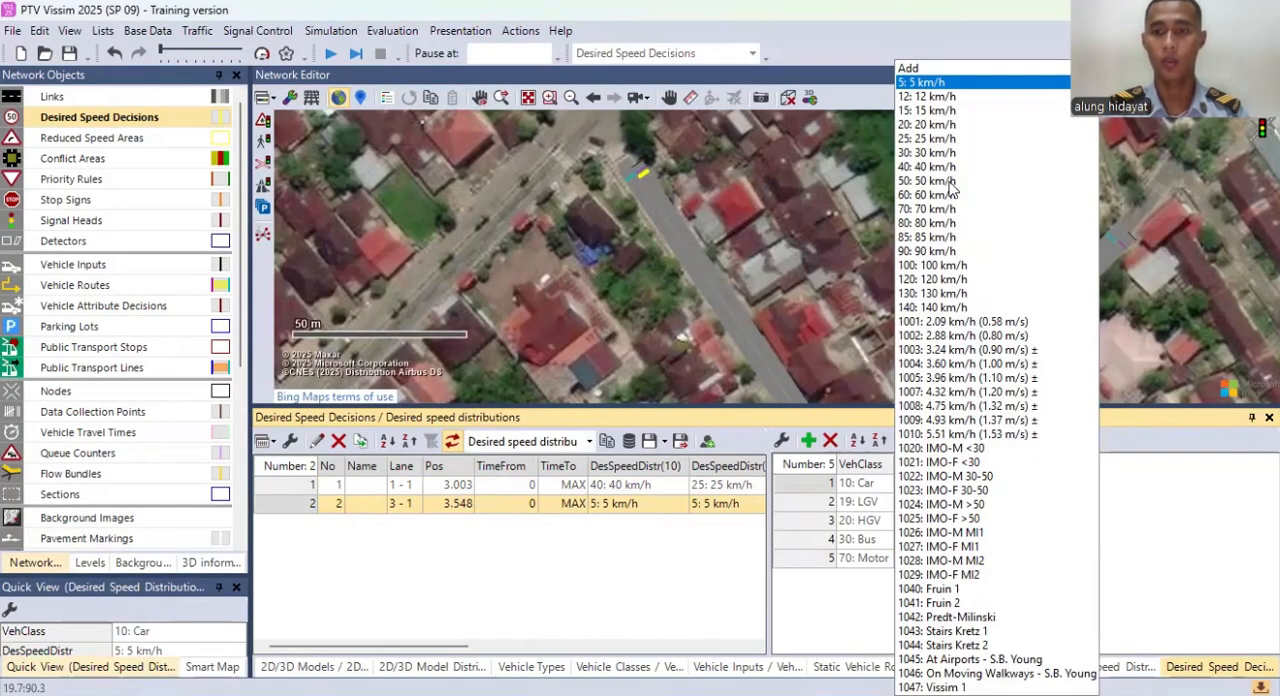
{"action": "left_click", "coordinate": [927, 139]}
{"action": "left_click", "coordinate": [969, 501]}
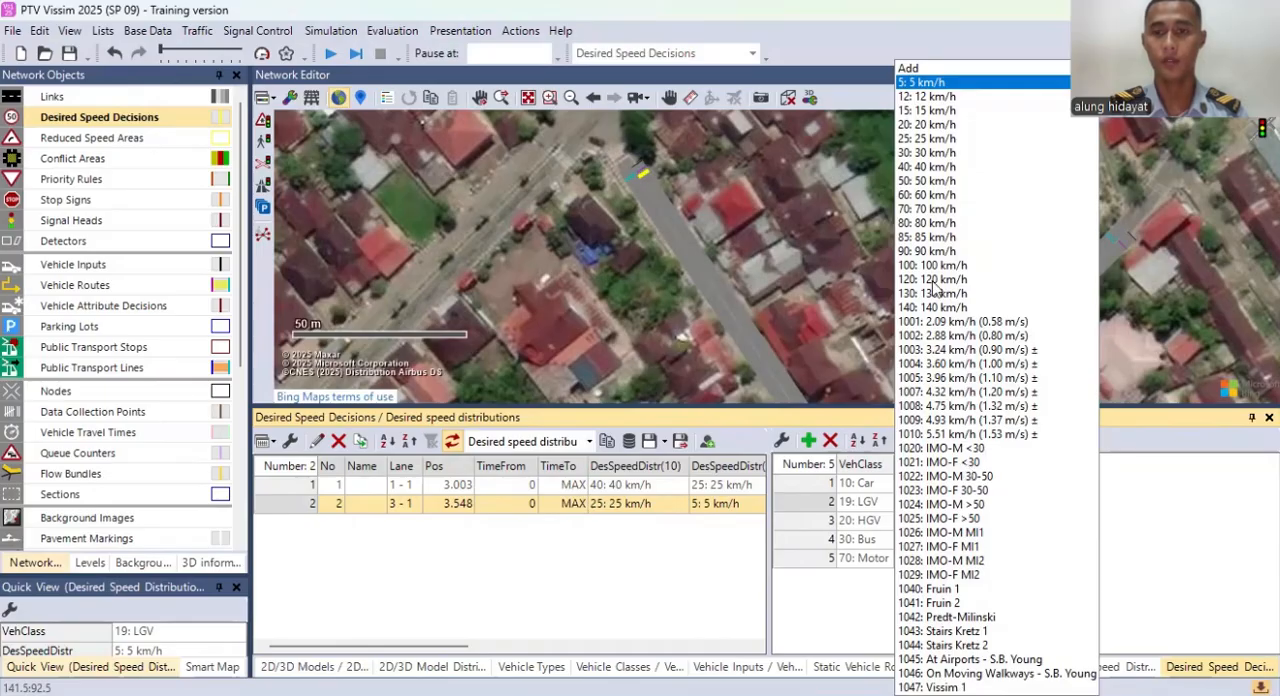
{"action": "left_click", "coordinate": [863, 478]}
{"action": "left_click", "coordinate": [975, 494]}
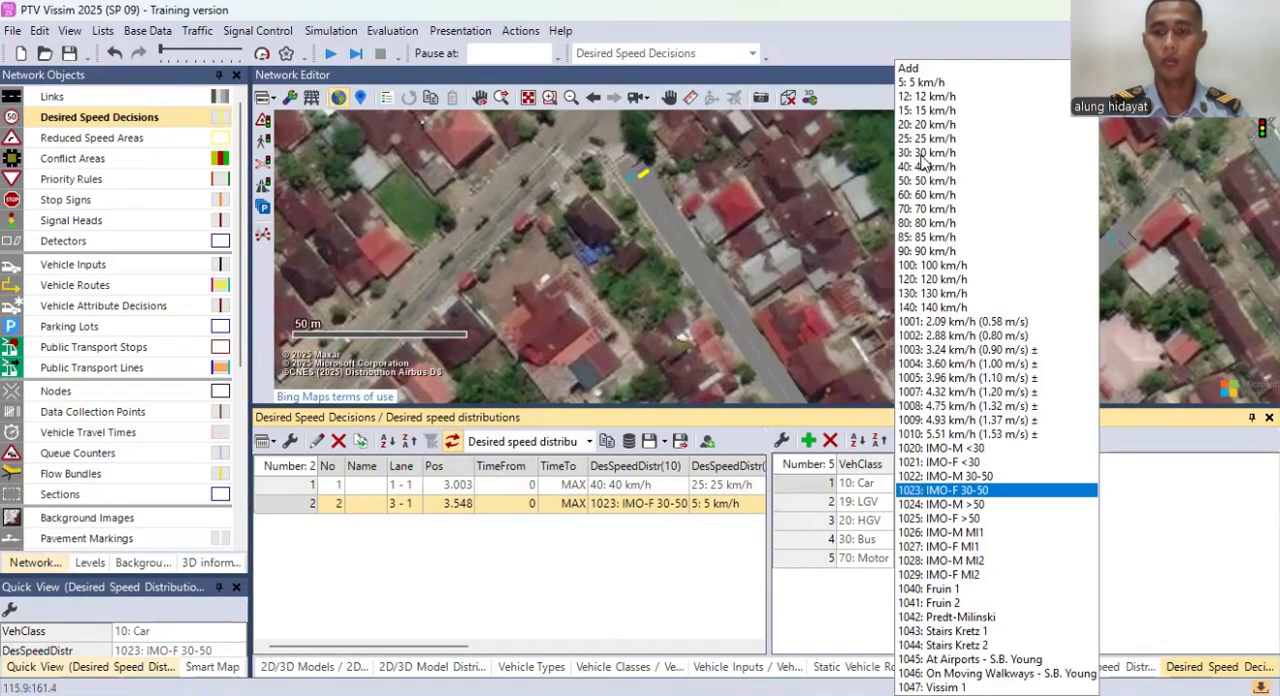
{"action": "key", "text": "3"}
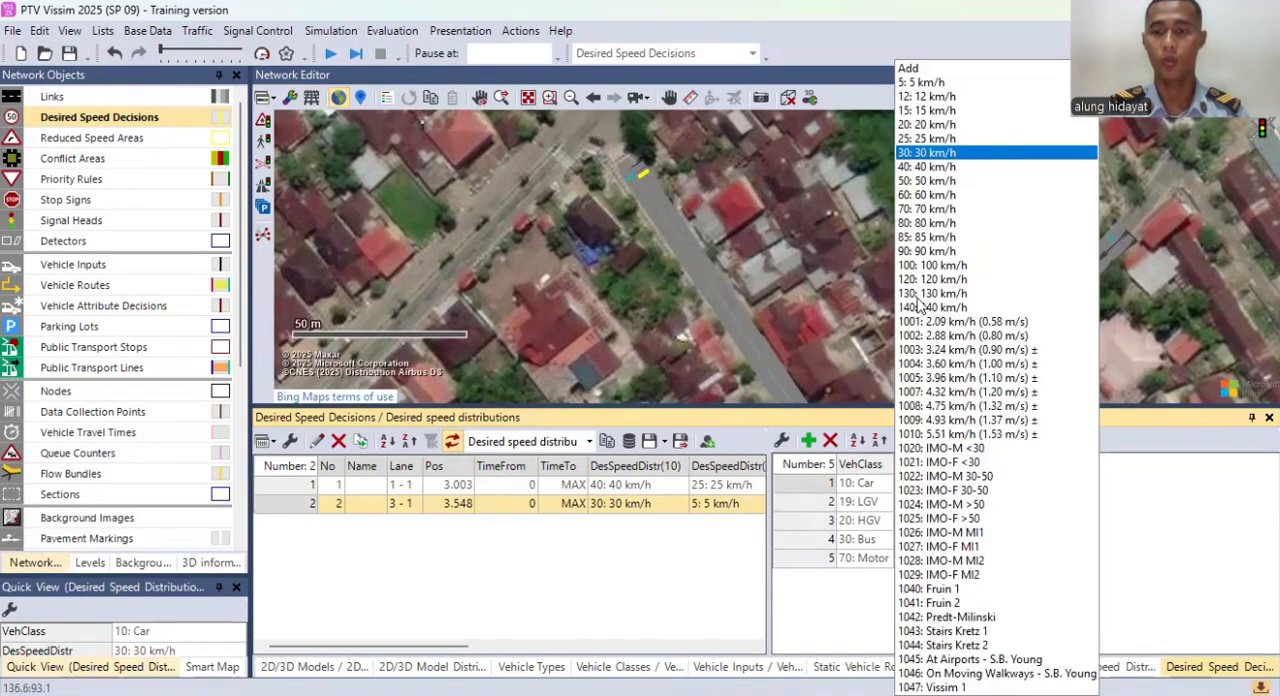
{"action": "left_click", "coordinate": [927, 167]}
{"action": "left_click", "coordinate": [971, 500]}
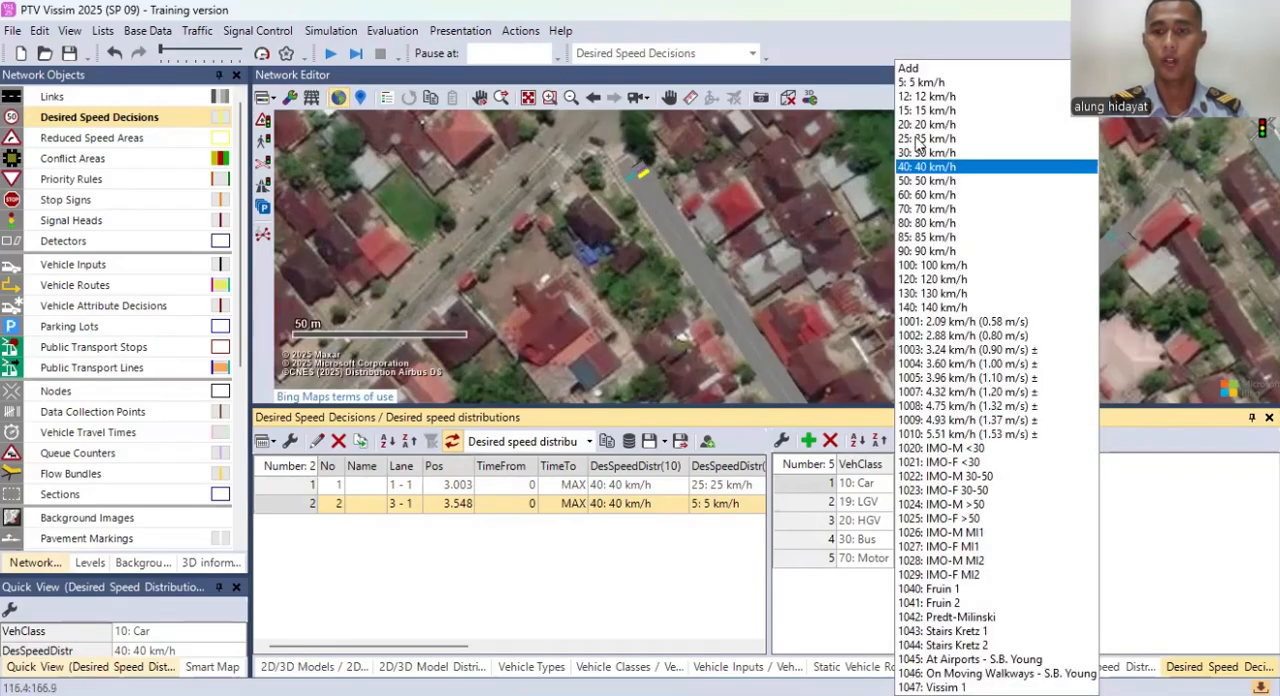
{"action": "left_click", "coordinate": [920, 139]}
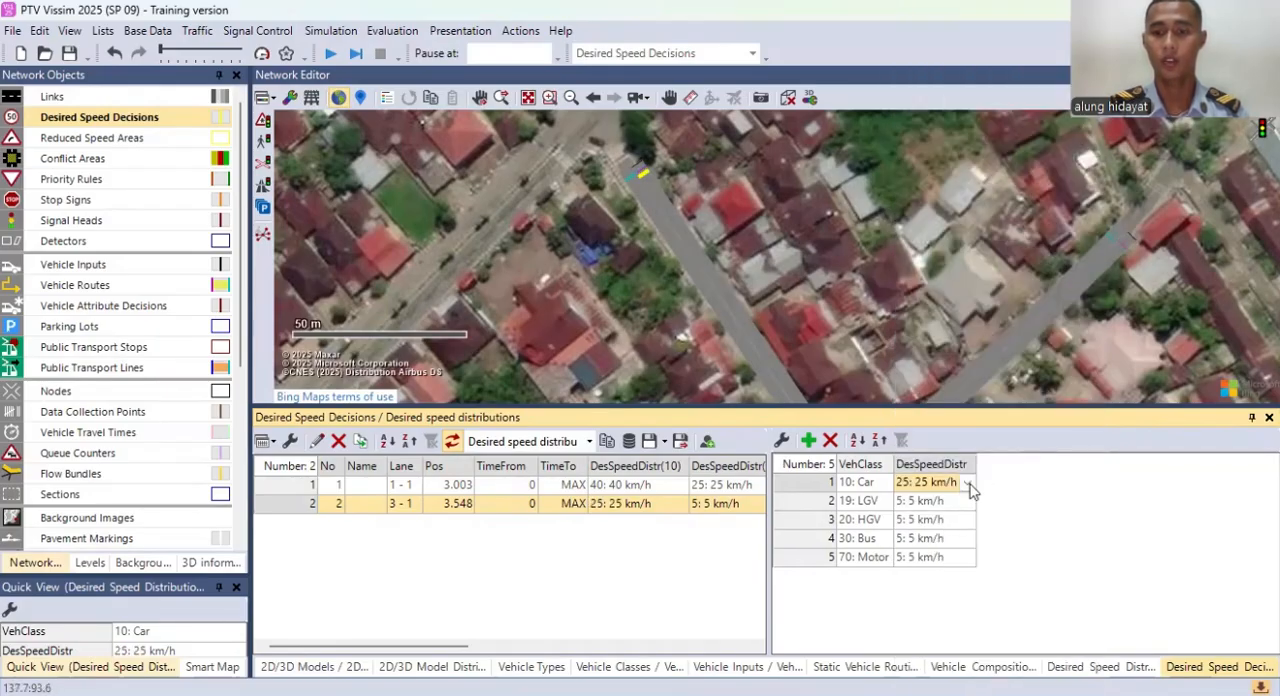
Step: For desired speed decision 2, set the Car class to 40 km/h and LGV to 25 km/h
{"action": "left_click", "coordinate": [975, 484]}
{"action": "left_click", "coordinate": [927, 167]}
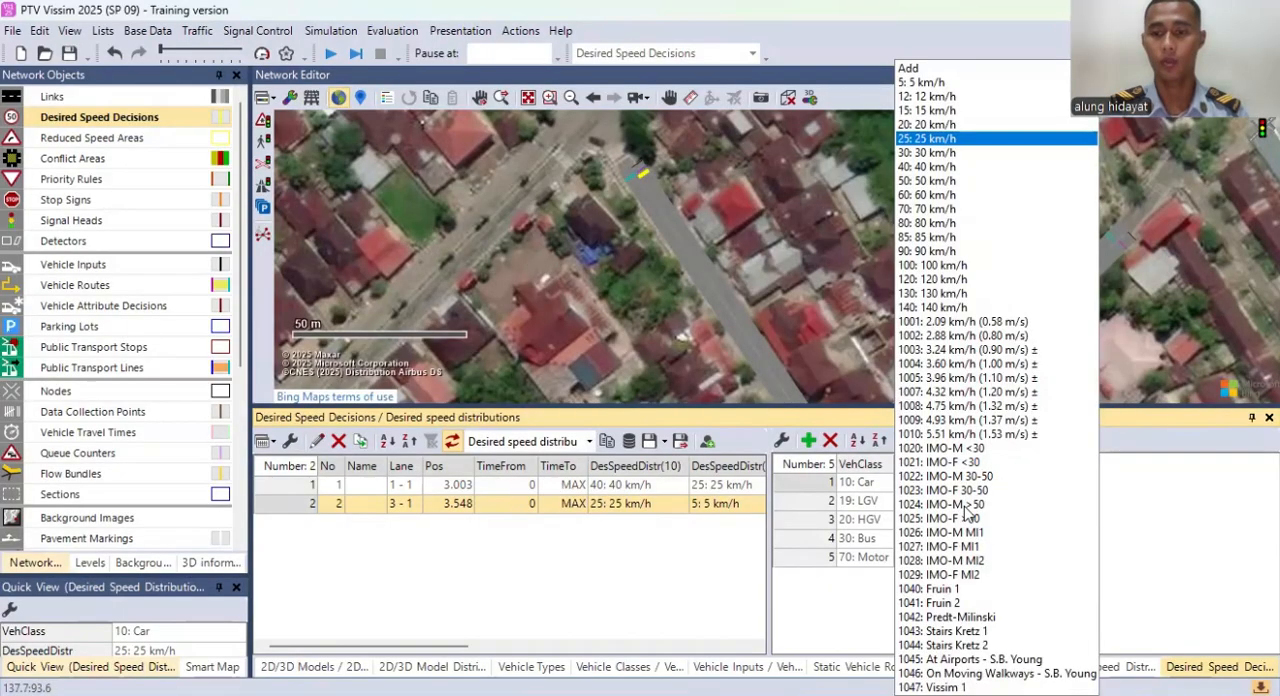
{"action": "left_click", "coordinate": [971, 505]}
{"action": "left_click", "coordinate": [927, 139]}
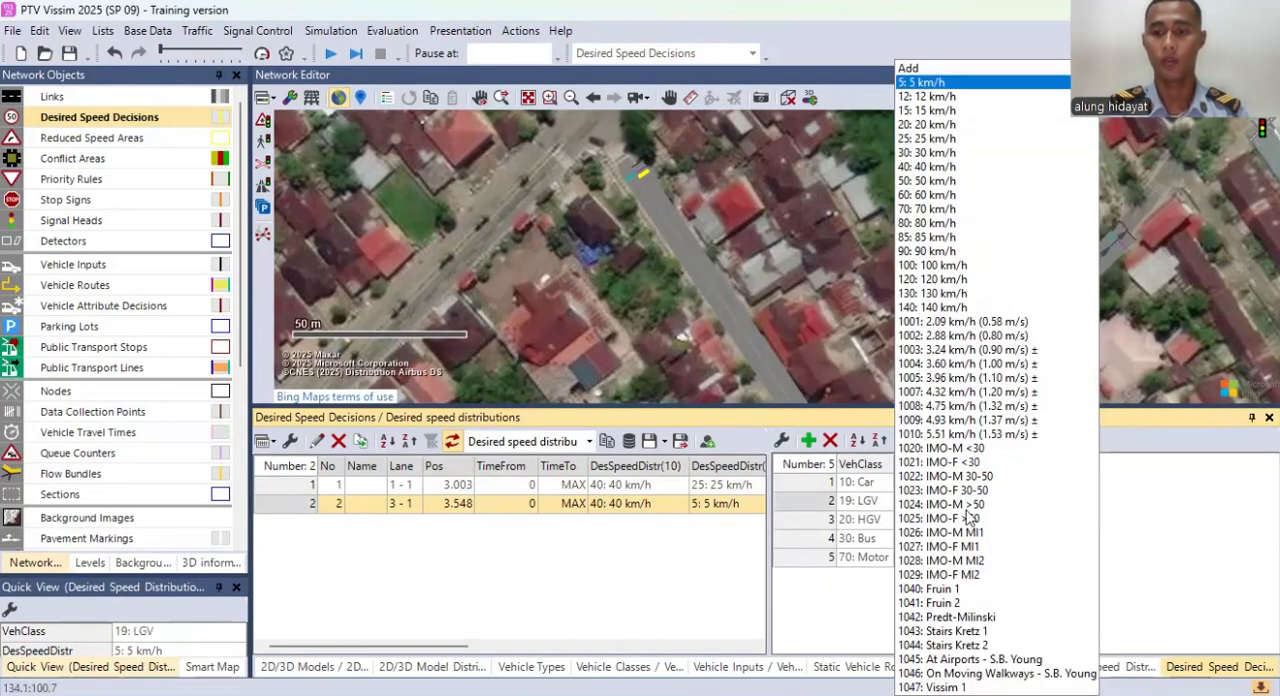
Step: For desired speed decision 2, set HGV and Bus to 30 km/h and Motor to 40 km/h
{"action": "left_click", "coordinate": [971, 519]}
{"action": "left_click", "coordinate": [927, 139]}
{"action": "left_click", "coordinate": [973, 538]}
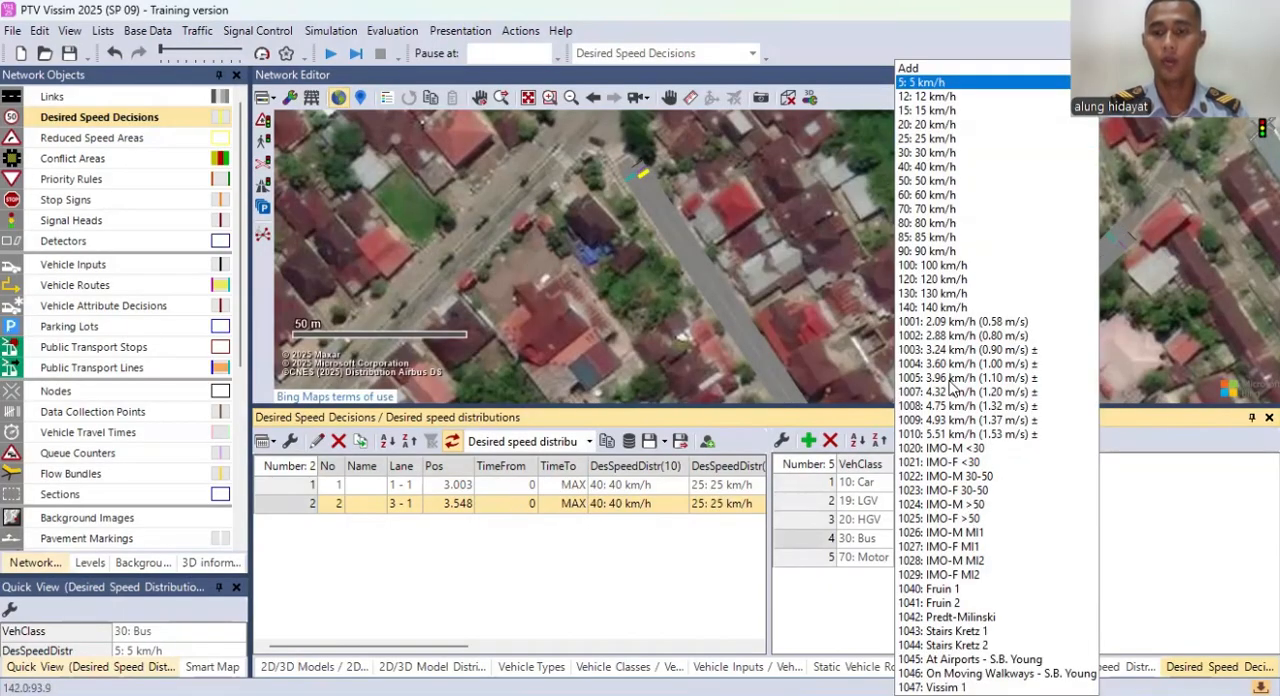
{"action": "left_click", "coordinate": [930, 153]}
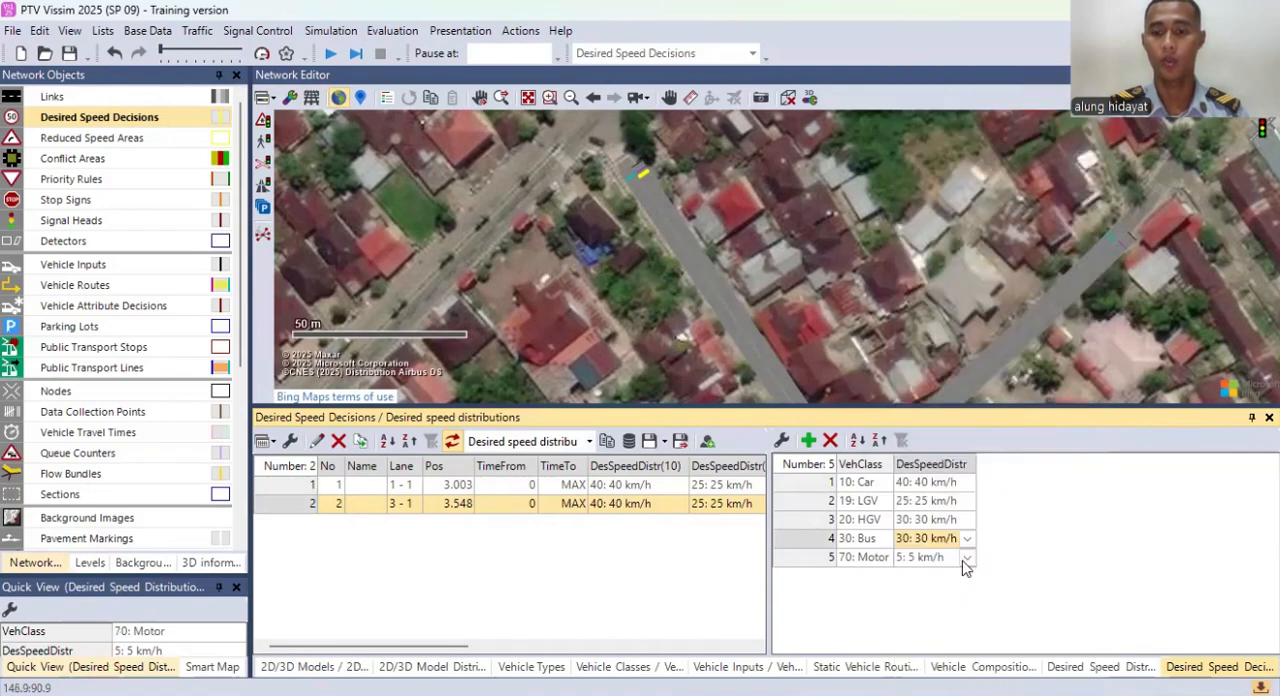
{"action": "left_click", "coordinate": [968, 557]}
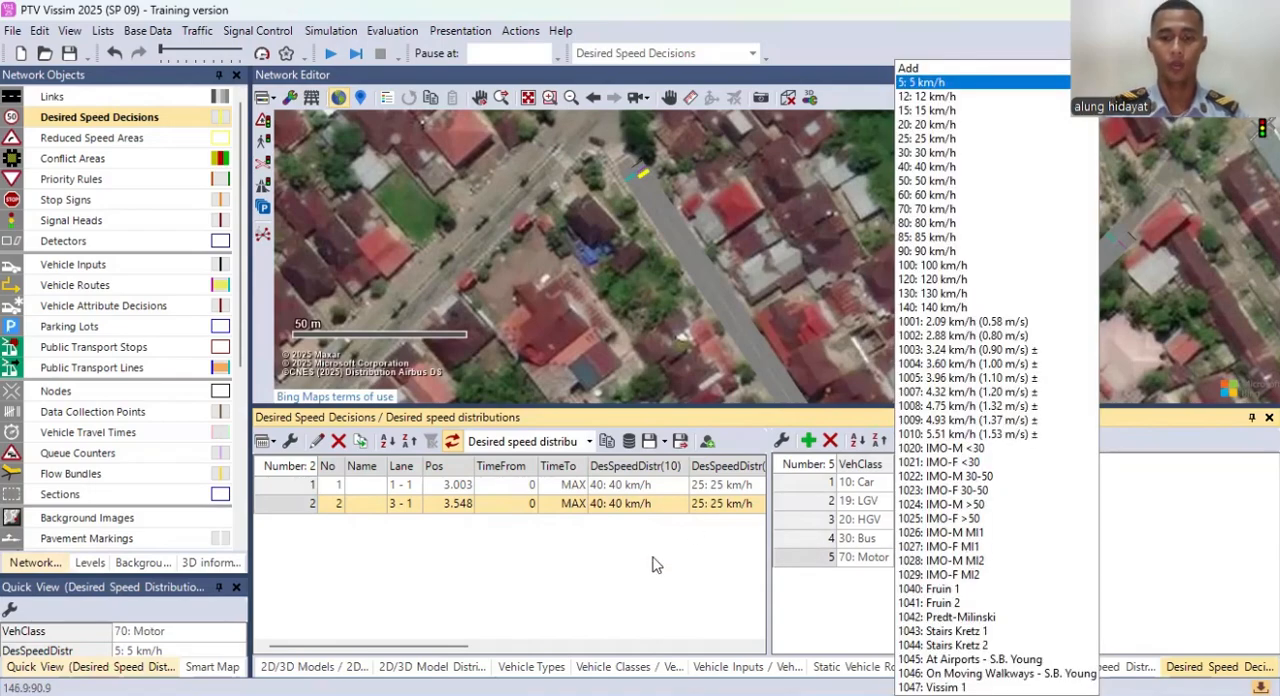
{"action": "left_click", "coordinate": [927, 167]}
Step: Place a desired speed decision on lane 1 of link 2, about 2.6 m from its start
{"action": "left_click_drag", "start_coordinate": [480, 240], "coordinate": [692, 226]}
{"action": "left_click_drag", "start_coordinate": [866, 212], "coordinate": [940, 240]}
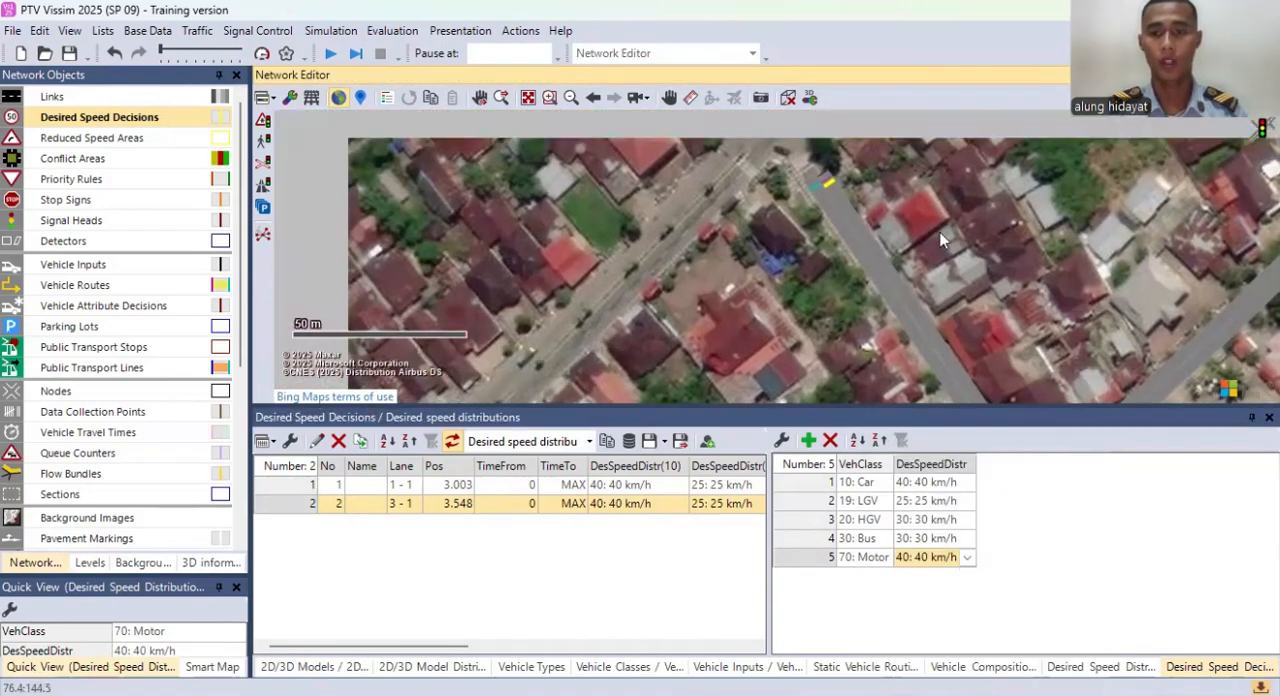
{"action": "left_click_drag", "start_coordinate": [1262, 272], "coordinate": [836, 264]}
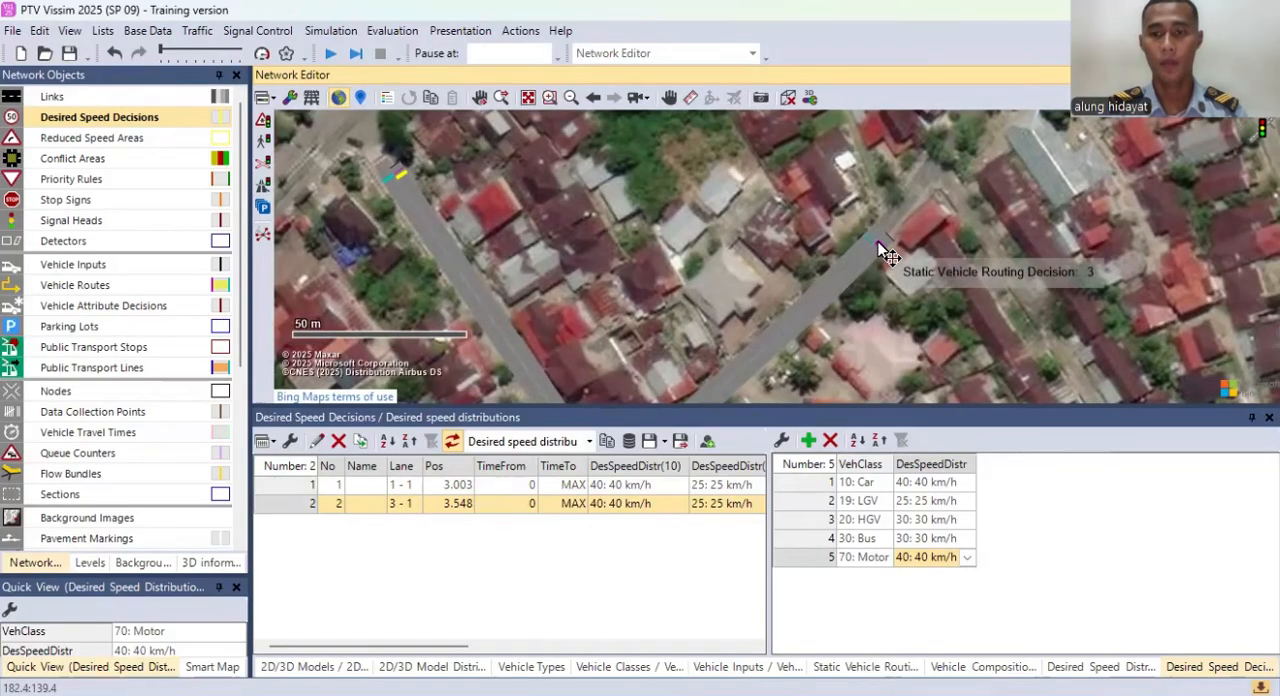
{"action": "right_click", "coordinate": [884, 243]}
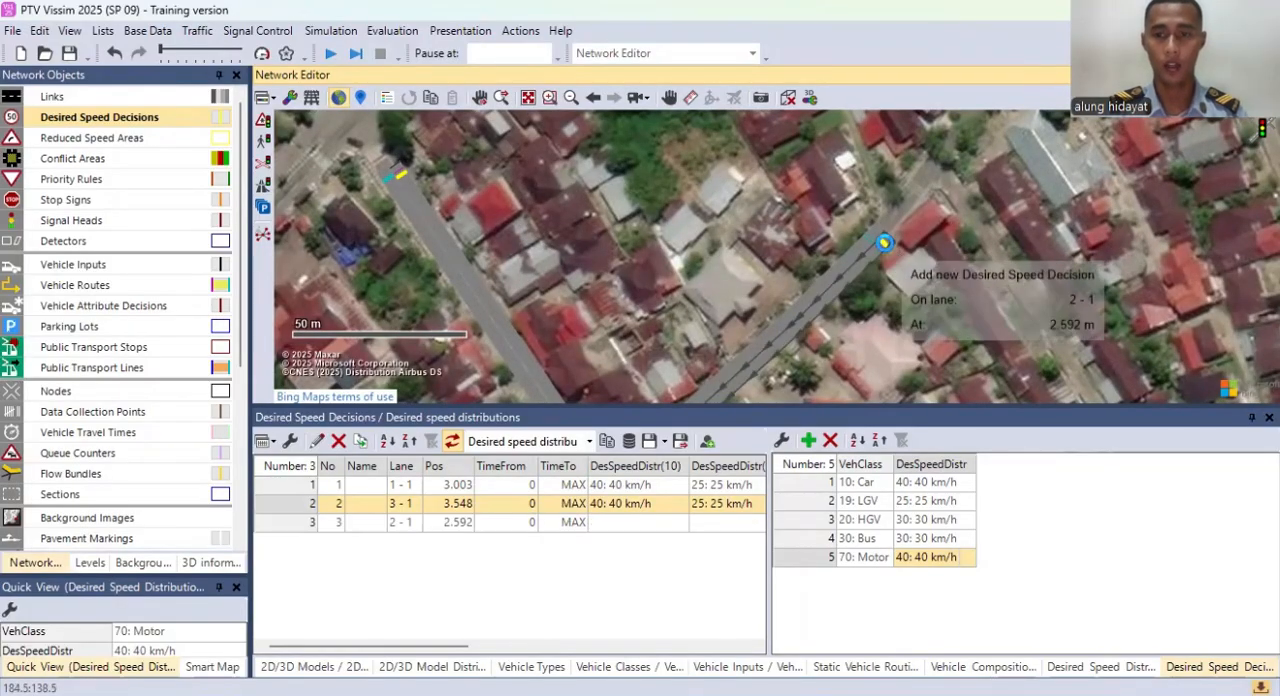
Step: Add the Car, LGV, HGV and Bus vehicle classes to the new desired speed decision on link 2
{"action": "right_click", "coordinate": [318, 262]}
{"action": "left_click", "coordinate": [351, 282]}
{"action": "right_click", "coordinate": [314, 283]}
{"action": "left_click", "coordinate": [328, 298]}
{"action": "right_click", "coordinate": [296, 295]}
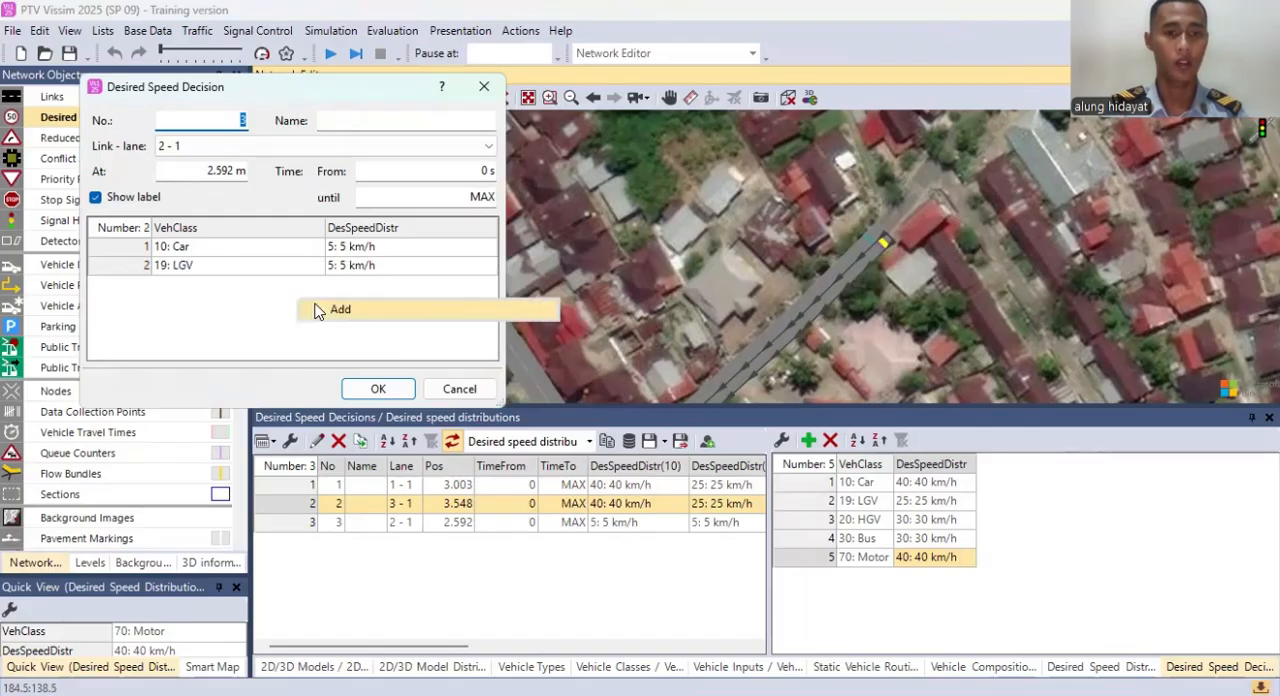
{"action": "left_click", "coordinate": [312, 308]}
{"action": "right_click", "coordinate": [277, 293]}
{"action": "left_click", "coordinate": [291, 310]}
Step: Add a fifth vehicle class entry to desired speed decision 3, set it to Motor and accept the decision
{"action": "right_click", "coordinate": [289, 326]}
{"action": "left_click", "coordinate": [308, 333]}
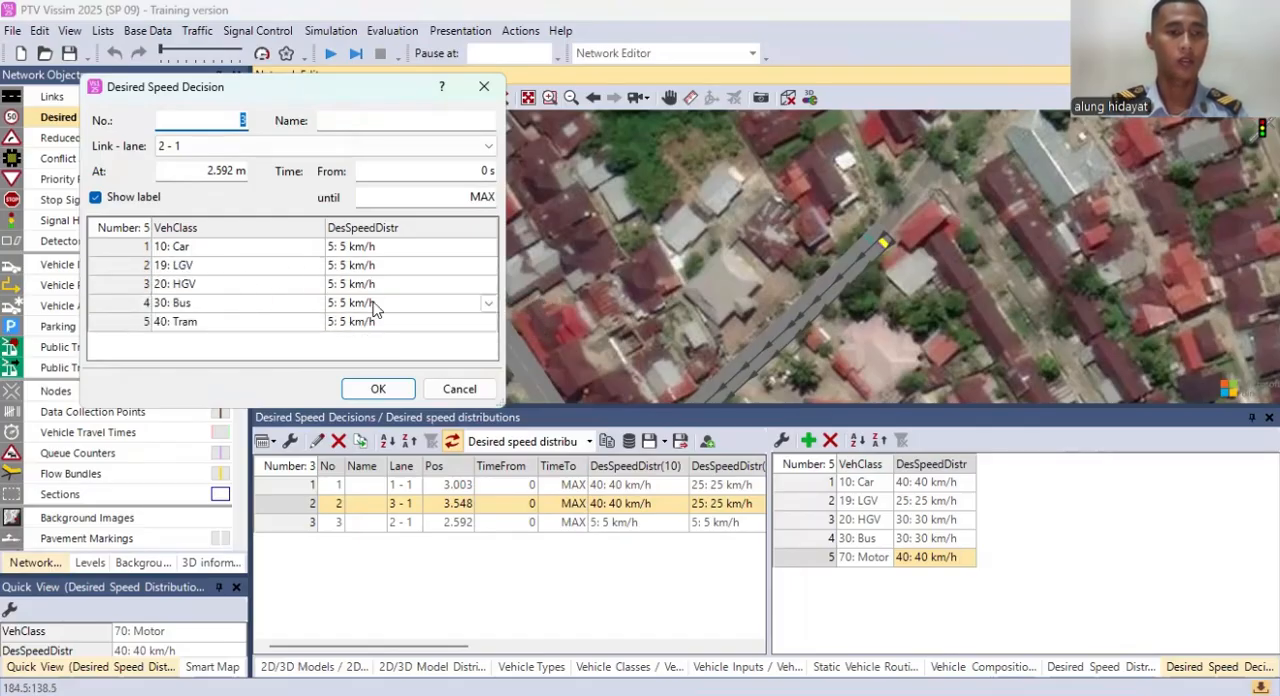
{"action": "left_click", "coordinate": [317, 322]}
{"action": "left_click", "coordinate": [317, 322]}
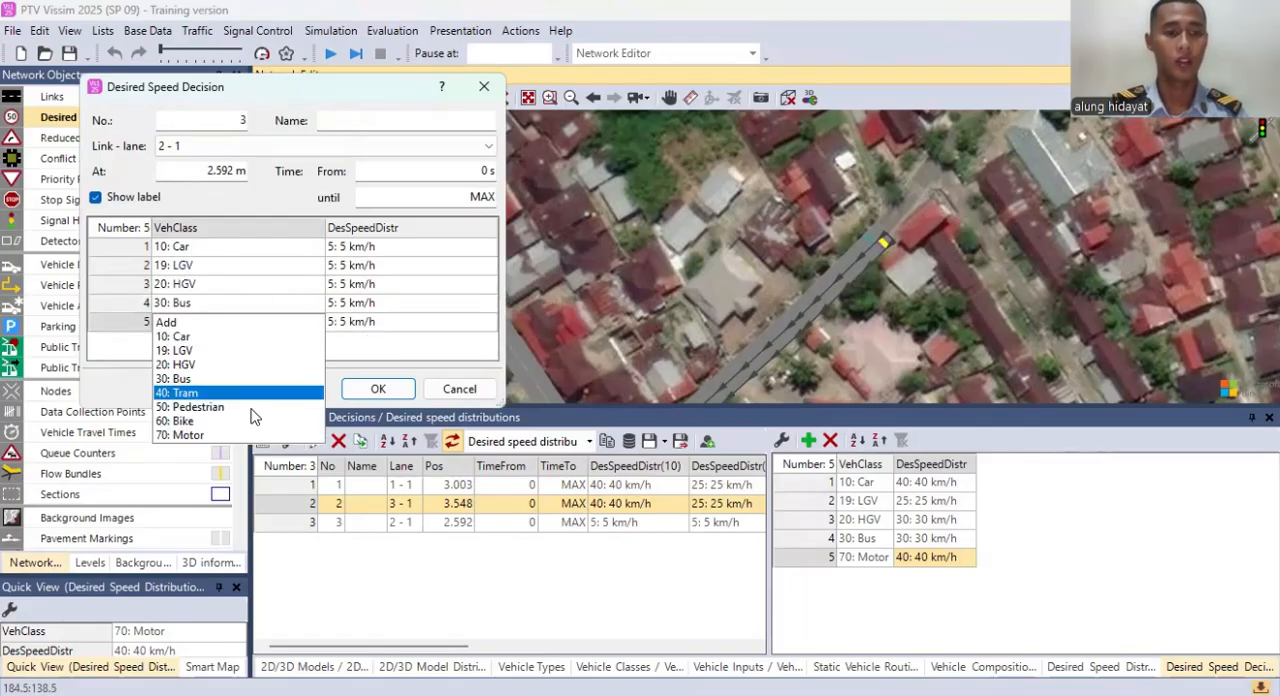
{"action": "left_click", "coordinate": [180, 435]}
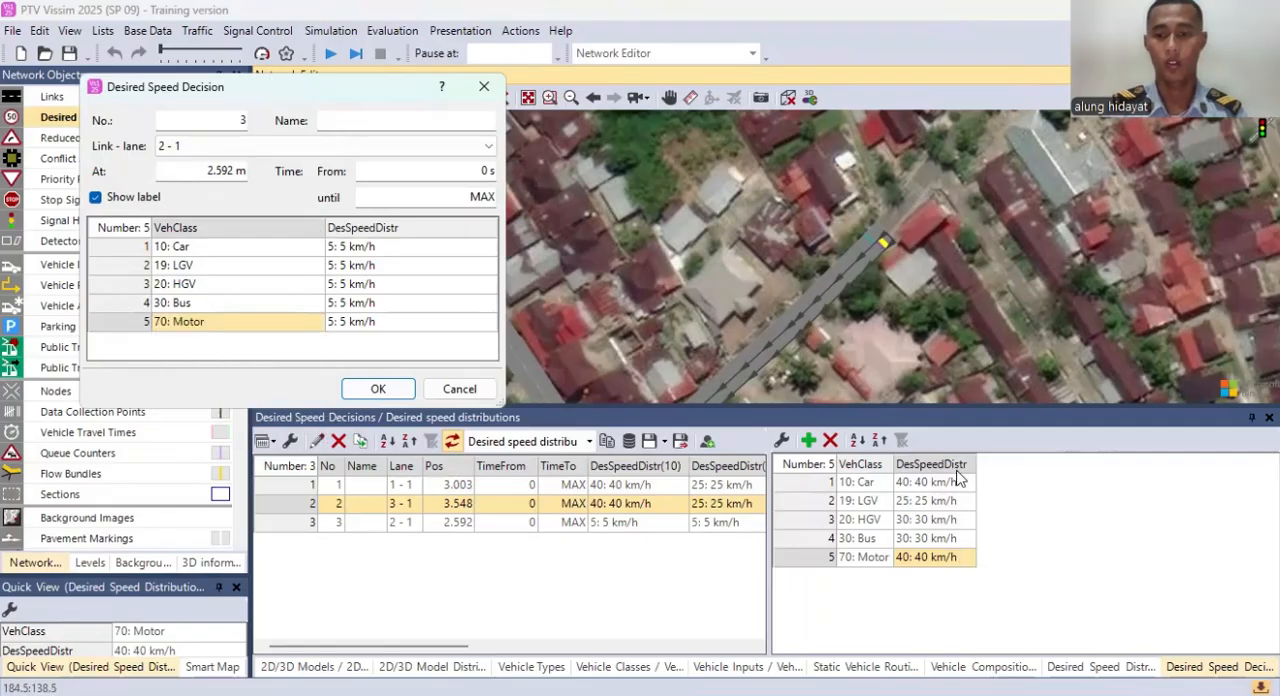
{"action": "left_click", "coordinate": [378, 389]}
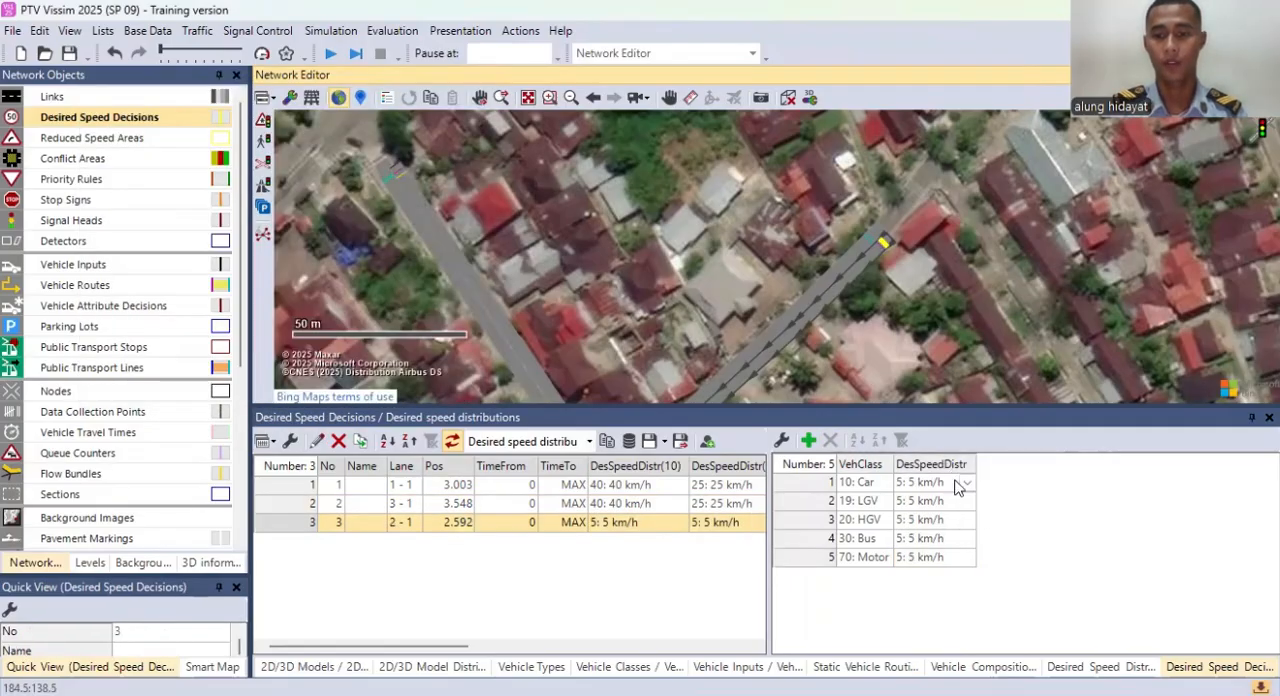
Step: Set both the Car and LGV classes of desired speed decision 3 to the 30 km/h distribution
{"action": "left_click", "coordinate": [962, 483]}
{"action": "left_click", "coordinate": [962, 483]}
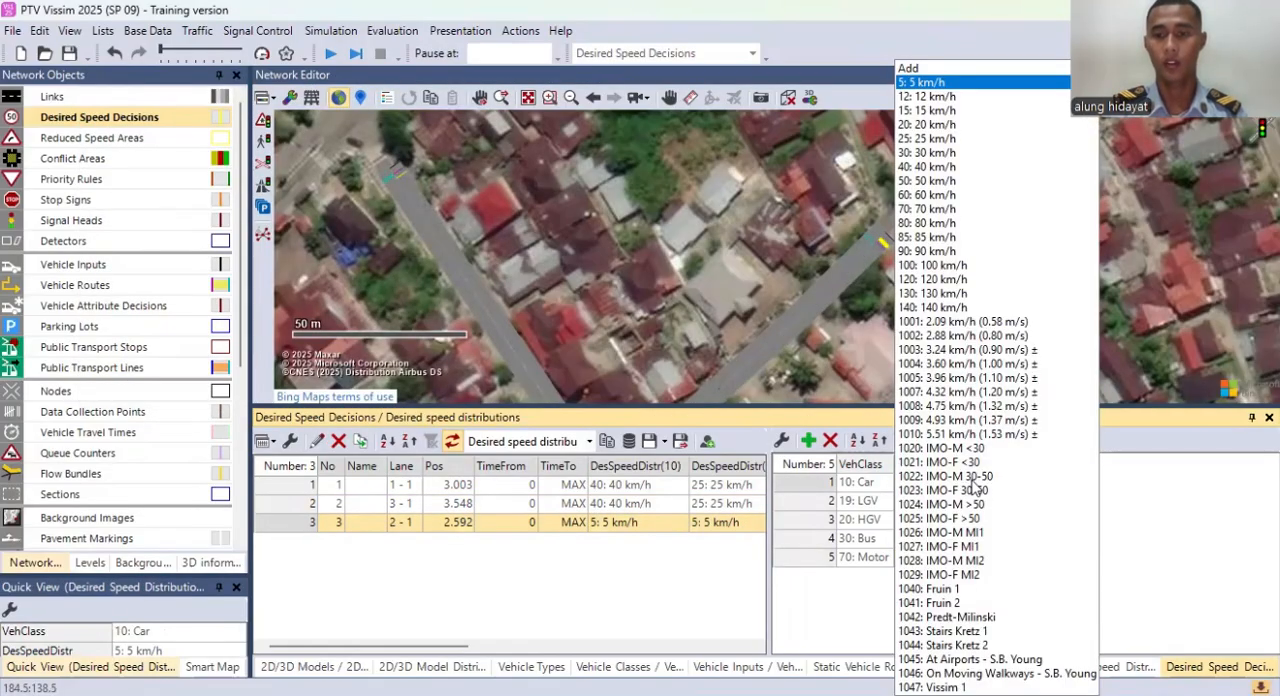
{"action": "left_click", "coordinate": [930, 125]}
{"action": "double_click", "coordinate": [968, 502]}
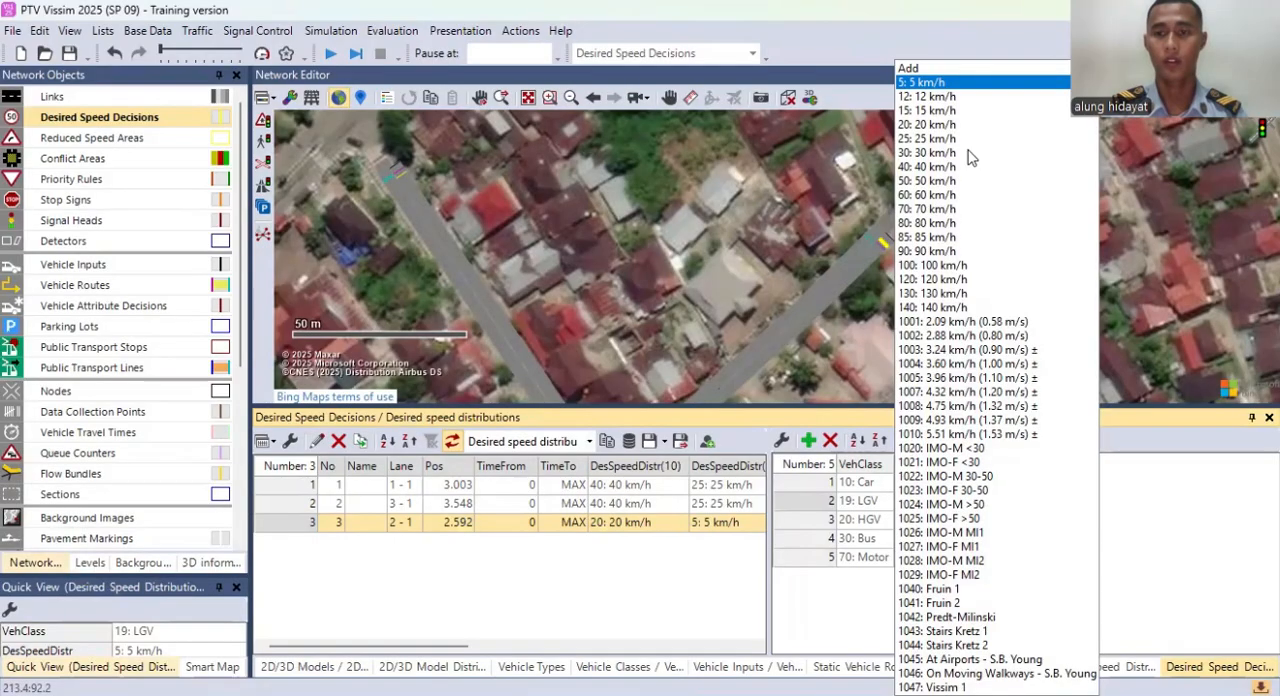
{"action": "left_click", "coordinate": [930, 153]}
{"action": "left_click", "coordinate": [954, 483]}
{"action": "left_click", "coordinate": [970, 484]}
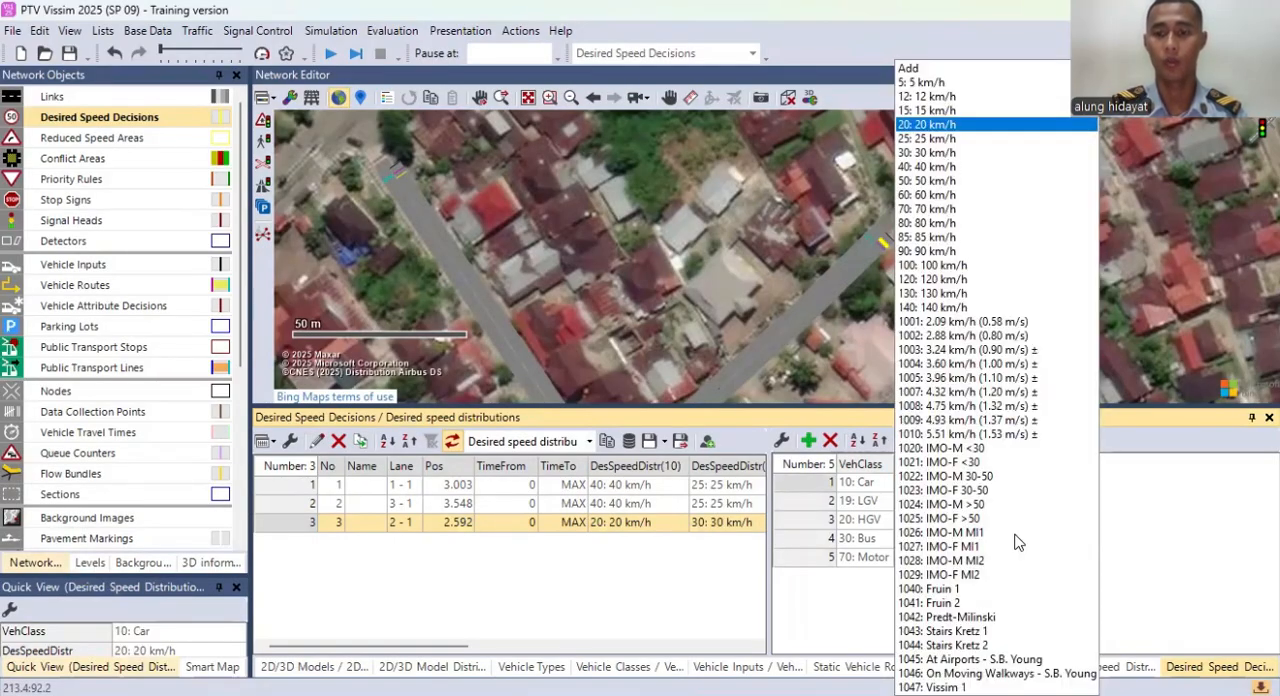
{"action": "left_click", "coordinate": [930, 153]}
Step: For desired speed decision 3, set HGV to 30 km/h, Bus to 25 km/h and Motor to 40 km/h
{"action": "left_click", "coordinate": [970, 520]}
{"action": "left_click", "coordinate": [970, 520]}
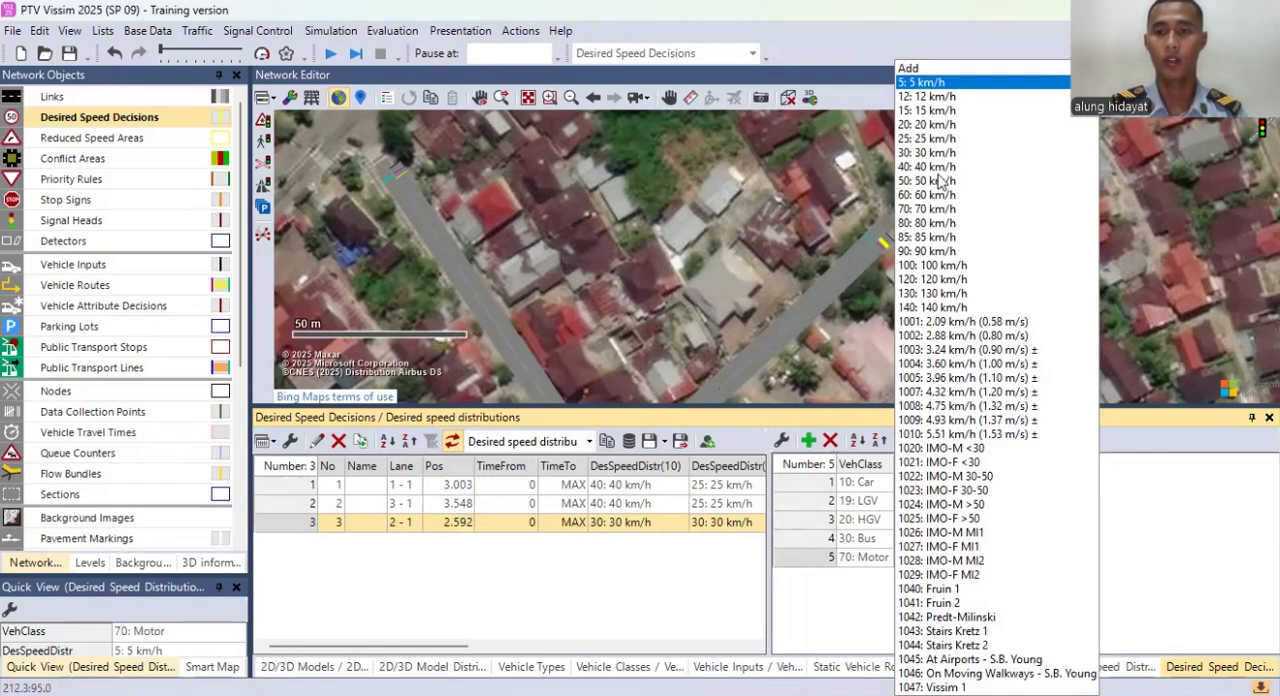
{"action": "left_click", "coordinate": [927, 167]}
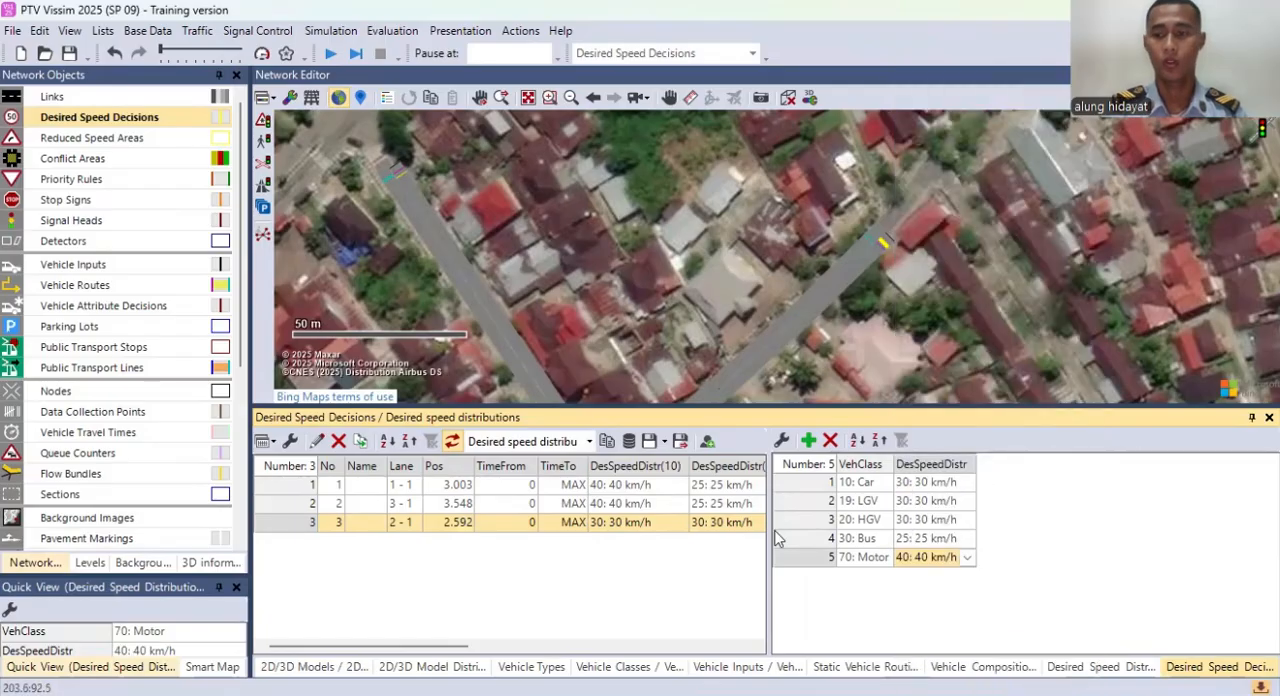
Step: Place a desired speed decision on lane 1 of link 4, about 2.7 m from its start
{"action": "left_click_drag", "start_coordinate": [560, 225], "coordinate": [606, 123]}
{"action": "left_click_drag", "start_coordinate": [778, 199], "coordinate": [759, 80]}
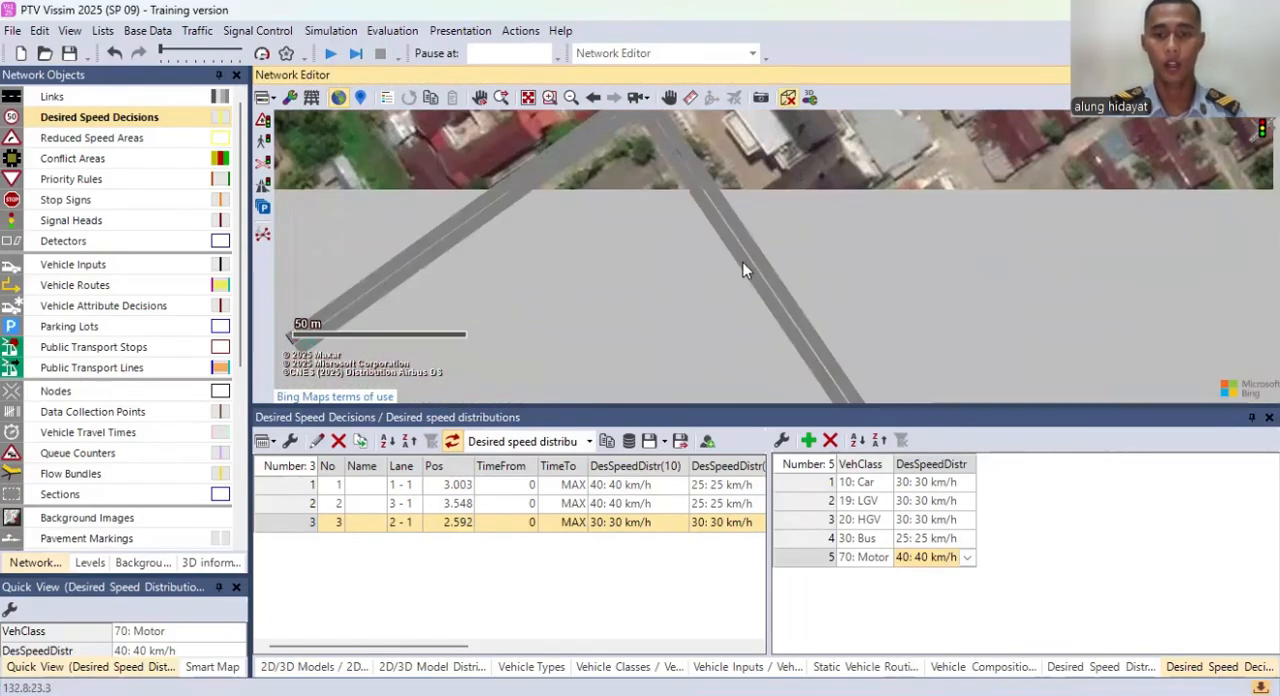
{"action": "left_click_drag", "start_coordinate": [746, 265], "coordinate": [734, 104]}
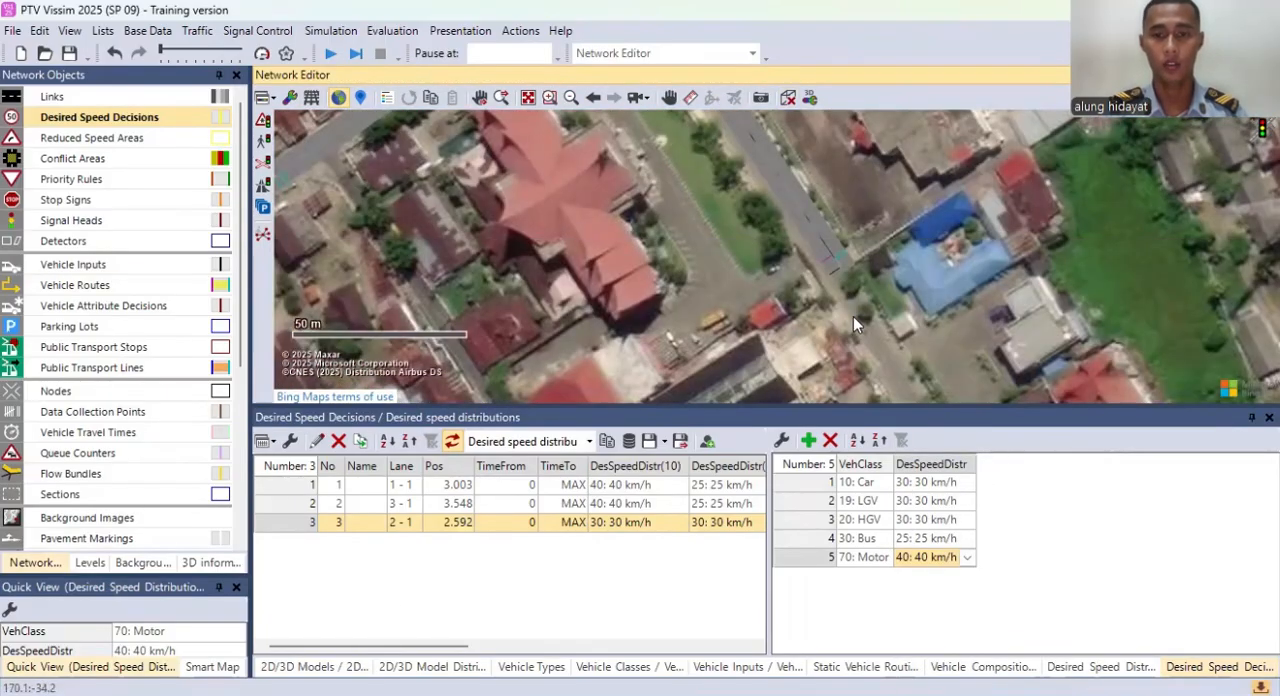
{"action": "right_click", "coordinate": [825, 265]}
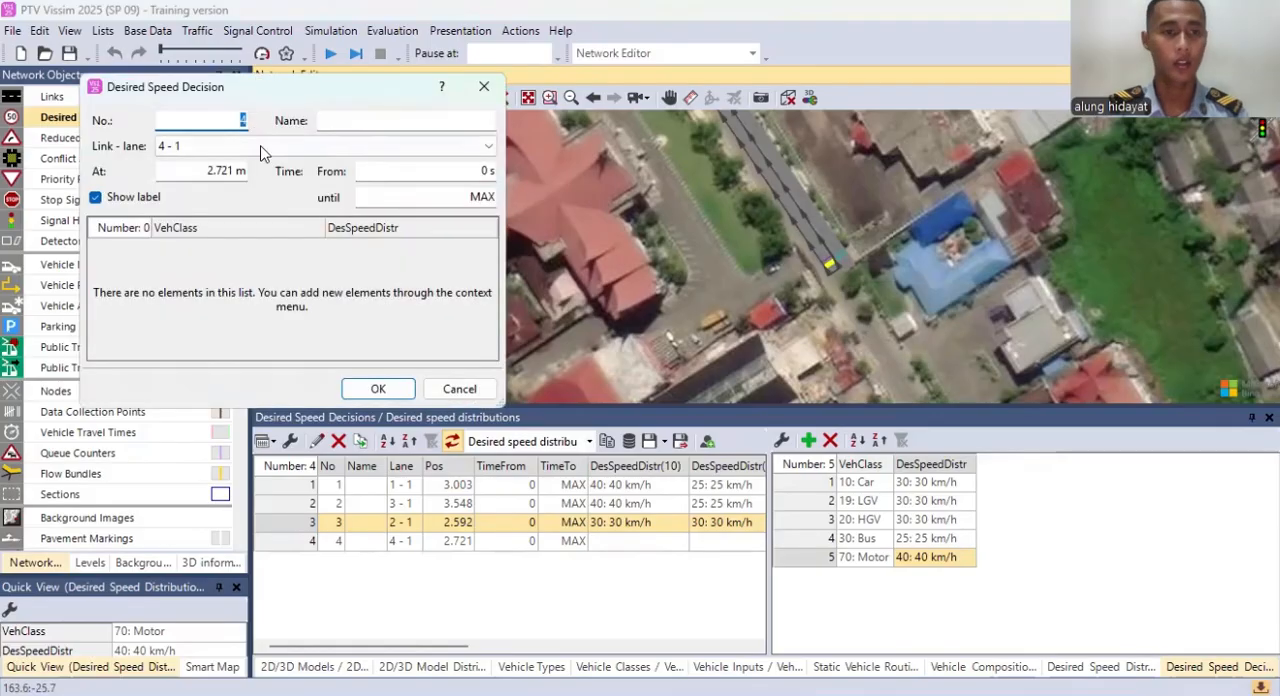
Step: Add the Car, LGV, HGV and Bus vehicle classes to the new desired speed decision on link 4
{"action": "right_click", "coordinate": [330, 263]}
{"action": "left_click", "coordinate": [350, 274]}
{"action": "right_click", "coordinate": [318, 288]}
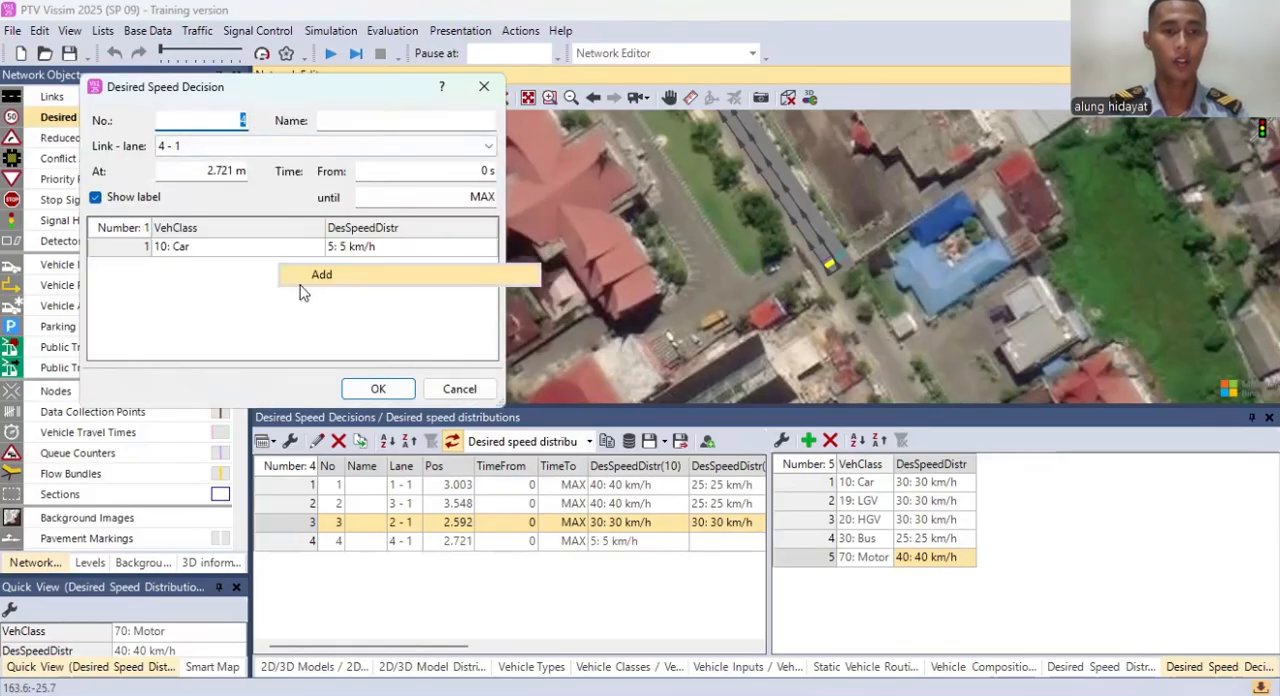
{"action": "left_click", "coordinate": [318, 272]}
{"action": "right_click", "coordinate": [329, 318]}
{"action": "left_click", "coordinate": [329, 300]}
{"action": "right_click", "coordinate": [300, 330]}
{"action": "left_click", "coordinate": [296, 313]}
Step: Add a fifth vehicle class entry to desired speed decision 4, set it to Motor and accept the decision
{"action": "right_click", "coordinate": [296, 345]}
{"action": "left_click", "coordinate": [298, 330]}
{"action": "left_click", "coordinate": [314, 322]}
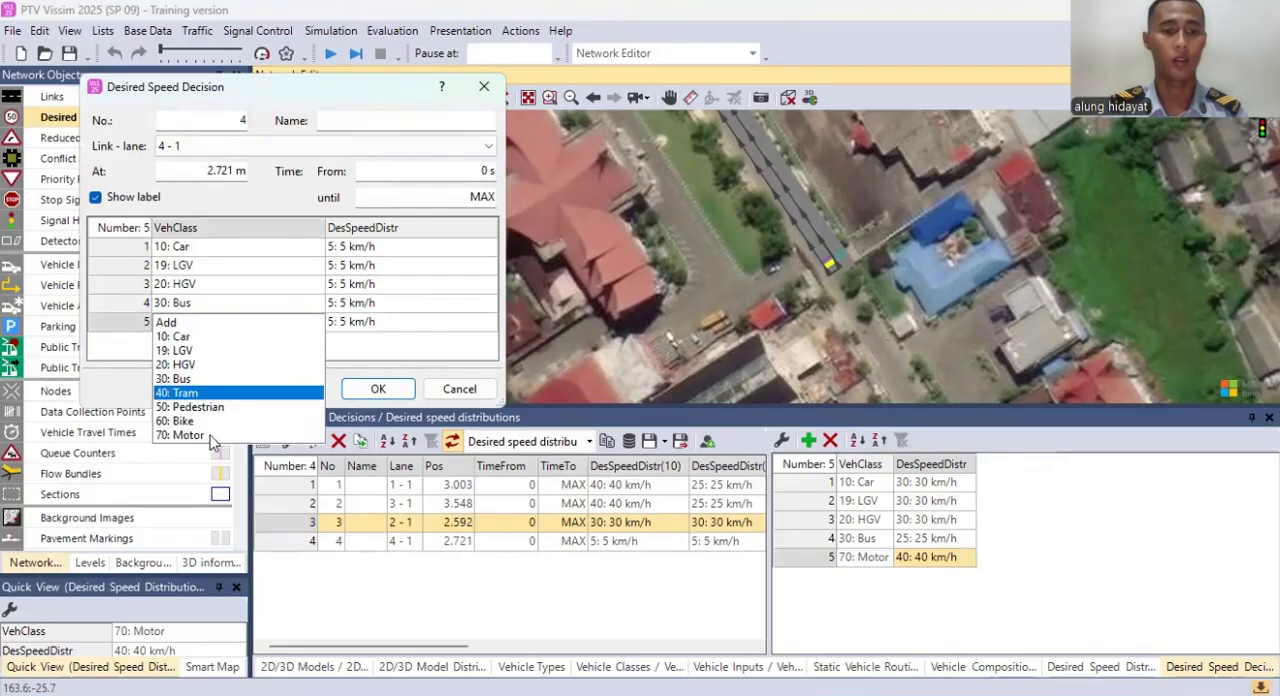
{"action": "left_click", "coordinate": [378, 389]}
Step: For desired speed decision 4, set the Car speed distribution to 30 km/h and the LGV distribution to 25 km/h
{"action": "left_click", "coordinate": [935, 483]}
{"action": "left_click", "coordinate": [955, 485]}
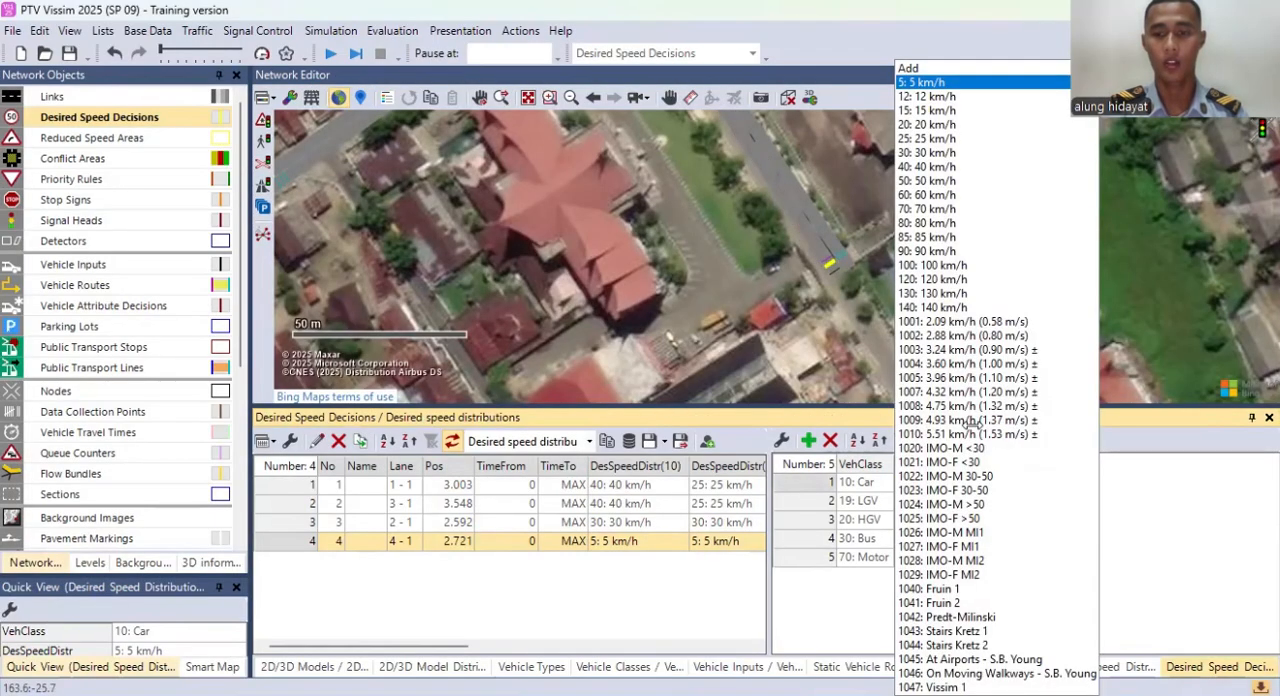
{"action": "left_click", "coordinate": [948, 153]}
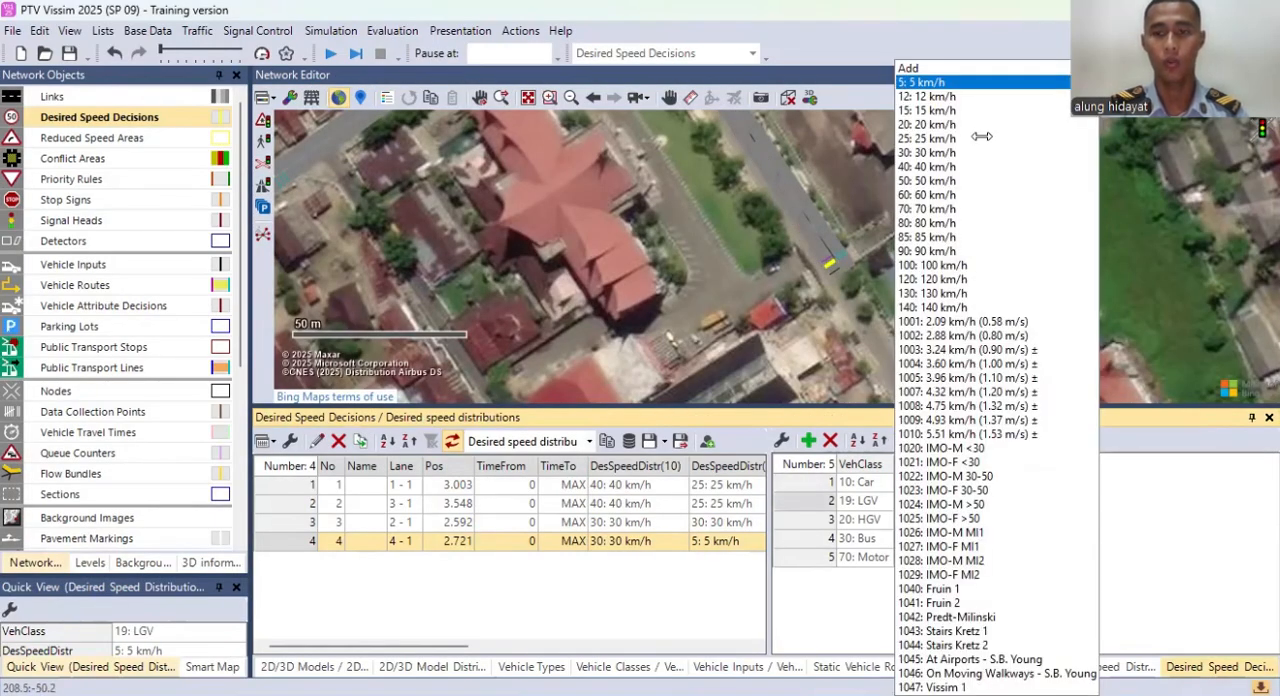
{"action": "left_click", "coordinate": [948, 139]}
{"action": "left_click", "coordinate": [965, 506]}
{"action": "left_click", "coordinate": [863, 558]}
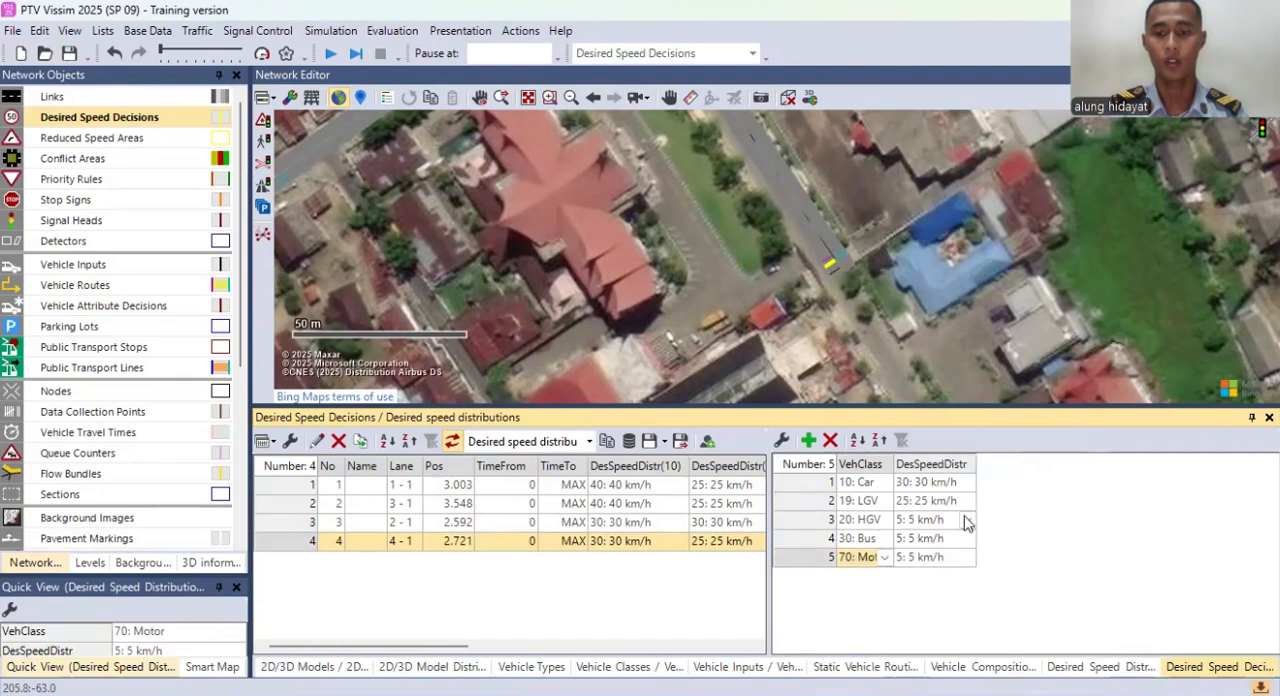
Step: For desired speed decision 4, set HGV to 30 km/h, Bus to 25 km/h and Motor to 50 km/h
{"action": "double_click", "coordinate": [962, 517]}
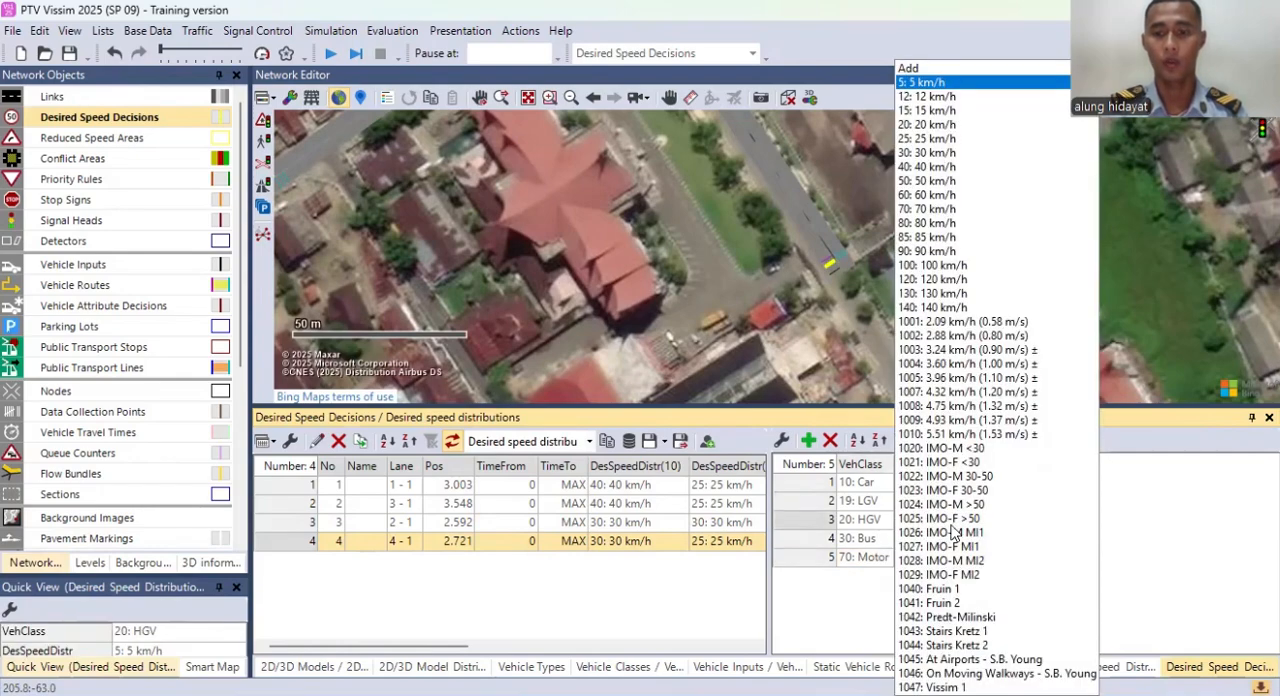
{"action": "double_click", "coordinate": [967, 540]}
{"action": "left_click", "coordinate": [937, 144]}
{"action": "double_click", "coordinate": [960, 558]}
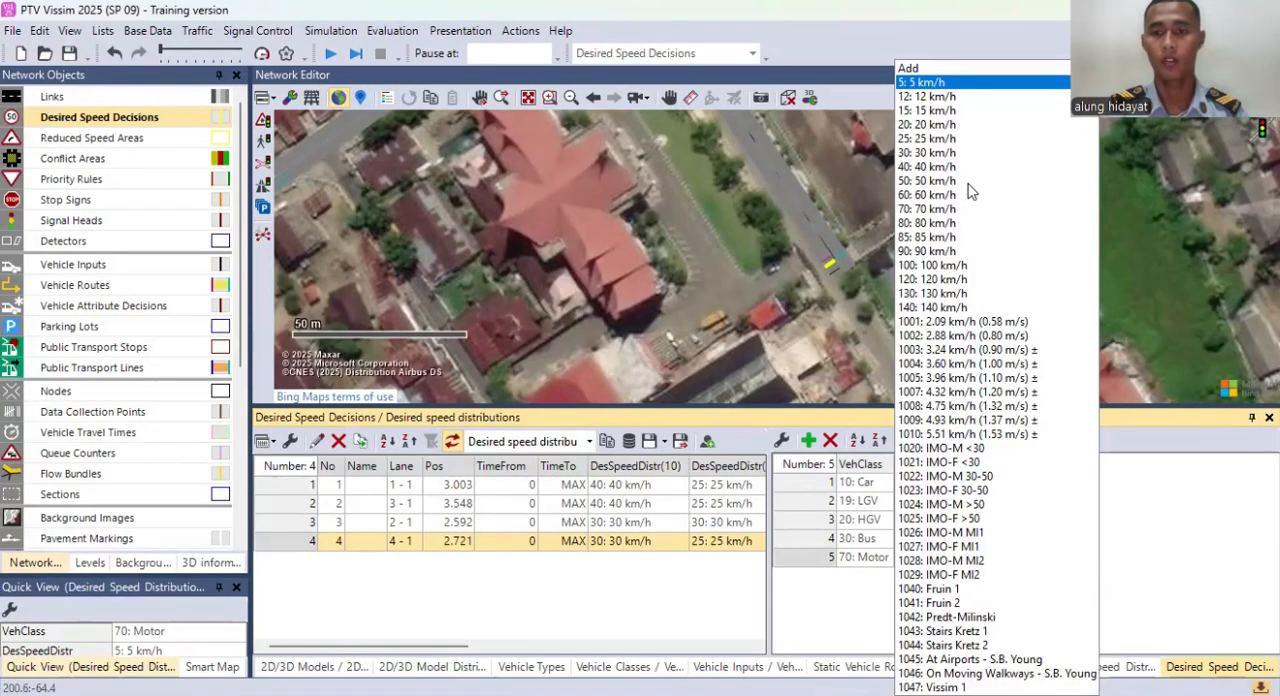
{"action": "left_click", "coordinate": [965, 166]}
{"action": "double_click", "coordinate": [967, 558]}
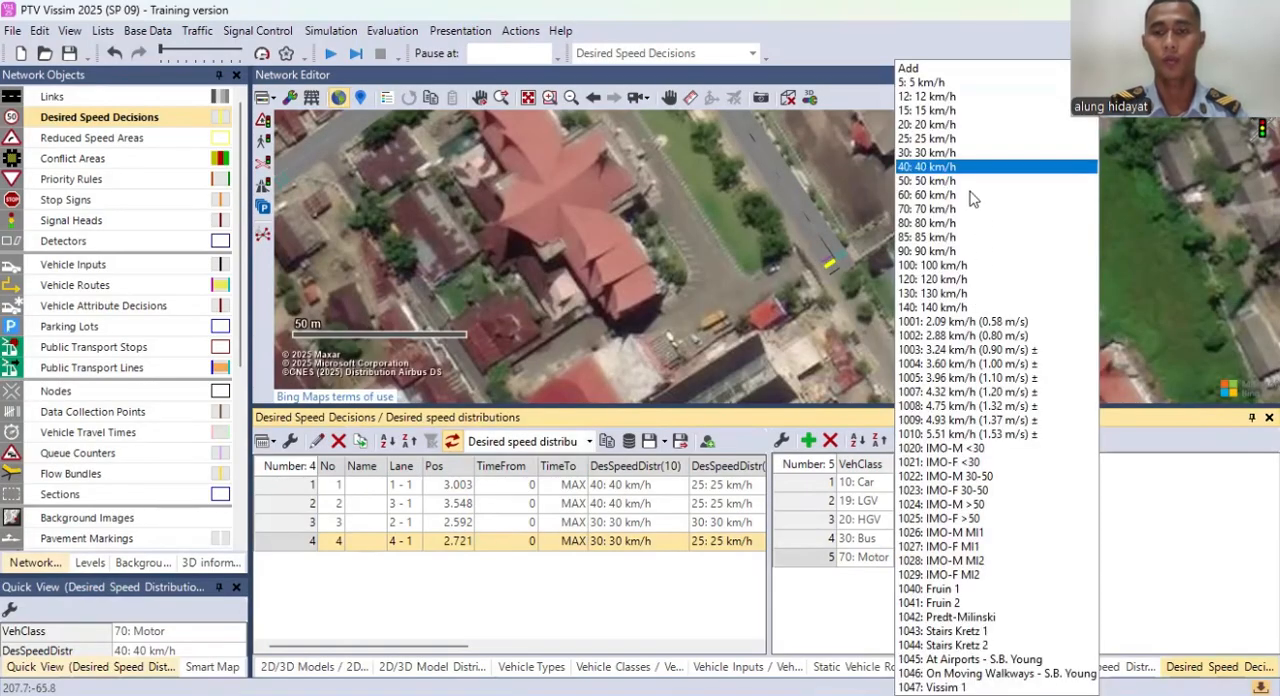
{"action": "key", "text": "Down"}
{"action": "key", "text": "Return"}
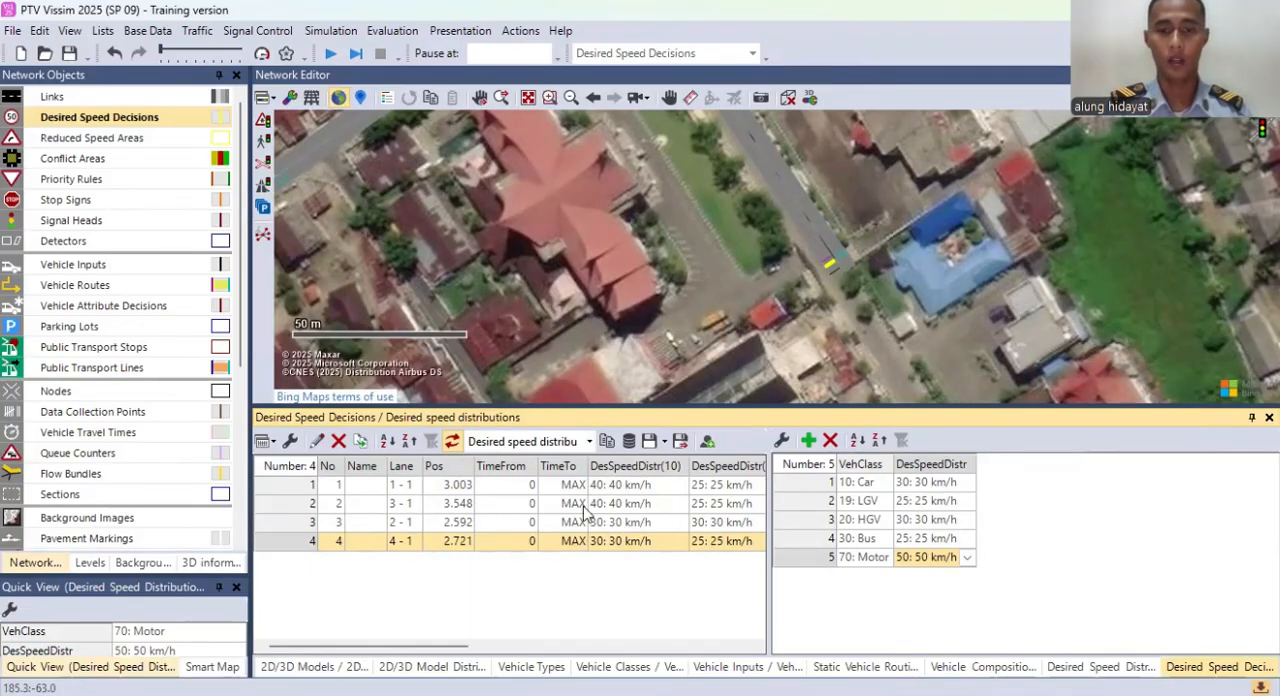
{"action": "left_click", "coordinate": [660, 545]}
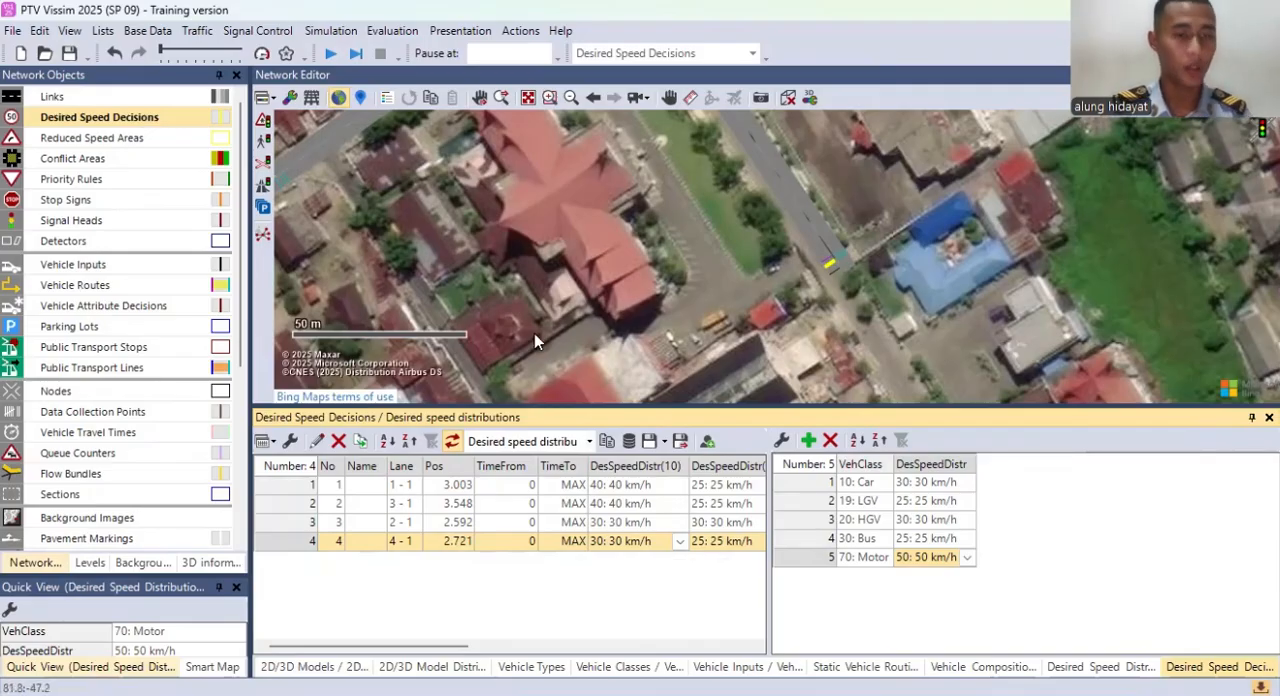
Step: Place a reduced speed area about 3.4 m long on connector 10000, about 0.9 m from its start, without vehicle class entries
{"action": "left_click", "coordinate": [150, 137]}
{"action": "left_click_drag", "start_coordinate": [880, 305], "coordinate": [832, 248]}
{"action": "left_click_drag", "start_coordinate": [695, 148], "coordinate": [733, 332]}
{"action": "left_click_drag", "start_coordinate": [751, 285], "coordinate": [838, 430]}
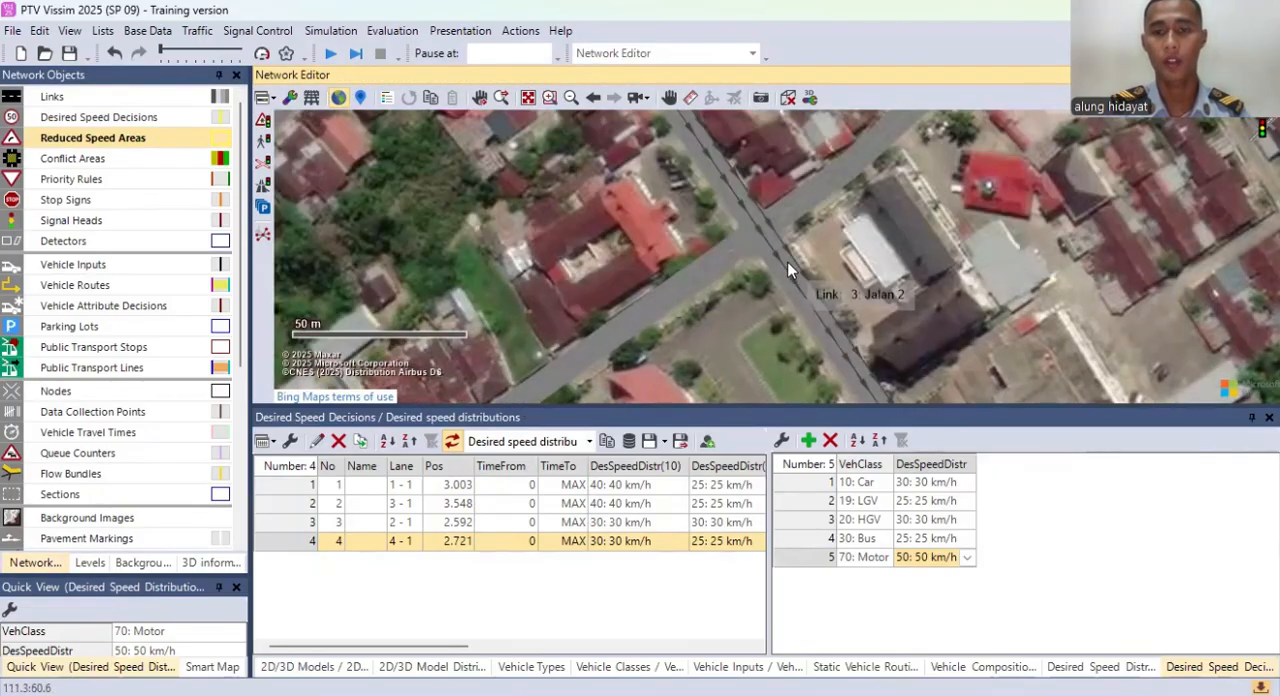
{"action": "scroll", "coordinate": [771, 251], "scroll_direction": "up", "scroll_amount": 2}
{"action": "left_click_drag", "start_coordinate": [753, 248], "coordinate": [744, 300]}
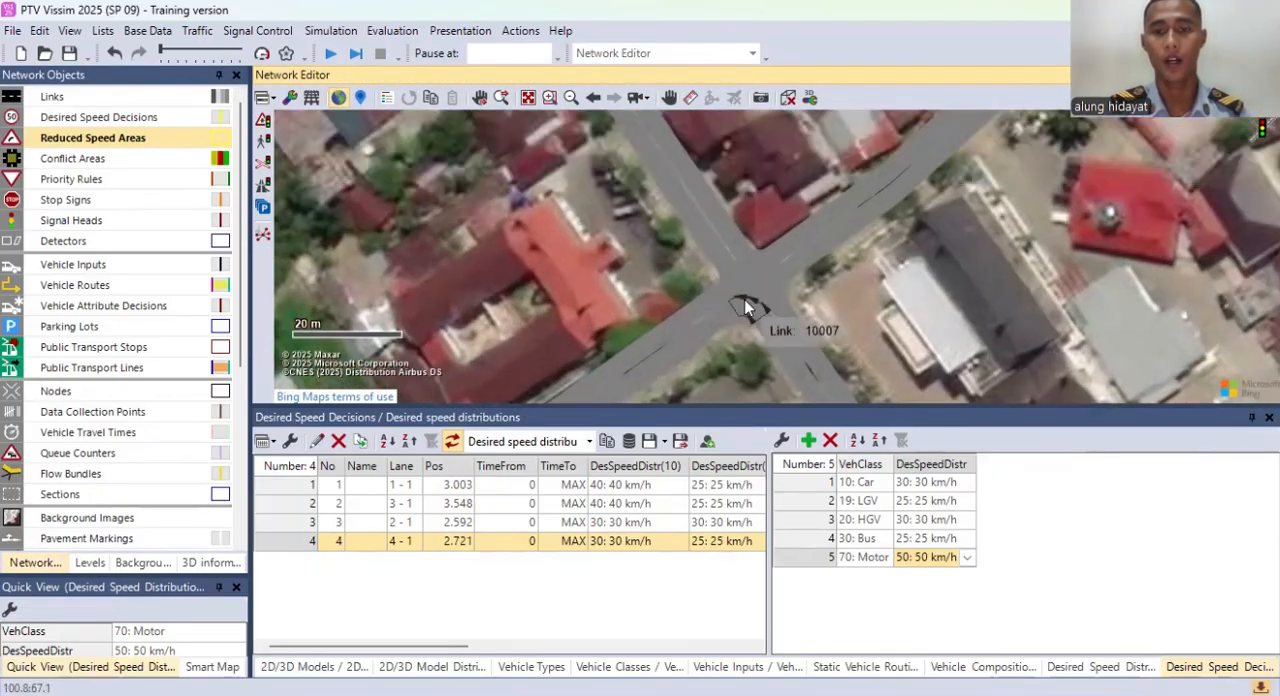
{"action": "scroll", "coordinate": [744, 299], "scroll_direction": "up", "scroll_amount": 2}
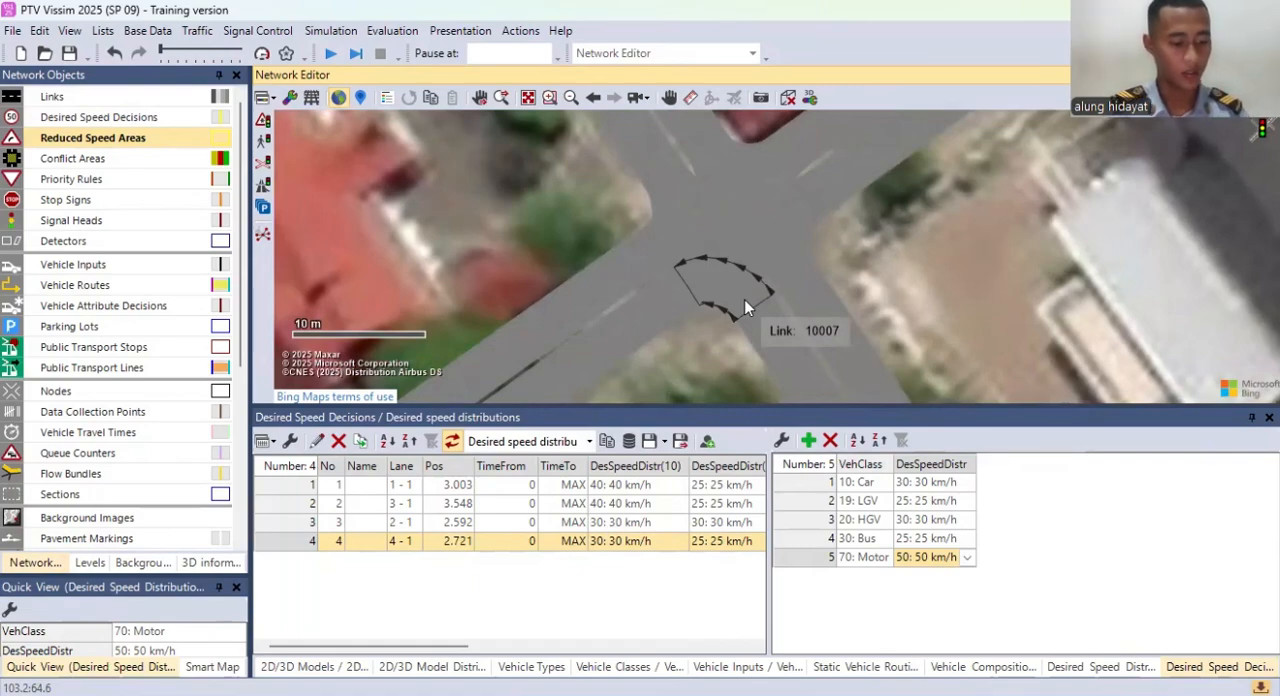
{"action": "mouse_move", "coordinate": [744, 299]}
{"action": "left_mouse_down"}
{"action": "mouse_move", "coordinate": [651, 260]}
{"action": "mouse_move", "coordinate": [682, 184]}
{"action": "left_mouse_up"}
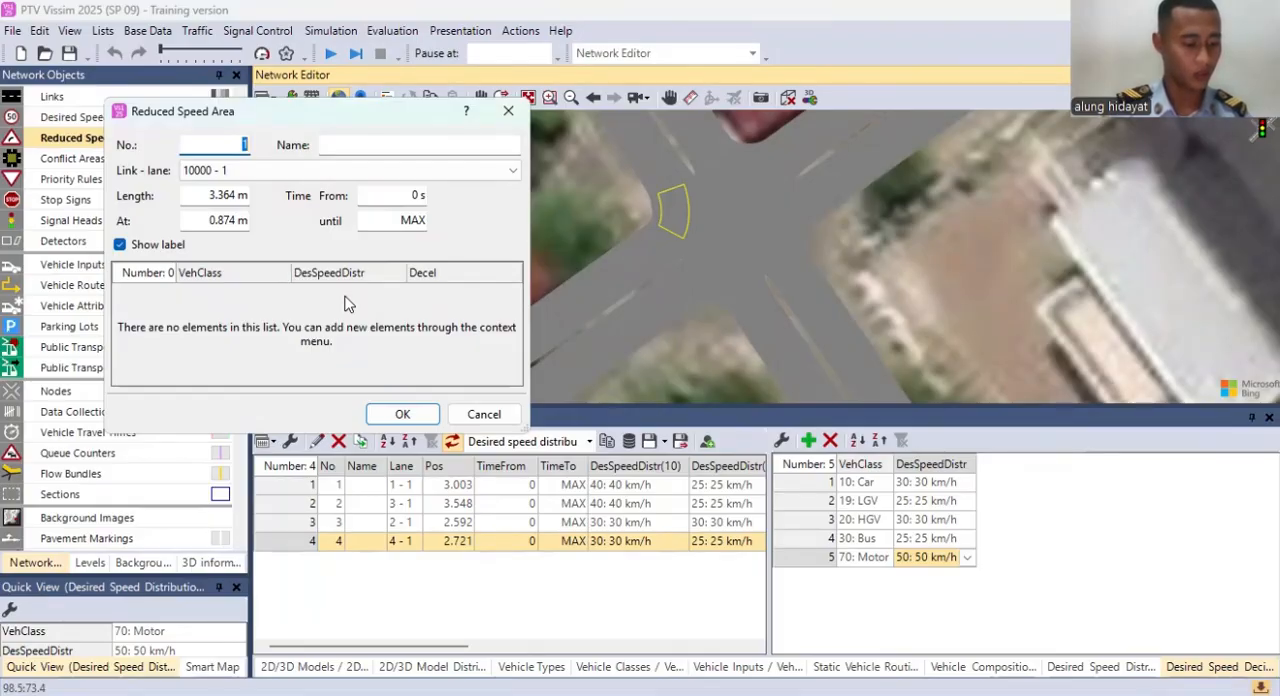
{"action": "left_click", "coordinate": [402, 414]}
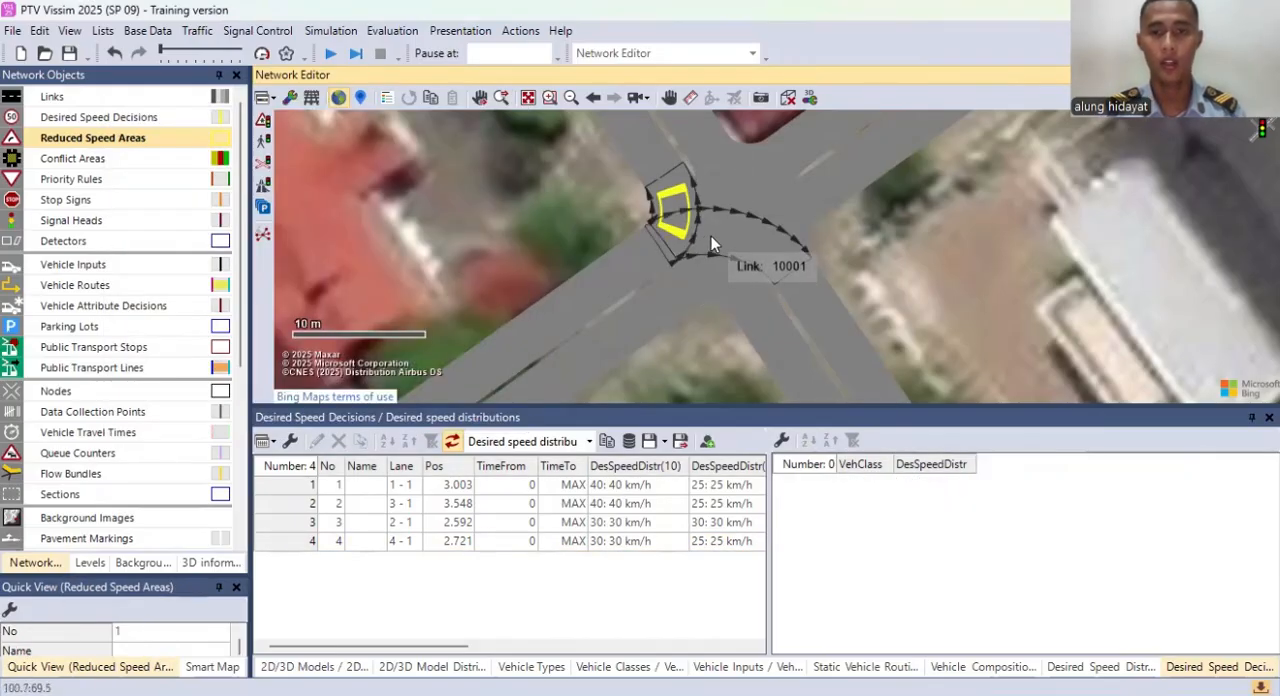
Step: Place reduced speed areas about 10.4 m long on connector 10001 and about 4.5 m long on connector 10002
{"action": "left_click", "coordinate": [703, 233]}
{"action": "left_click_drag", "start_coordinate": [662, 246], "coordinate": [789, 262]}
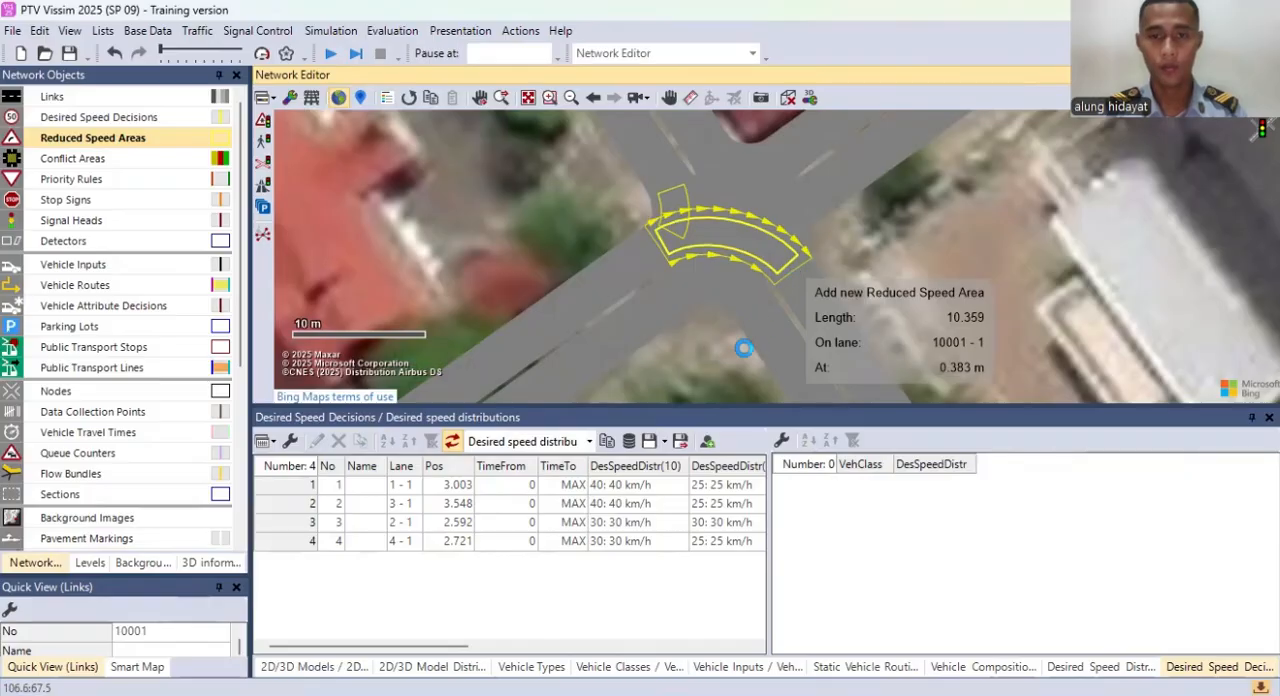
{"action": "left_click", "coordinate": [410, 415]}
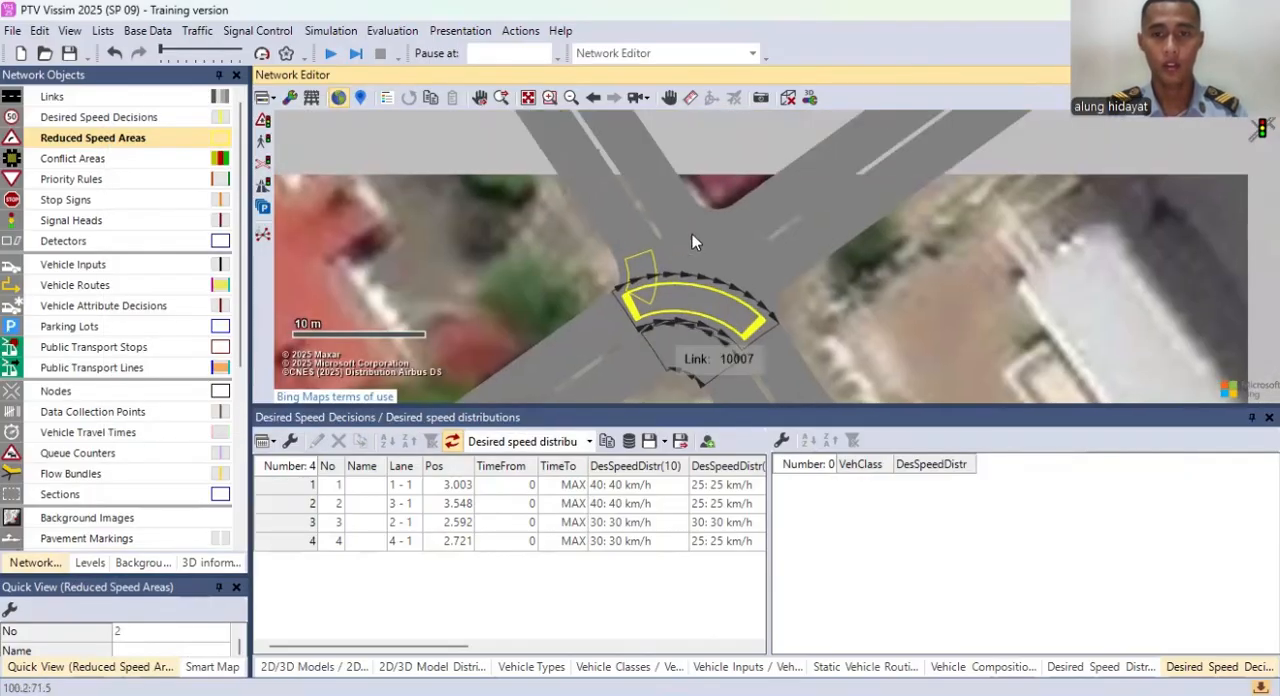
{"action": "left_click_drag", "start_coordinate": [684, 217], "coordinate": [735, 224]}
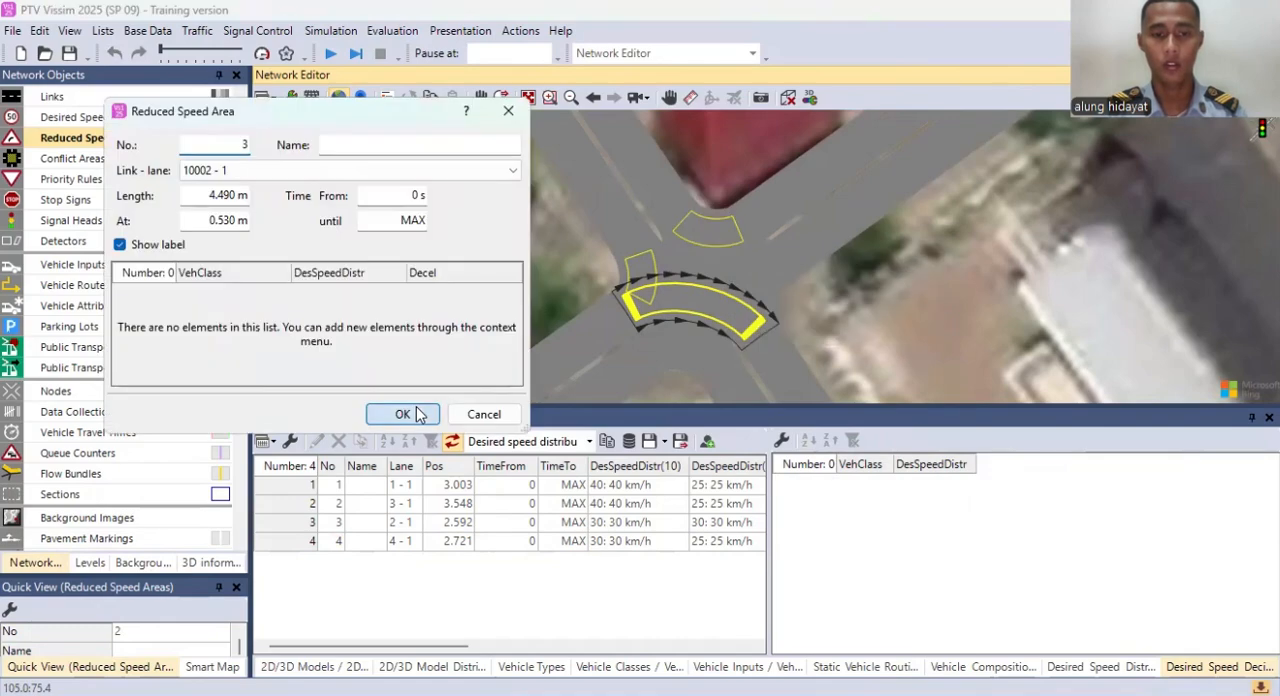
{"action": "key", "text": "Return"}
Step: Place a reduced speed area about 10.6 m long on connector 10003 and another on the short turning connector at the intersection's east corner
{"action": "left_click", "coordinate": [685, 250]}
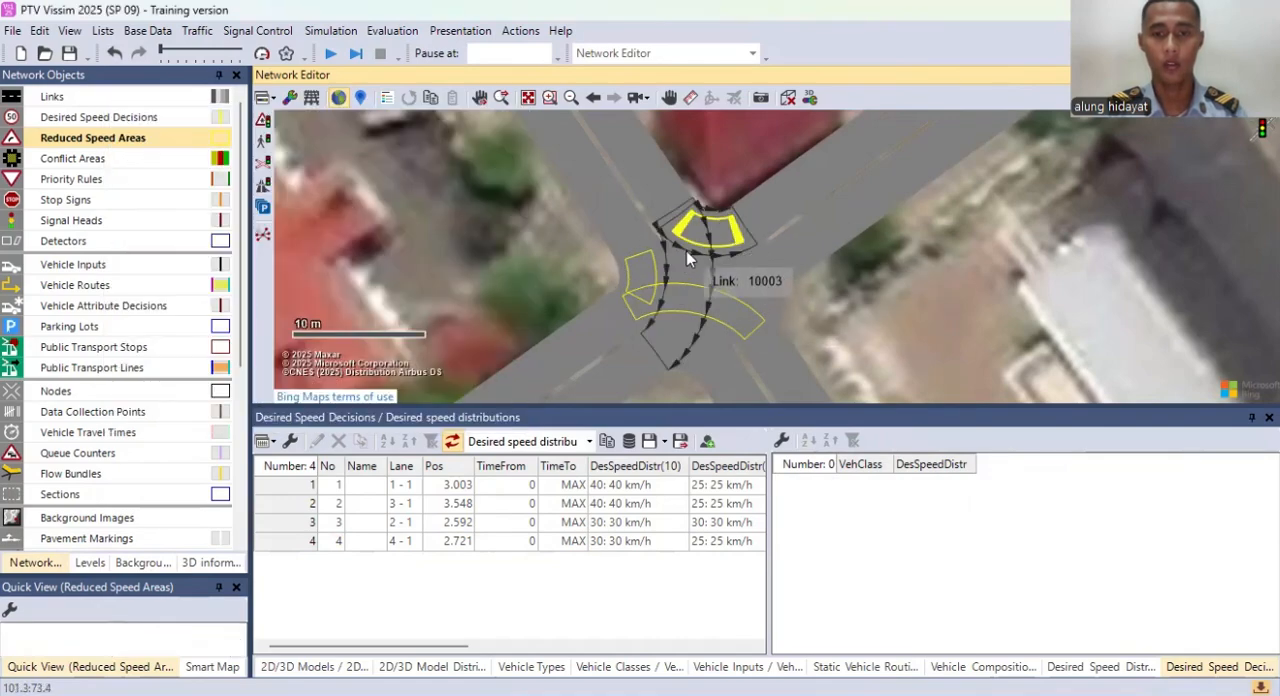
{"action": "mouse_move", "coordinate": [683, 221]}
{"action": "left_mouse_down"}
{"action": "mouse_move", "coordinate": [670, 365]}
{"action": "mouse_move", "coordinate": [704, 392]}
{"action": "left_mouse_up"}
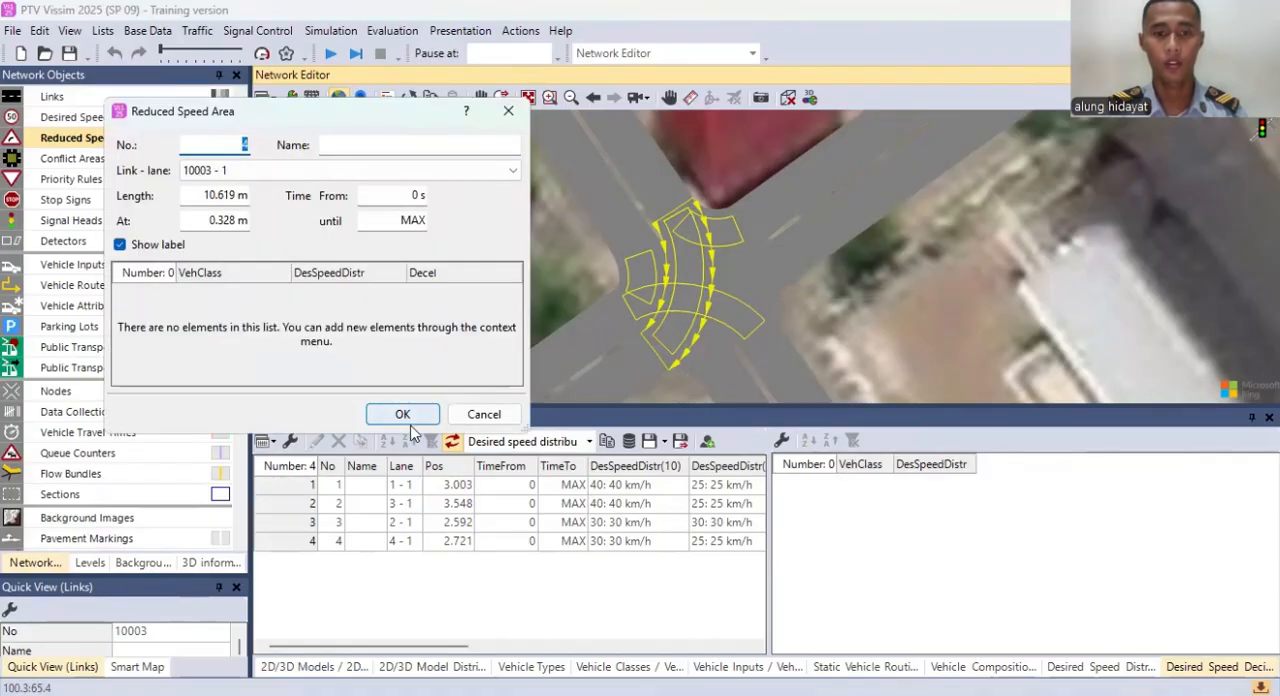
{"action": "left_click", "coordinate": [413, 421]}
{"action": "left_click_drag", "start_coordinate": [761, 187], "coordinate": [703, 402]}
{"action": "left_click", "coordinate": [412, 420]}
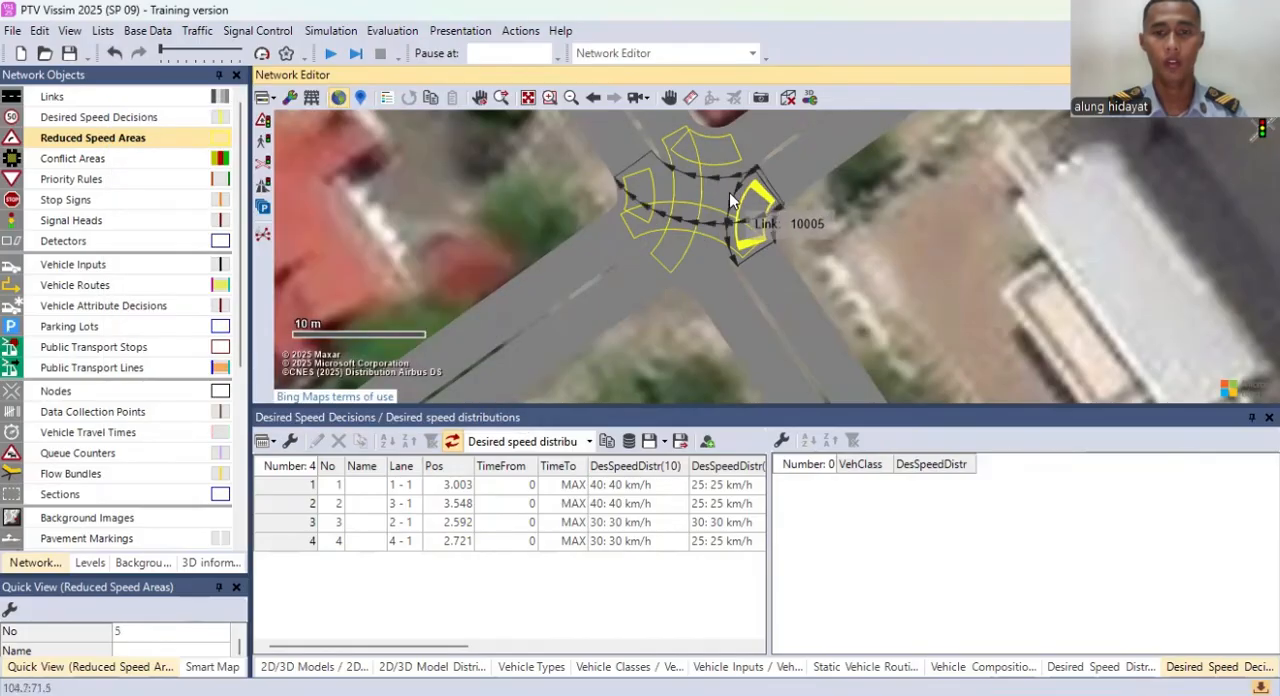
Step: Place reduced speed areas about 10.4 m long on connector 10005 and about 3.9 m long on connector 10007
{"action": "left_click_drag", "start_coordinate": [754, 200], "coordinate": [638, 169]}
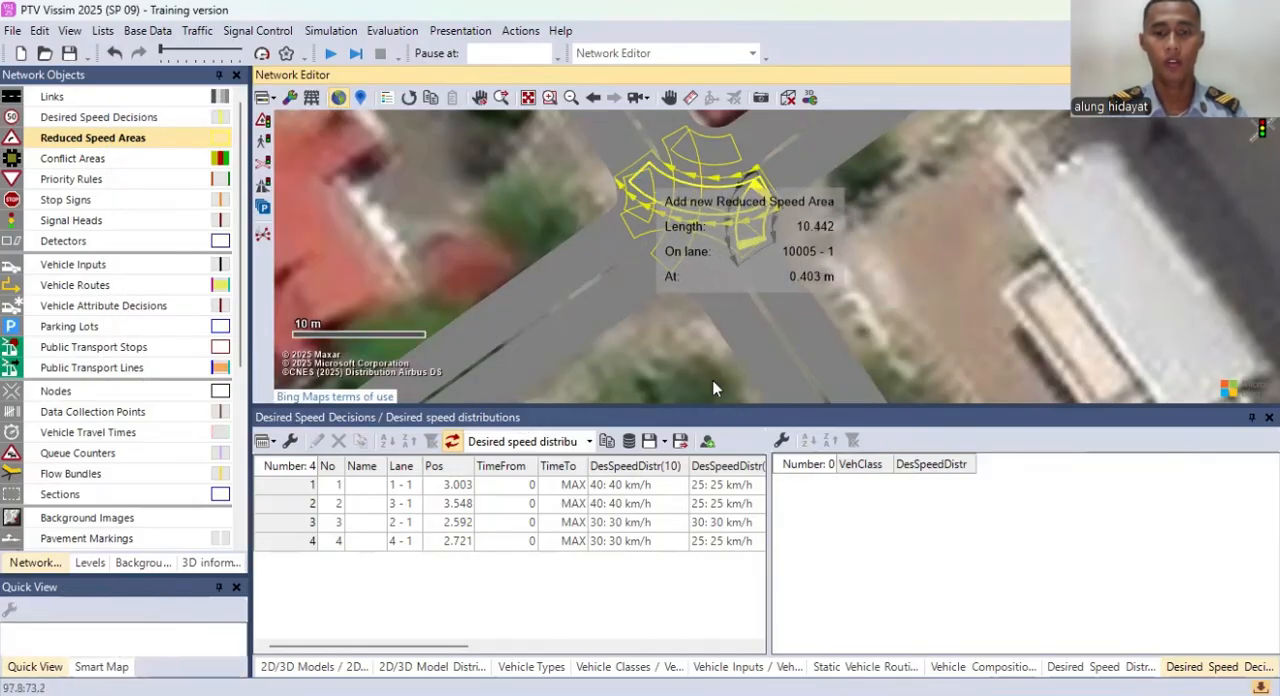
{"action": "left_click", "coordinate": [412, 414]}
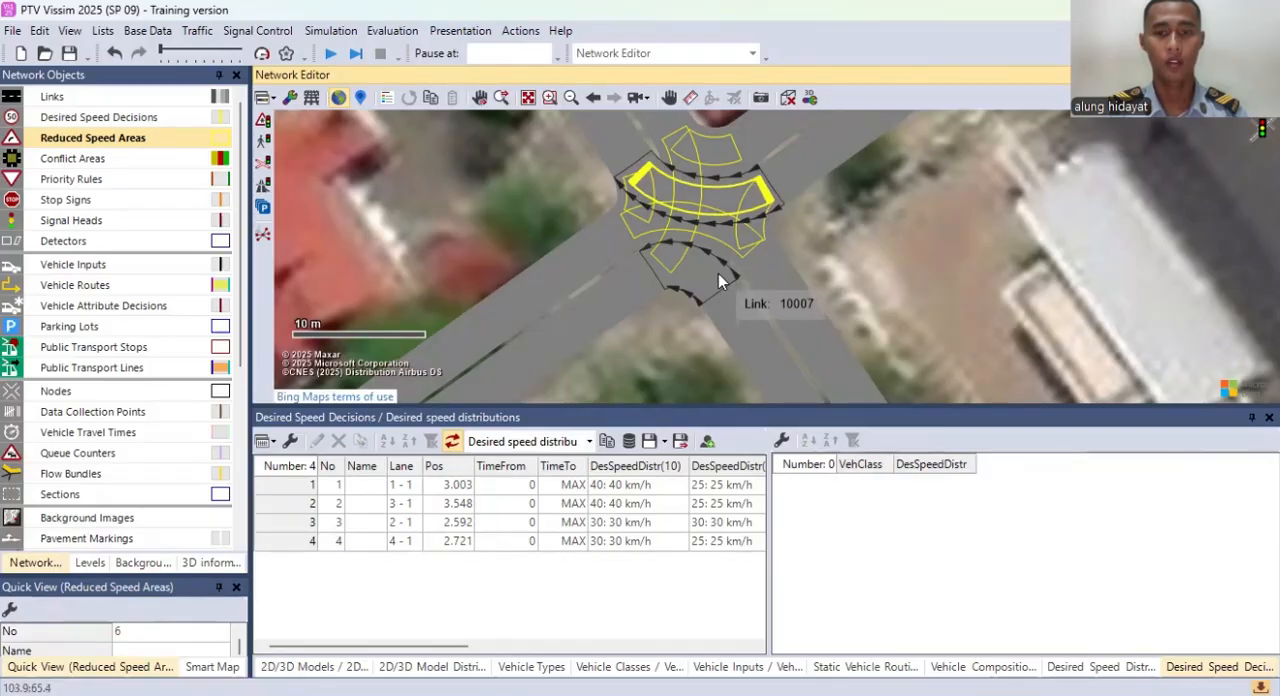
{"action": "left_click_drag", "start_coordinate": [677, 260], "coordinate": [630, 238]}
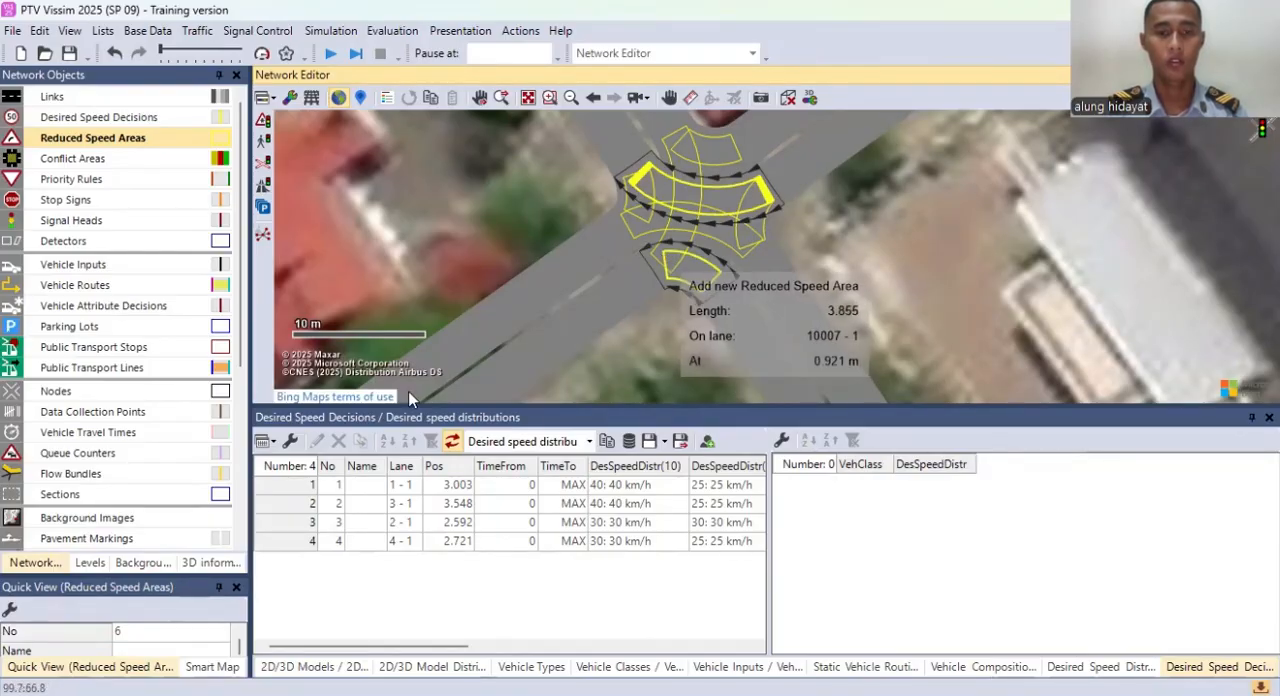
{"action": "left_click", "coordinate": [420, 412]}
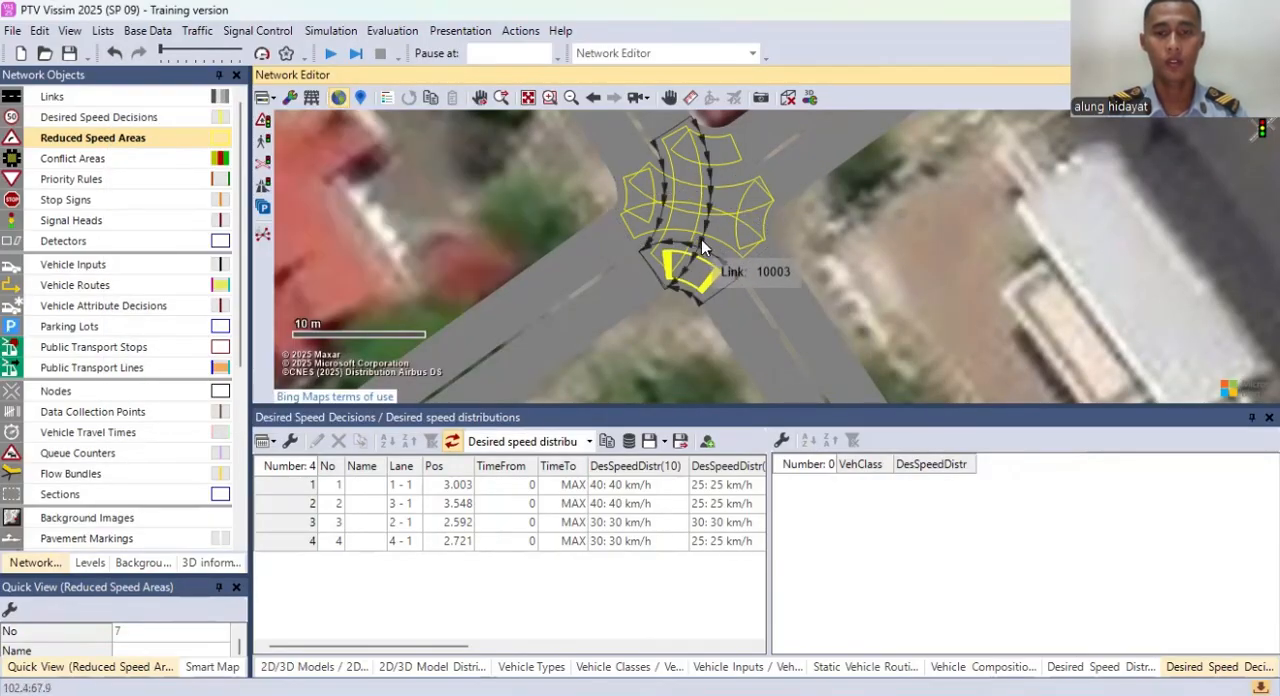
Step: Place a reduced speed area about 11.3 m long on connector 10006, about 0.6 m from its start
{"action": "left_click", "coordinate": [704, 262]}
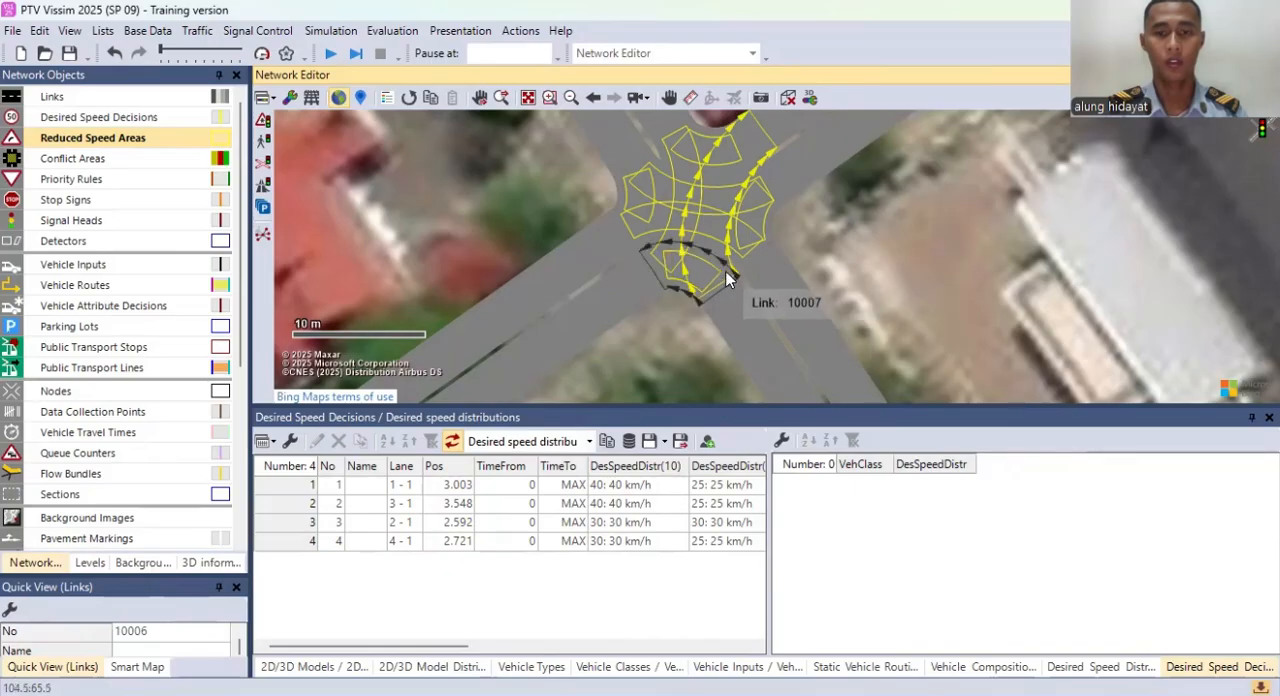
{"action": "left_click_drag", "start_coordinate": [720, 256], "coordinate": [752, 152]}
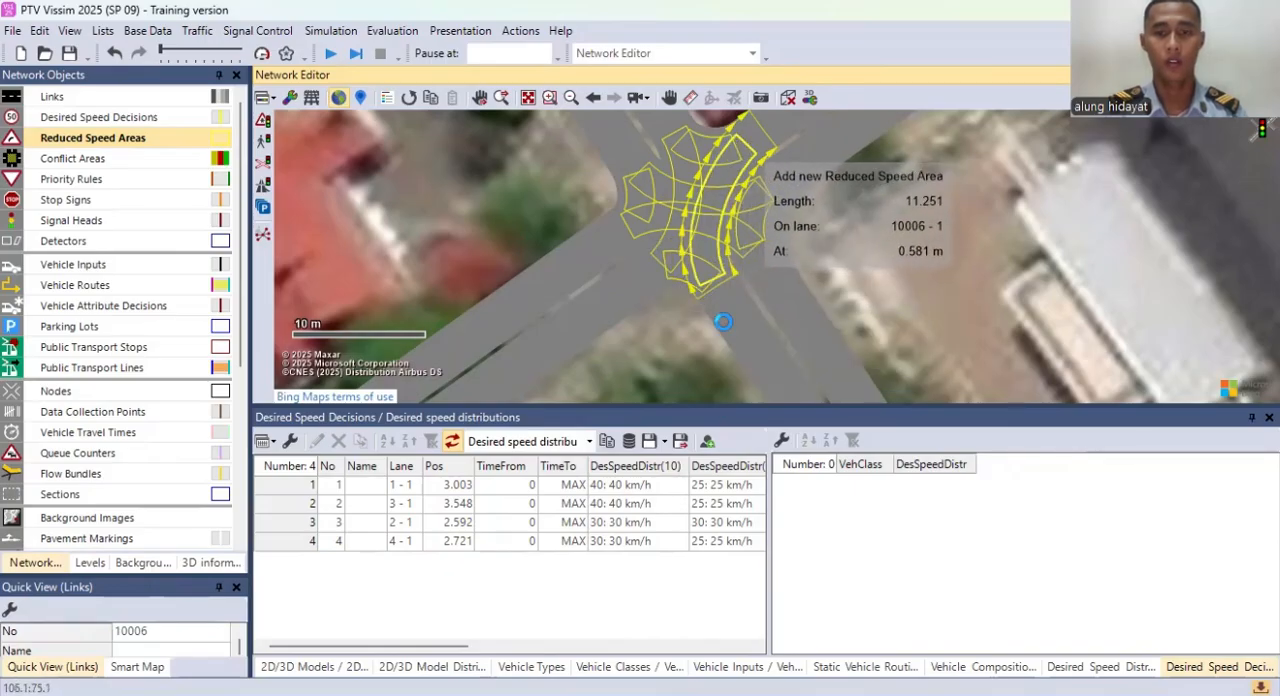
{"action": "left_click", "coordinate": [414, 417]}
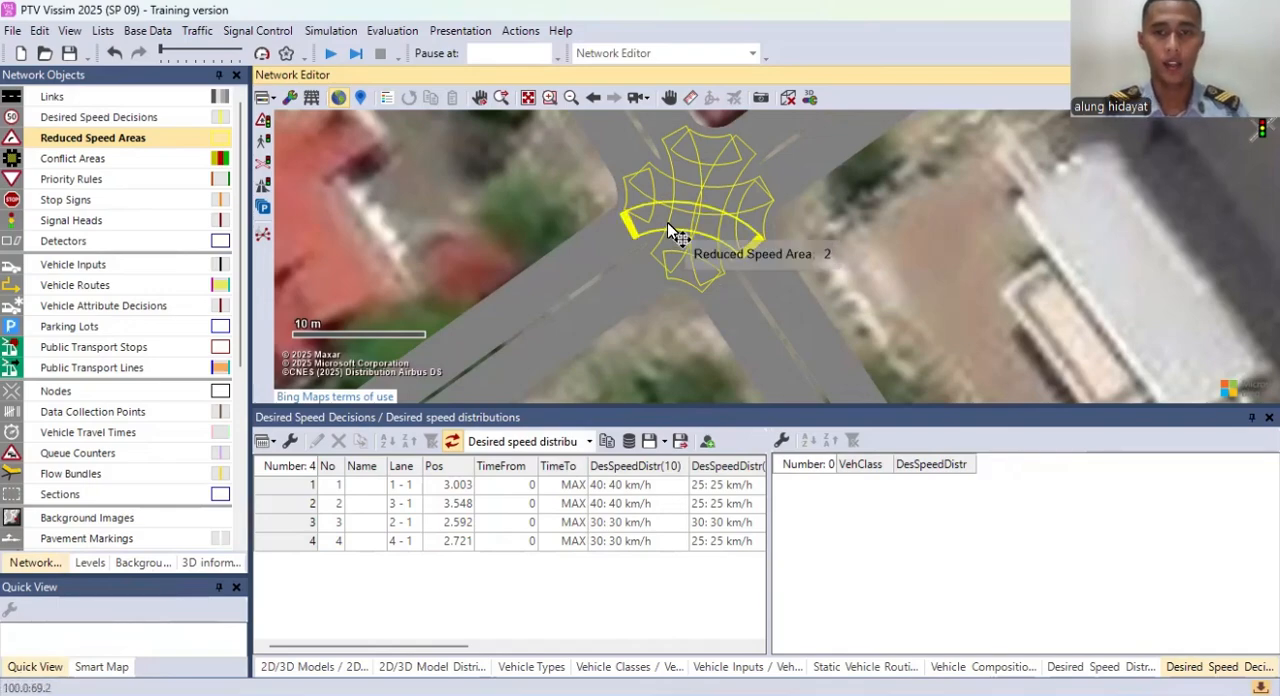
Step: Activate the Conflict Areas object type and show its list for the intersection
{"action": "left_click_drag", "start_coordinate": [826, 223], "coordinate": [797, 247]}
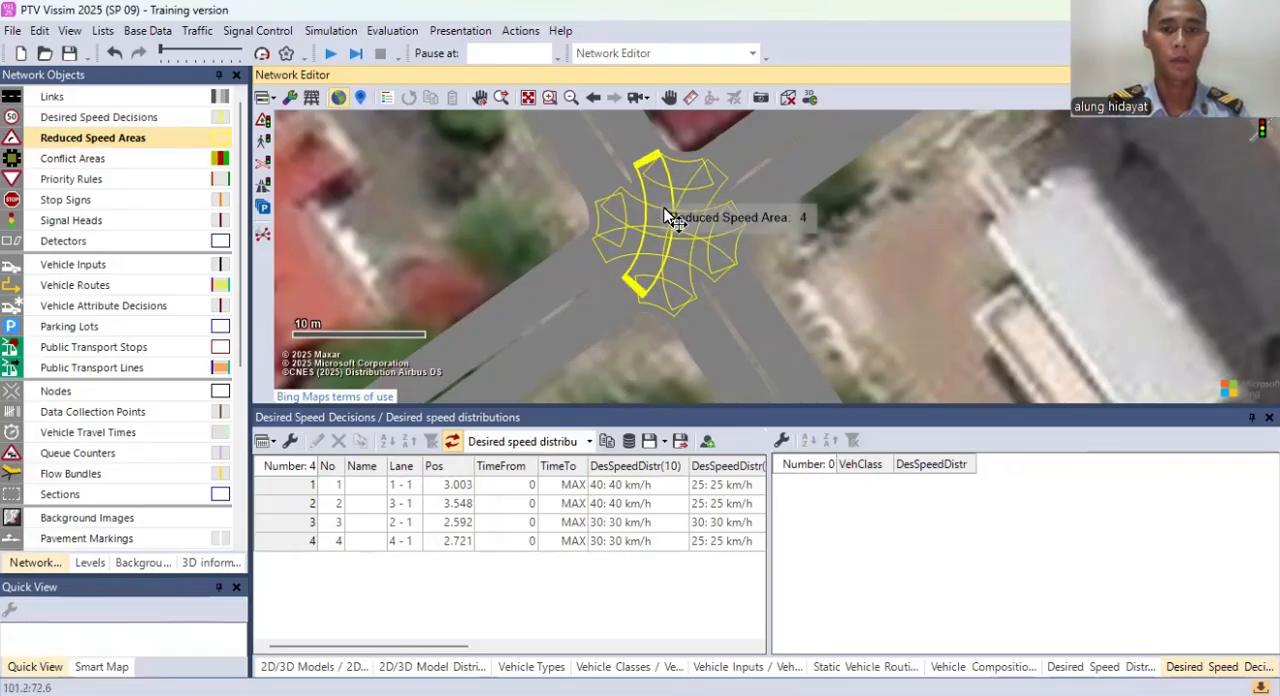
{"action": "left_click", "coordinate": [121, 159]}
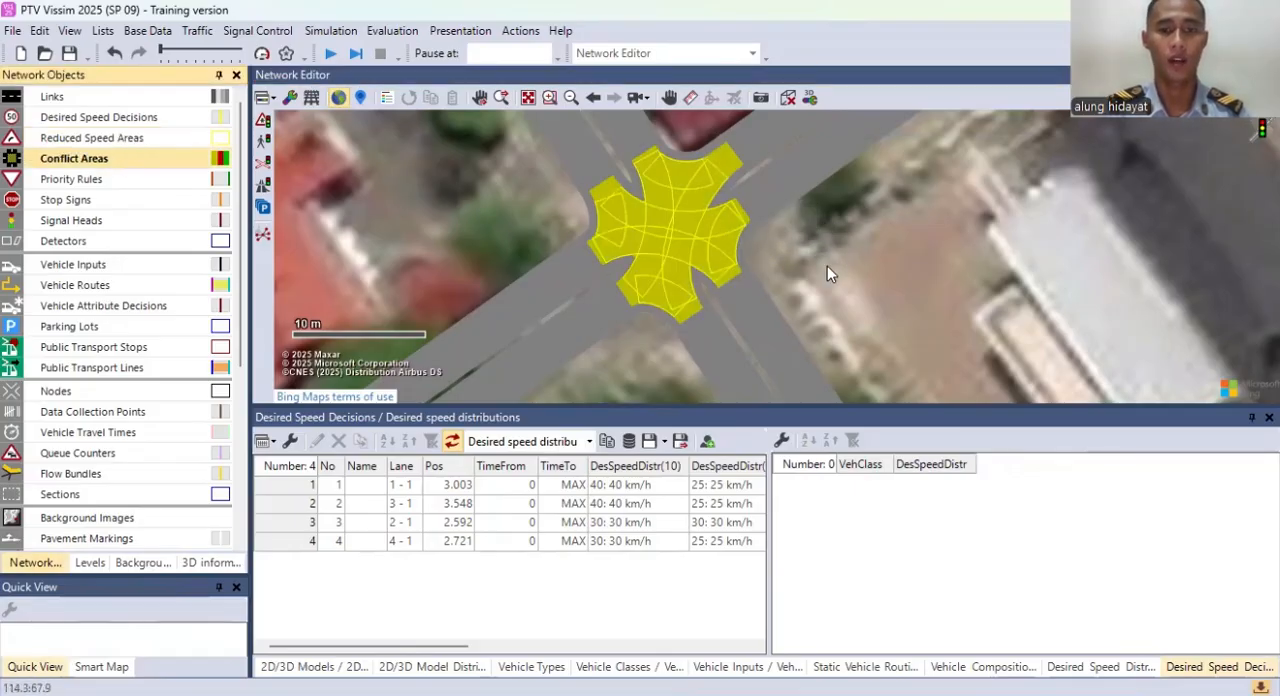
{"action": "right_click", "coordinate": [90, 163]}
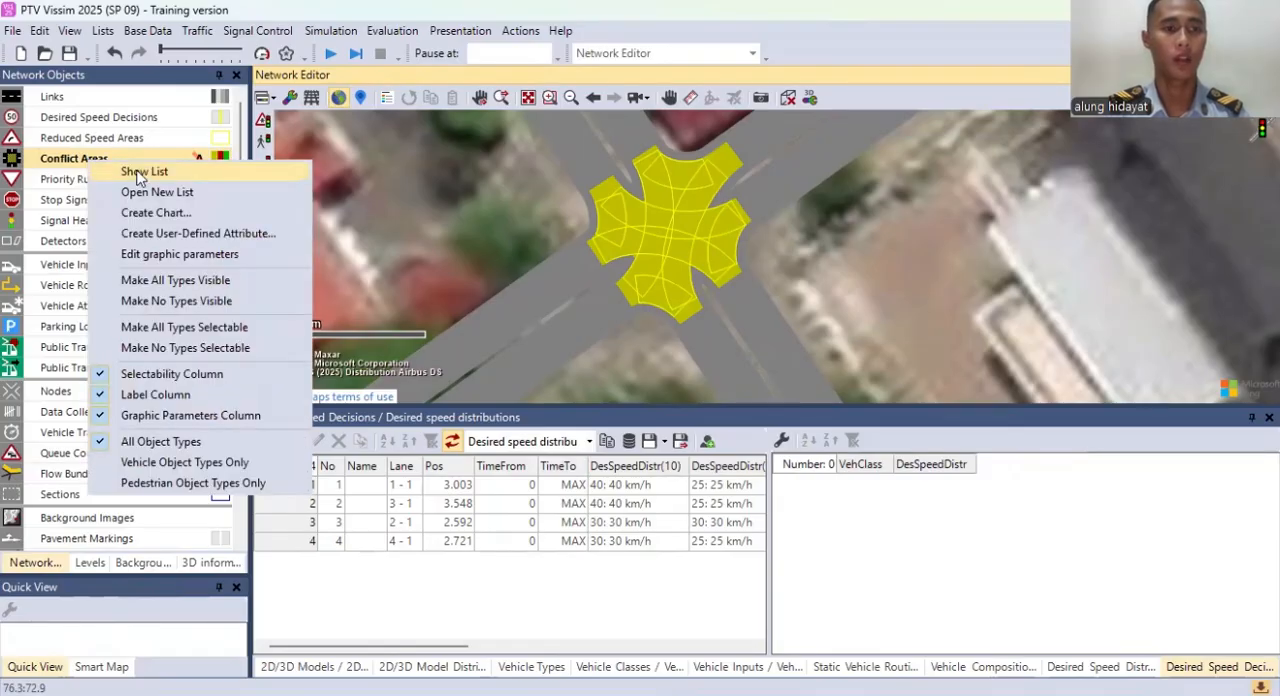
{"action": "left_click", "coordinate": [143, 174]}
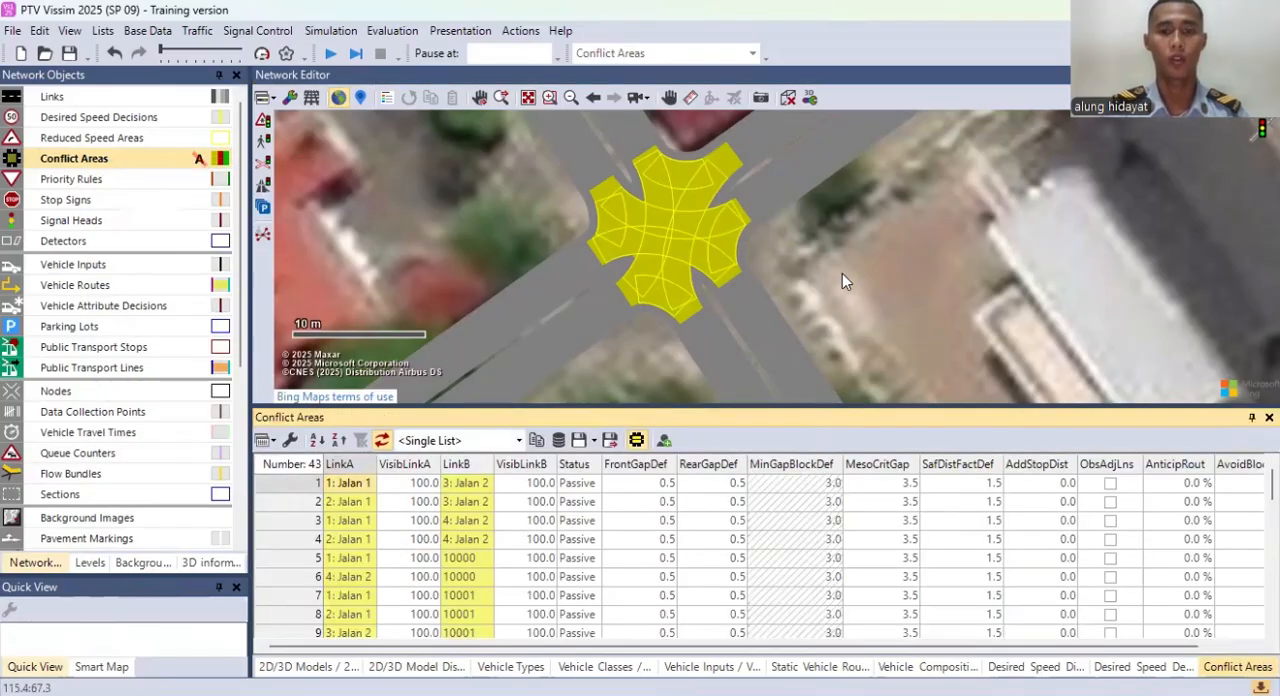
Step: Examine the conflict areas list and the marked conflict areas where the connectors cross at the intersection
{"action": "scroll", "coordinate": [637, 490], "scroll_direction": "down", "scroll_amount": 12}
{"action": "scroll", "coordinate": [633, 570], "scroll_direction": "up", "scroll_amount": 5}
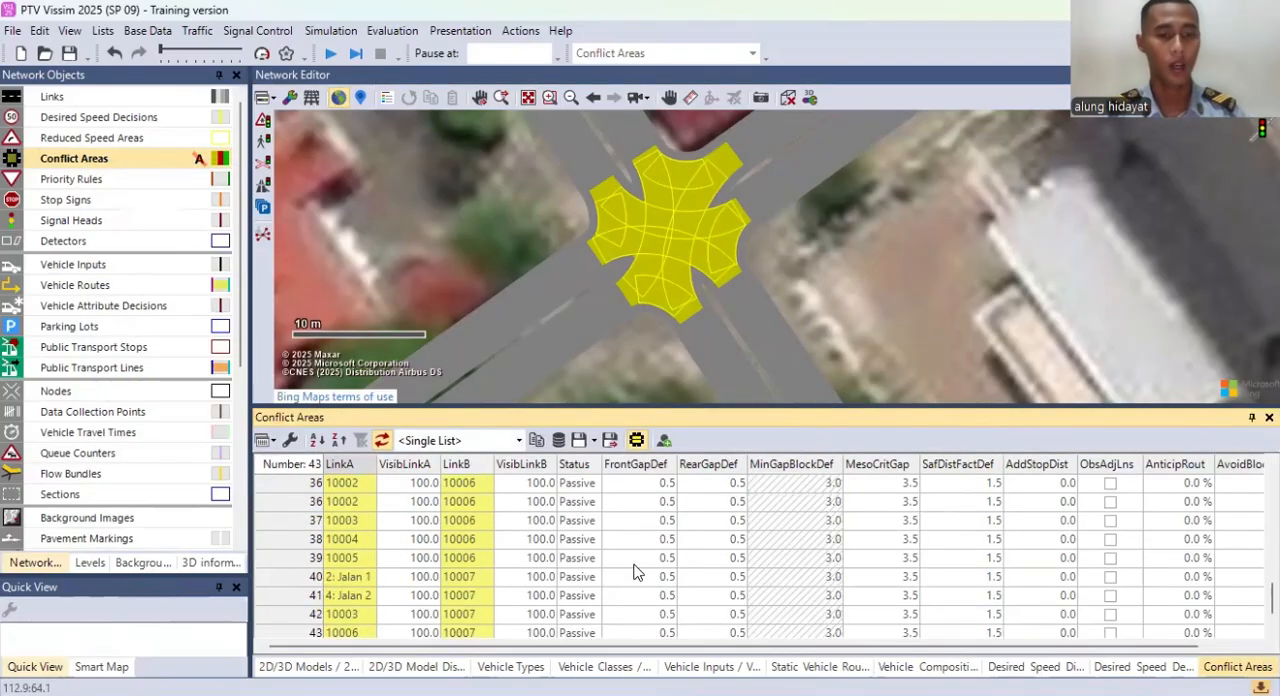
{"action": "left_click_drag", "start_coordinate": [830, 268], "coordinate": [806, 281]}
{"action": "scroll", "coordinate": [861, 301], "scroll_direction": "down", "scroll_amount": 1}
{"action": "scroll", "coordinate": [861, 245], "scroll_direction": "down", "scroll_amount": 1}
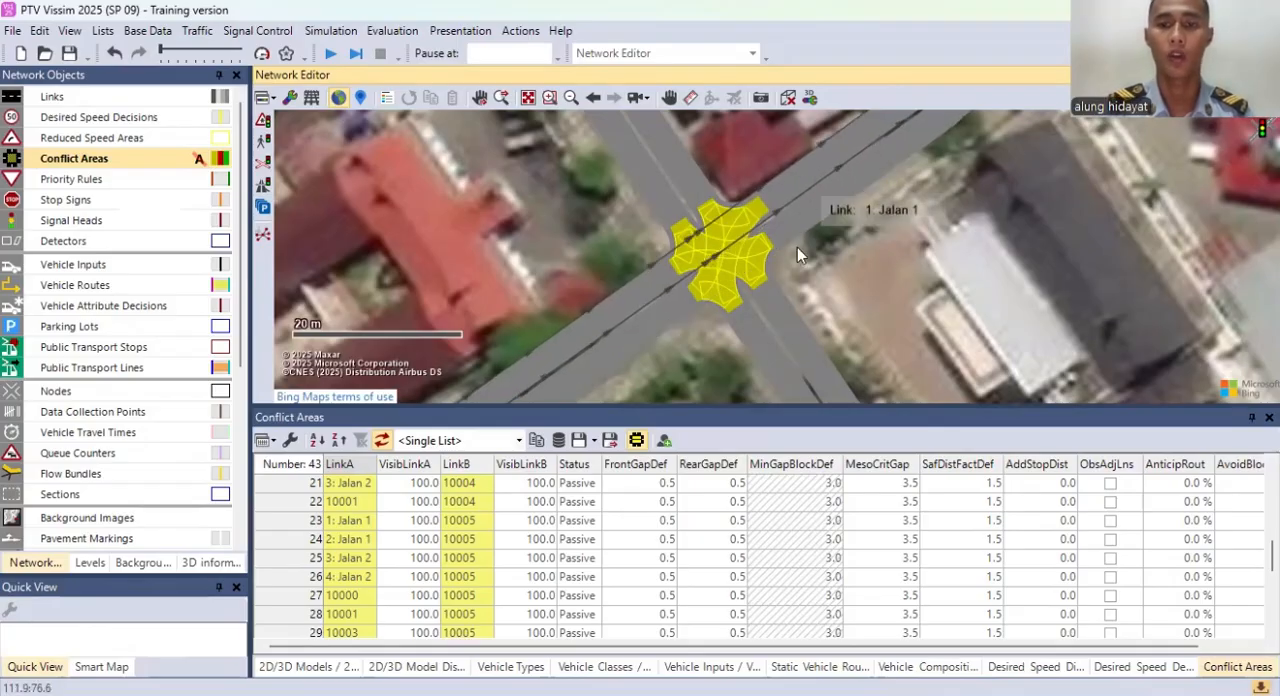
{"action": "scroll", "coordinate": [855, 279], "scroll_direction": "down", "scroll_amount": 2}
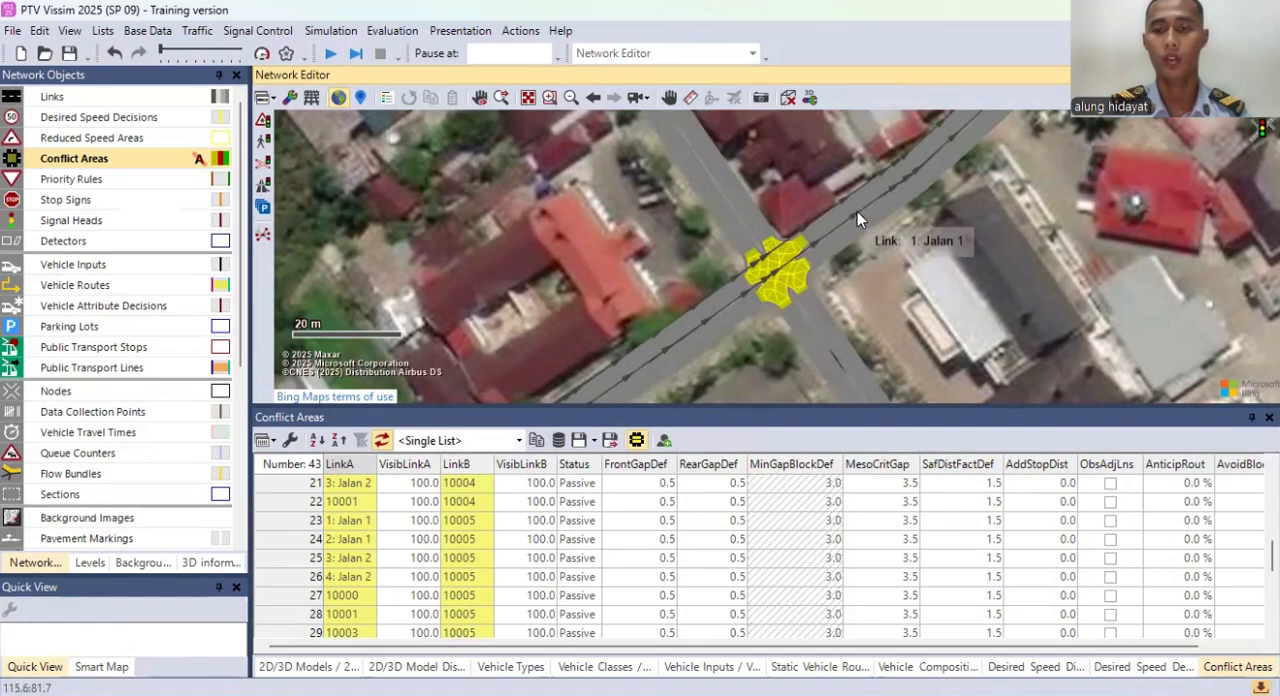
{"action": "scroll", "coordinate": [827, 265], "scroll_direction": "up", "scroll_amount": 1}
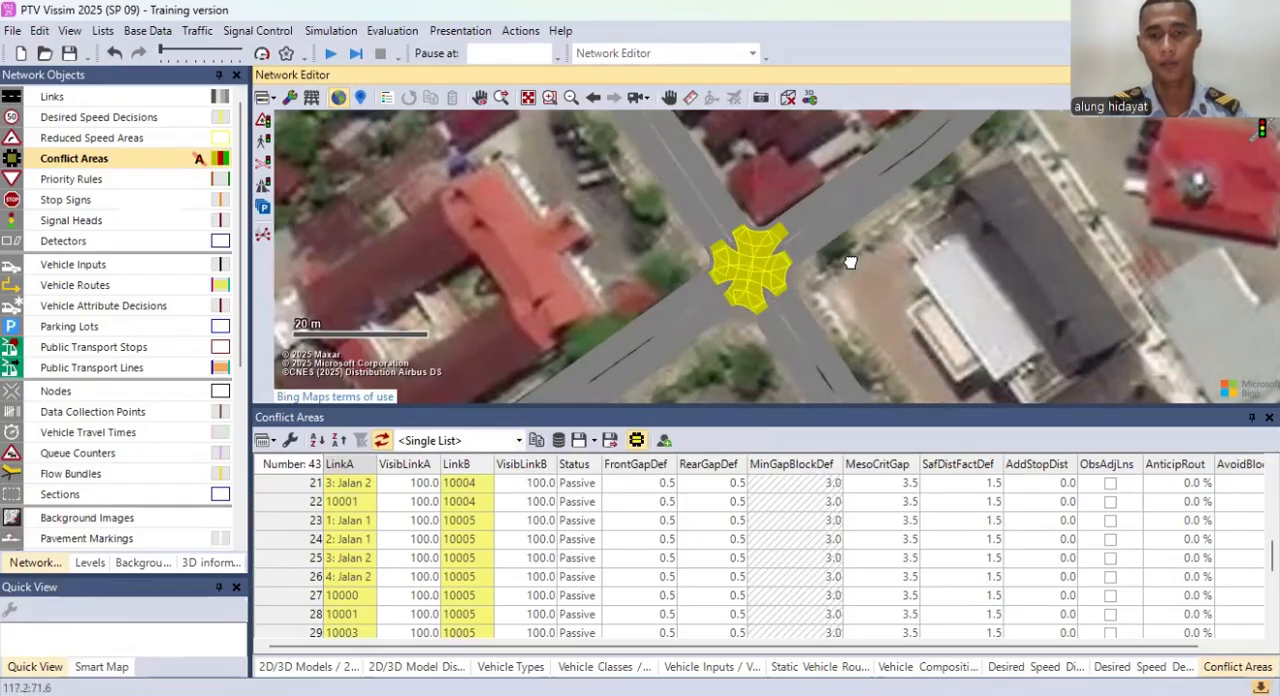
{"action": "scroll", "coordinate": [823, 284], "scroll_direction": "up", "scroll_amount": 5}
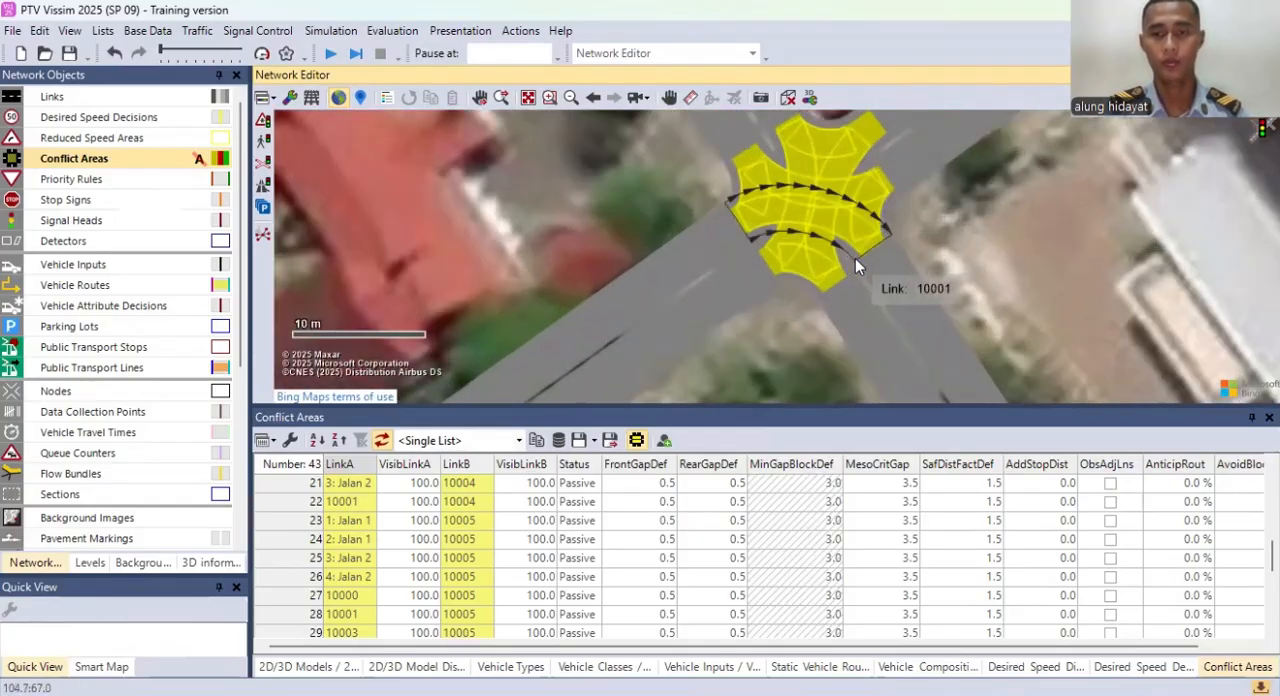
Step: Give link 3 (Jalan 2) right of way over link 1 (Jalan 1) in conflict area 1
{"action": "scroll", "coordinate": [398, 518], "scroll_direction": "up", "scroll_amount": 7}
{"action": "left_click", "coordinate": [337, 521]}
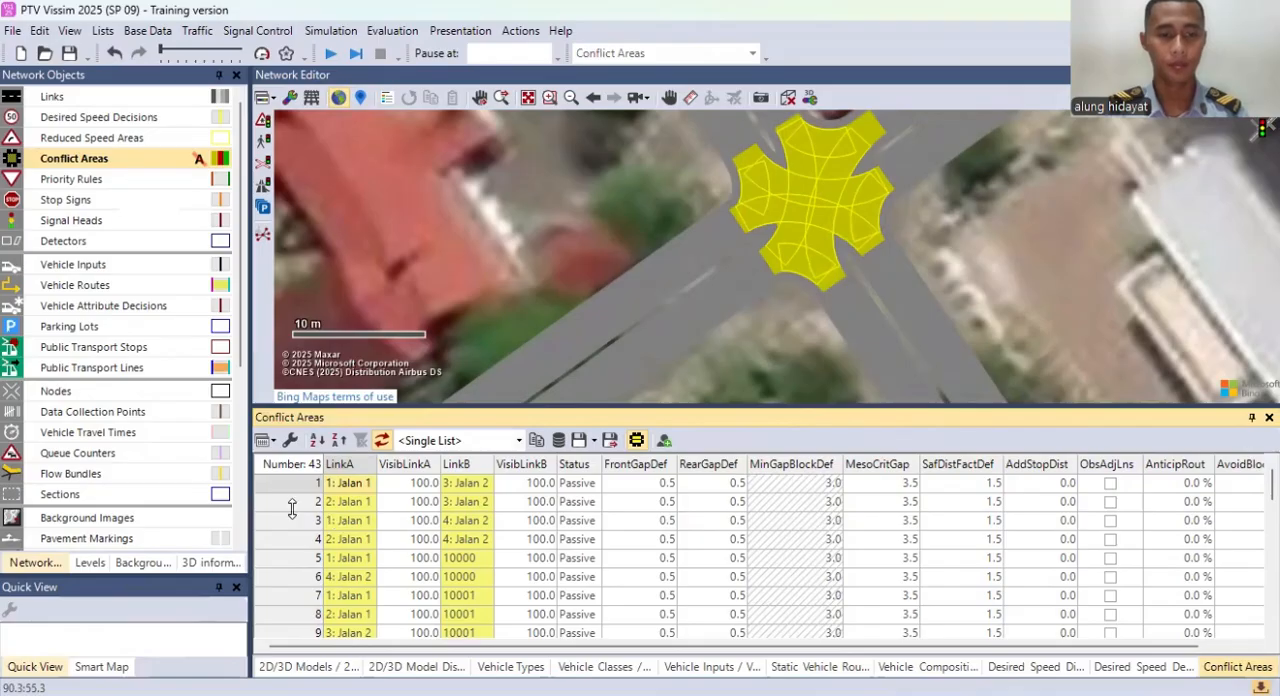
{"action": "left_click", "coordinate": [308, 489]}
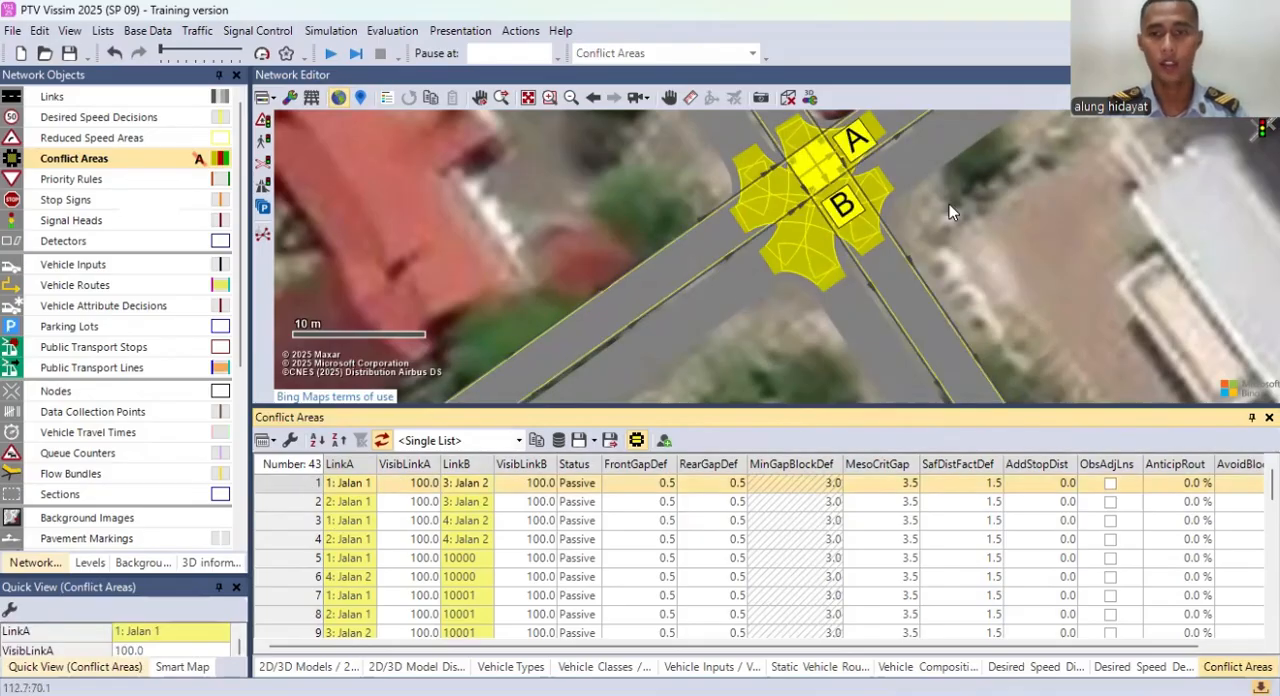
{"action": "left_click_drag", "start_coordinate": [848, 198], "coordinate": [836, 270]}
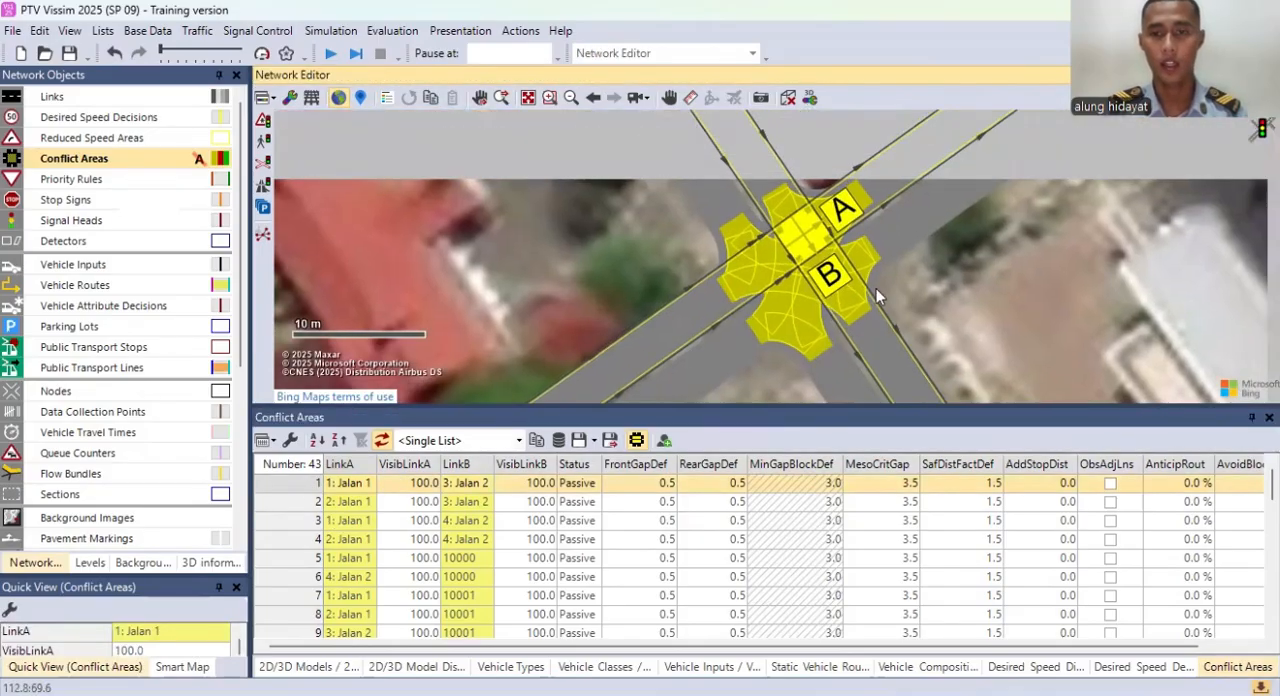
{"action": "left_click", "coordinate": [803, 242]}
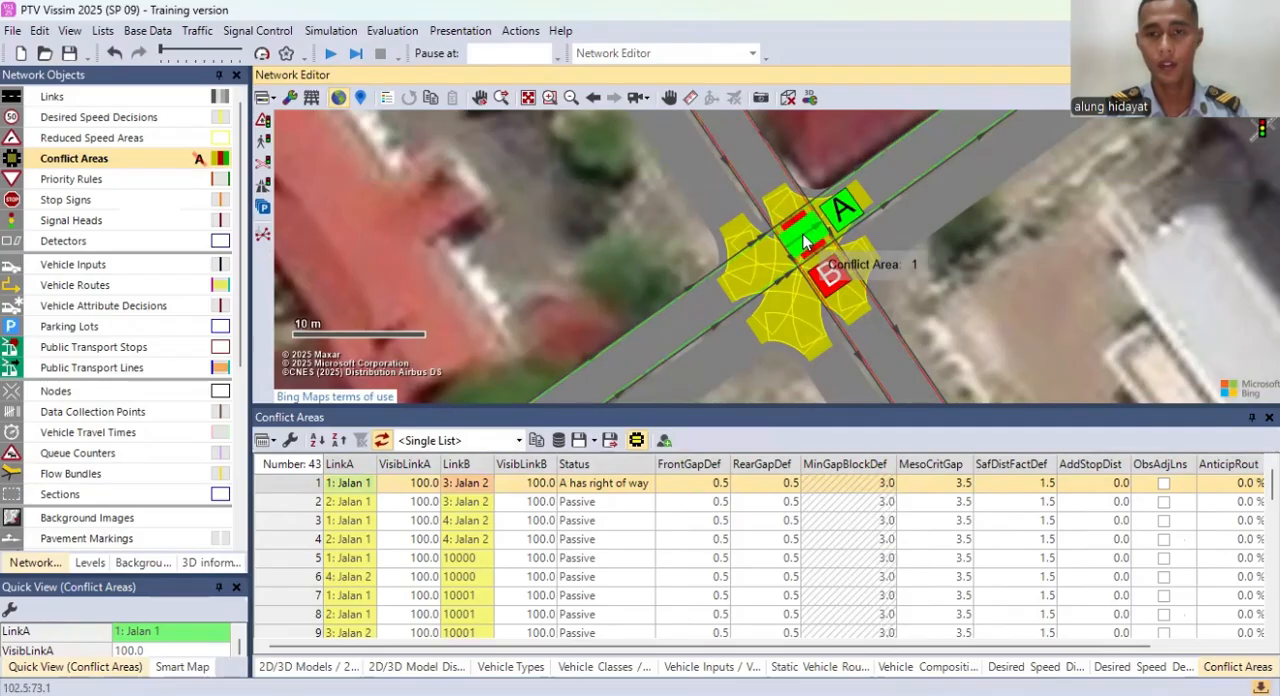
{"action": "left_click", "coordinate": [803, 238]}
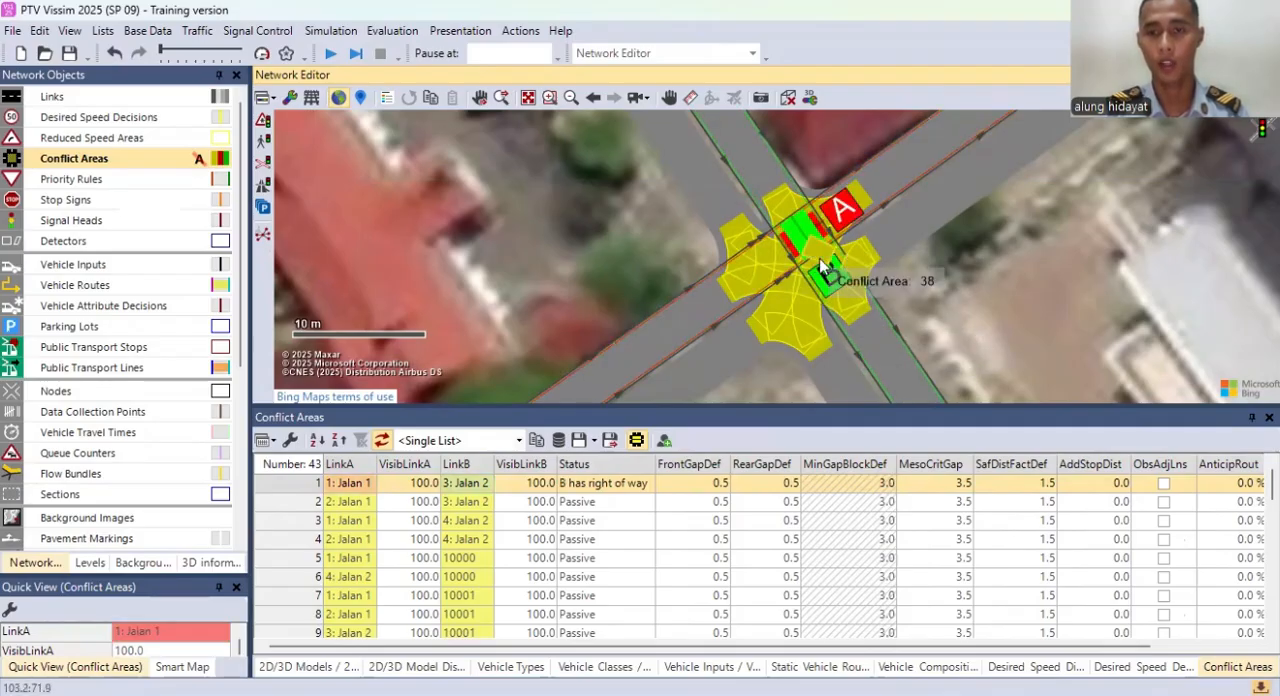
{"action": "left_click_drag", "start_coordinate": [957, 289], "coordinate": [947, 277]}
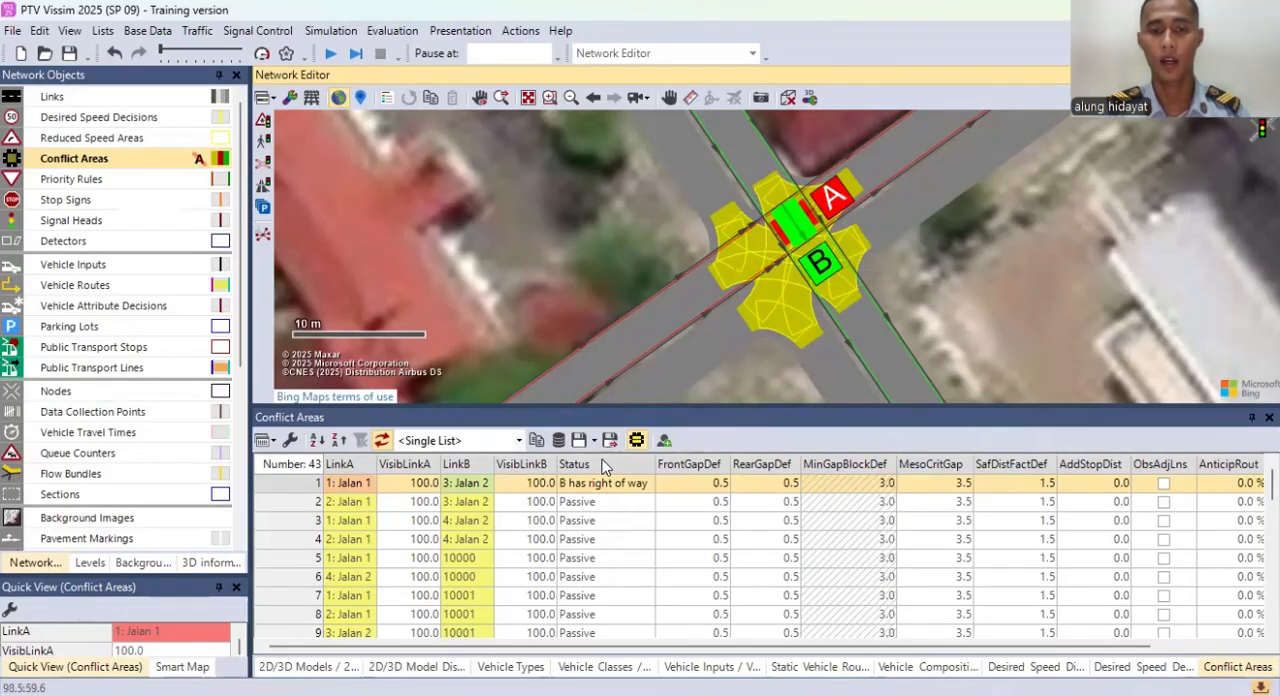
Step: Give Jalan 2 (B) right of way over Jalan 1 in conflict areas 2 and 3
{"action": "left_click", "coordinate": [298, 505]}
{"action": "left_click", "coordinate": [820, 268]}
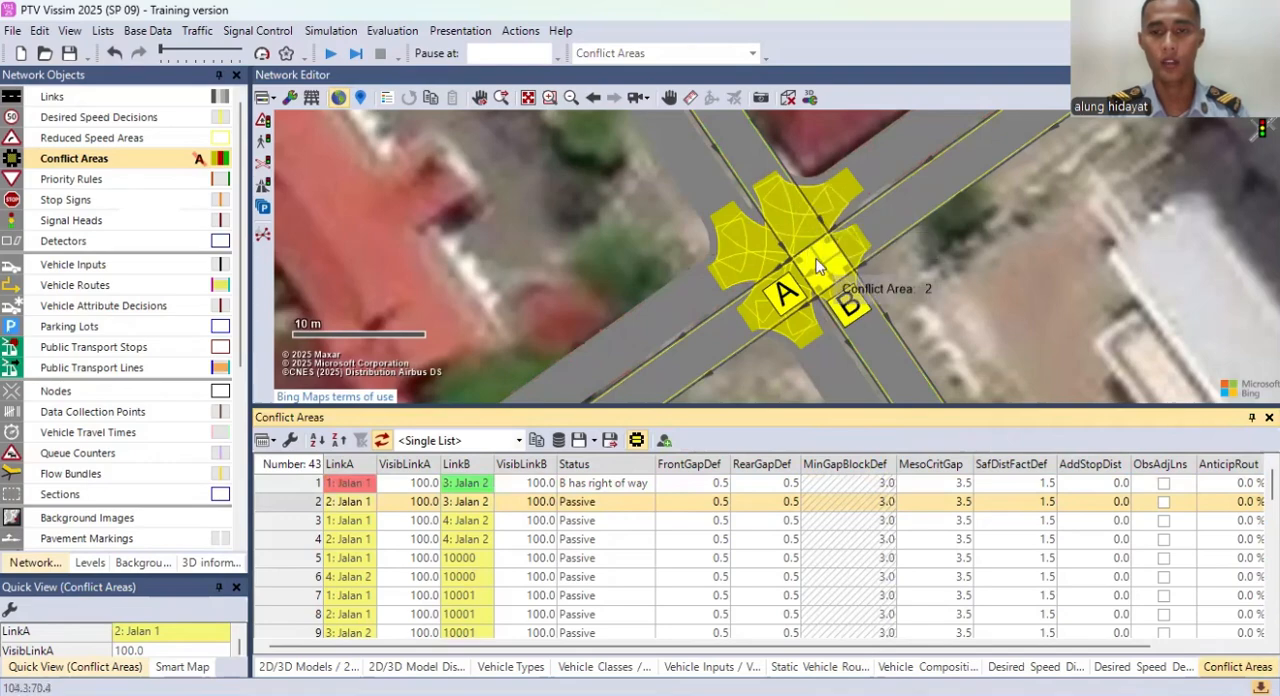
{"action": "left_click", "coordinate": [820, 268]}
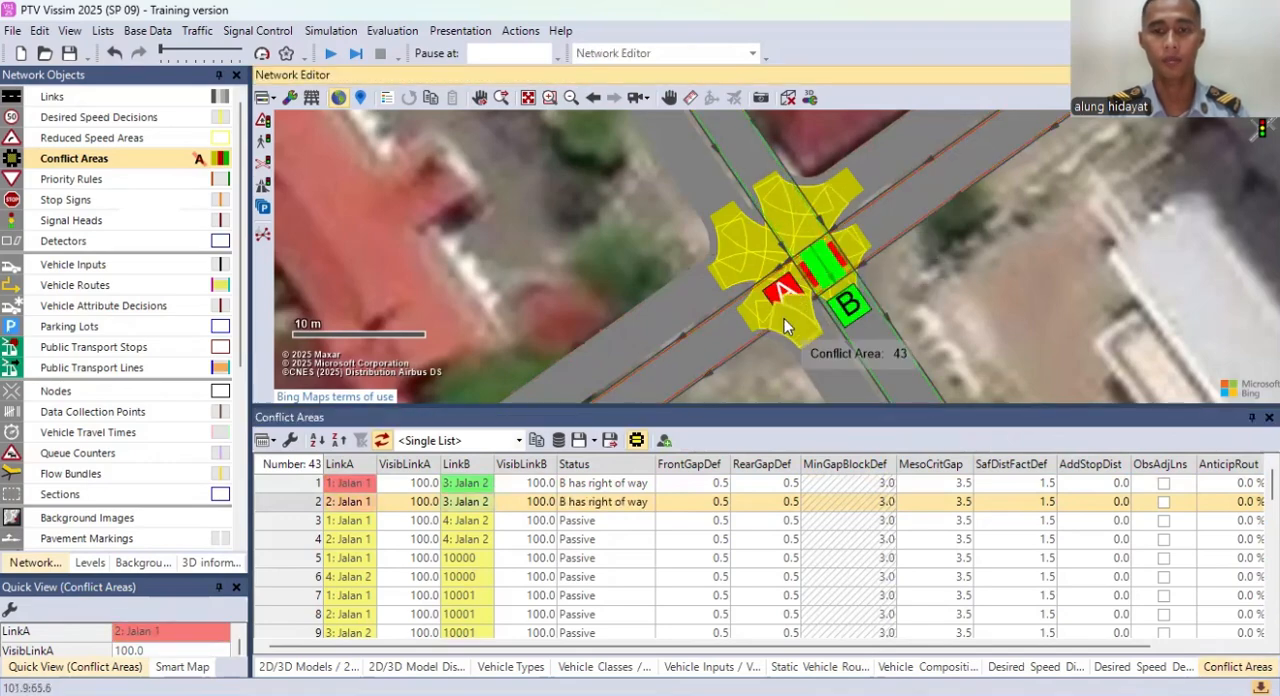
{"action": "left_click_drag", "start_coordinate": [776, 327], "coordinate": [769, 275]}
{"action": "left_click", "coordinate": [308, 521]}
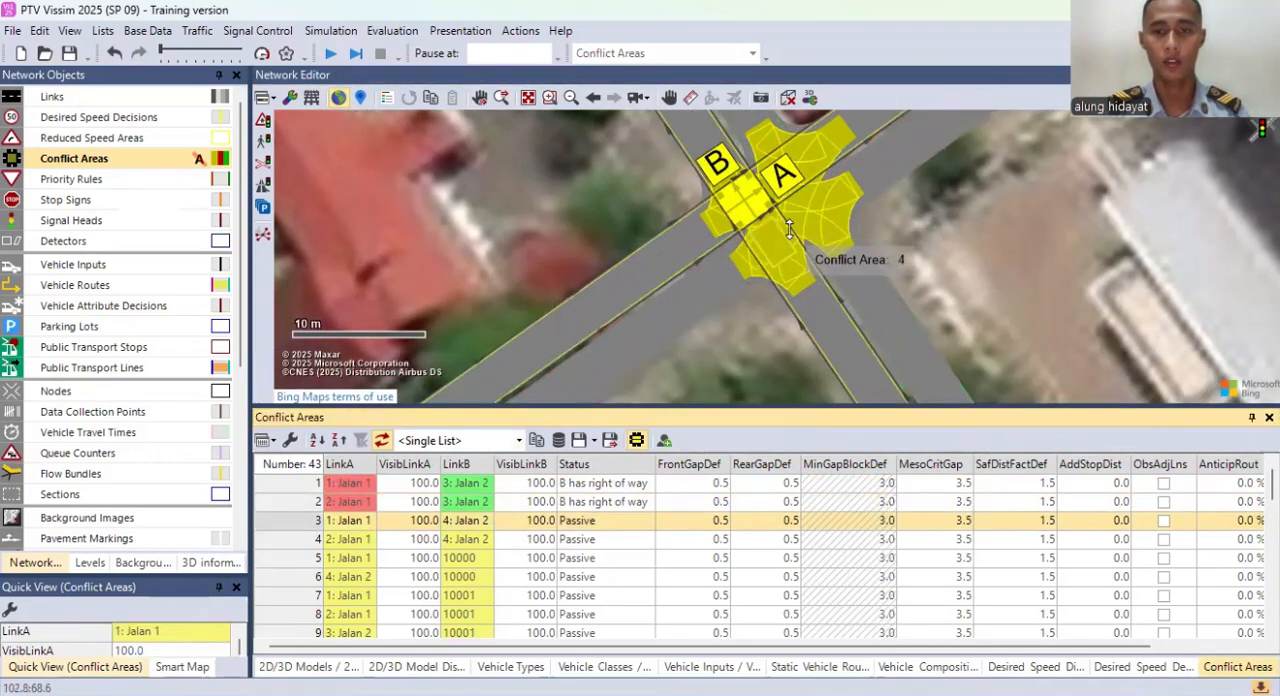
{"action": "left_click", "coordinate": [743, 205]}
{"action": "left_click", "coordinate": [743, 205]}
Step: Give link 4 (Jalan 2) right of way over link 2 (Jalan 1) in conflict area 4 and review the list's statuses
{"action": "left_click", "coordinate": [308, 541]}
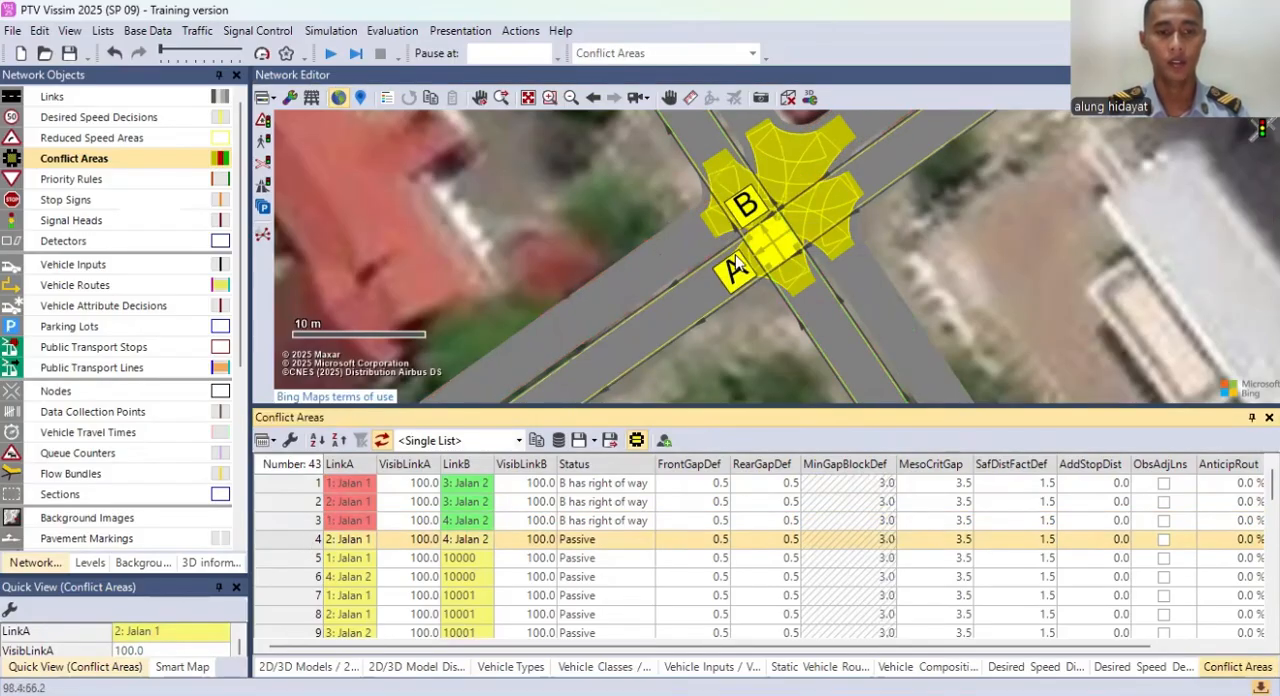
{"action": "left_click", "coordinate": [778, 250]}
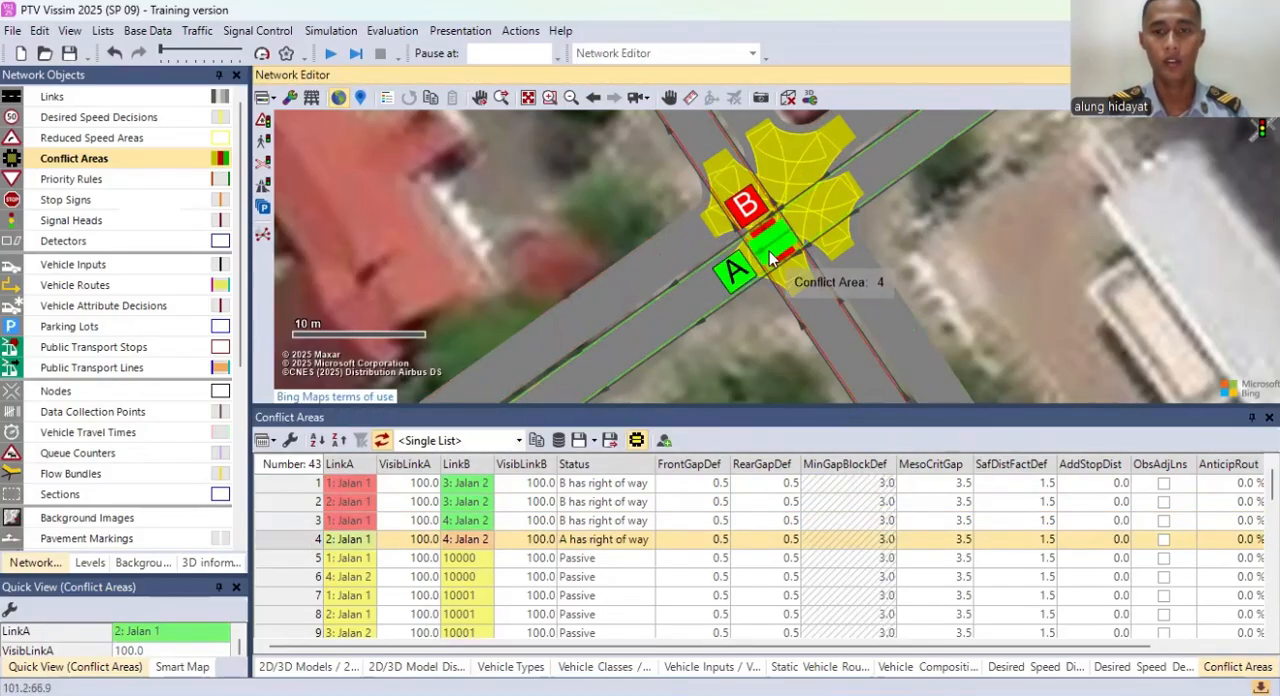
{"action": "left_click", "coordinate": [292, 562]}
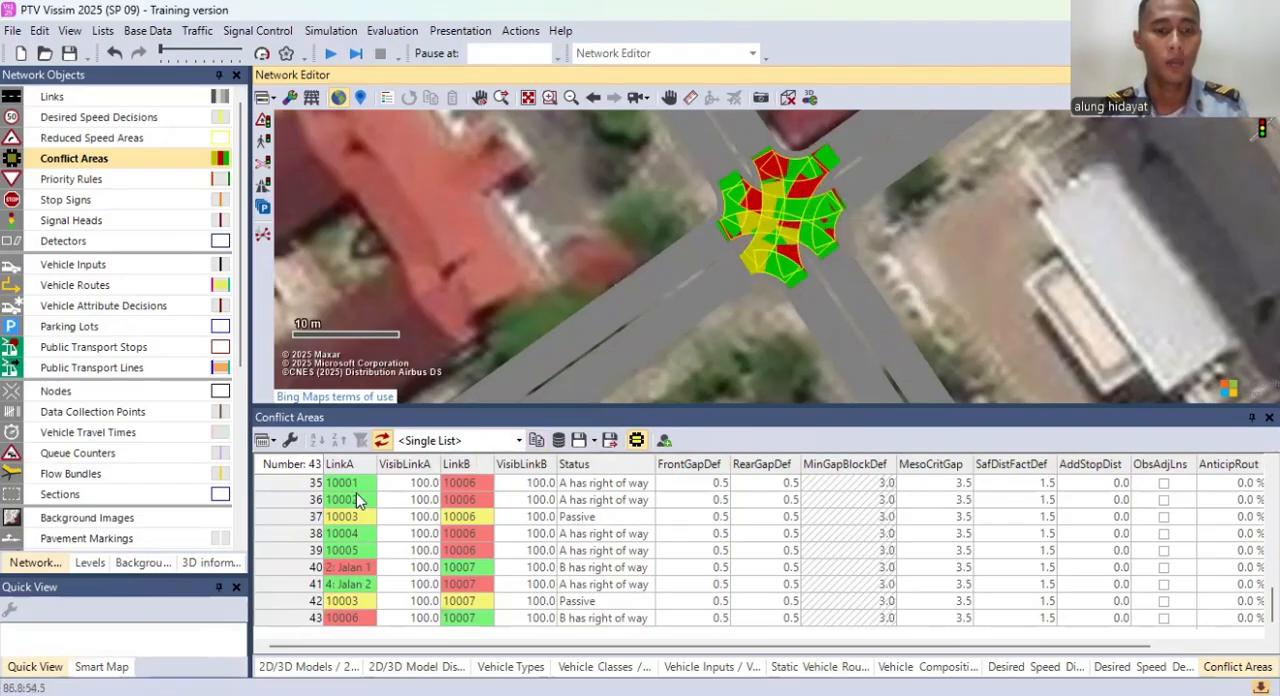
{"action": "scroll", "coordinate": [474, 540], "scroll_direction": "up", "scroll_amount": 11}
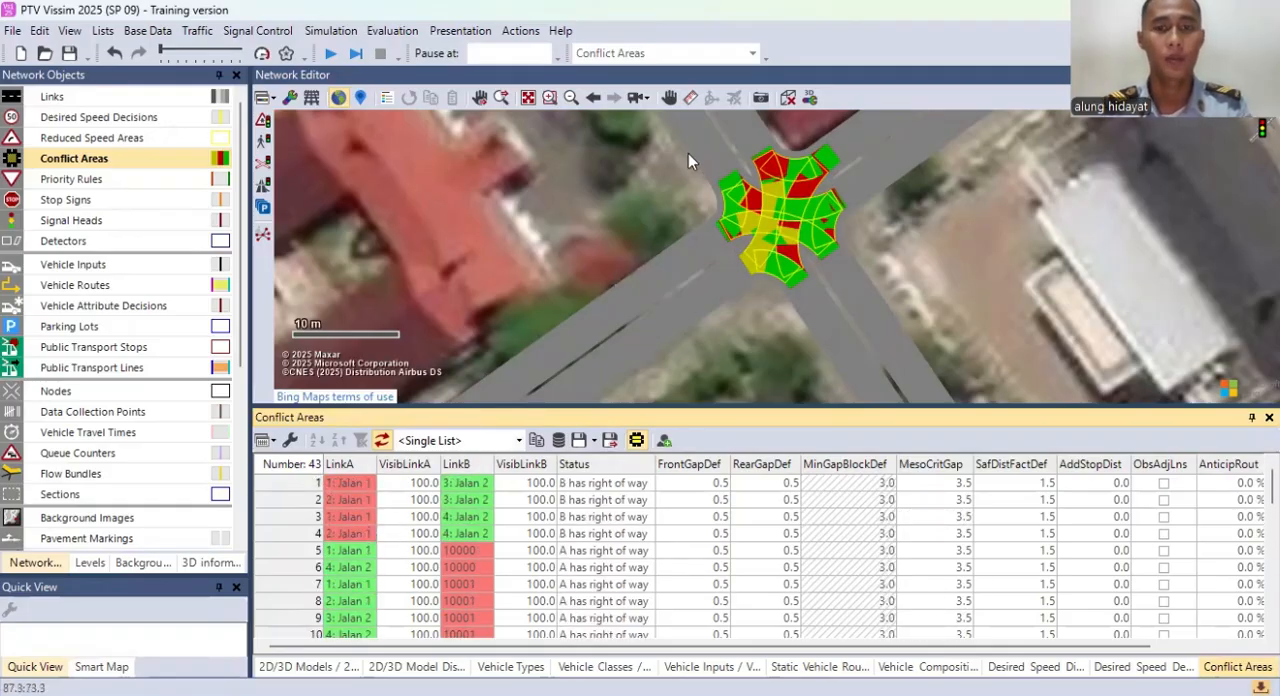
{"action": "left_click_drag", "start_coordinate": [673, 243], "coordinate": [625, 266]}
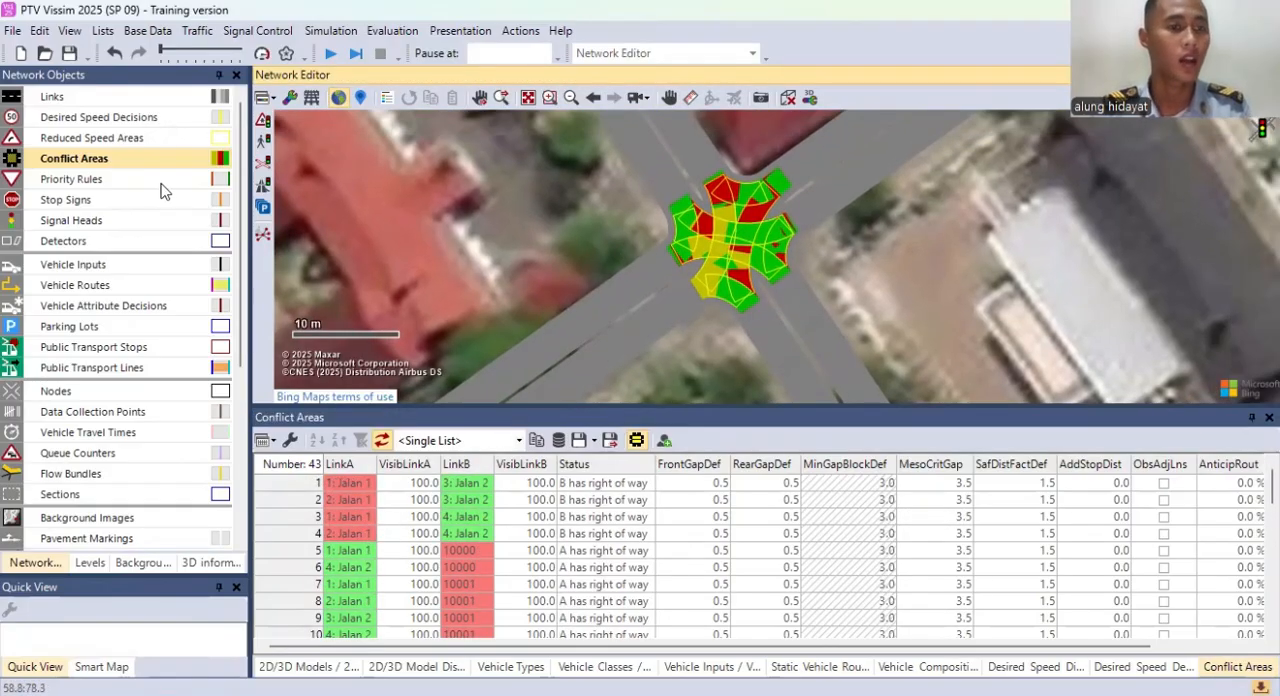
Step: Activate the Priority Rules object type, show its list, and hide the reduced speed areas and conflict areas
{"action": "left_click", "coordinate": [72, 180]}
{"action": "right_click", "coordinate": [77, 192]}
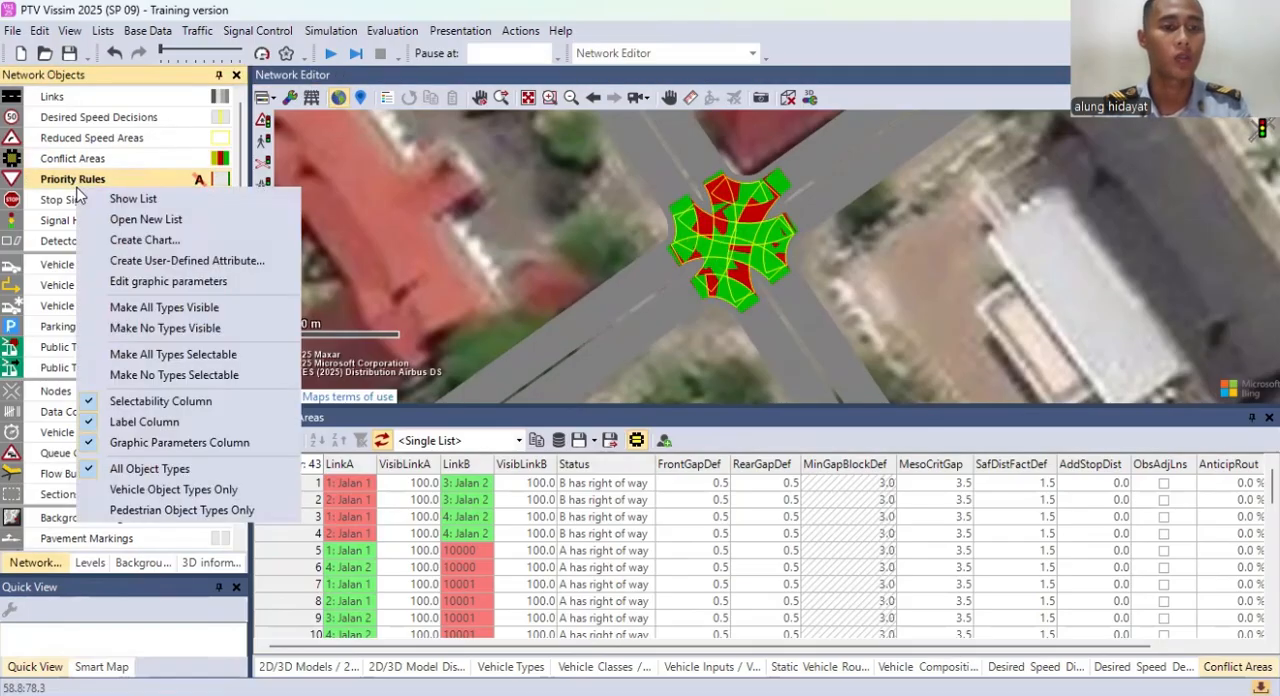
{"action": "left_click", "coordinate": [113, 200]}
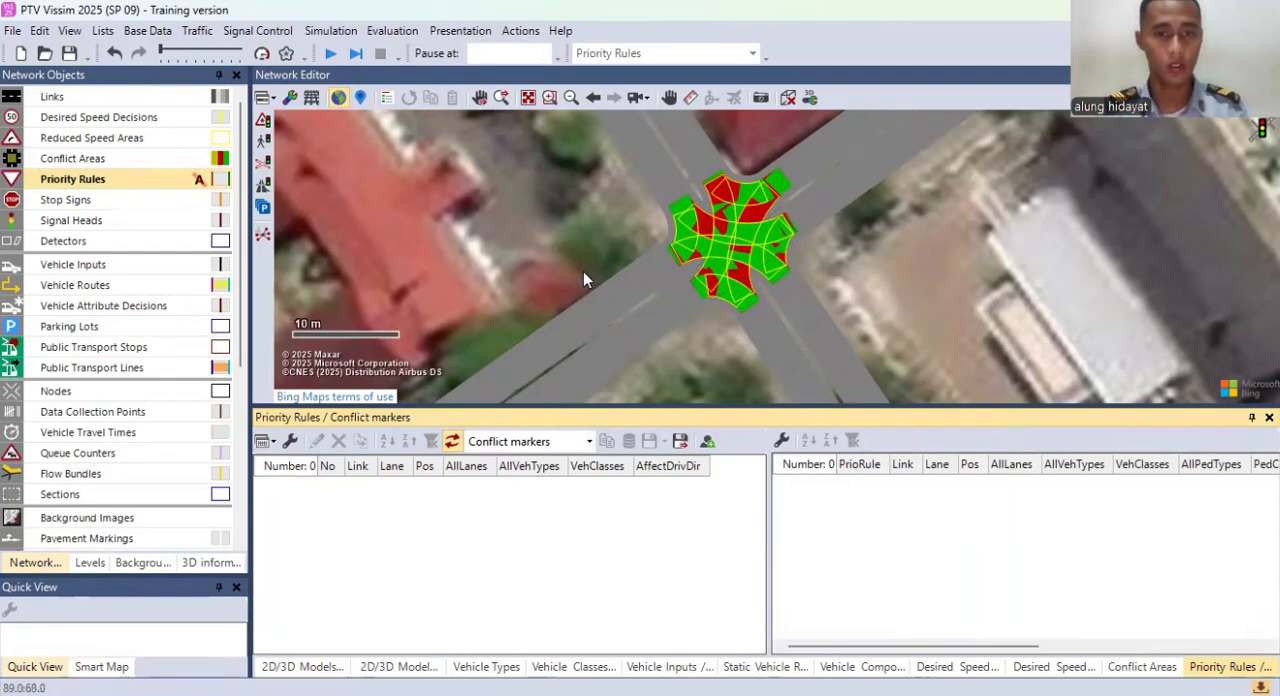
{"action": "left_click", "coordinate": [40, 178]}
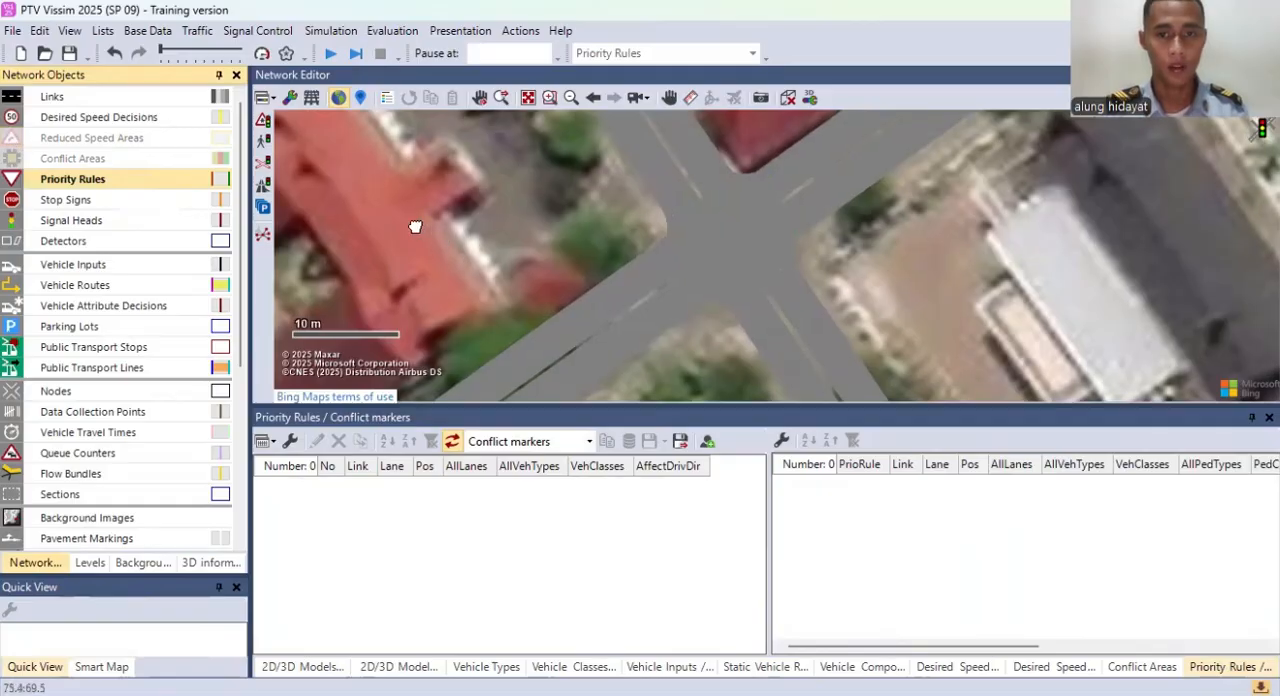
{"action": "left_click_drag", "start_coordinate": [441, 244], "coordinate": [381, 200]}
{"action": "left_click_drag", "start_coordinate": [632, 264], "coordinate": [616, 272]}
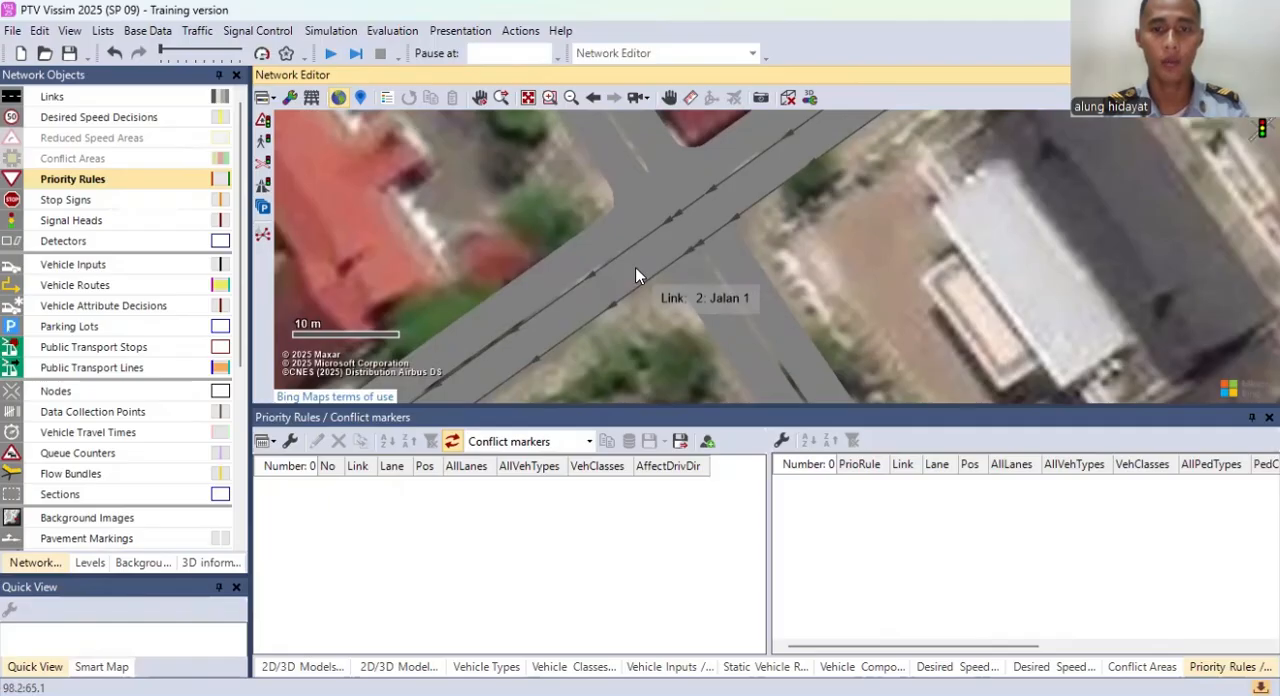
{"action": "right_click", "coordinate": [636, 269]}
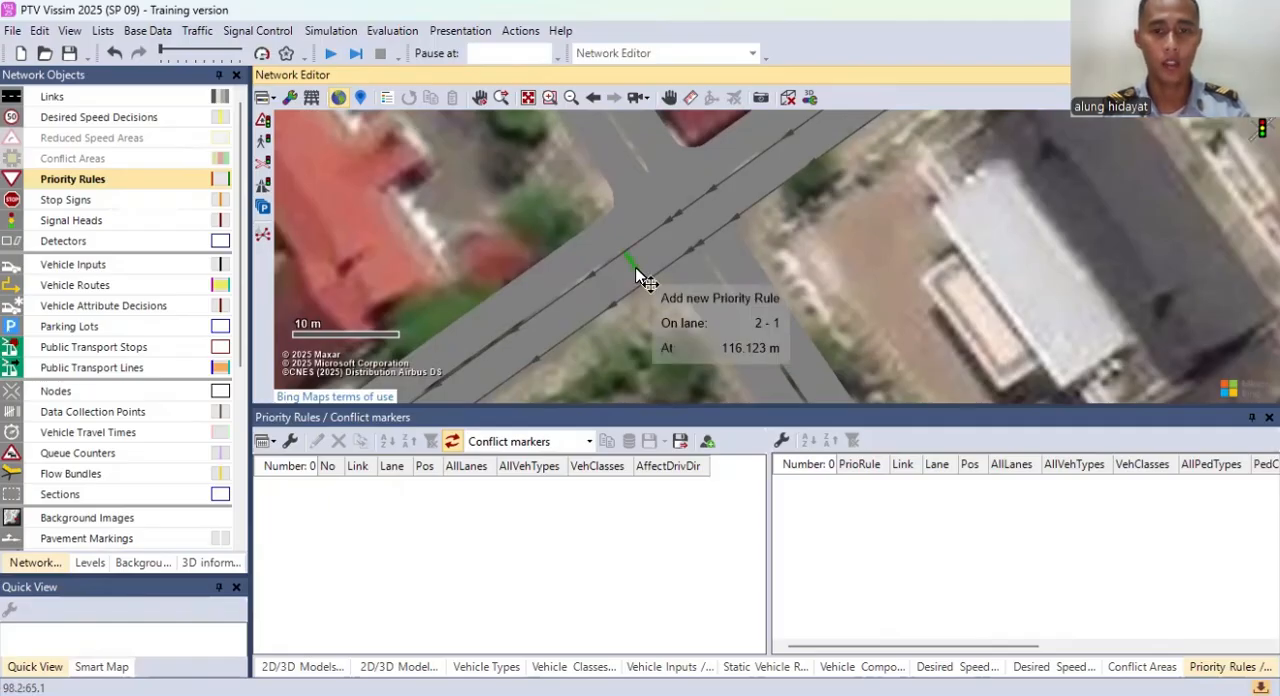
{"action": "right_click", "coordinate": [636, 267]}
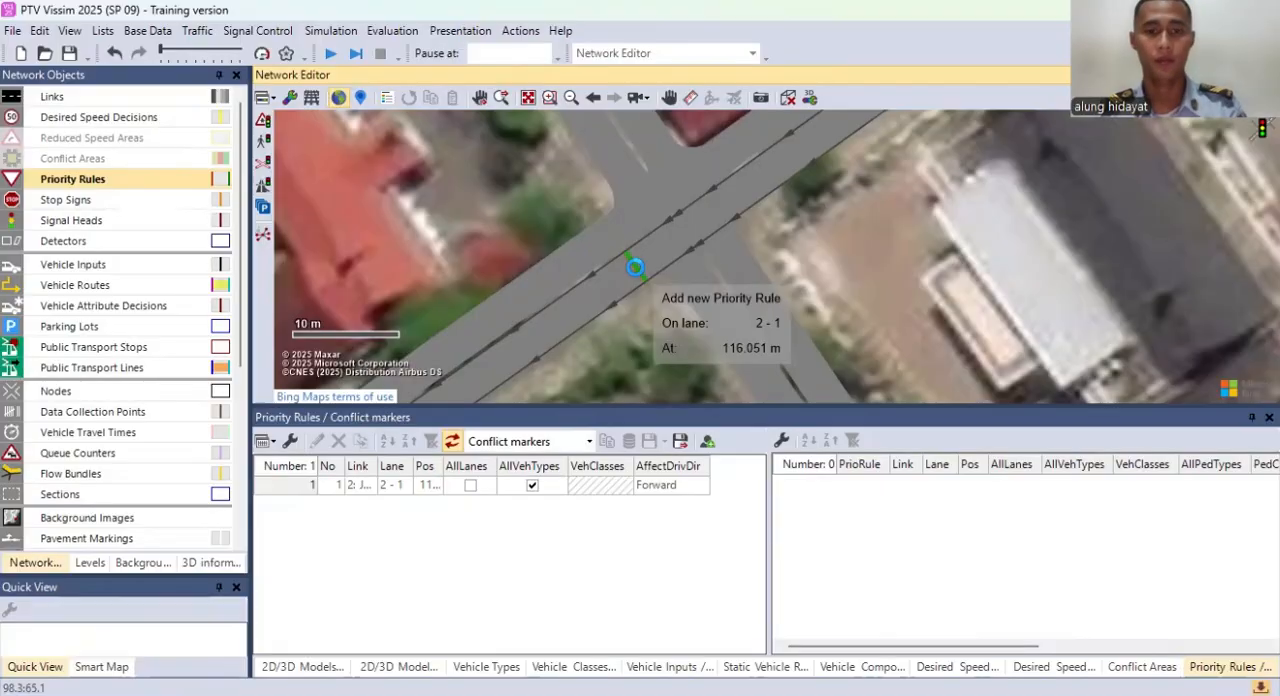
{"action": "key", "text": "Escape"}
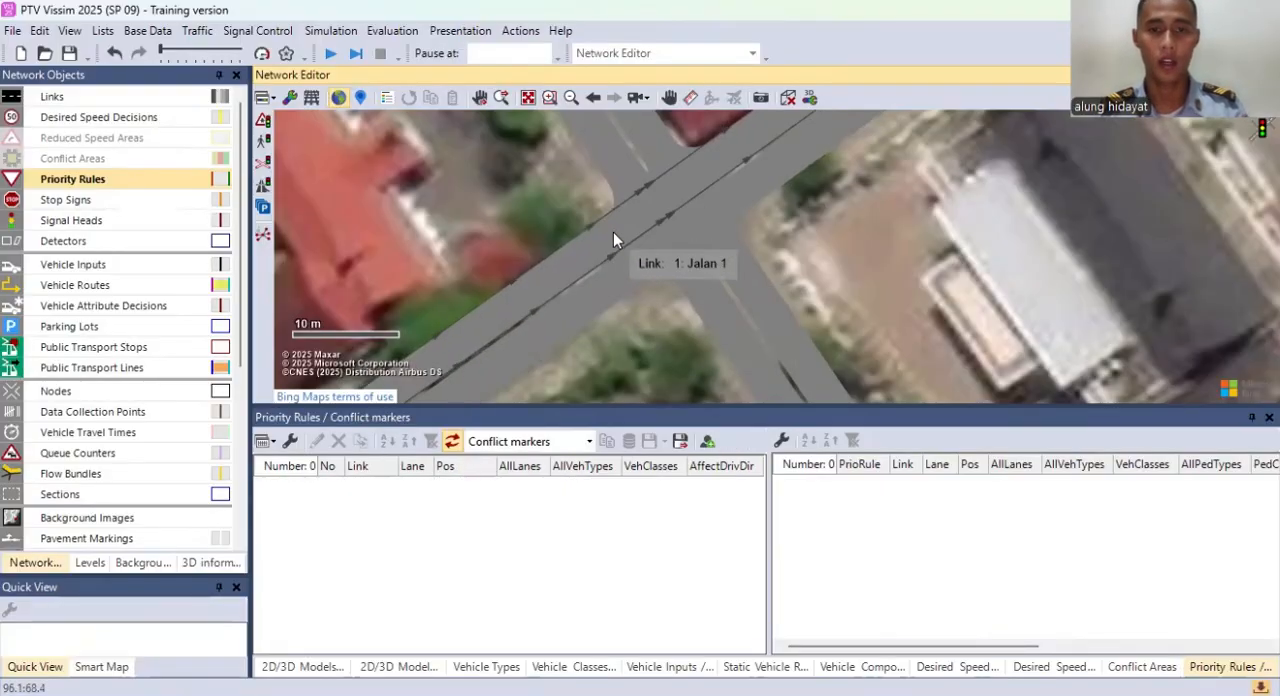
Step: Add a priority rule with a stop line on lane 1-1 at about 117.9 m and conflict markers on 4-1 at 123.4 m and 3-1 at 115.6 m
{"action": "right_click", "coordinate": [613, 233]}
{"action": "left_click_drag", "start_coordinate": [625, 158], "coordinate": [643, 202]}
{"action": "left_click", "coordinate": [641, 207]}
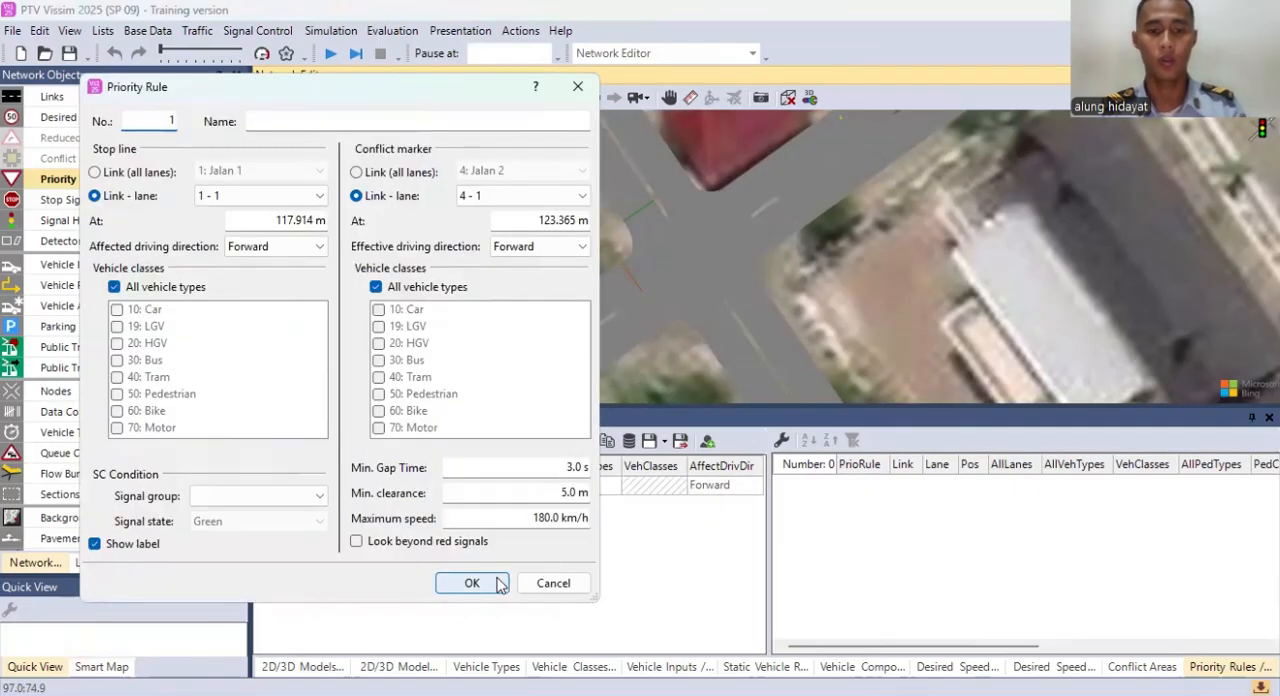
{"action": "left_click", "coordinate": [472, 583]}
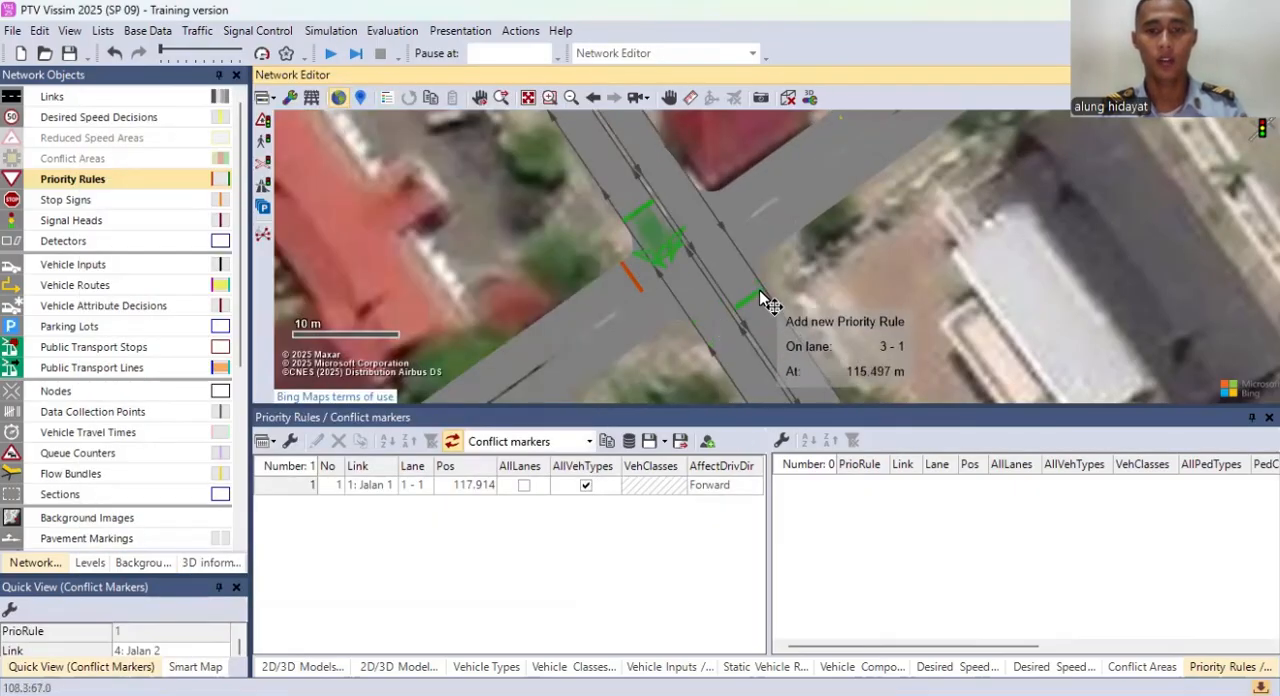
{"action": "left_click", "coordinate": [764, 202]}
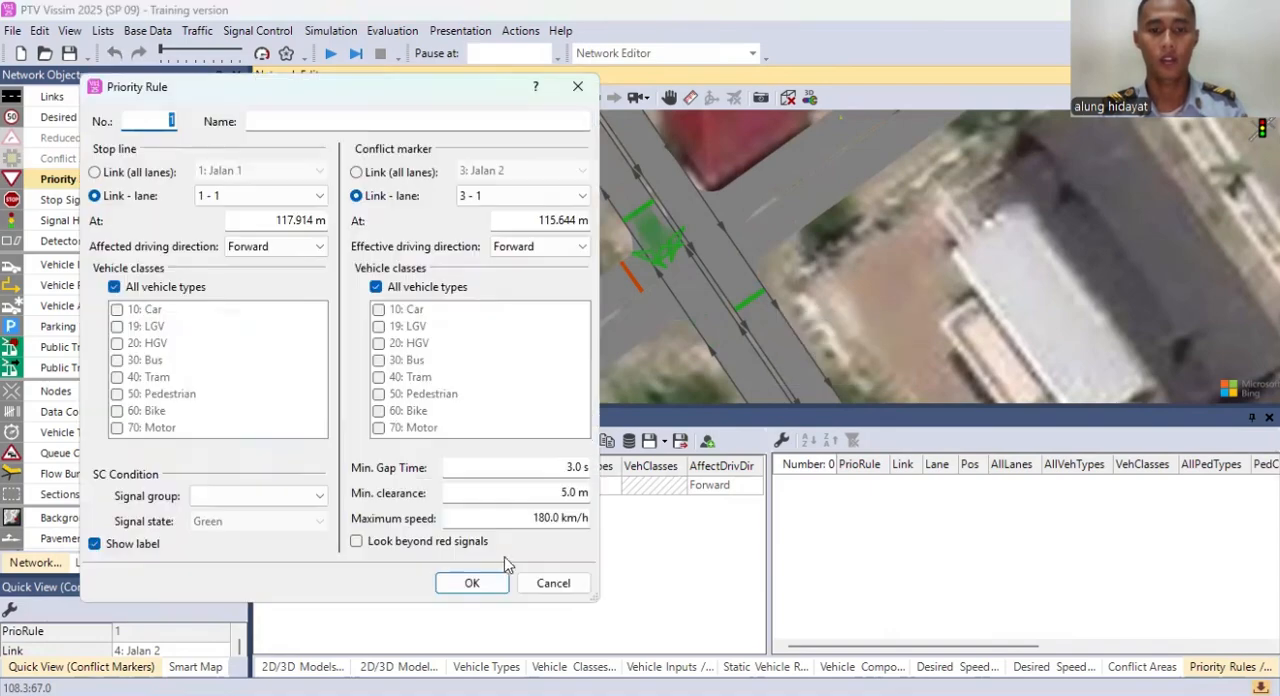
{"action": "key", "text": "Return"}
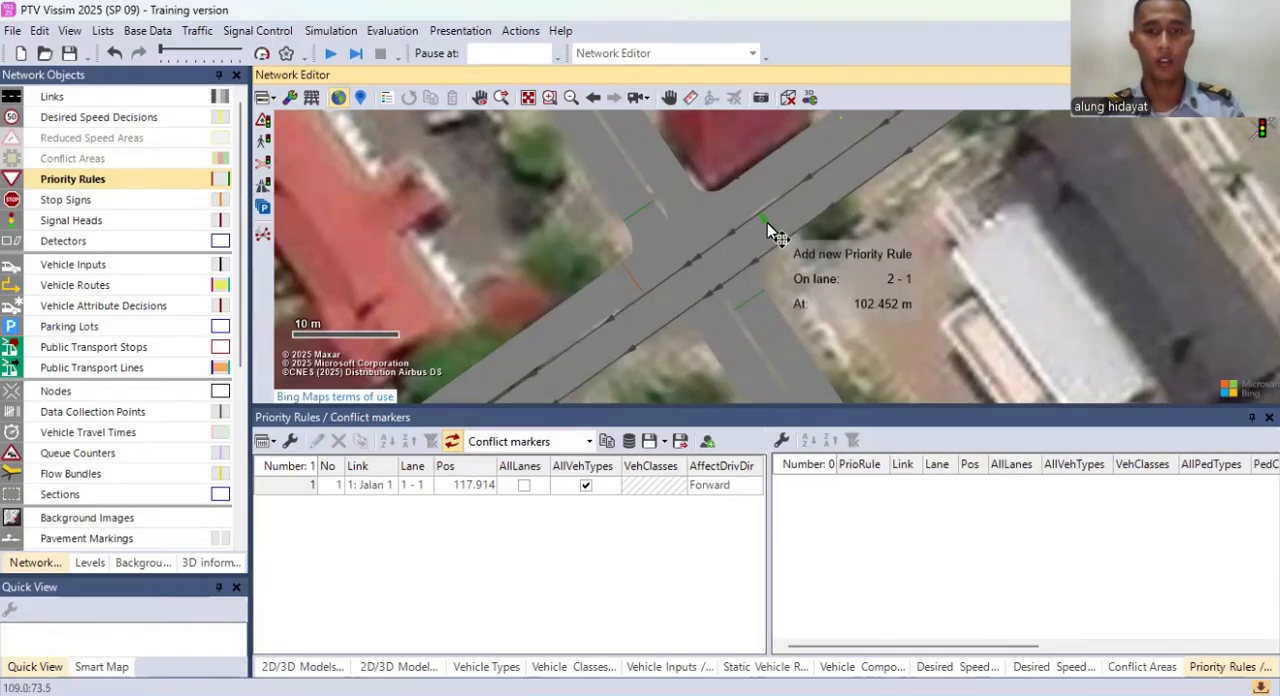
{"action": "left_click", "coordinate": [762, 238]}
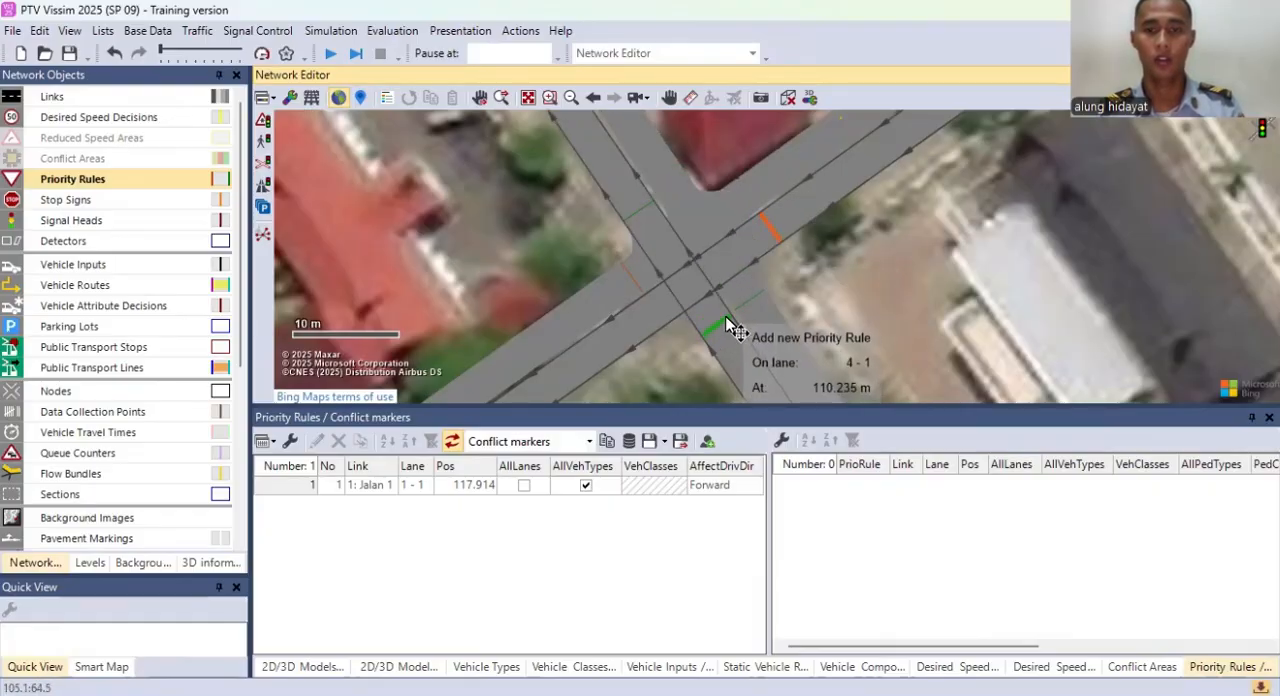
{"action": "left_click", "coordinate": [760, 304]}
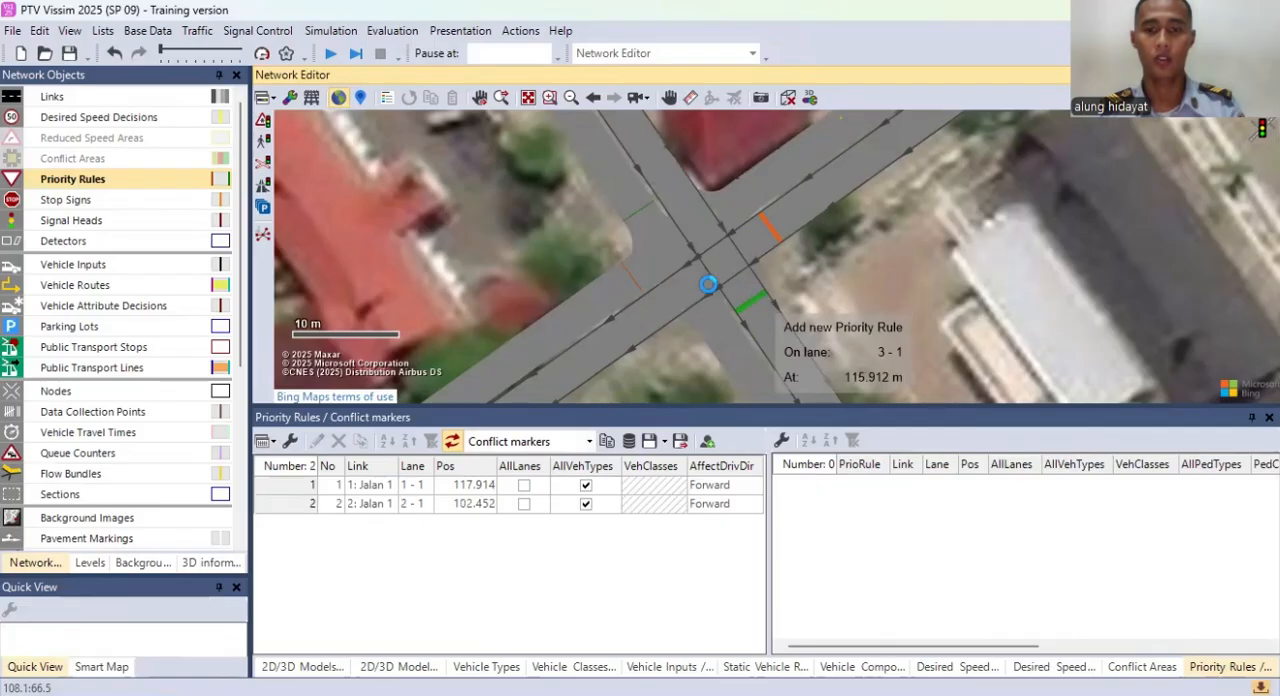
{"action": "left_click", "coordinate": [674, 243]}
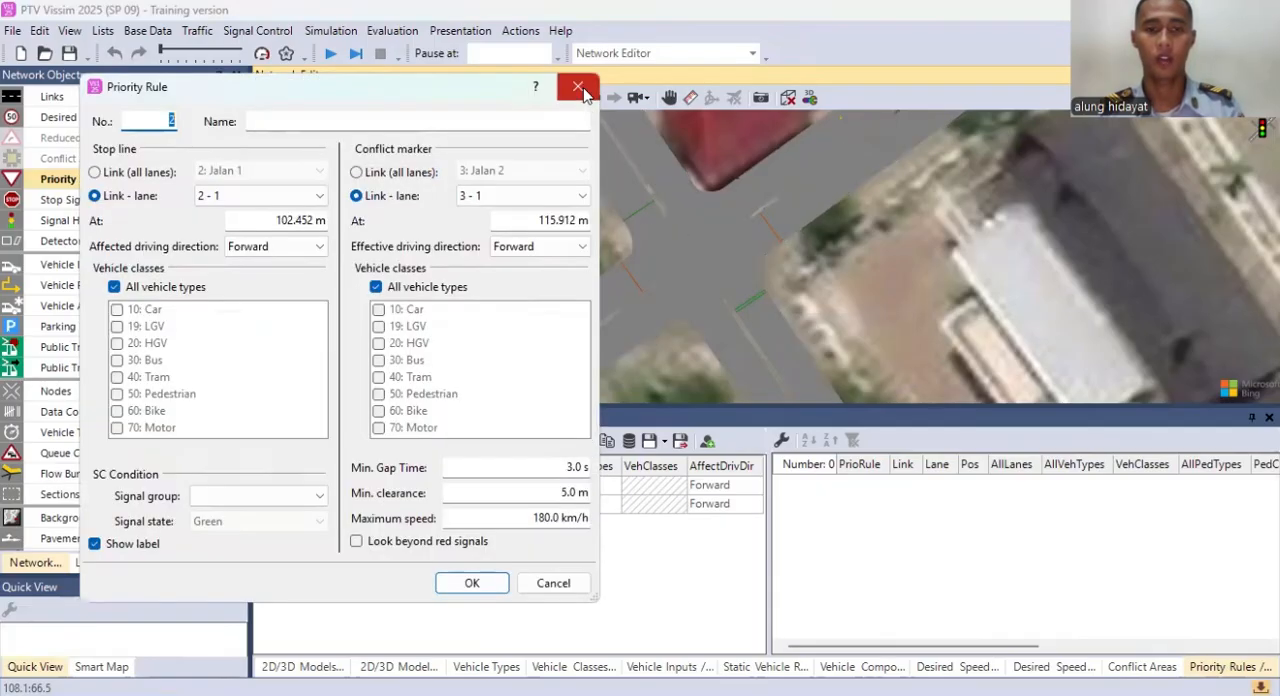
{"action": "left_click", "coordinate": [585, 96]}
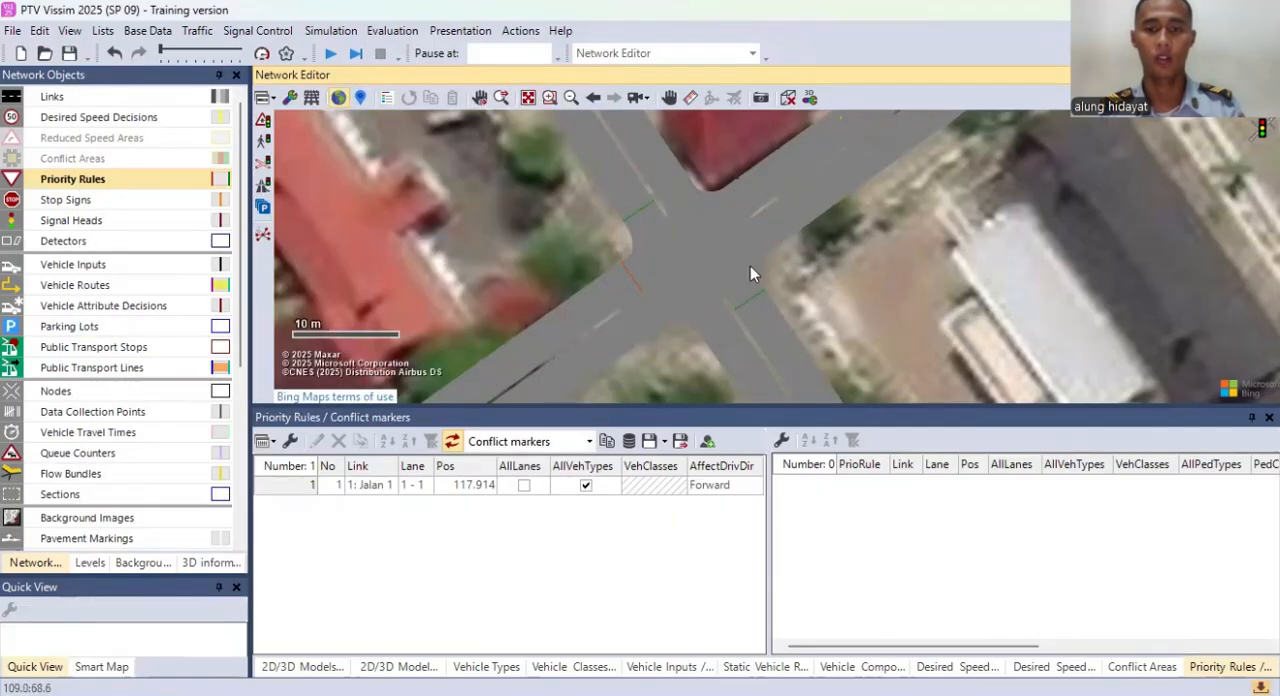
Step: Add a priority rule with a stop line on lane 2-1 at about 101.9 m and conflict markers on 4-1 at 110.2 m and 3-1 at 102.8 m
{"action": "left_click", "coordinate": [776, 228]}
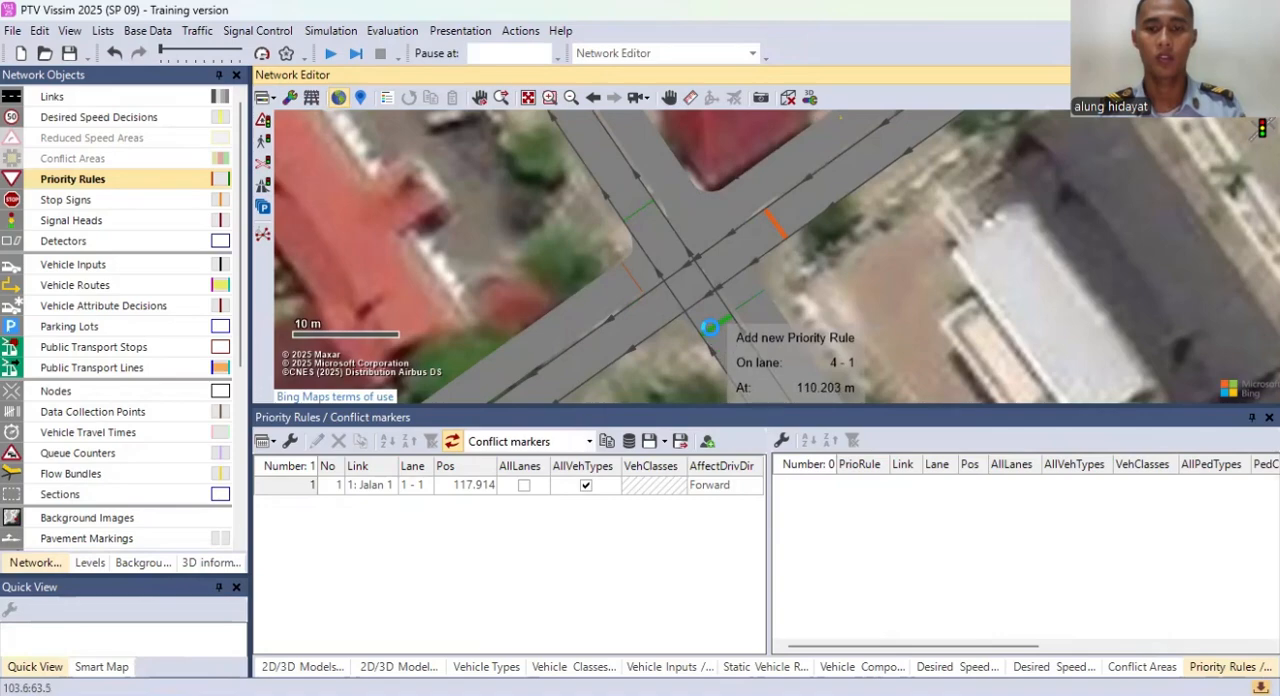
{"action": "left_click", "coordinate": [716, 338]}
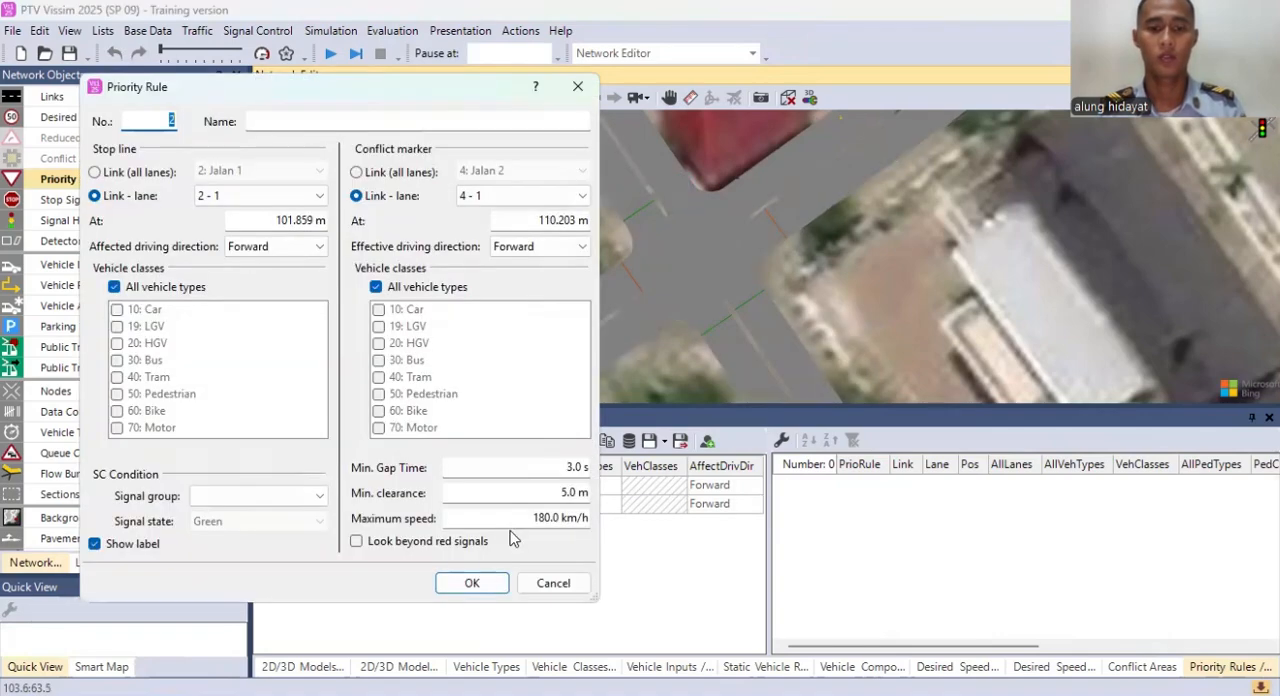
{"action": "left_click", "coordinate": [482, 583]}
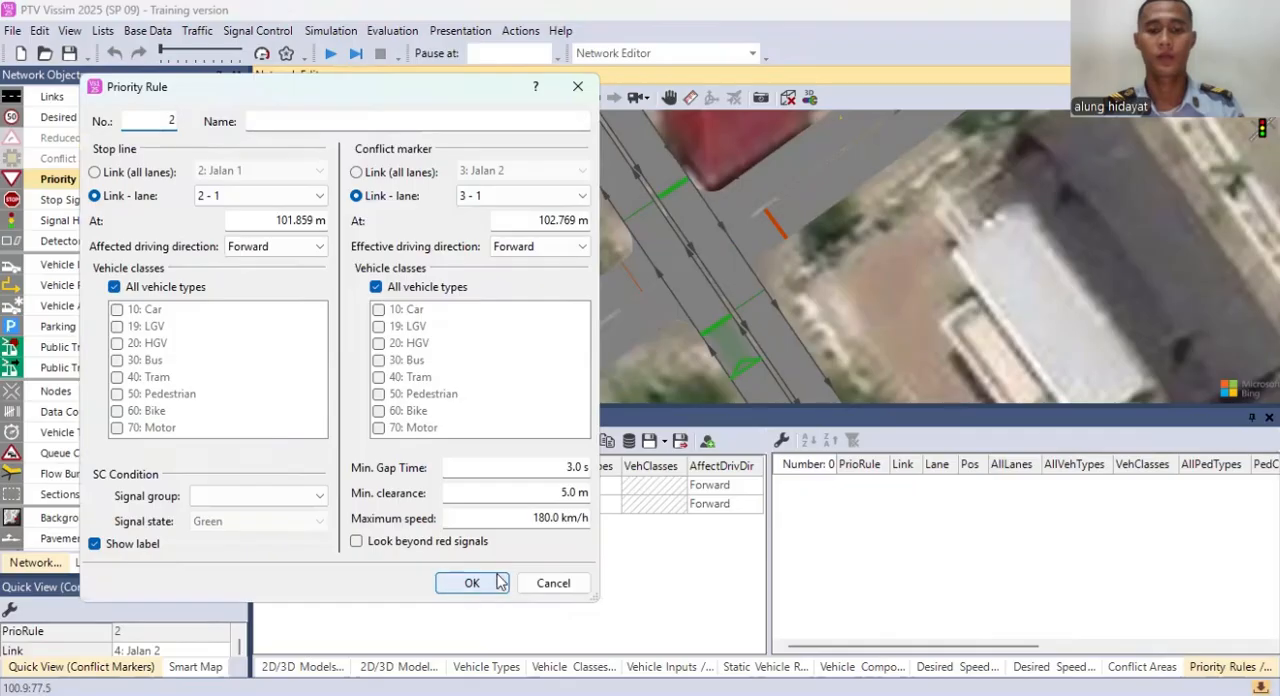
{"action": "left_click", "coordinate": [482, 583]}
{"action": "left_click", "coordinate": [705, 160]}
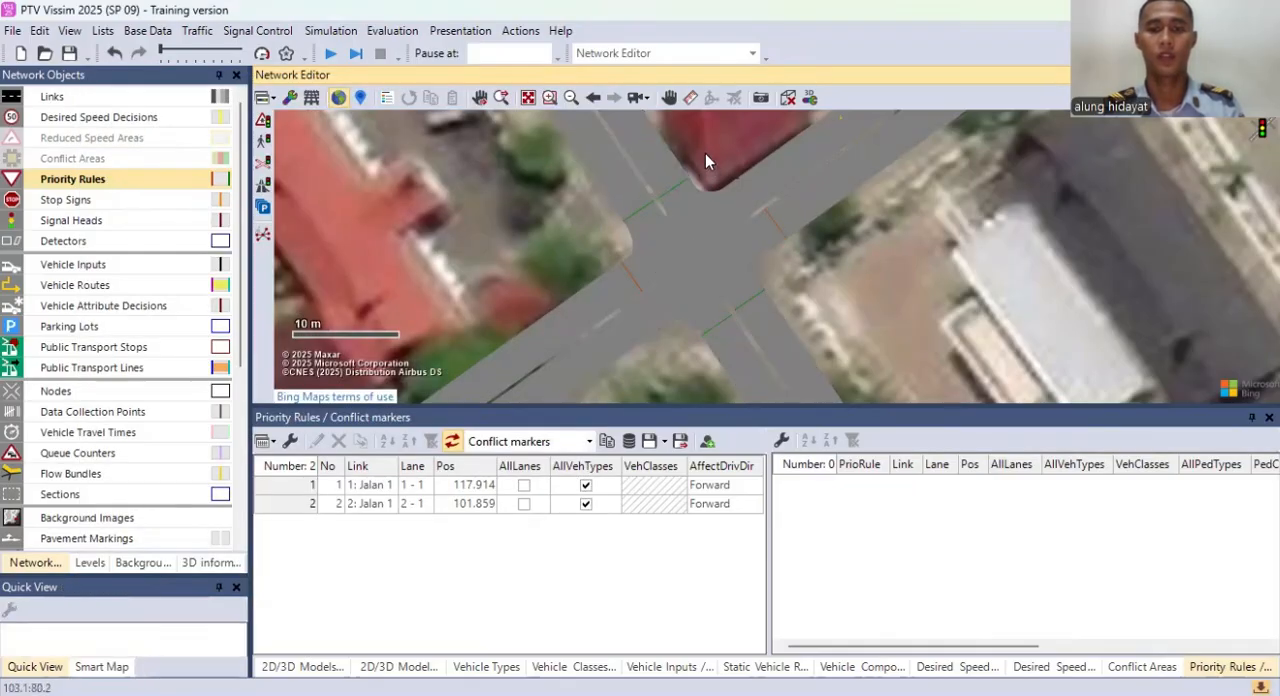
{"action": "scroll", "coordinate": [838, 271], "scroll_direction": "down", "scroll_amount": 3}
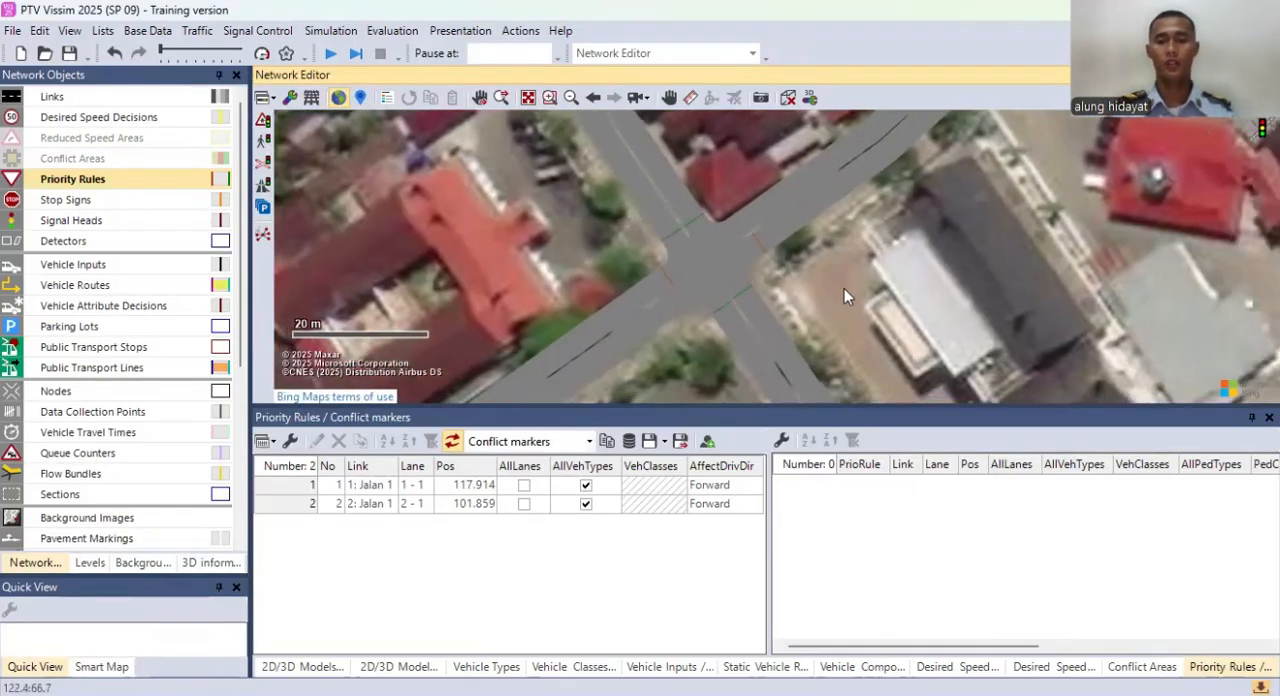
{"action": "scroll", "coordinate": [840, 290], "scroll_direction": "up", "scroll_amount": 3}
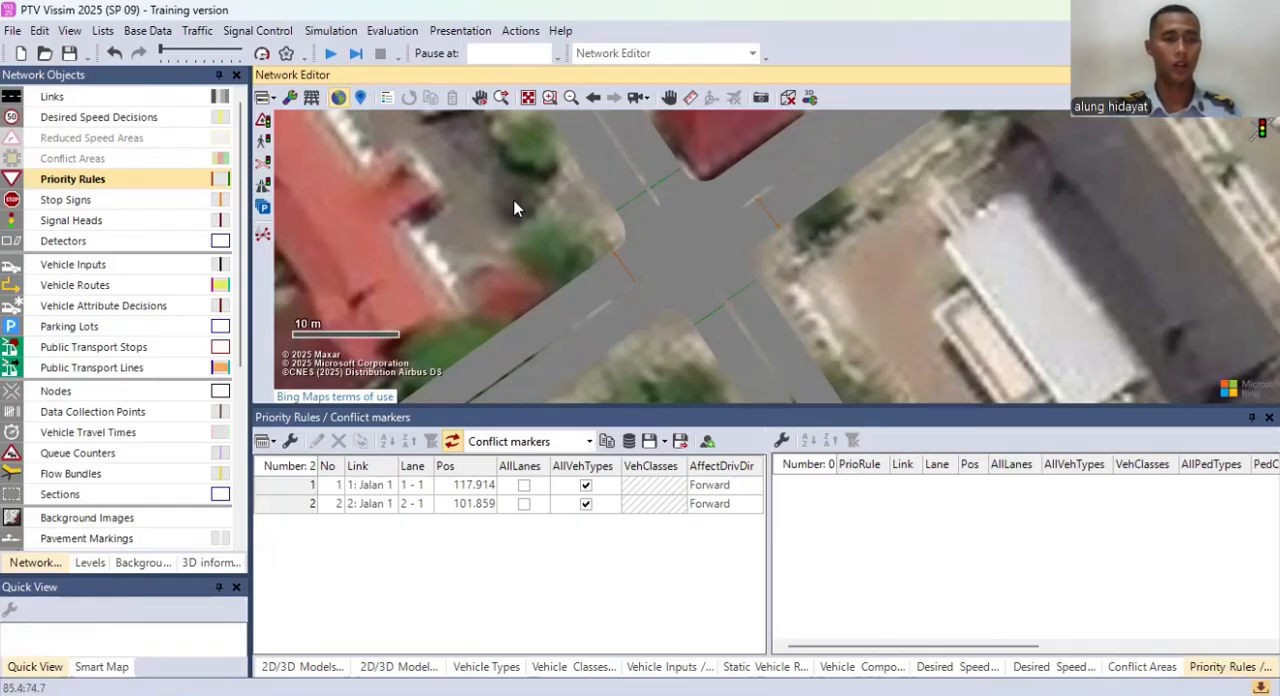
Step: Show the reduced speed areas and conflict areas at the intersection again
{"action": "left_click", "coordinate": [8, 163]}
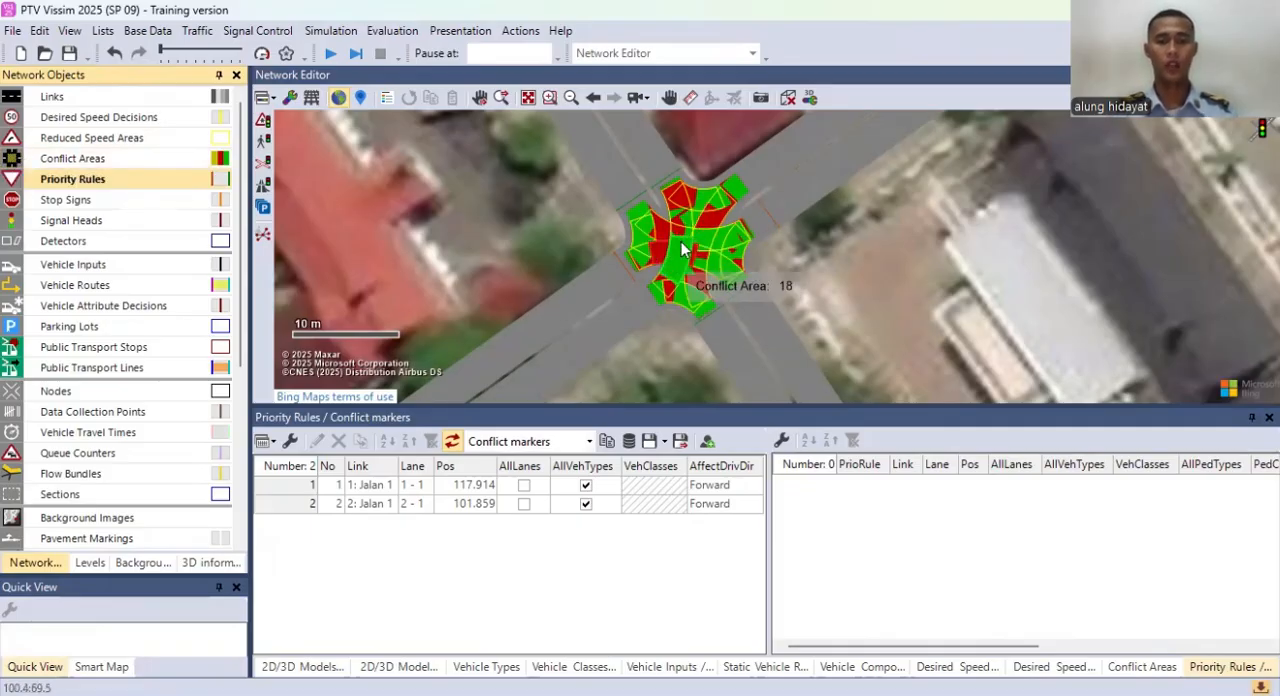
{"action": "left_click", "coordinate": [840, 219]}
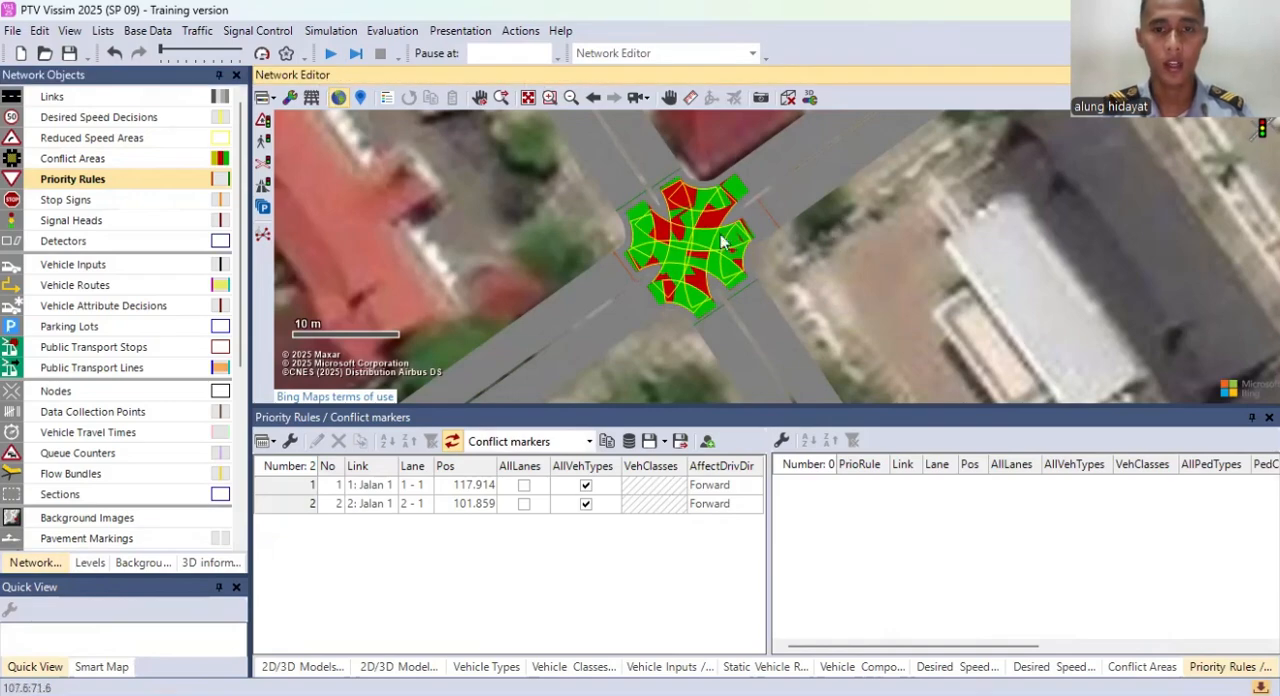
{"action": "scroll", "coordinate": [540, 211], "scroll_direction": "down", "scroll_amount": 2}
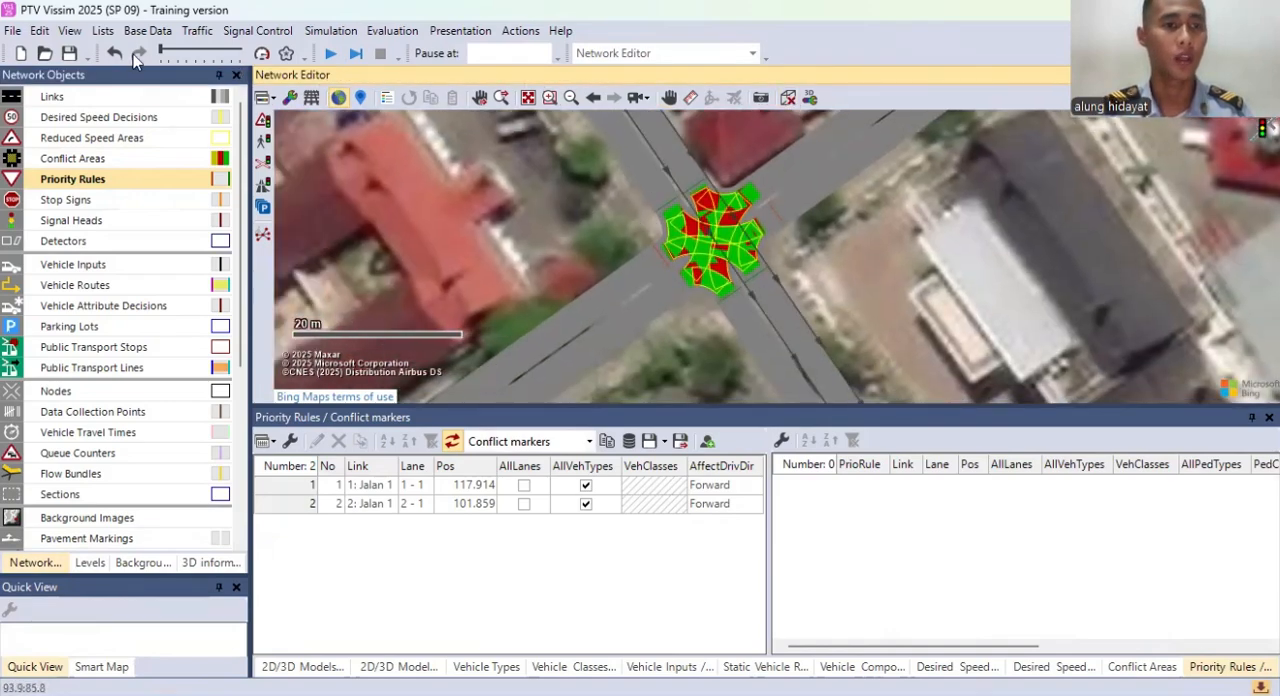
Step: Set the simulation speed to a factor of 10.0 instead of maximum in the simulation parameters
{"action": "left_click", "coordinate": [334, 31]}
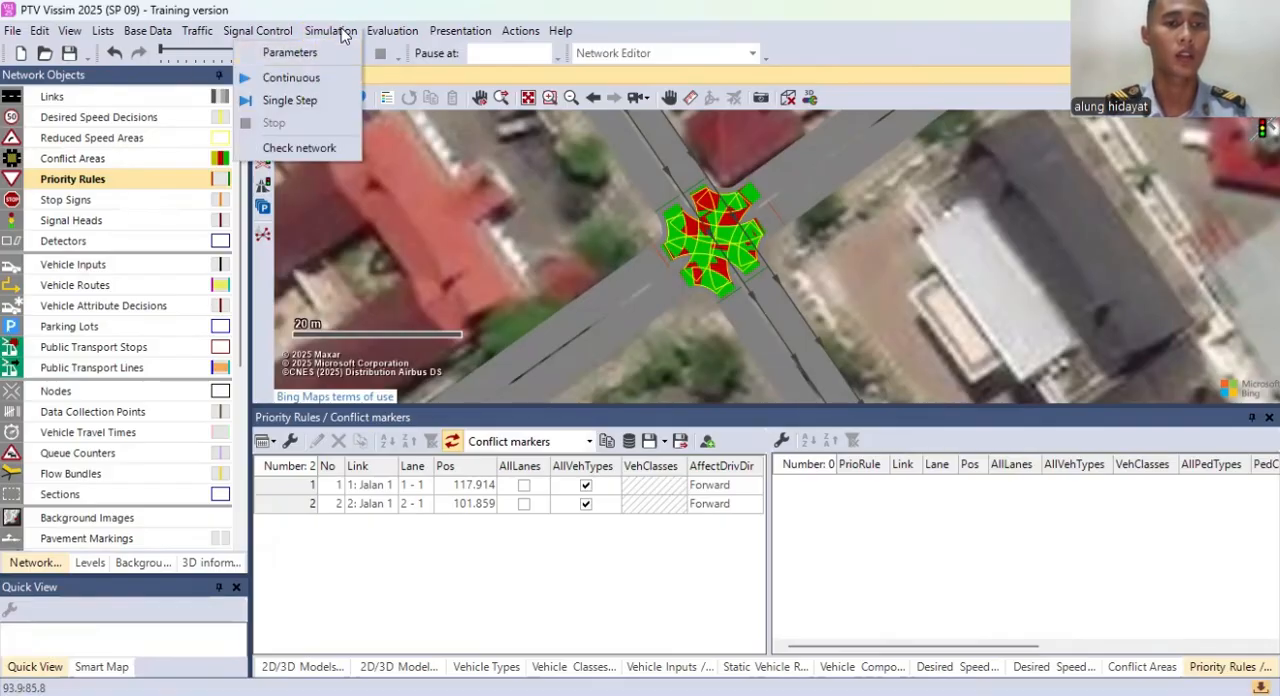
{"action": "left_click", "coordinate": [313, 53]}
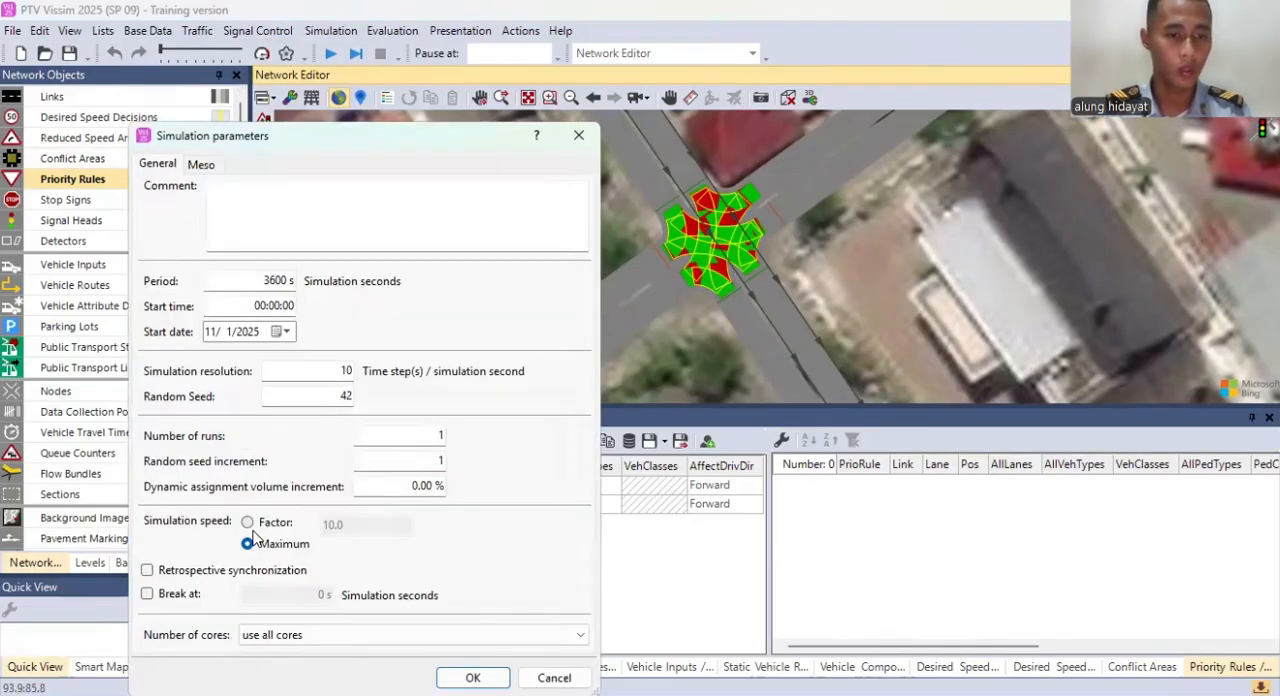
{"action": "left_click", "coordinate": [247, 524]}
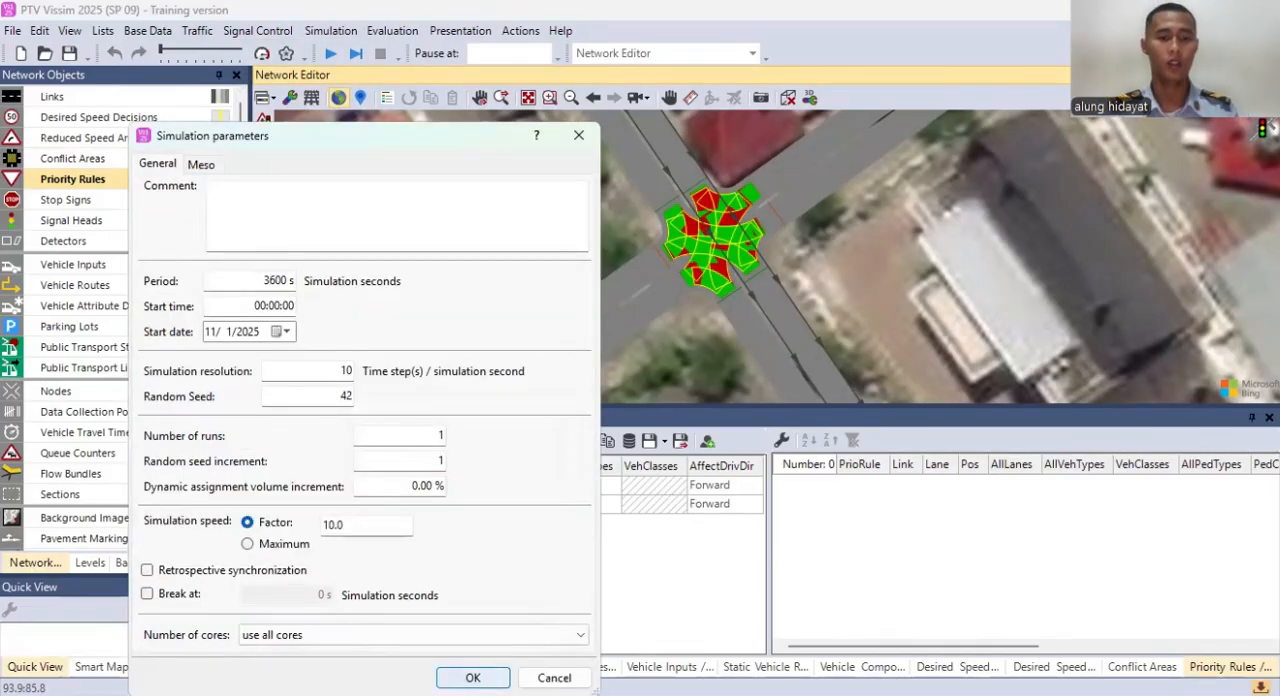
{"action": "left_click", "coordinate": [472, 678]}
Step: Save the network as a Vissim network file named Tugas in the current PTV Vissim 2025 folder
{"action": "scroll", "coordinate": [600, 234], "scroll_direction": "up", "scroll_amount": 1}
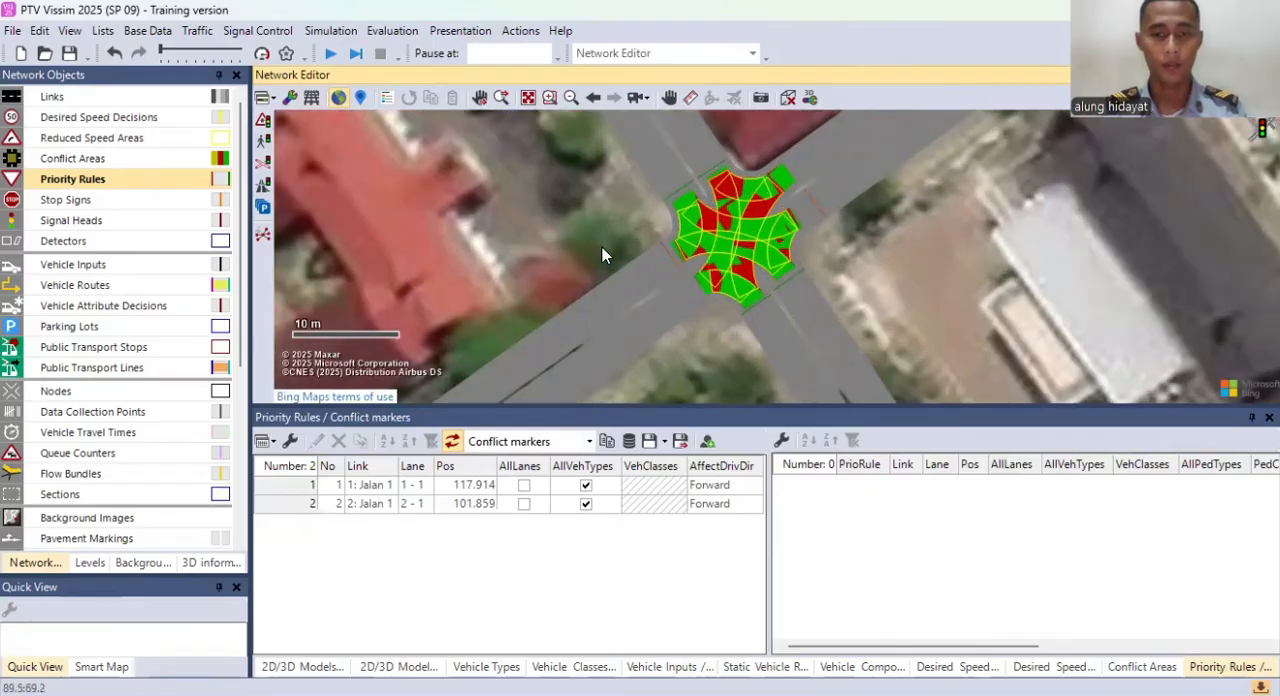
{"action": "left_click_drag", "start_coordinate": [584, 221], "coordinate": [532, 220]}
{"action": "left_click", "coordinate": [69, 53]}
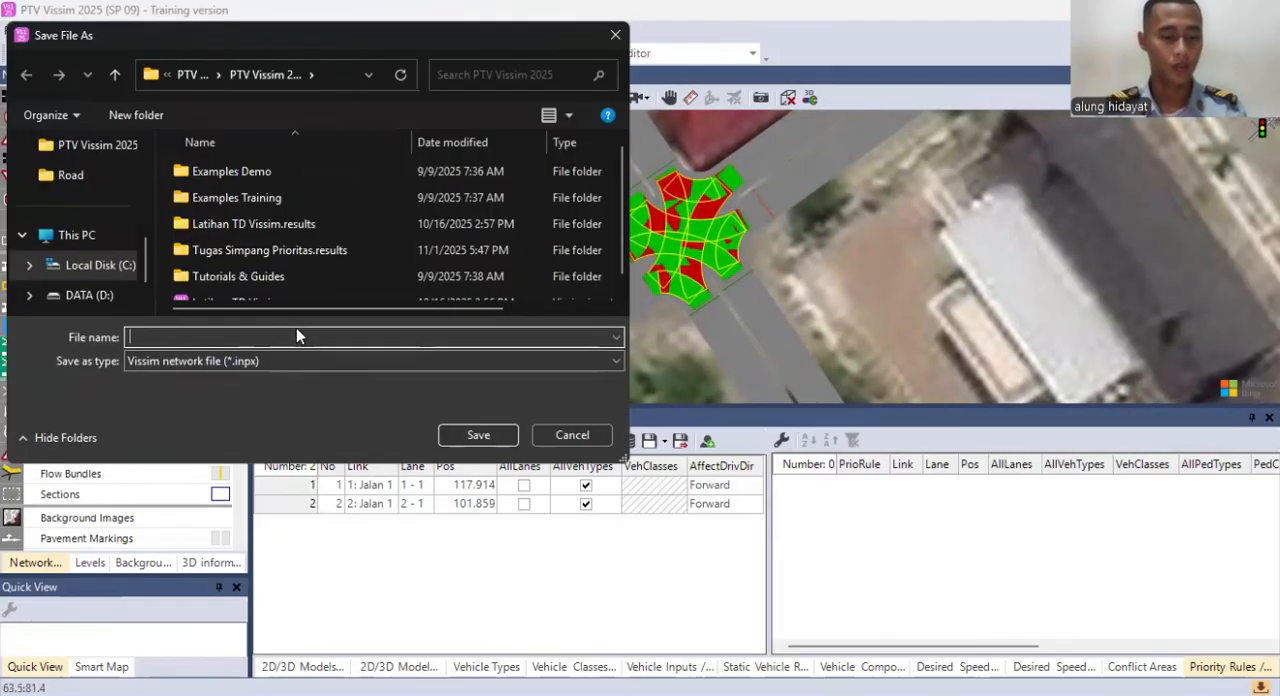
{"action": "type", "text": "Tugas"}
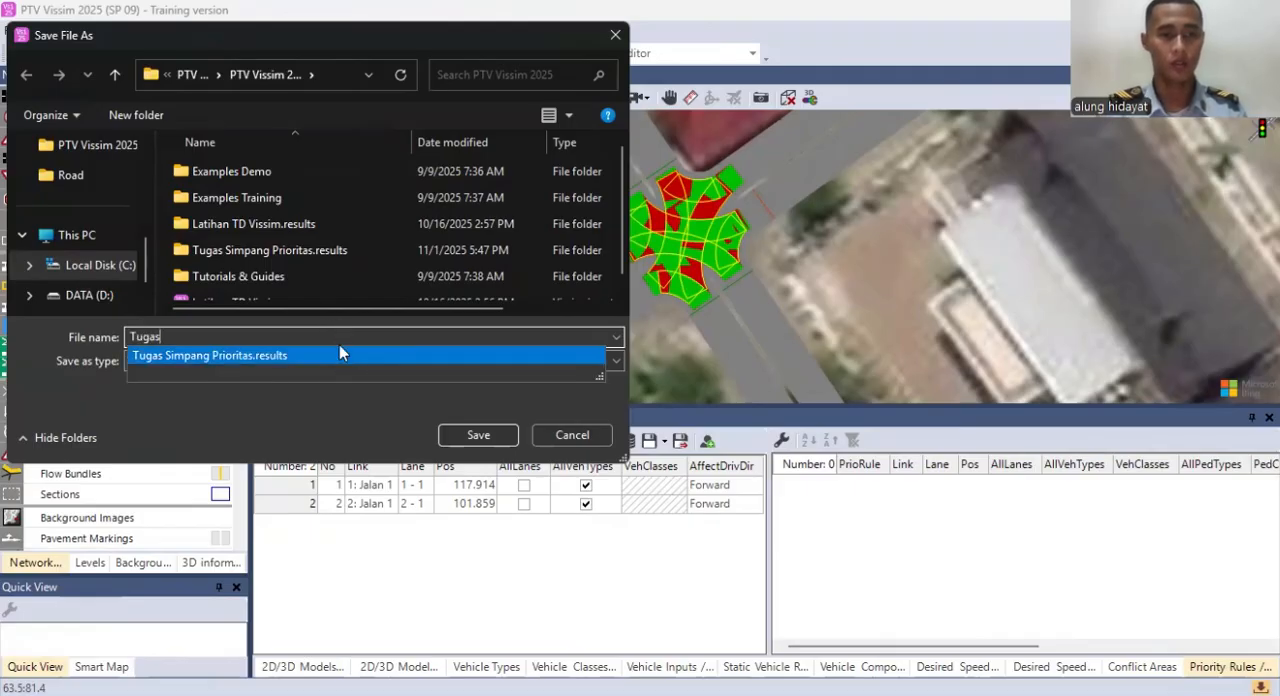
{"action": "left_click", "coordinate": [476, 436]}
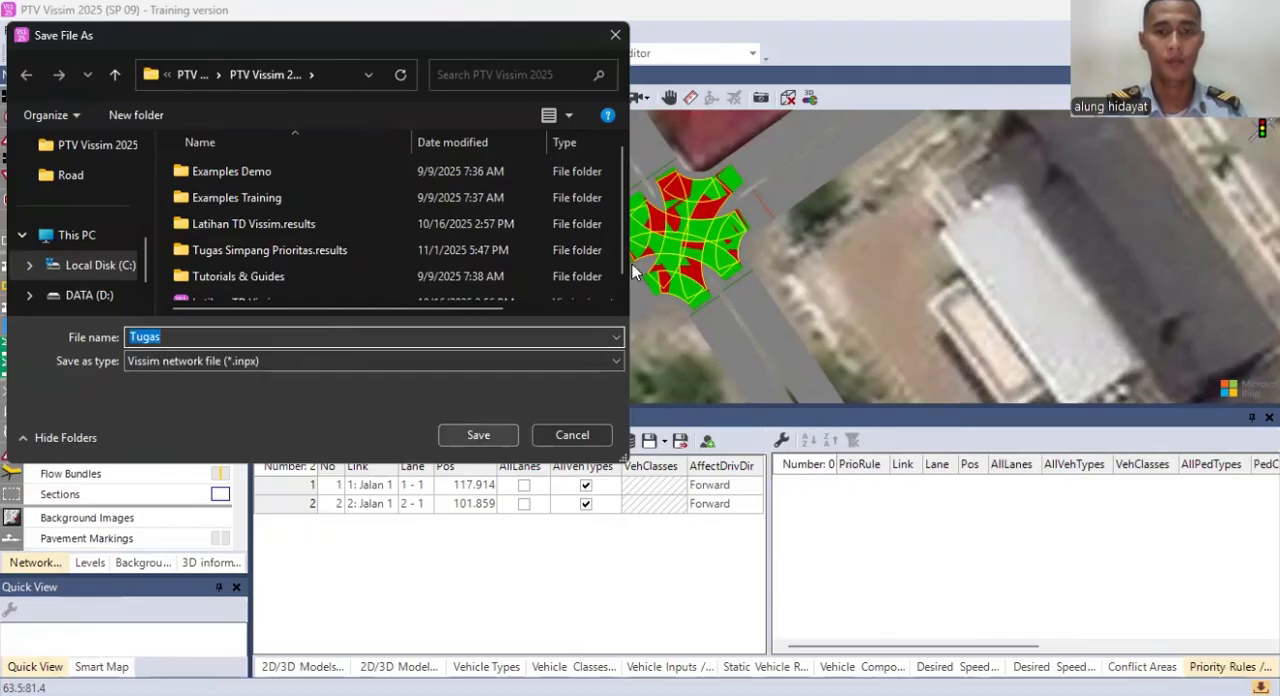
{"action": "key", "text": "Return"}
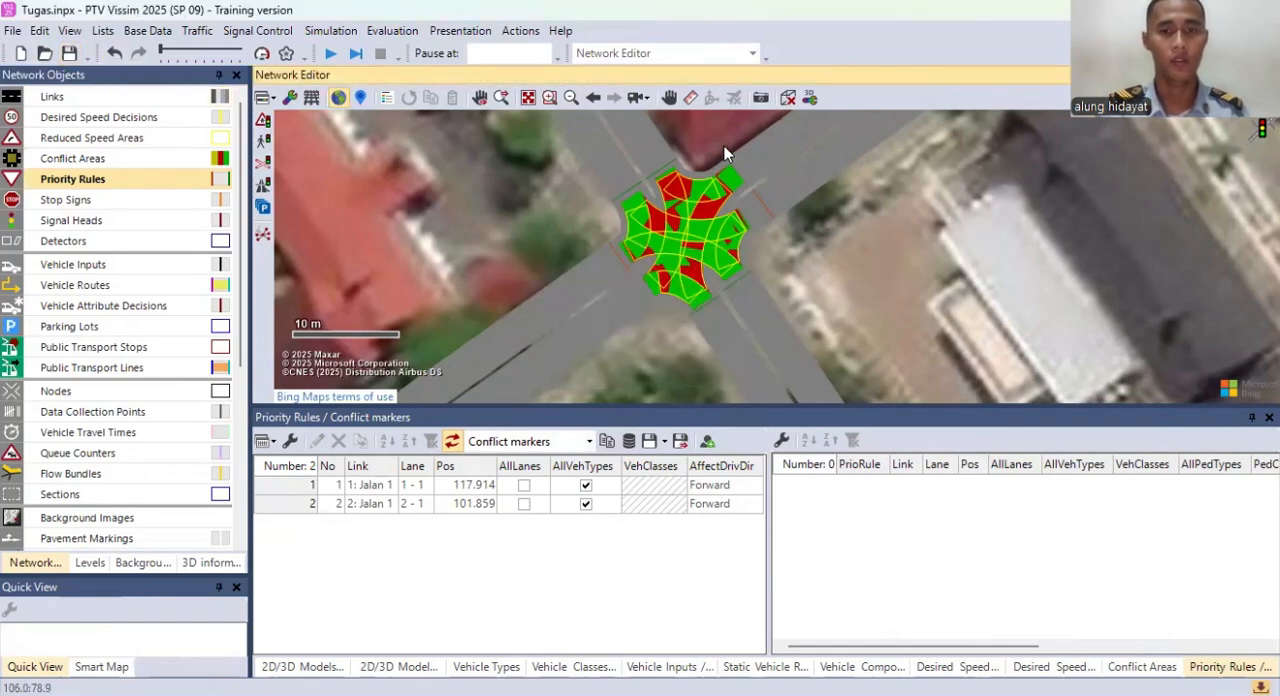
Step: Switch the network to 3D mode, enlarge the network editor's height, and frame the intersection close up
{"action": "left_click_drag", "start_coordinate": [855, 247], "coordinate": [879, 260]}
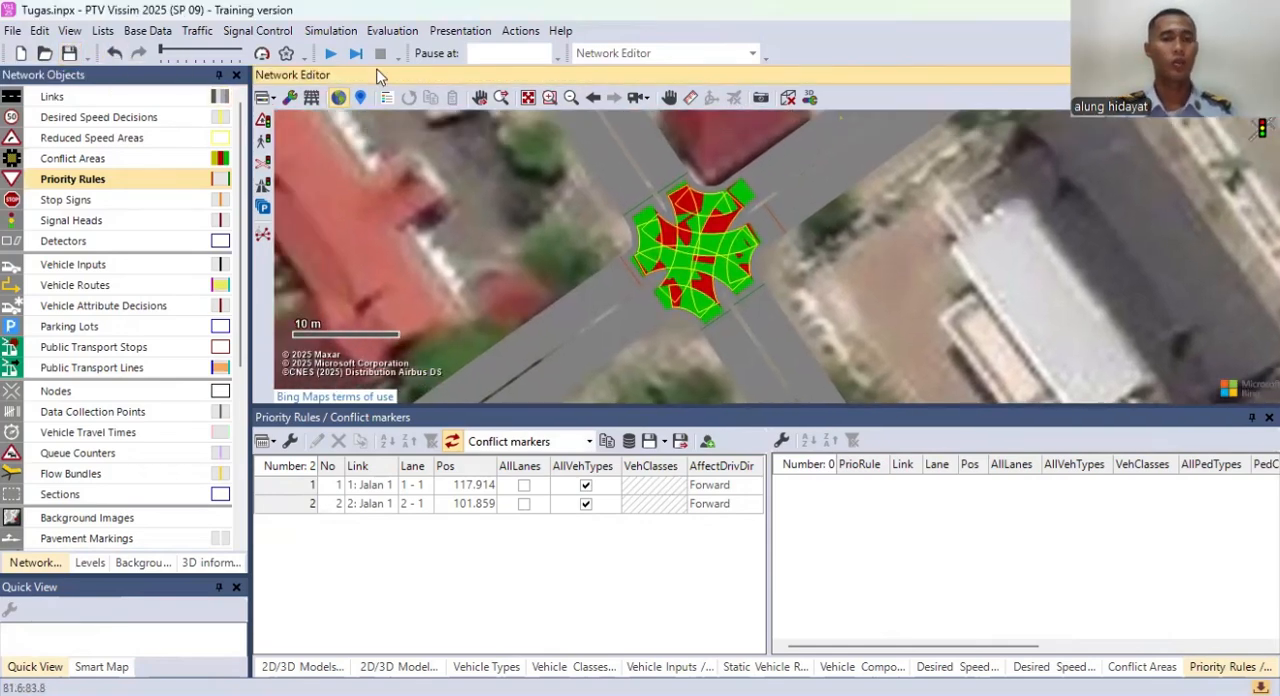
{"action": "left_click", "coordinate": [788, 98]}
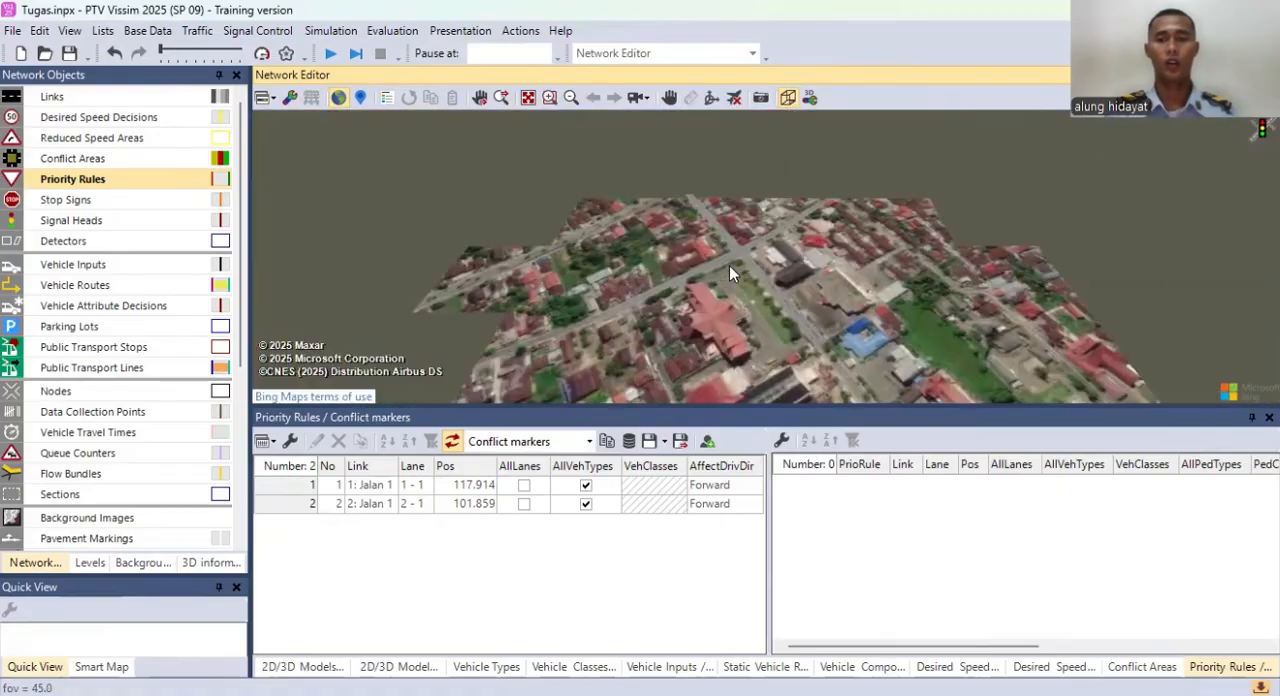
{"action": "scroll", "coordinate": [731, 265], "scroll_direction": "up", "scroll_amount": 10}
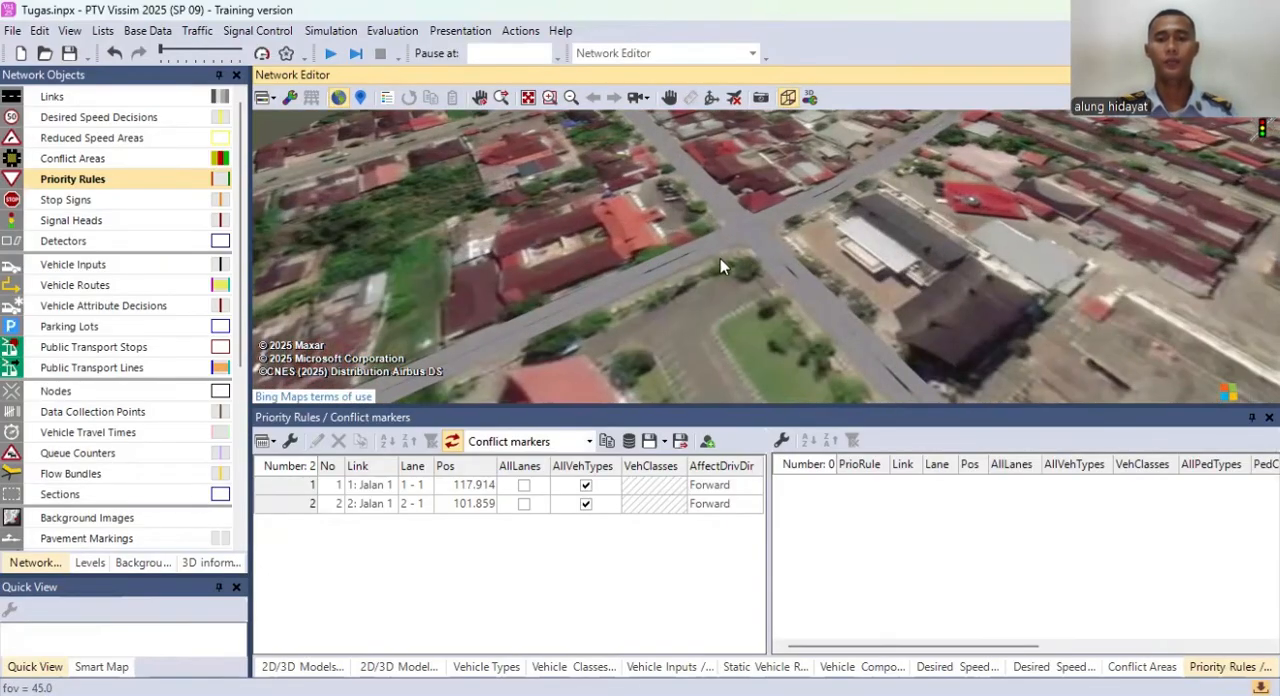
{"action": "scroll", "coordinate": [670, 283], "scroll_direction": "up", "scroll_amount": 2}
{"action": "left_click_drag", "start_coordinate": [886, 406], "coordinate": [894, 576]}
{"action": "scroll", "coordinate": [640, 295], "scroll_direction": "up", "scroll_amount": 3}
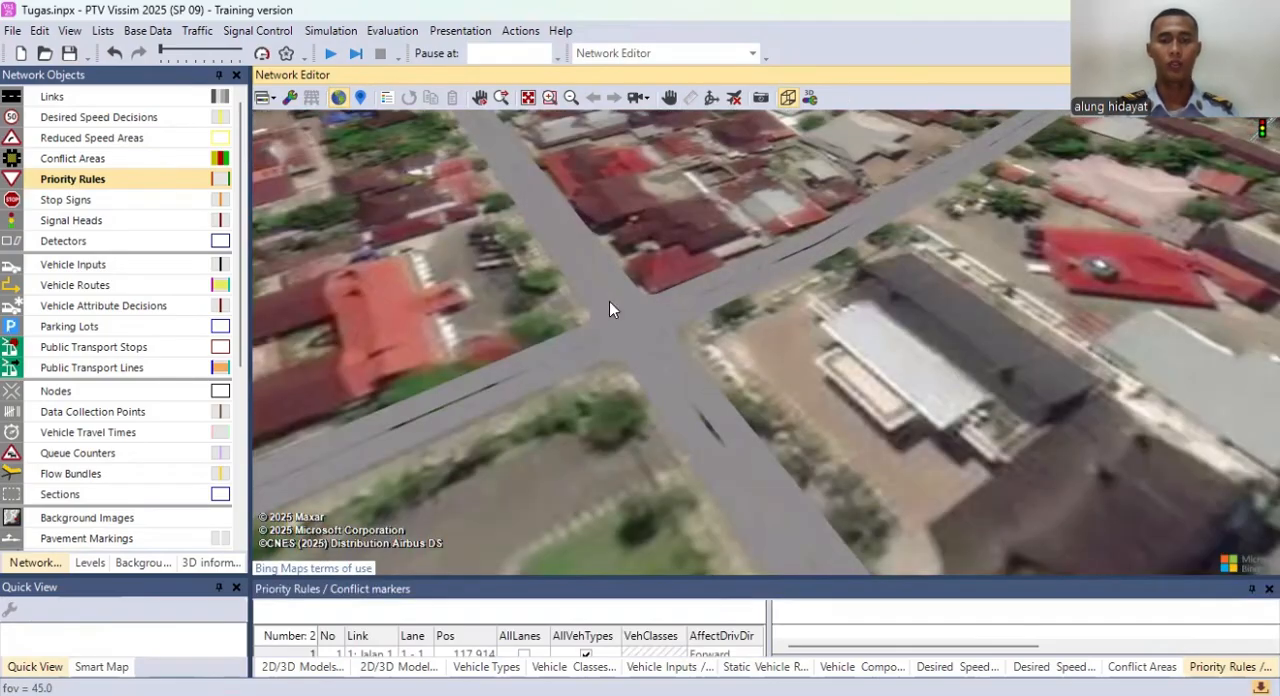
{"action": "left_click_drag", "start_coordinate": [609, 301], "coordinate": [658, 295]}
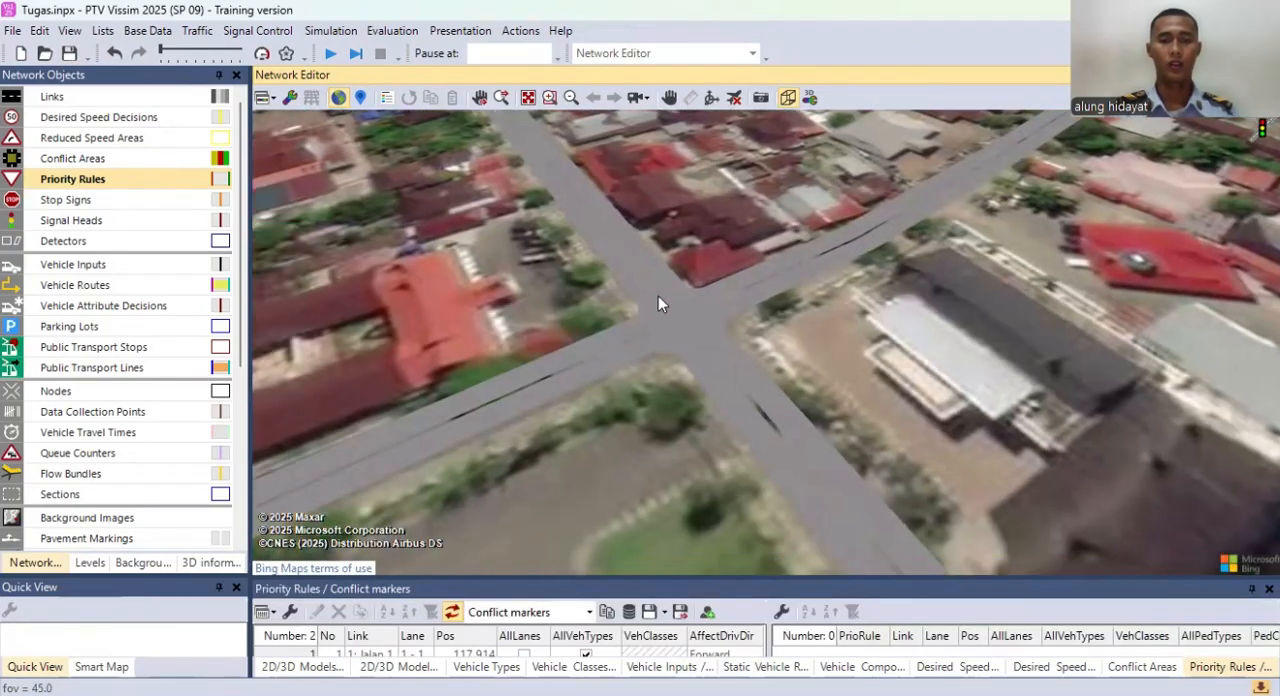
Step: Start the continuous simulation and view the traffic at the intersection from different 3D angles
{"action": "left_click", "coordinate": [331, 55]}
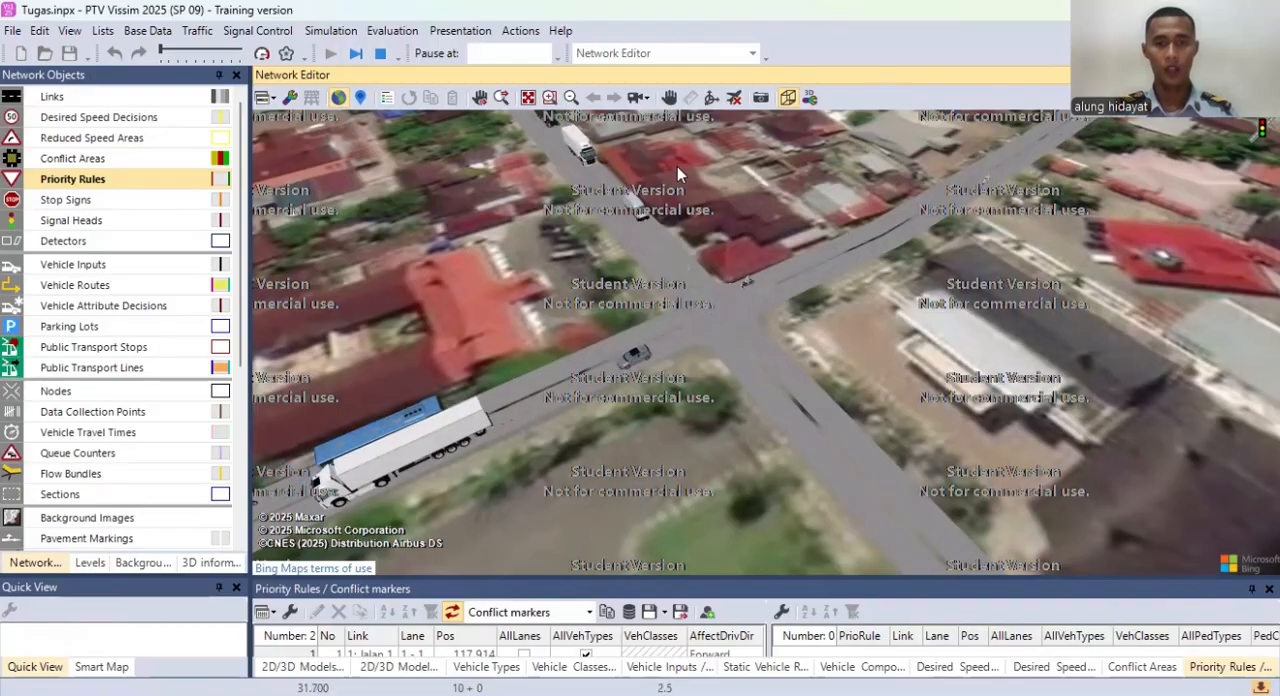
{"action": "left_click_drag", "start_coordinate": [797, 327], "coordinate": [887, 357]}
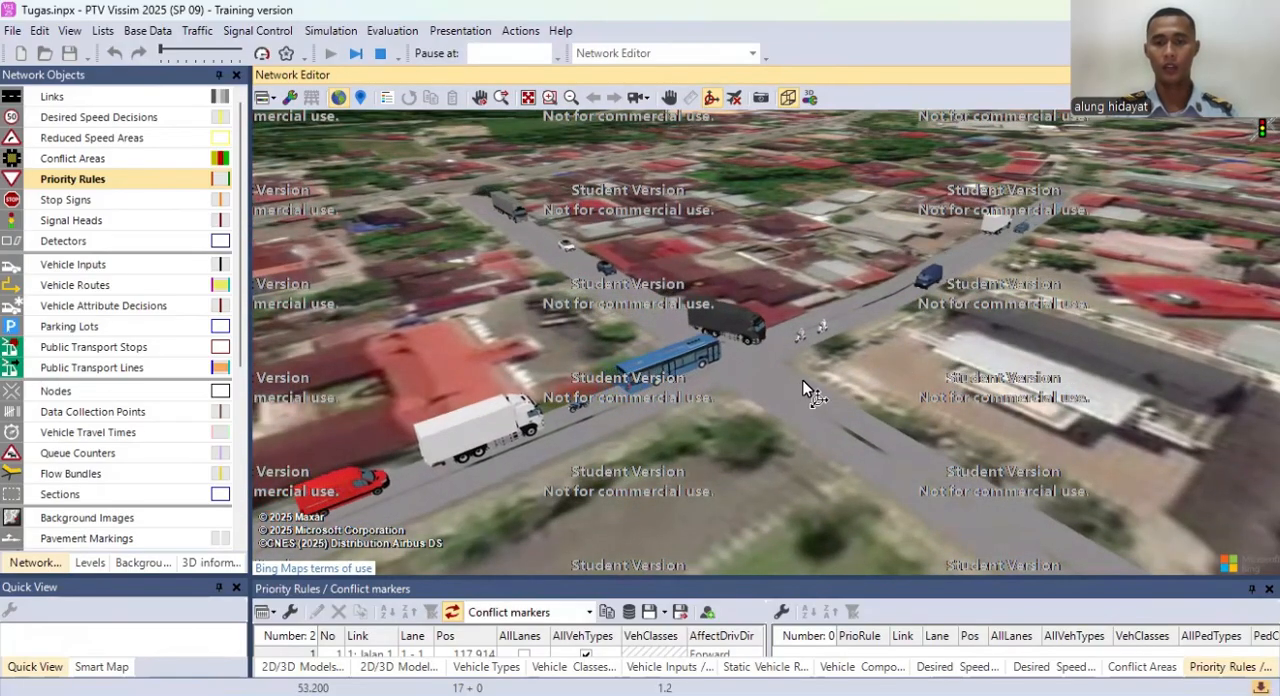
{"action": "left_click_drag", "start_coordinate": [806, 372], "coordinate": [737, 354]}
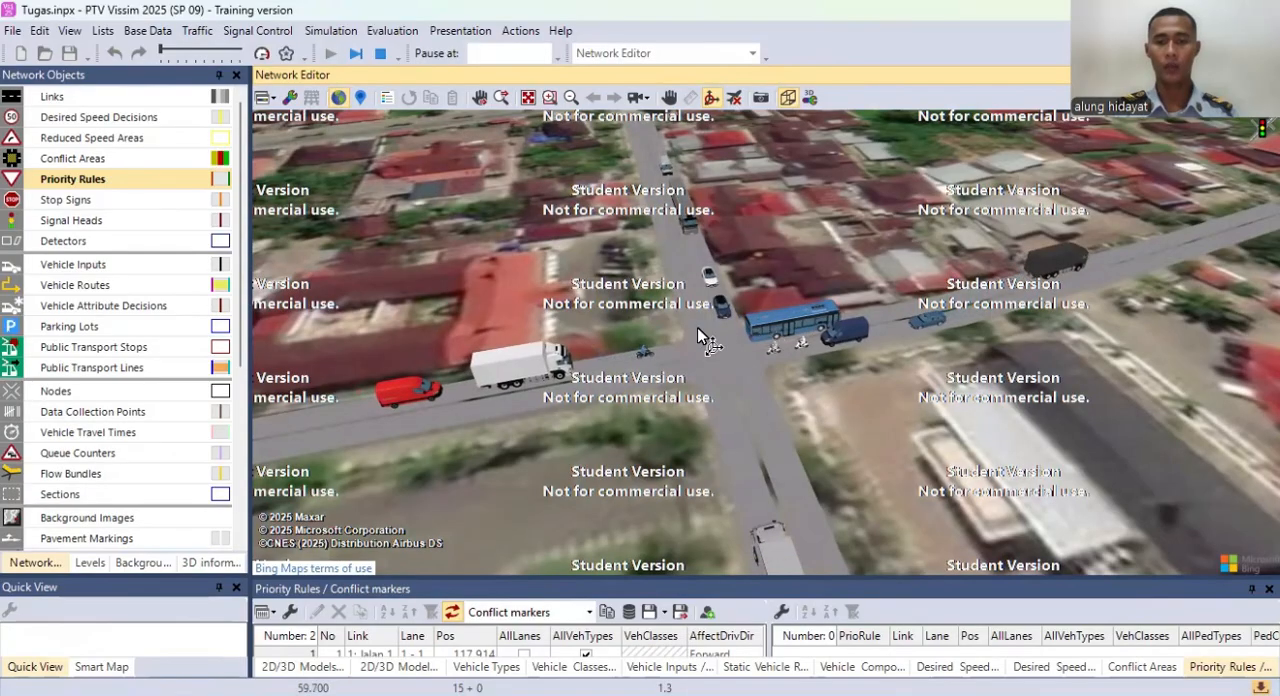